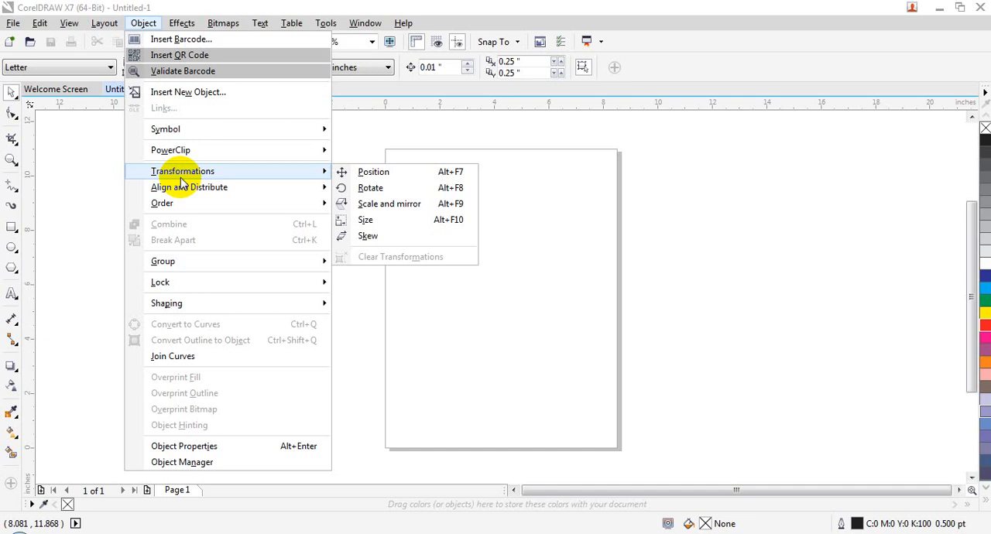
- Draw a rectangle about 2.99 by 3.55 inches in the upper part of the page and fill it with blue
click(434, 354)
click(11, 226)
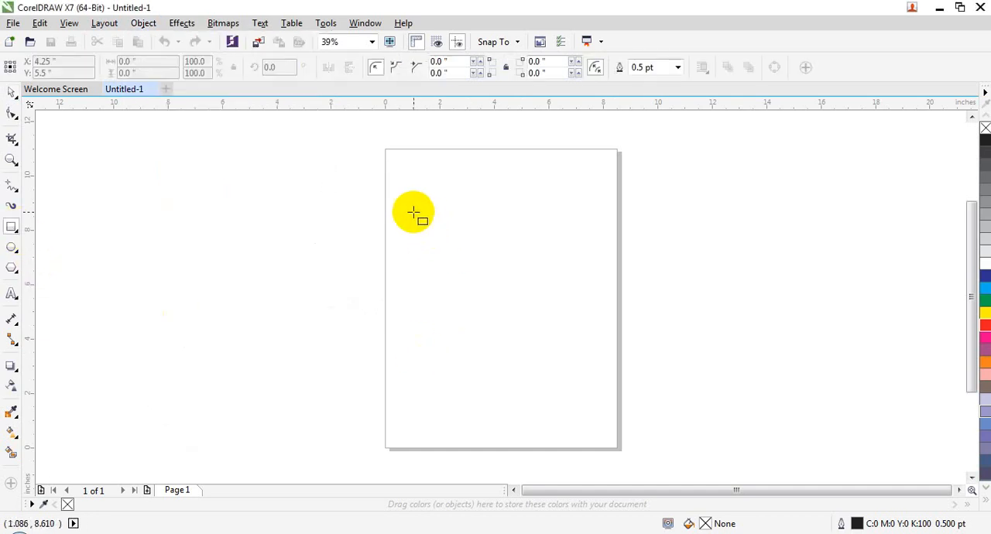
drag(404, 204, 487, 300)
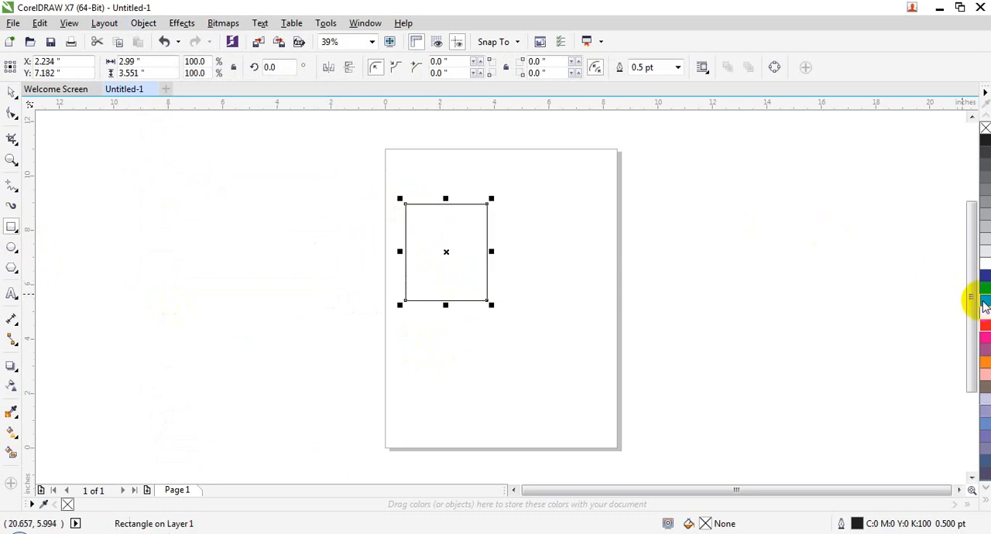
click(983, 276)
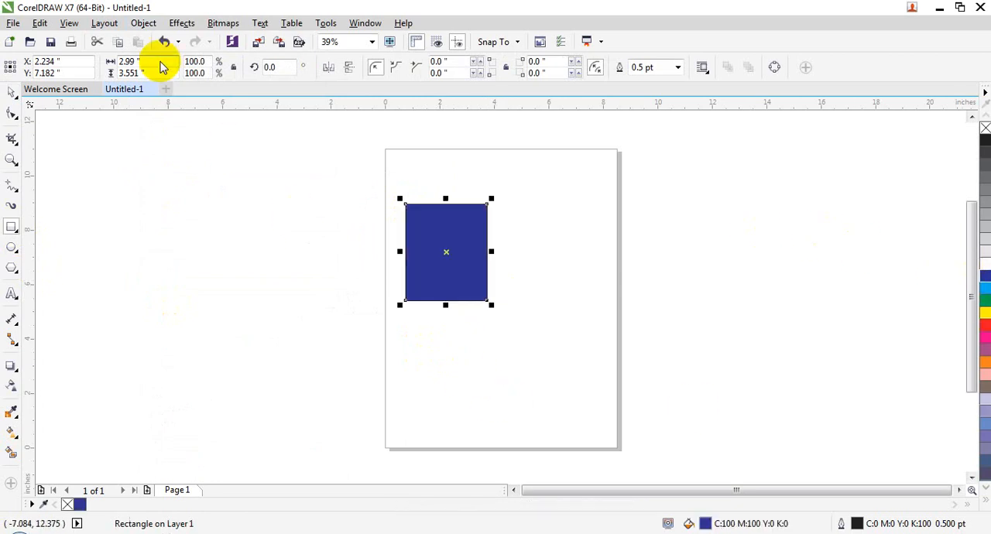
- Show the Position transformation settings for the blue rectangle
click(142, 23)
mouse_move(215, 175)
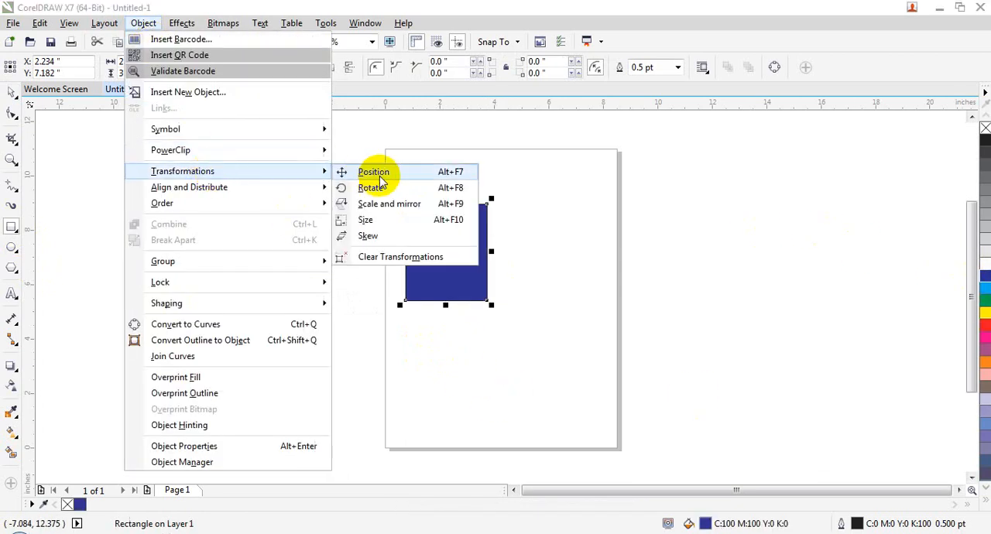
click(18, 89)
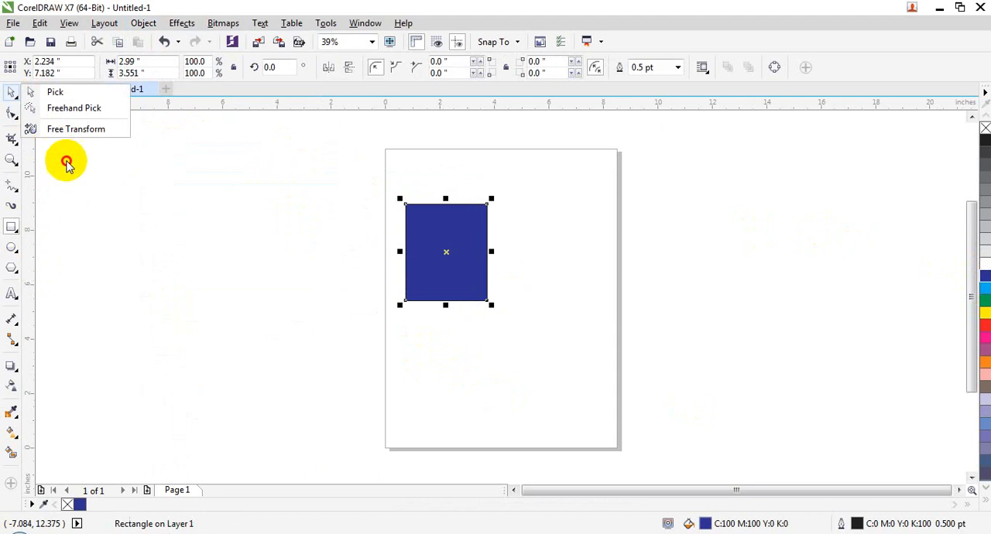
click(64, 130)
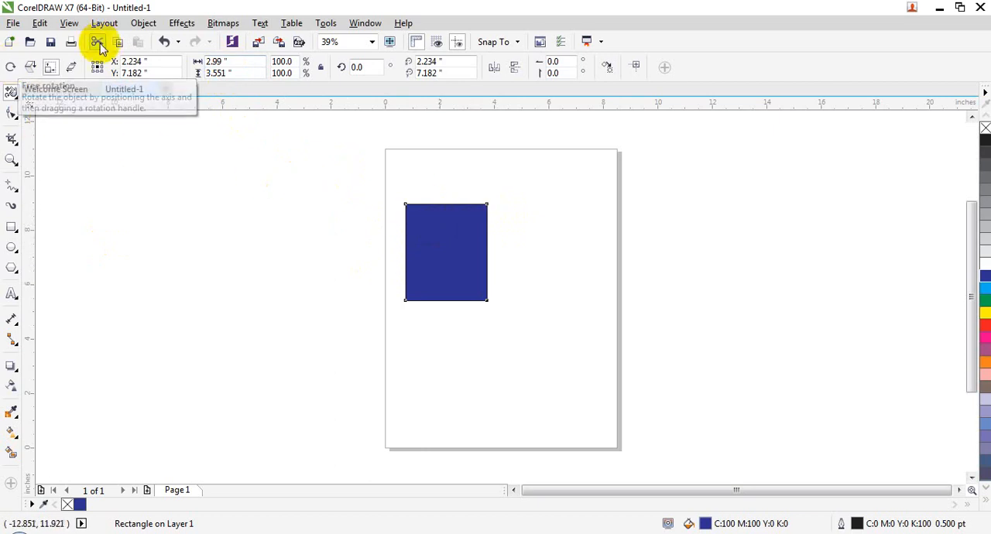
click(143, 24)
mouse_move(291, 171)
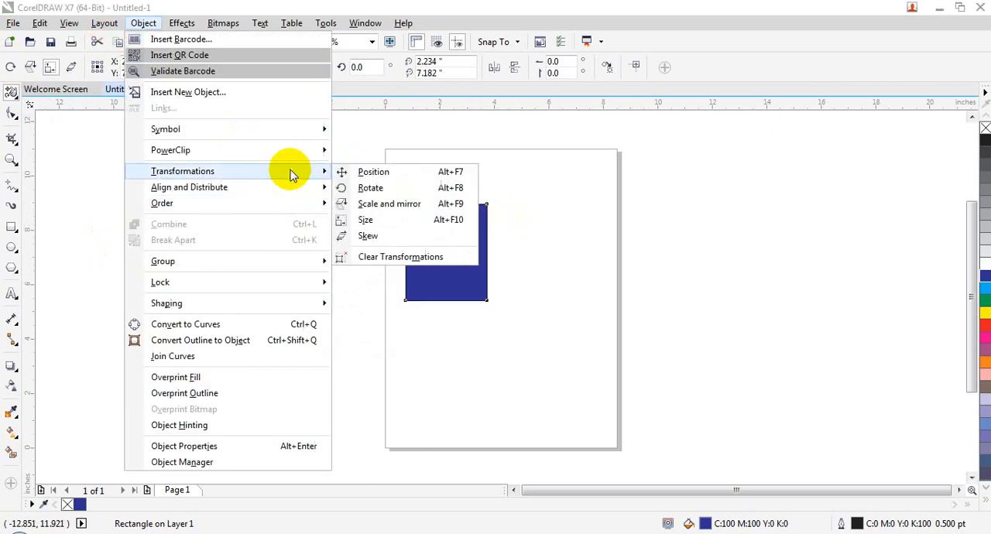
click(358, 171)
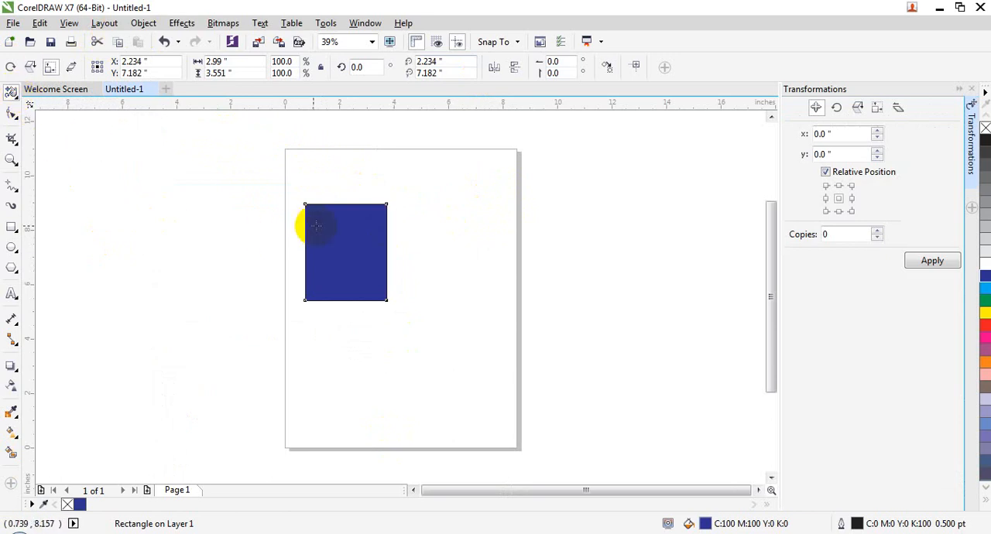
- Move the rectangle freehand to about X 4.32, Y 7.50 inches and stretch its width to about 3.52 inches
mouse_move(11, 92)
mouse_down()
mouse_move(45, 112)
mouse_move(46, 92)
mouse_up()
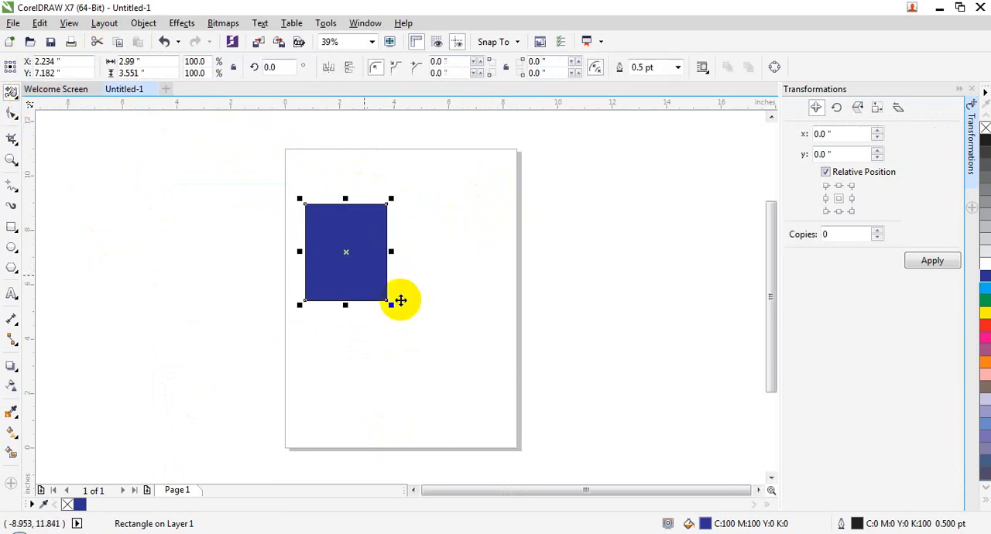
drag(351, 232, 408, 224)
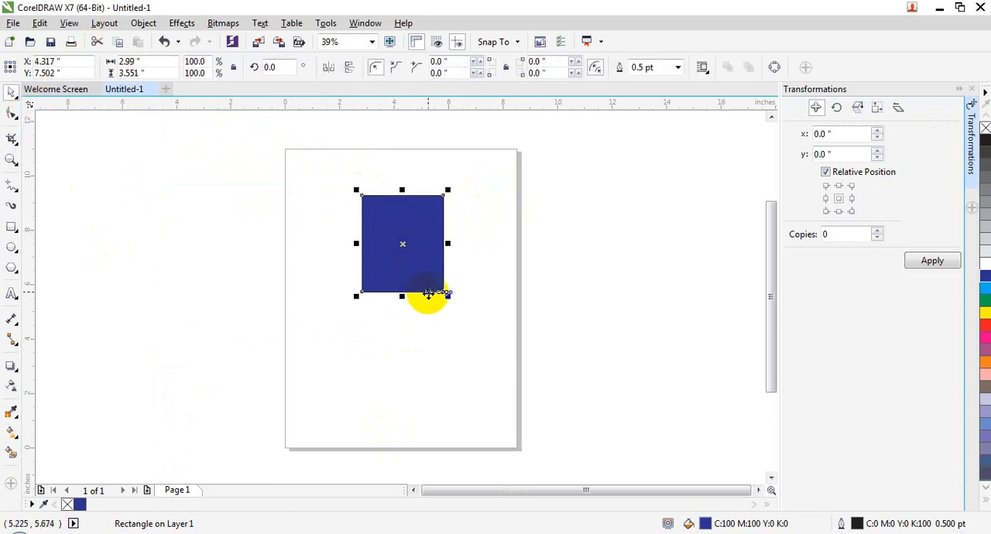
drag(353, 243, 342, 243)
- Try the middle-left relative position for the rectangle and restore the center anchor
click(828, 134)
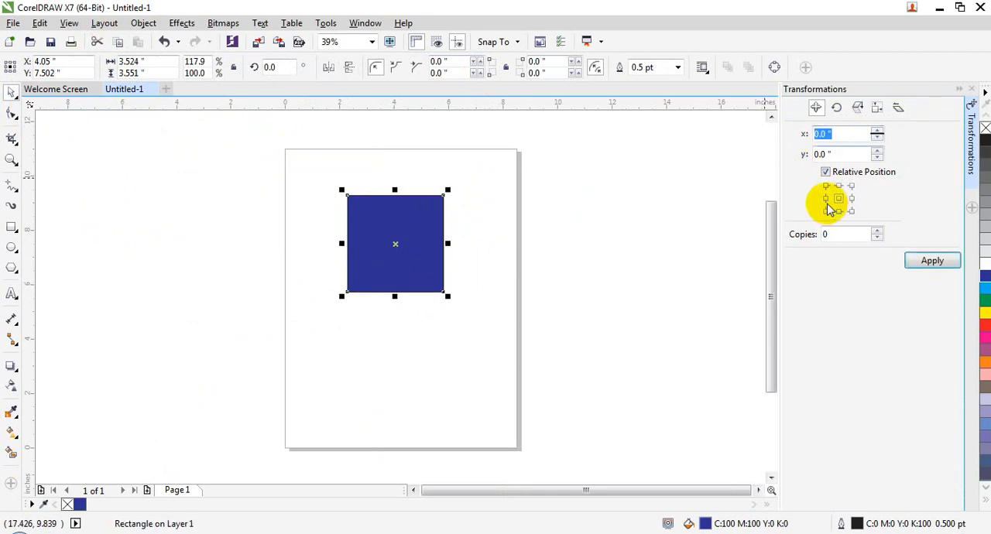
click(358, 391)
click(394, 237)
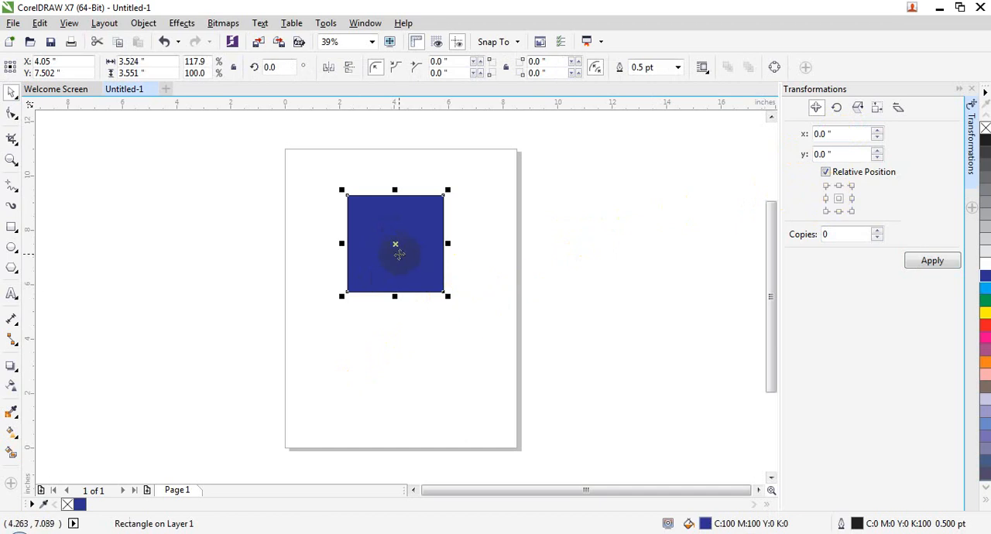
click(826, 199)
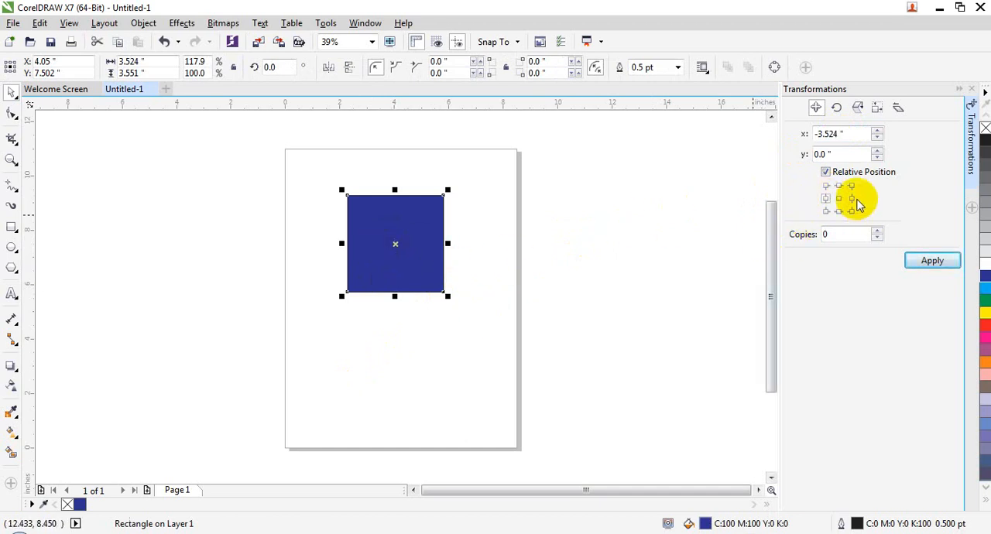
click(839, 198)
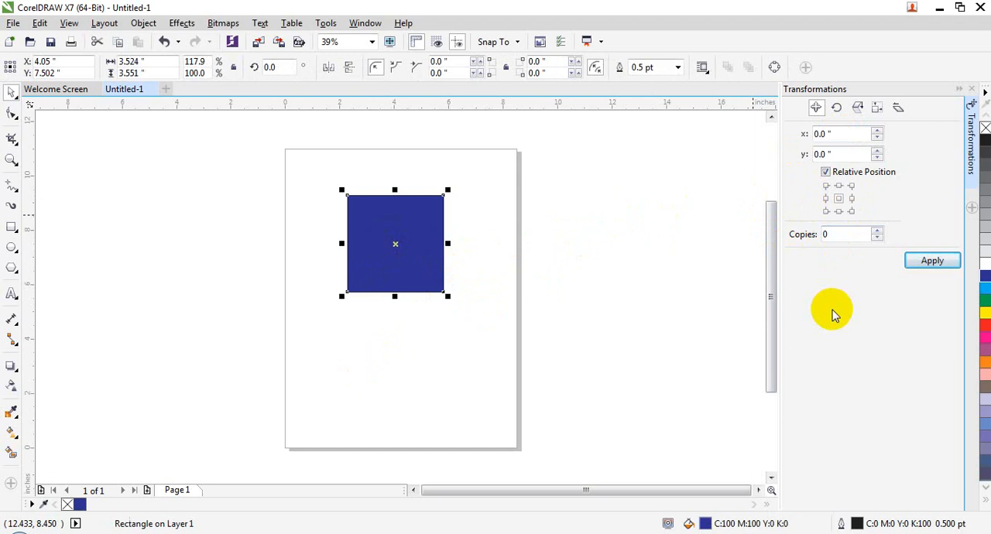
click(388, 400)
click(403, 271)
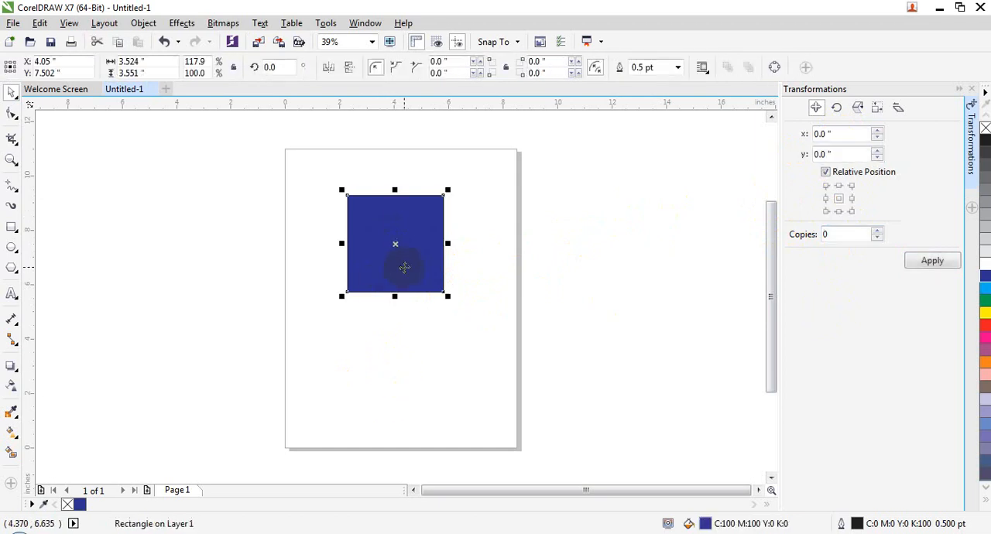
- Move the rectangle horizontally by a relative X offset of 2 inches
click(854, 133)
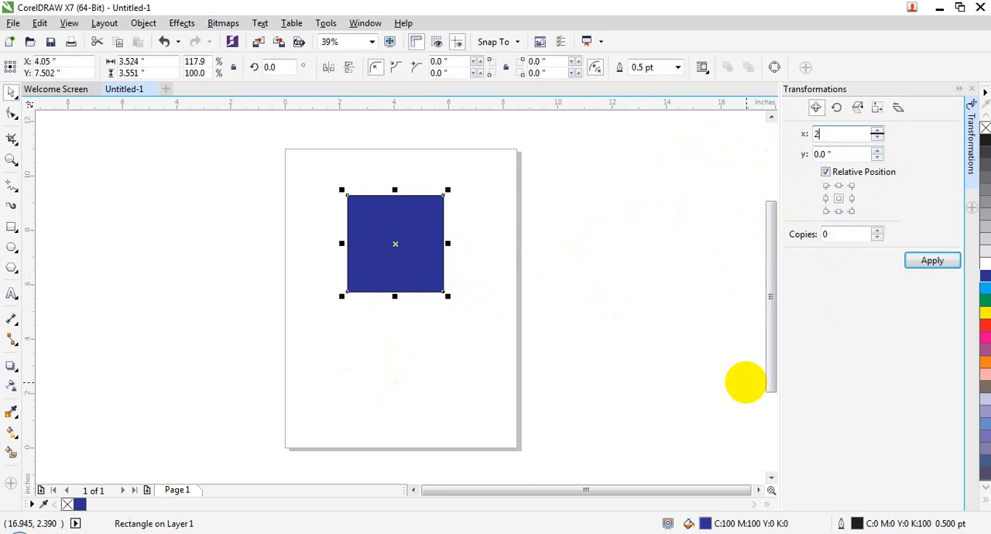
text(2)
key(Return)
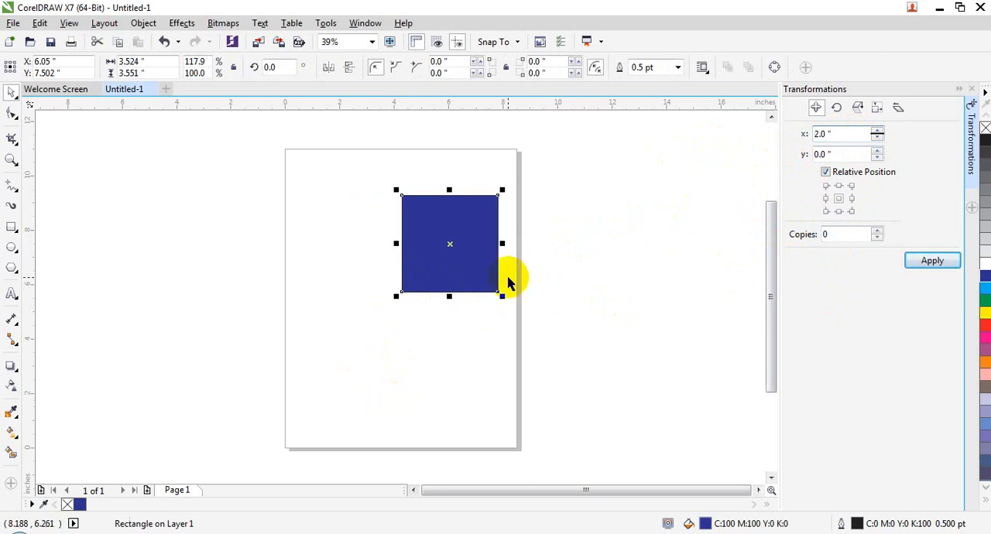
- Set the relative Y offset to 3 inches and move the rectangle by both the X and Y offsets
click(842, 154)
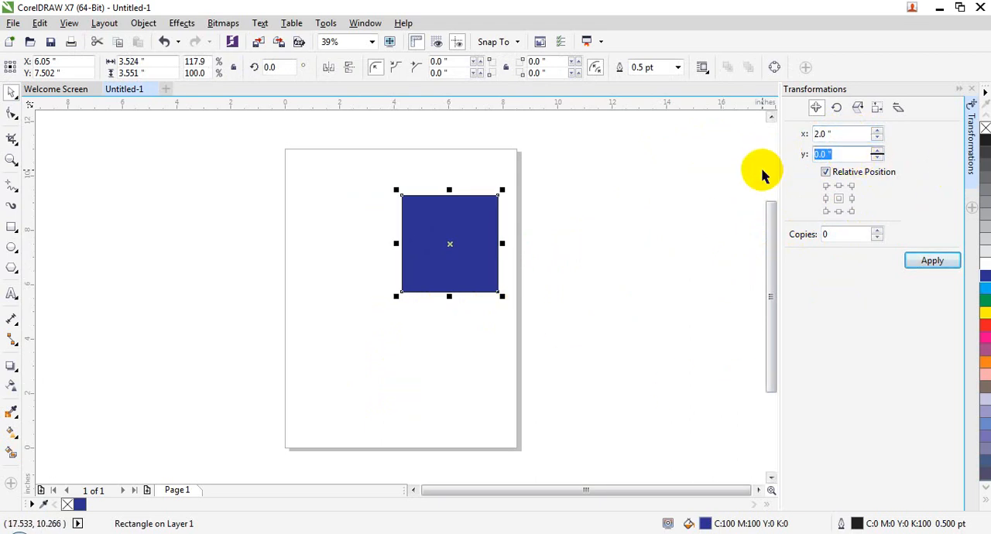
text(3)
key(Return)
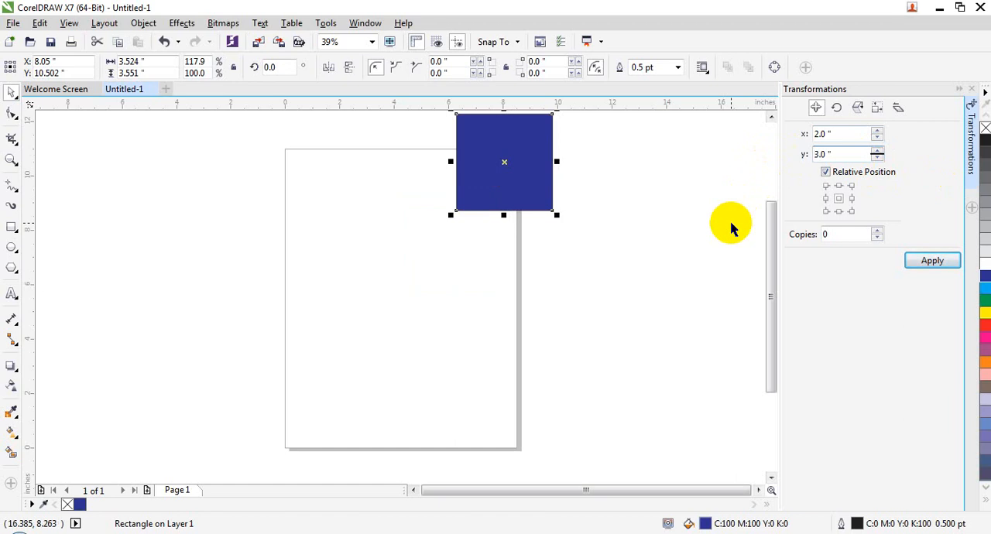
- Undo the two offset moves and the widening of the rectangle
key(ctrl+z)
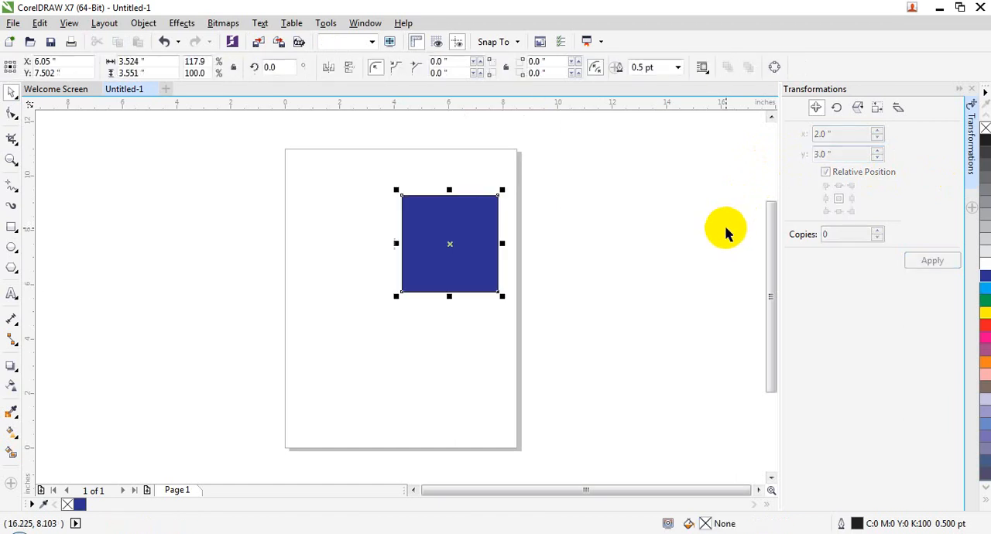
key(ctrl+z)
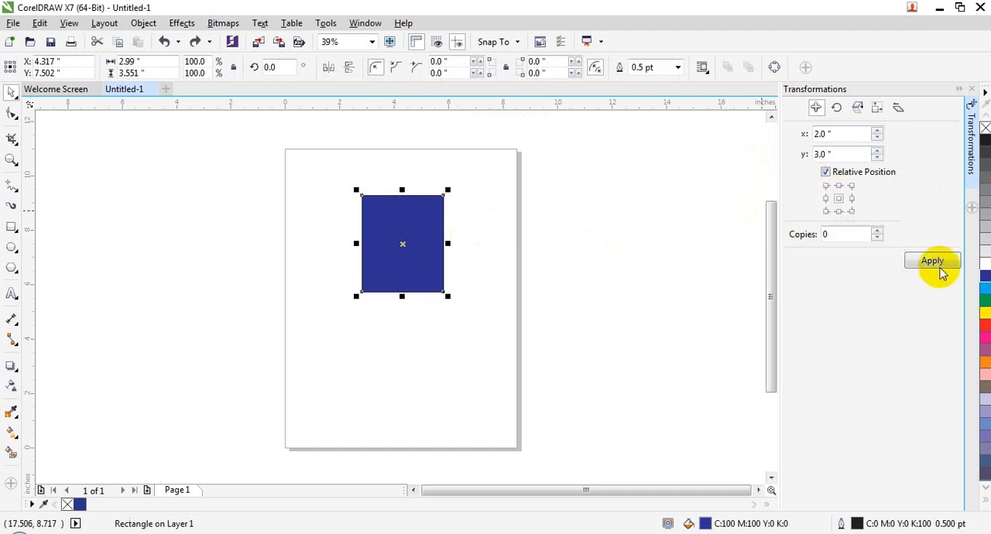
- Move the rectangle by the X 2 and Y 3 inch offset, then shift it left by its own width using the middle-left anchor
click(932, 261)
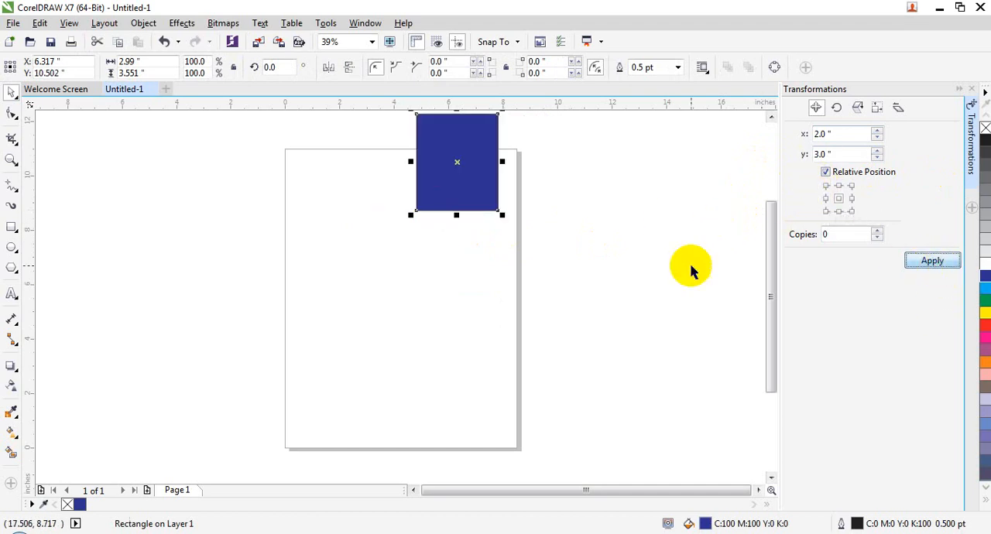
click(826, 198)
click(928, 260)
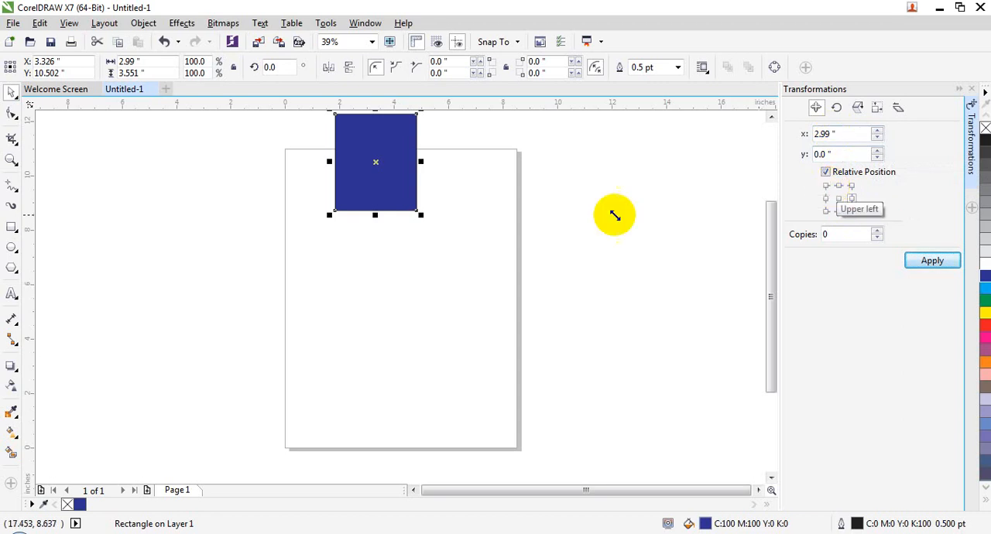
- Move the rectangle freehand onto the page's left edge, centered at about X 1.08, Y 7.52 inches
click(391, 155)
drag(395, 147, 339, 233)
click(415, 314)
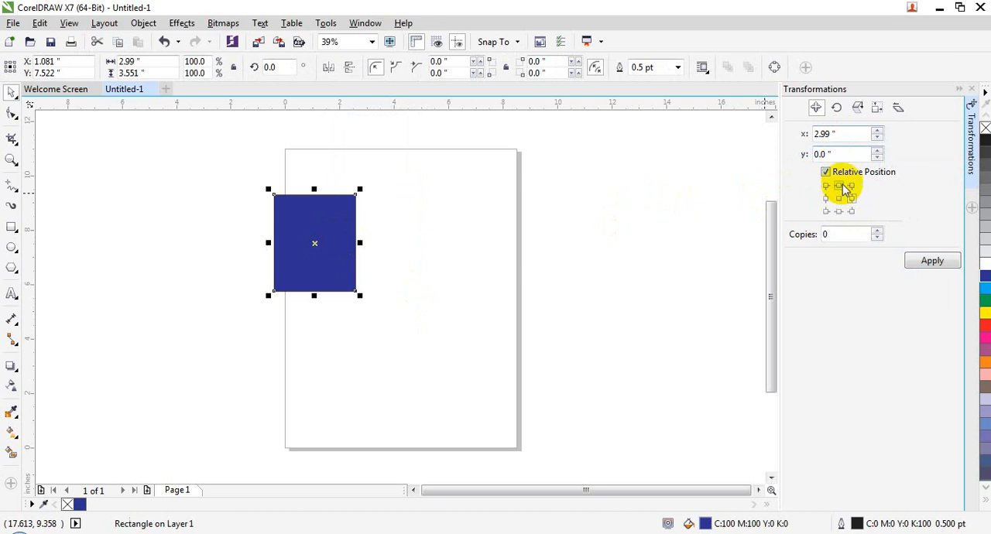
- Create 4 copies of the rectangle in a row, each offset 2 inches in X and 0 in Y
click(821, 133)
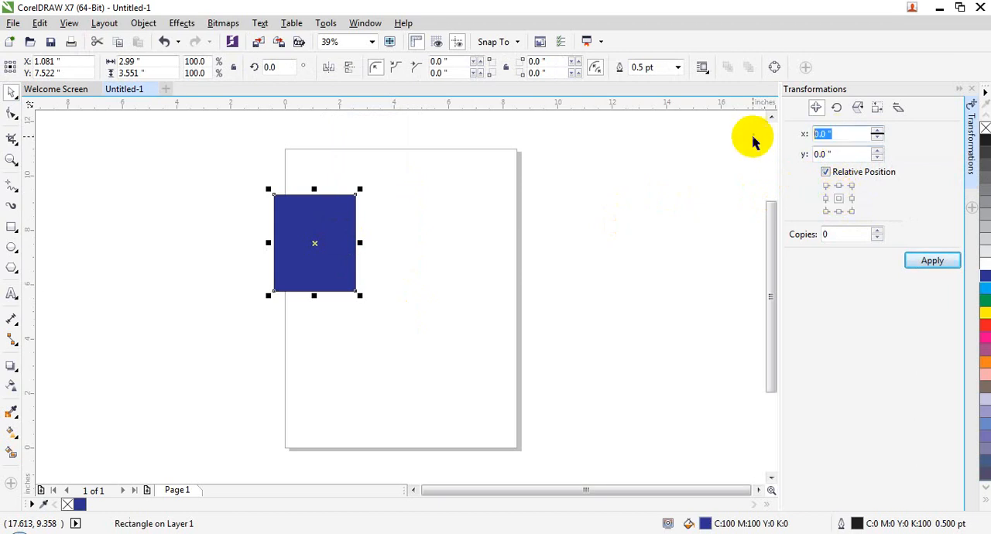
text(2)
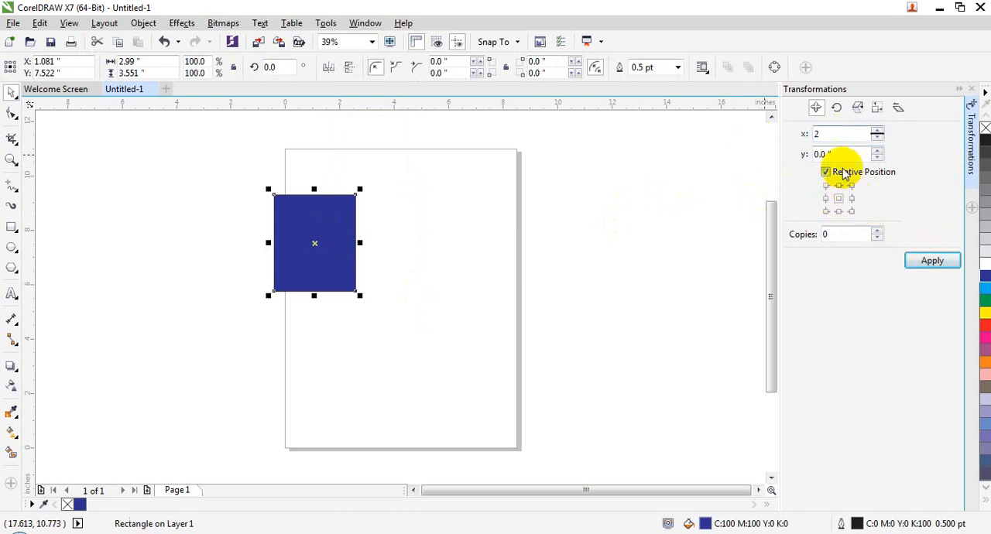
drag(849, 235, 807, 236)
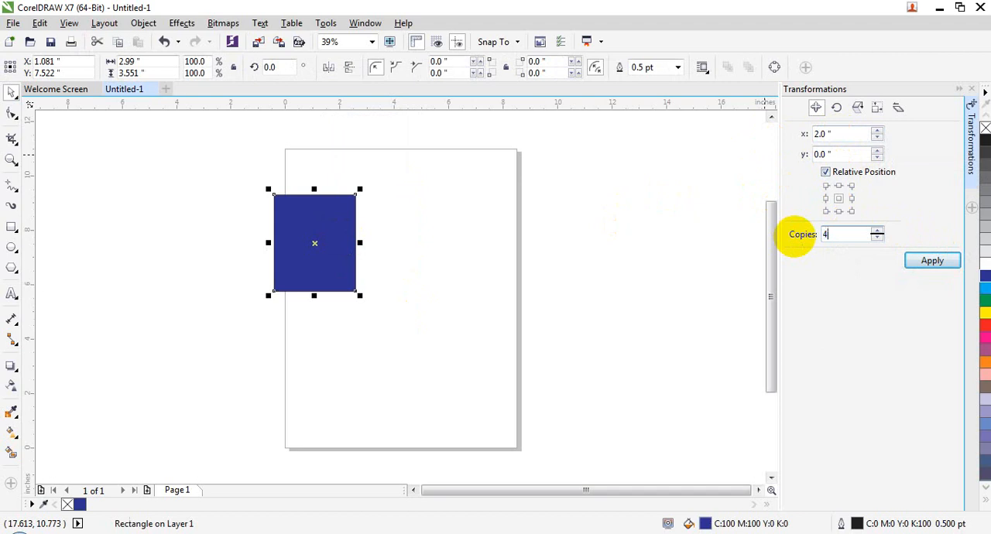
text(4)
click(936, 260)
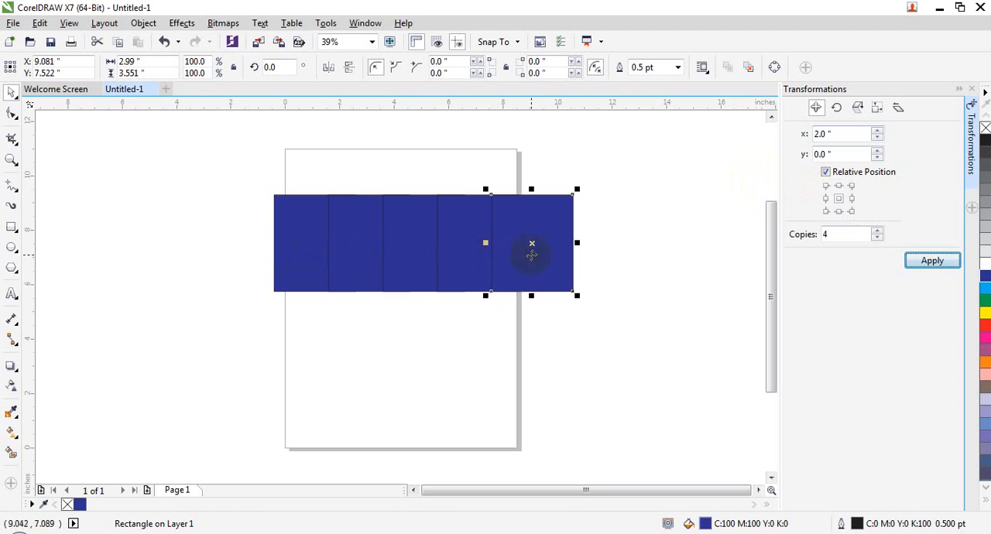
- Undo the row of copies and create 4 diagonal copies offset 2 inches in both X and Y
key(ctrl+z)
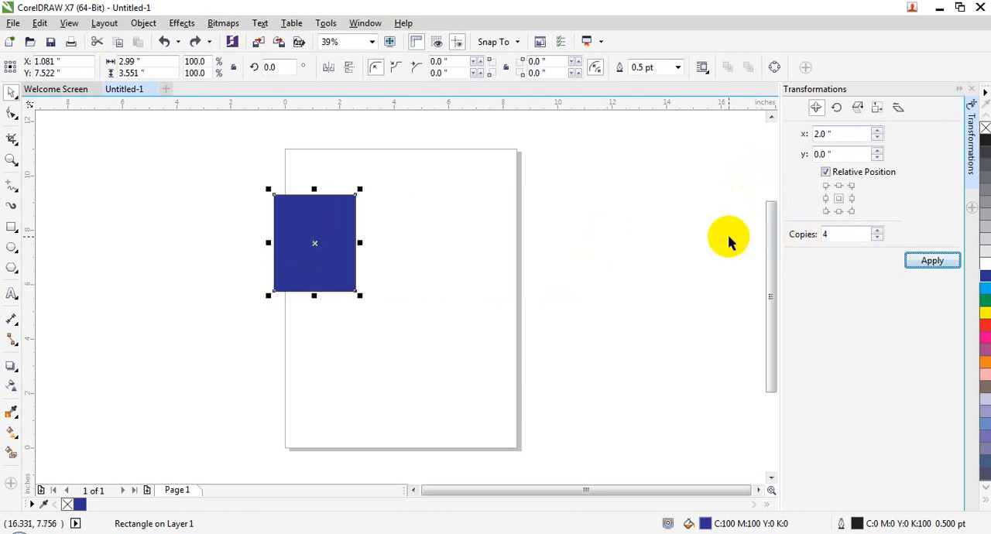
double_click(820, 154)
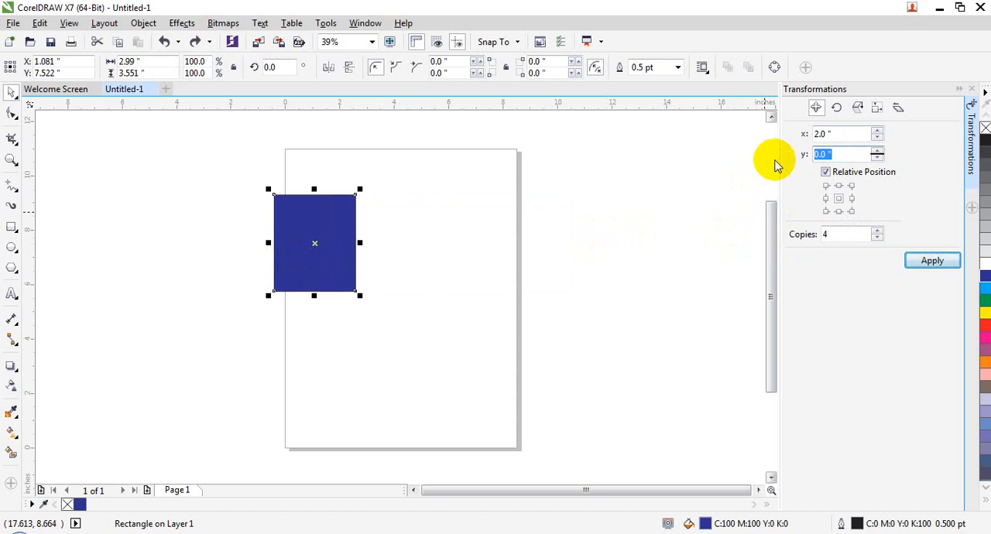
text(2)
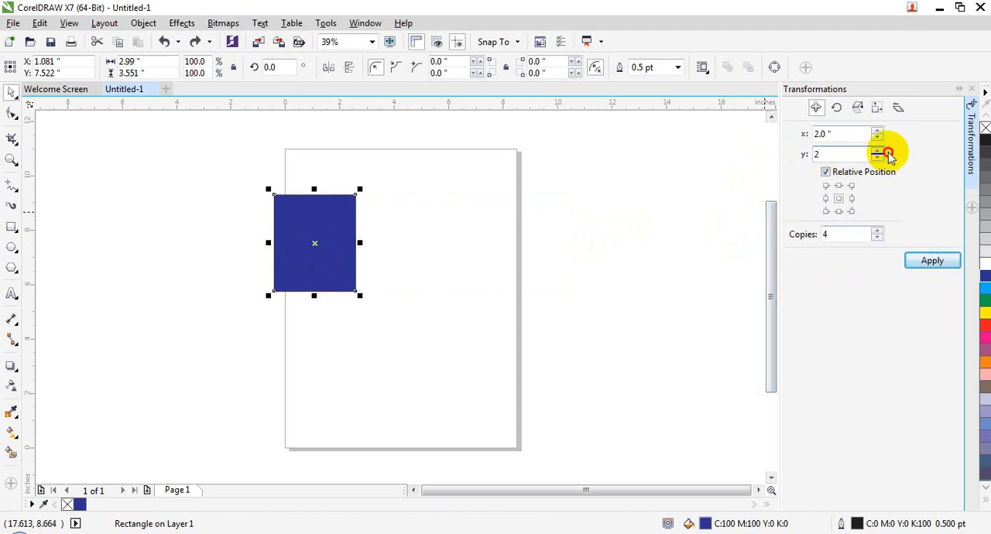
click(929, 263)
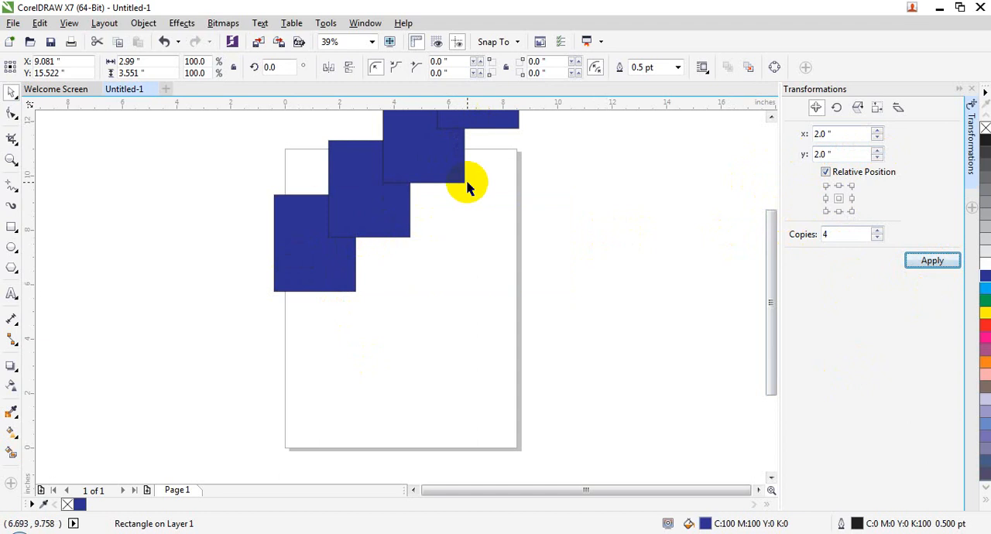
- Set the relative position to the middle-left anchor, then discard the drawing and start over with a blank document
click(825, 198)
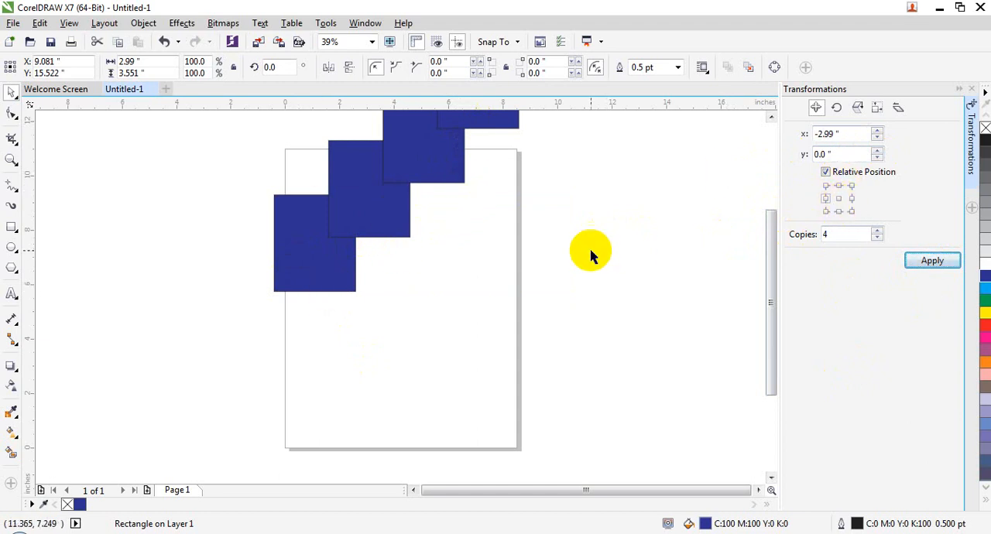
click(418, 265)
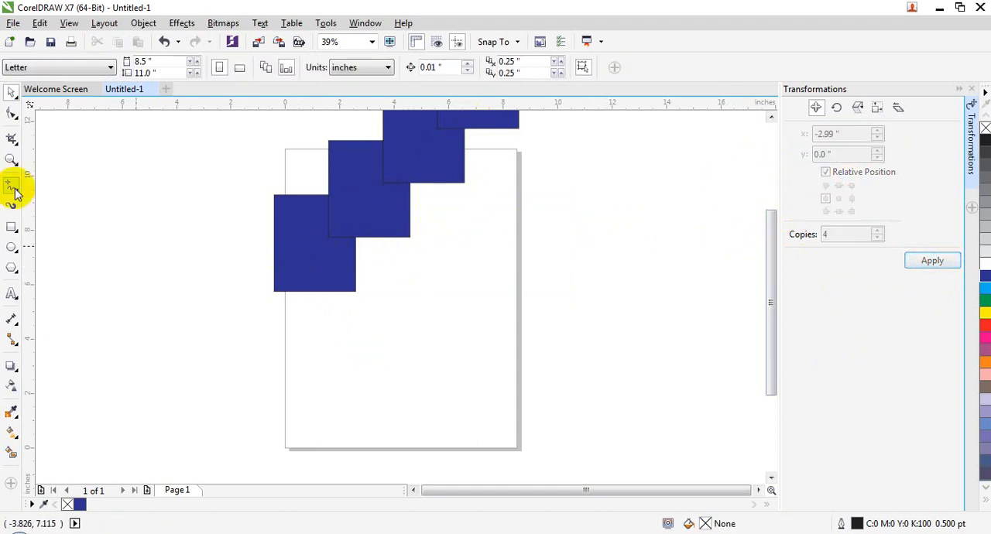
click(151, 90)
click(511, 297)
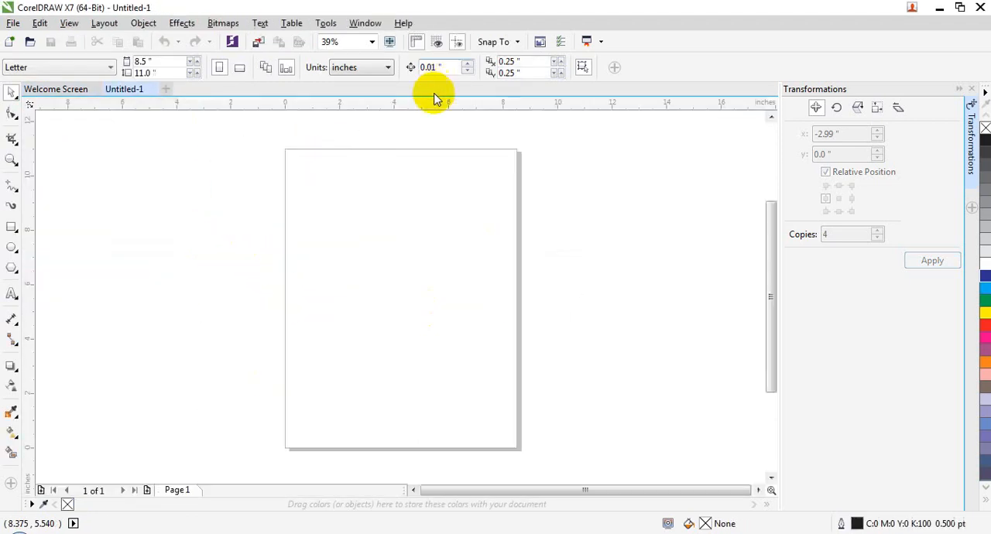
- Open the Rotate transformation settings
click(143, 24)
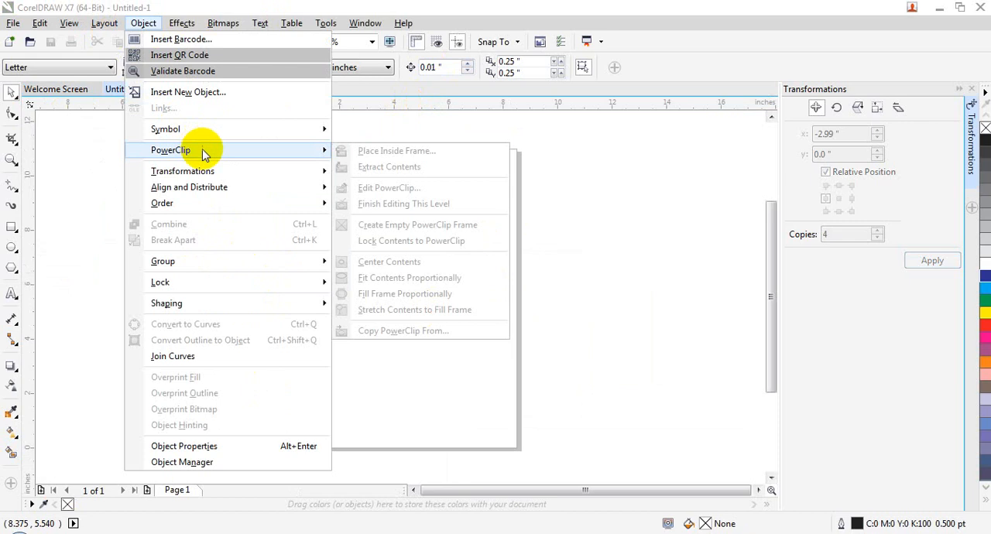
mouse_move(261, 171)
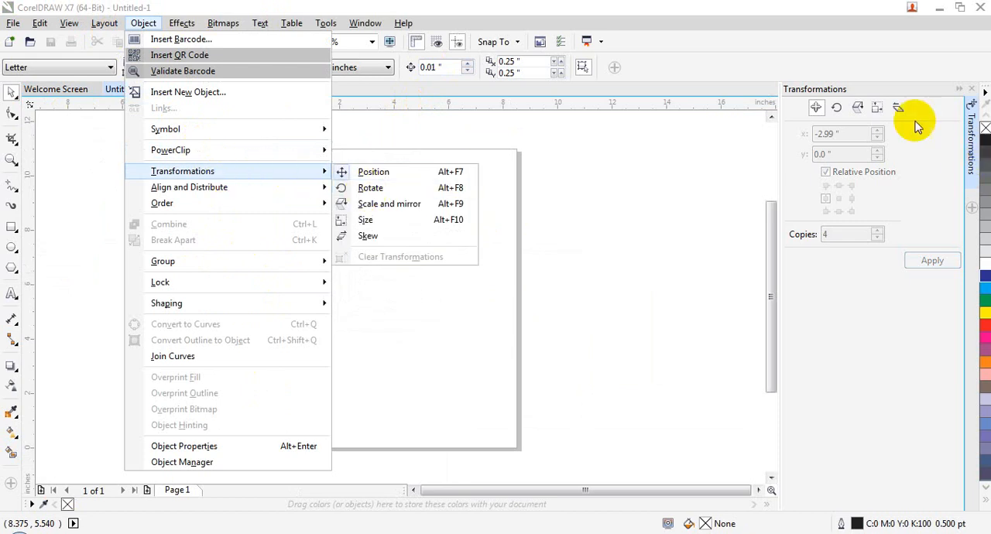
click(417, 193)
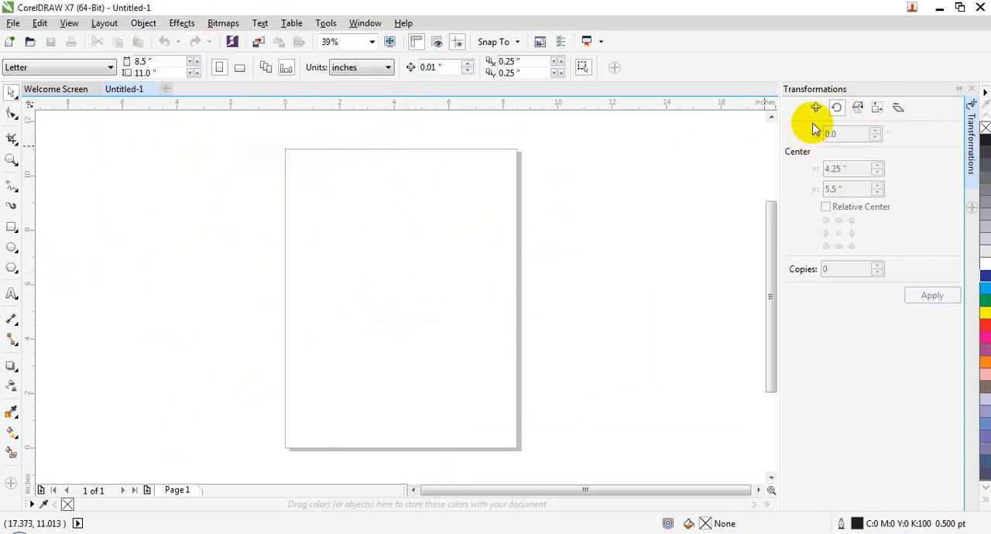
- Draw a rectangle about 4.99 by 4.14 inches in the upper middle of the page and fill it green
click(11, 227)
drag(337, 211, 474, 325)
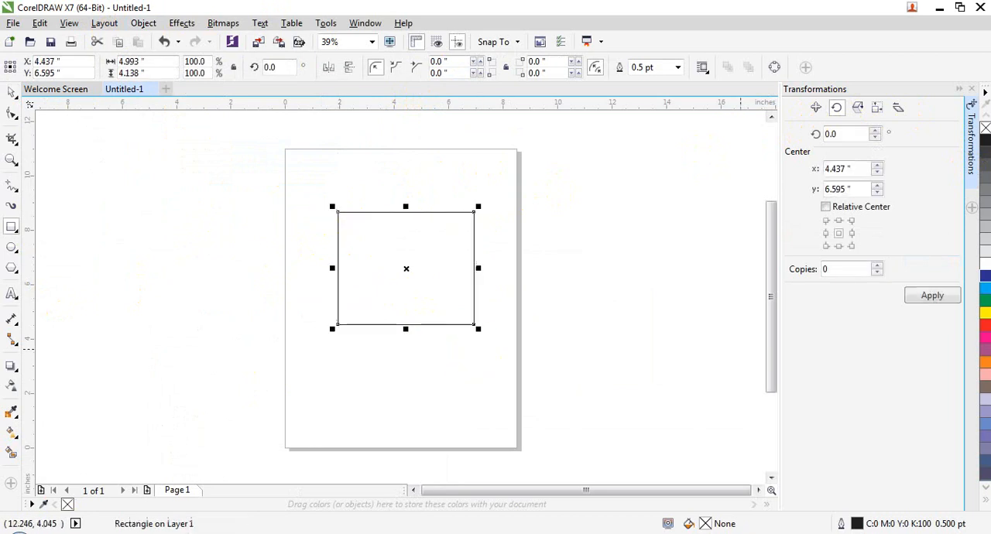
click(979, 302)
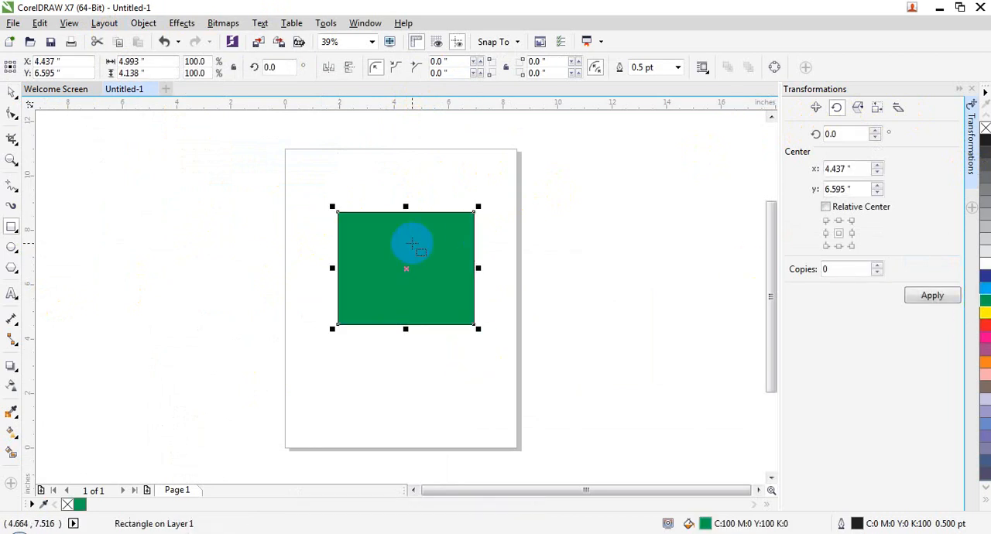
- Skew and rotate the green rectangle freehand about its center, then undo back to the unfilled rectangle
click(12, 92)
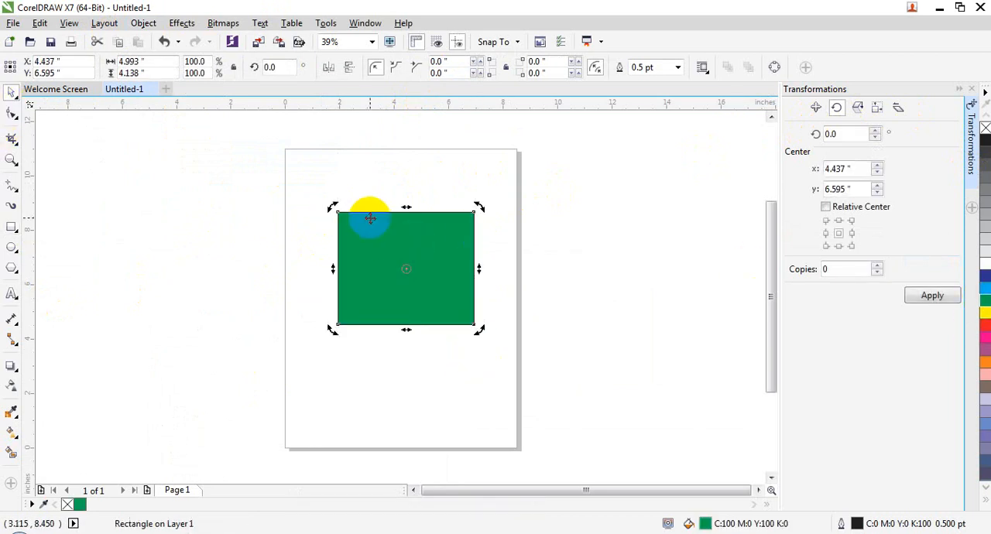
mouse_move(404, 207)
mouse_down()
mouse_move(487, 211)
mouse_move(418, 210)
mouse_up()
drag(487, 204, 356, 325)
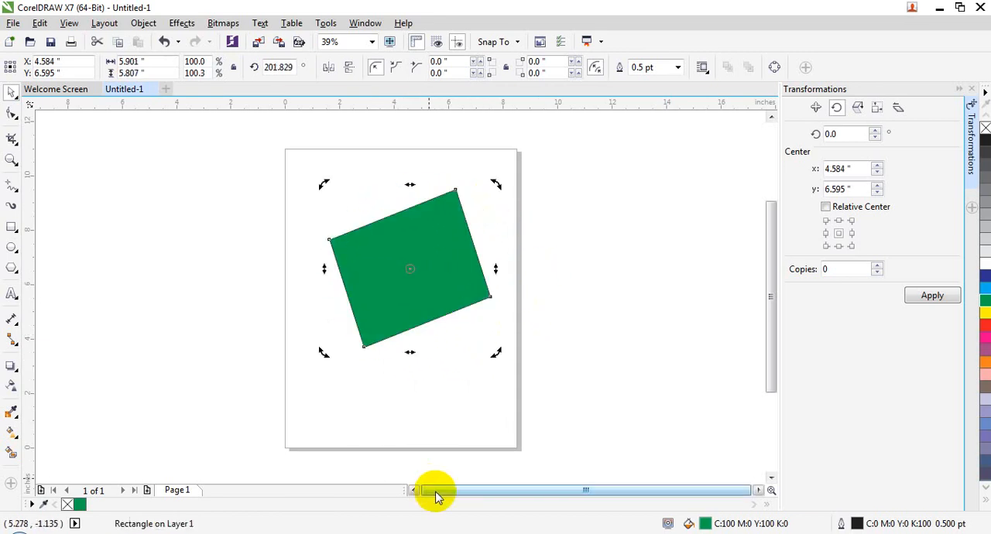
key(ctrl+z)
key(ctrl+z)
key(ctrl+z)
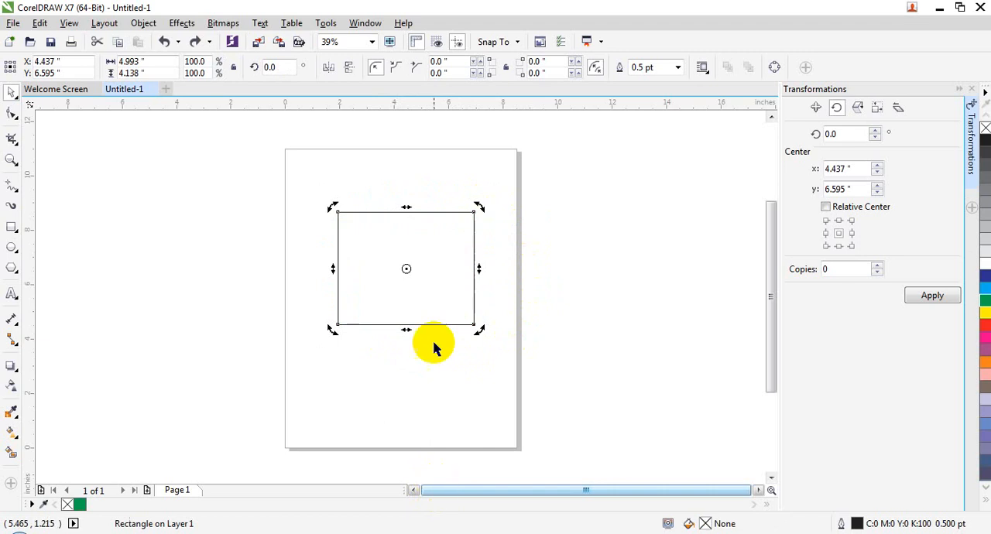
- Fill the rectangle green again and bring up its rotation handles
click(392, 263)
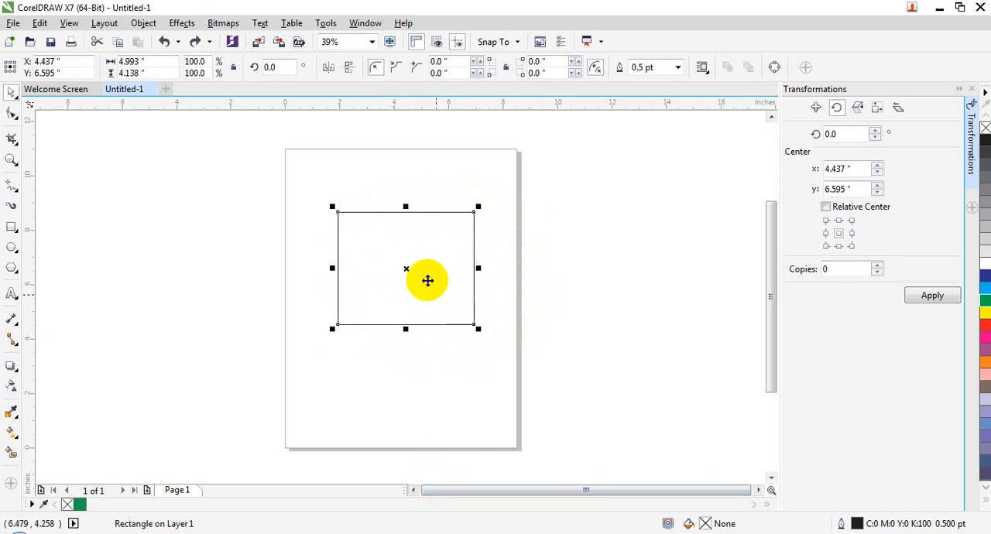
click(985, 300)
click(389, 256)
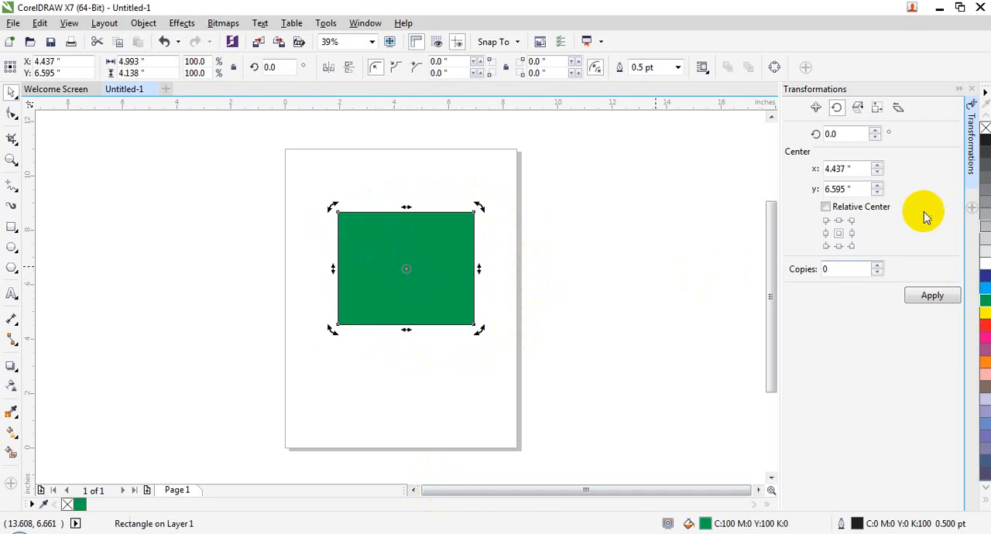
- Set the rotation center to the rectangle's middle-left point and rotate it freehand to about 358.6 degrees
click(825, 233)
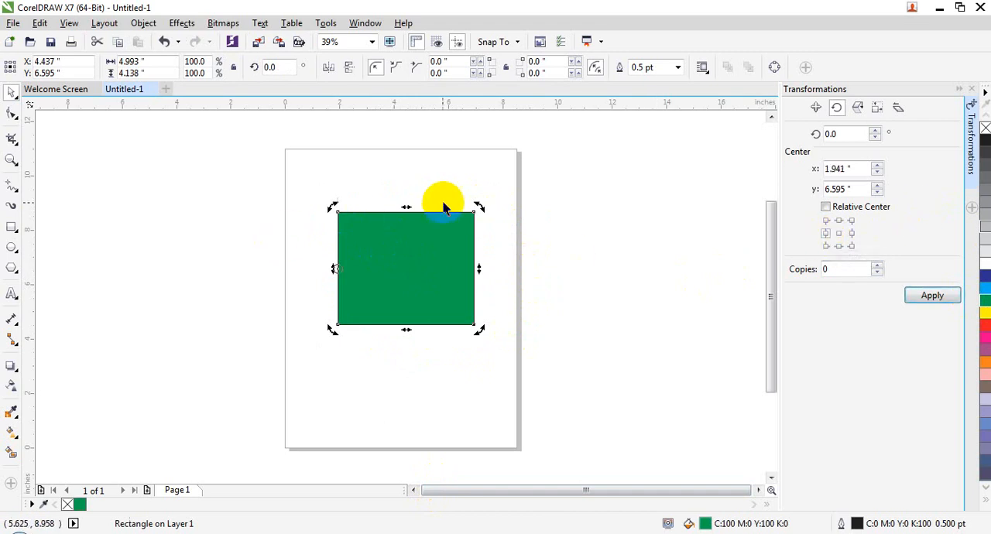
drag(479, 207, 380, 250)
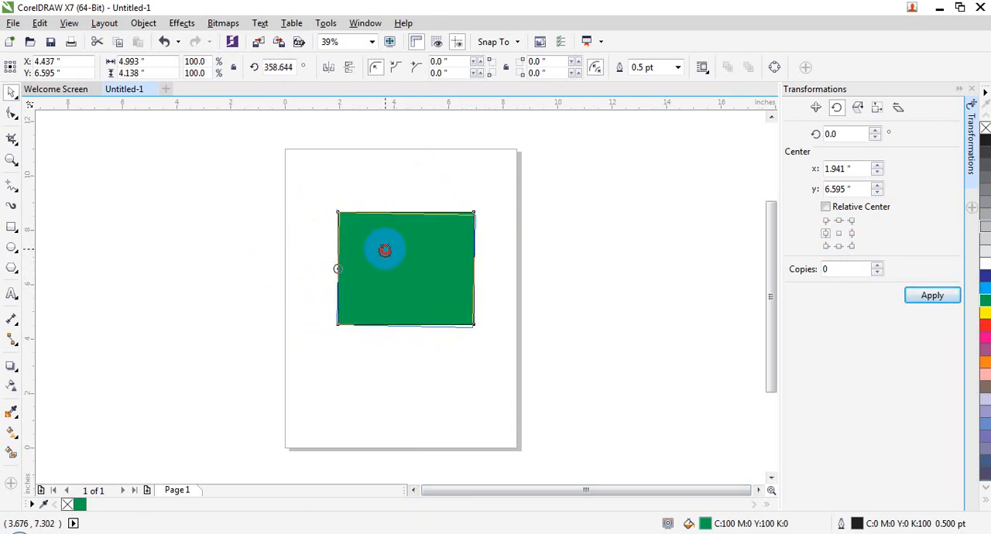
click(710, 231)
click(439, 257)
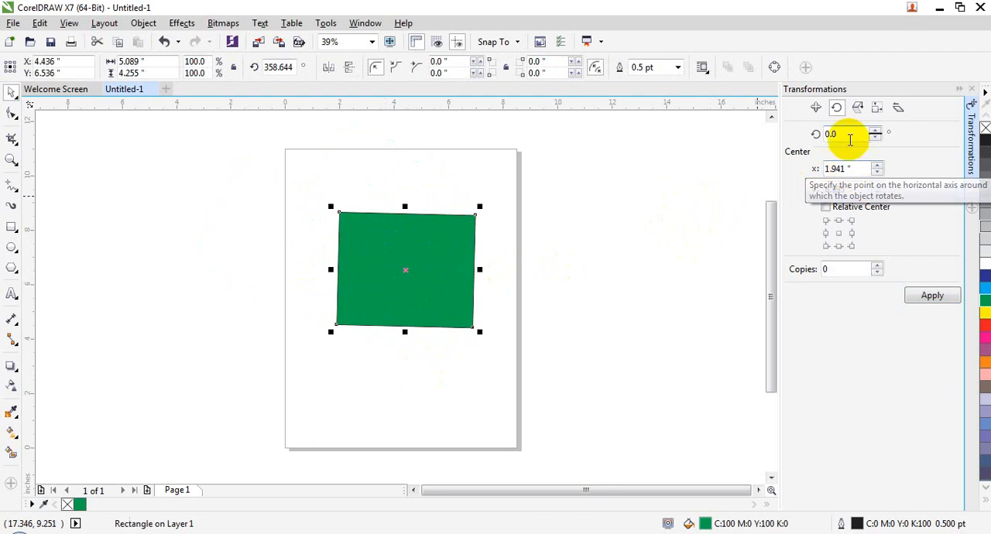
- Rotate the green rectangle by 10 degrees using the rotation angle setting
double_click(842, 134)
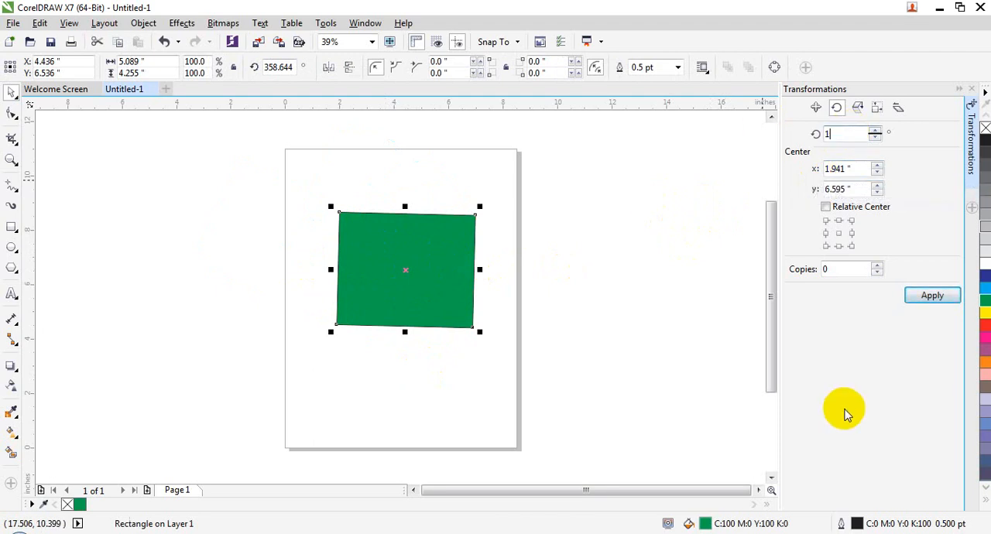
text(10)
key(Return)
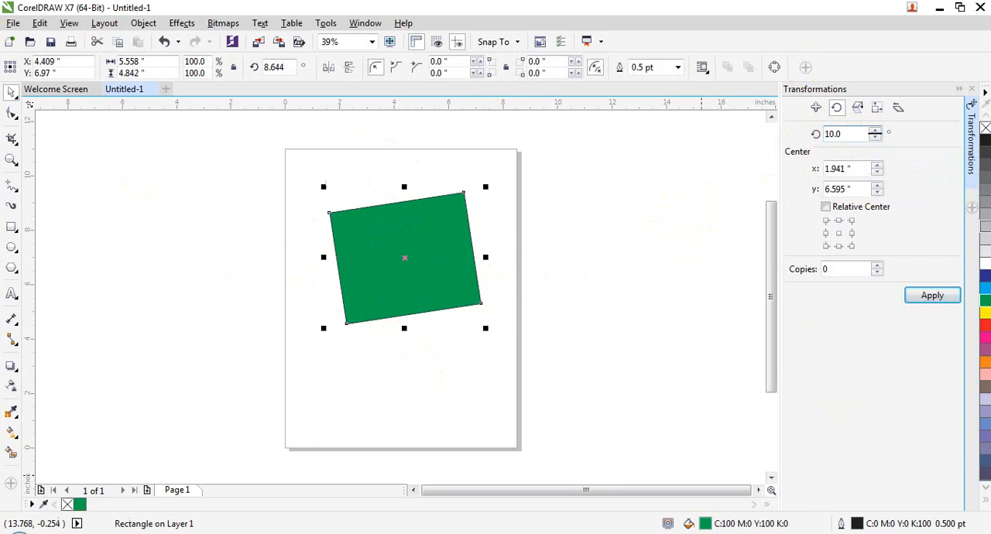
- Try creating 5 copies of the green rectangle, each rotated by 10 degrees
drag(857, 269, 795, 277)
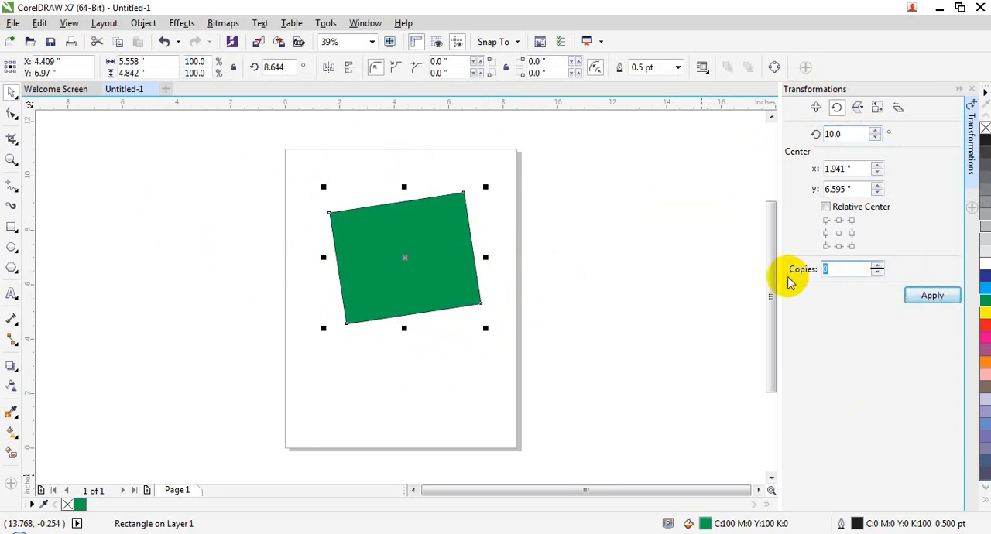
text(5)
click(927, 292)
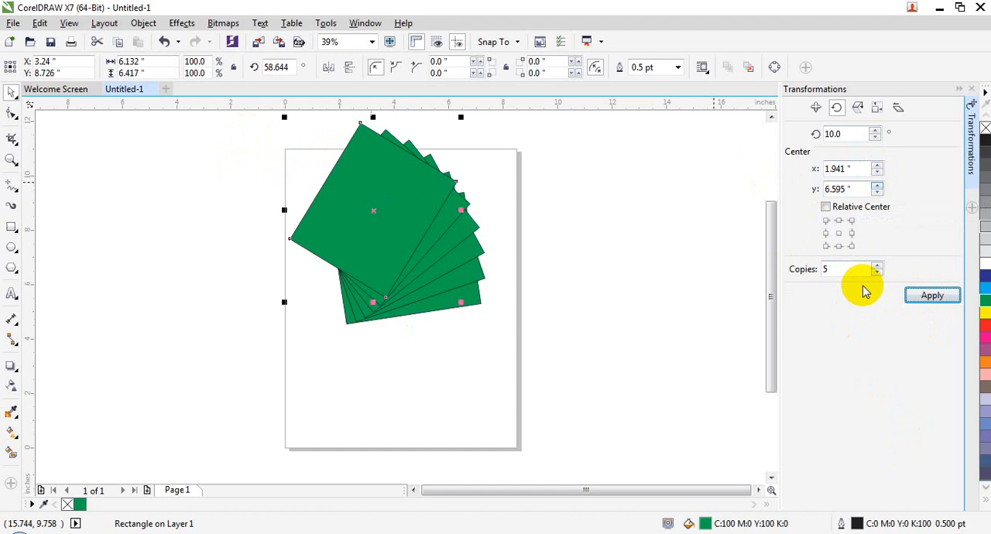
- Clear the number of copies and delete the green rectangle from the page
double_click(827, 269)
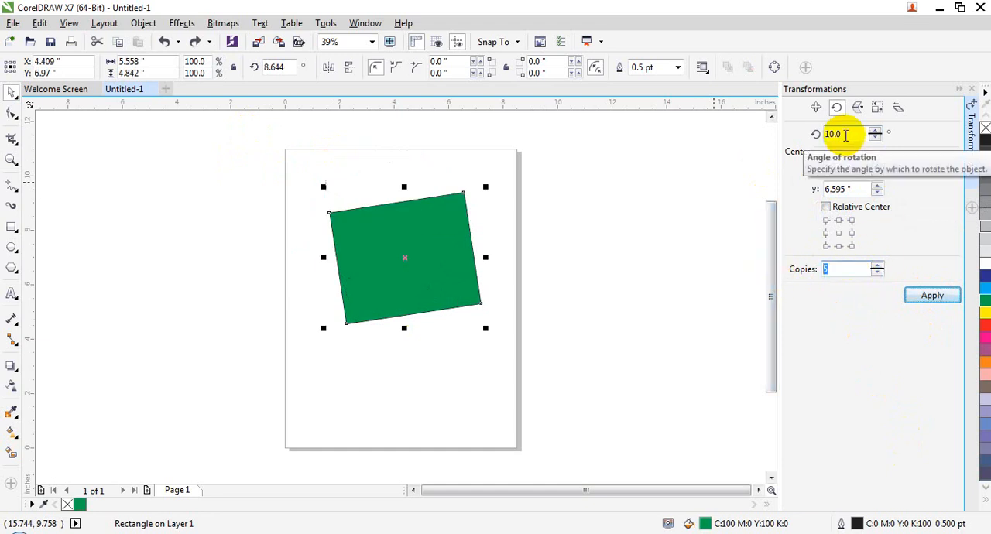
key(BackSpace)
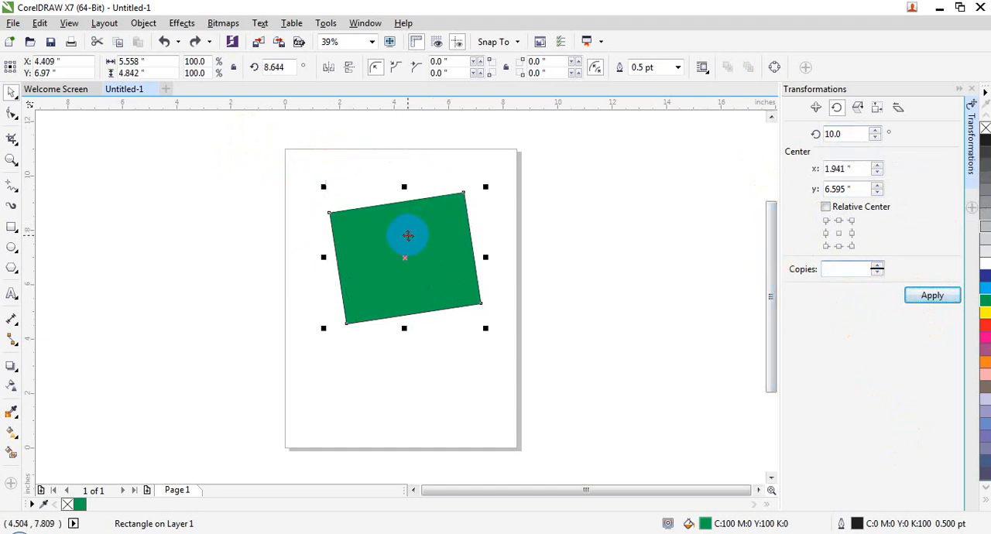
key(Delete)
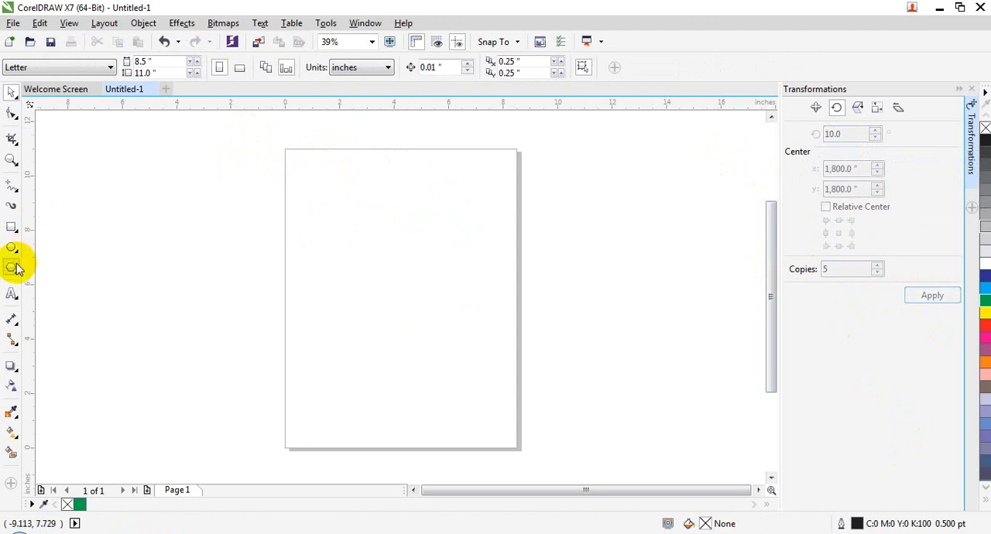
- Draw a narrow vertical rectangle about 0.53 by 5.02 inches near the page's left edge and fill it blue
click(12, 227)
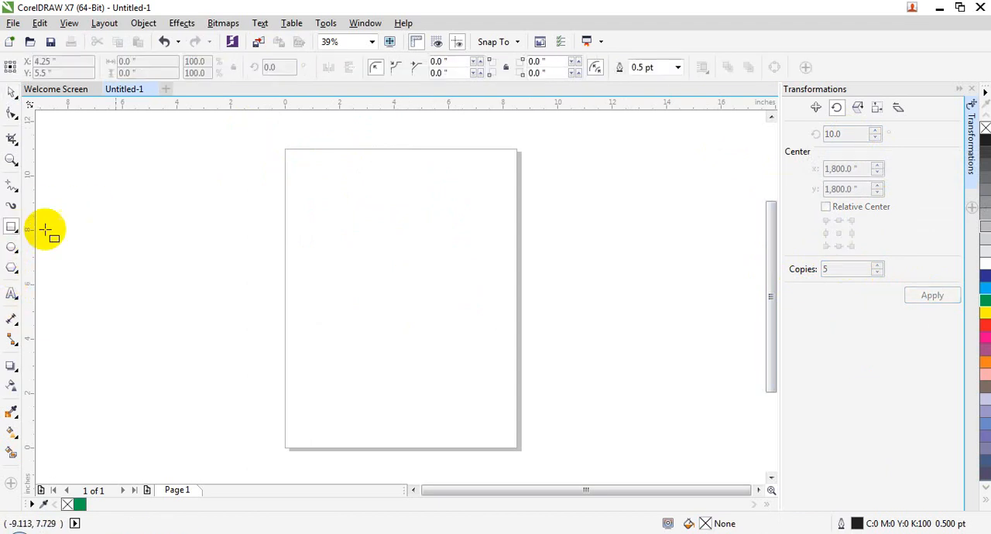
drag(310, 211, 326, 349)
click(11, 91)
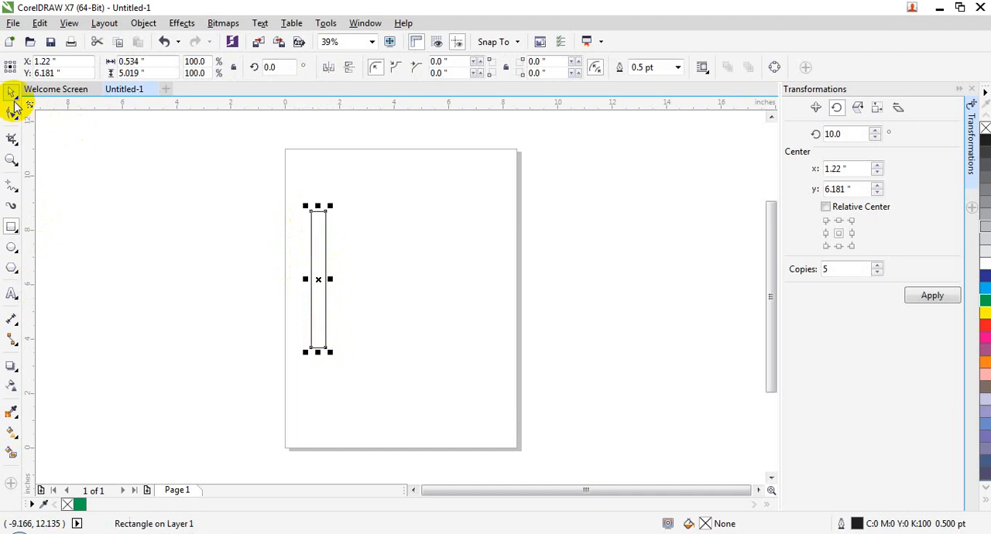
click(984, 274)
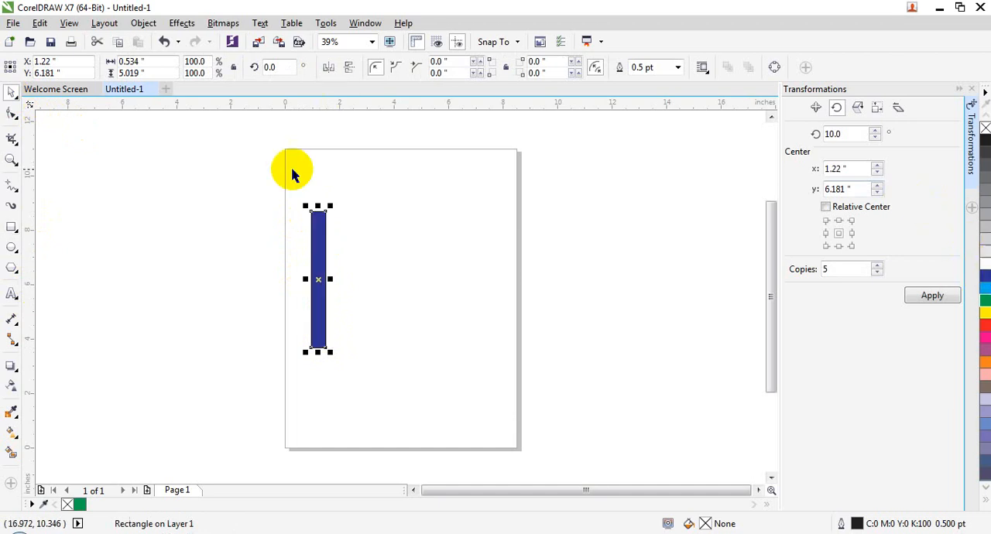
- Rotate the blue bar slightly freehand about its center, then undo the rotation
click(317, 212)
click(317, 210)
drag(317, 209, 360, 239)
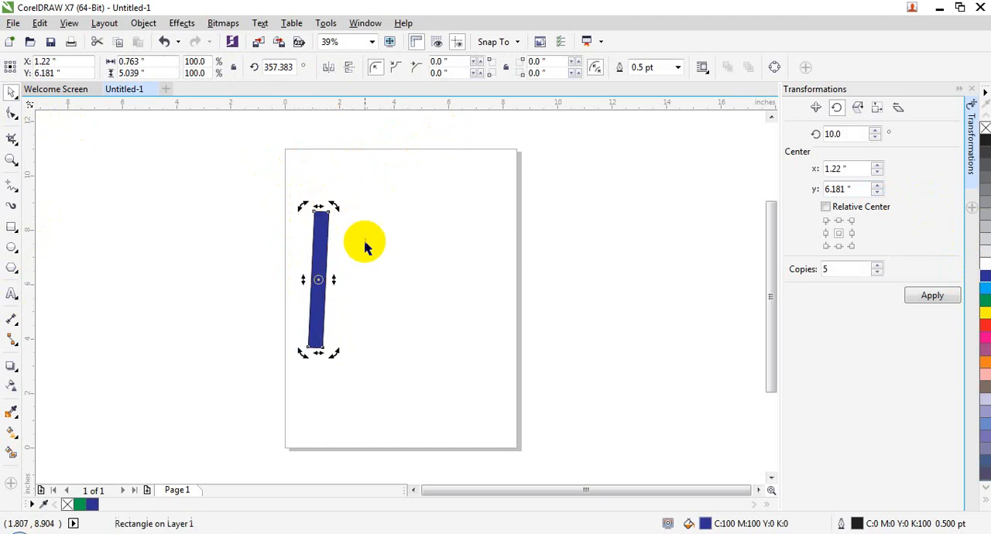
click(360, 239)
key(ctrl+z)
- Round all four corners of the blue bar to a 0.267-inch radius with the Shape tool, then reselect the bar
click(12, 113)
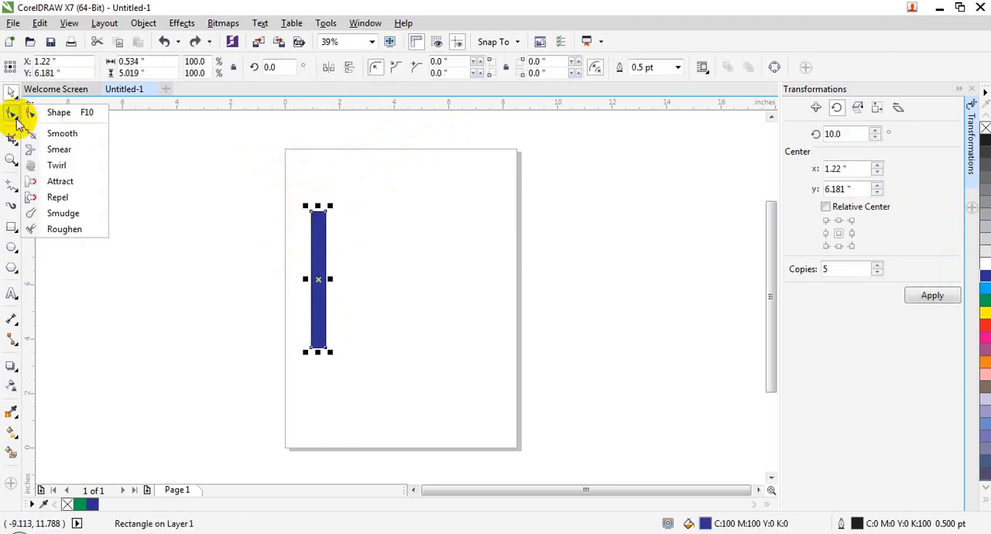
click(57, 115)
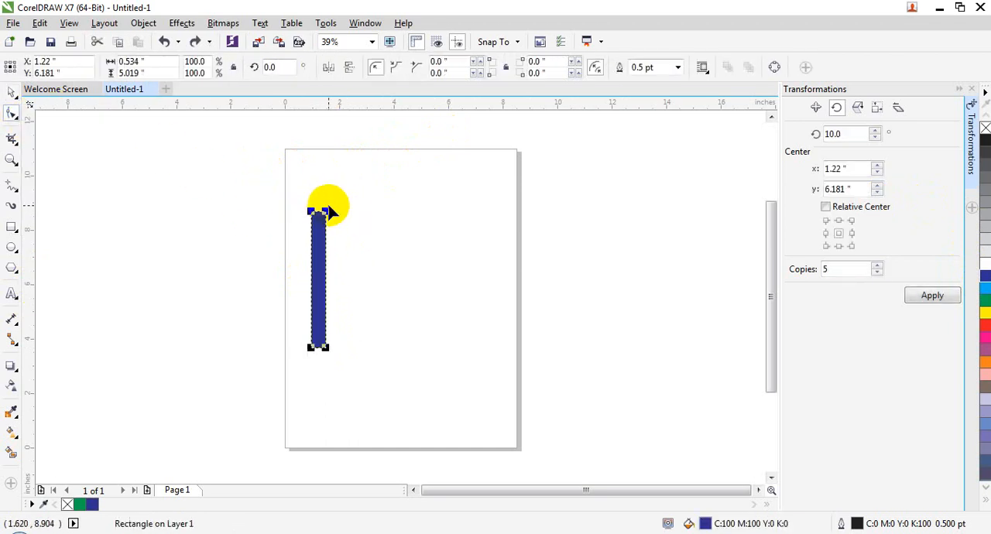
drag(314, 210, 317, 217)
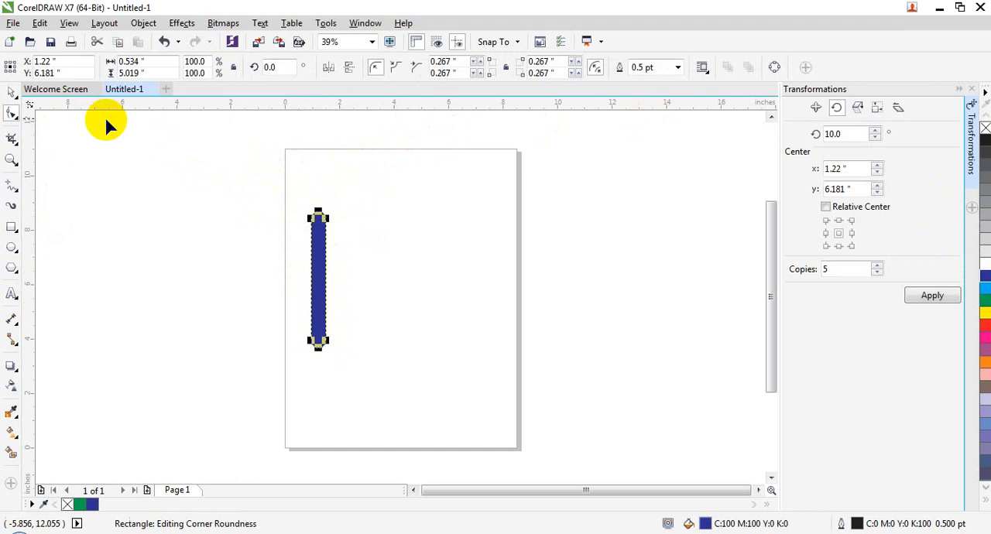
click(12, 93)
click(375, 261)
click(313, 234)
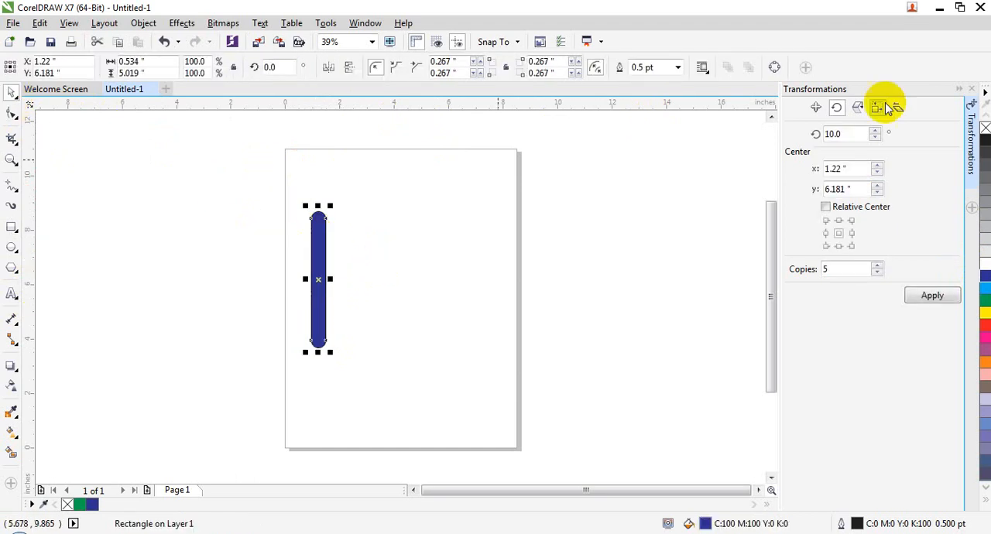
- Set the rotation angle to 5 degrees and copies to 1, apply it to the blue bar, then undo the copy
double_click(845, 133)
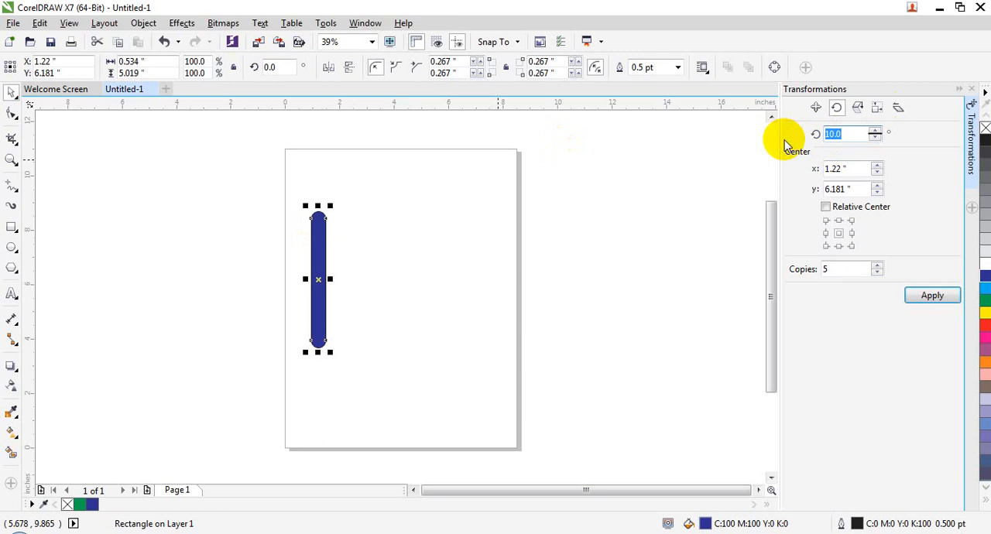
text(5)
double_click(825, 268)
text(1)
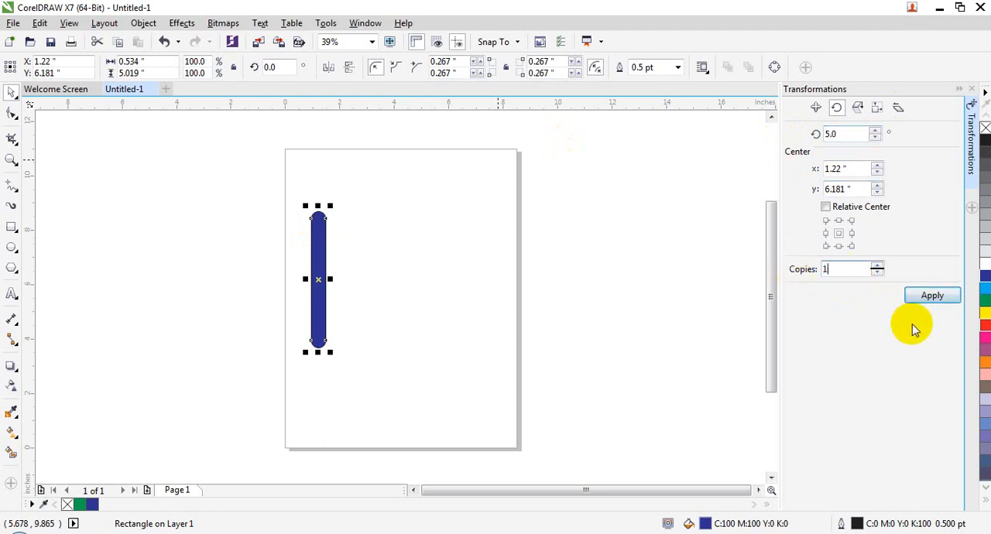
click(930, 295)
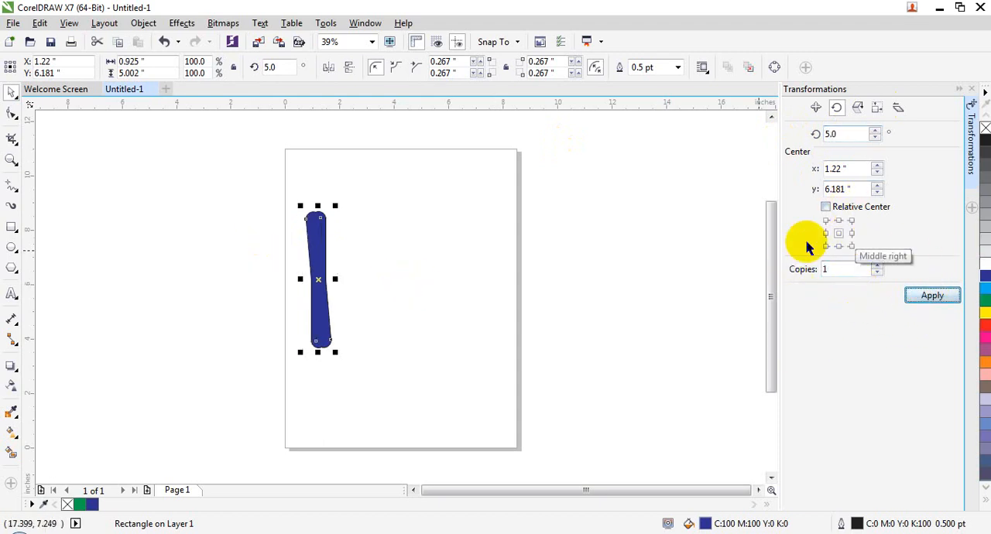
key(ctrl+z)
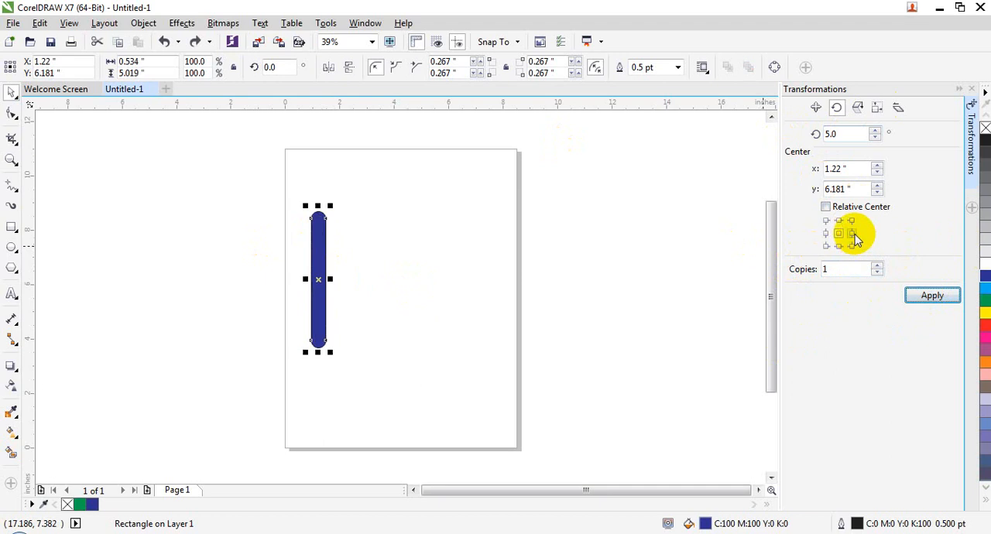
- Move the bar to about X 2.61 inches and create one copy rotated 5 degrees about its middle-right point
drag(328, 233, 355, 240)
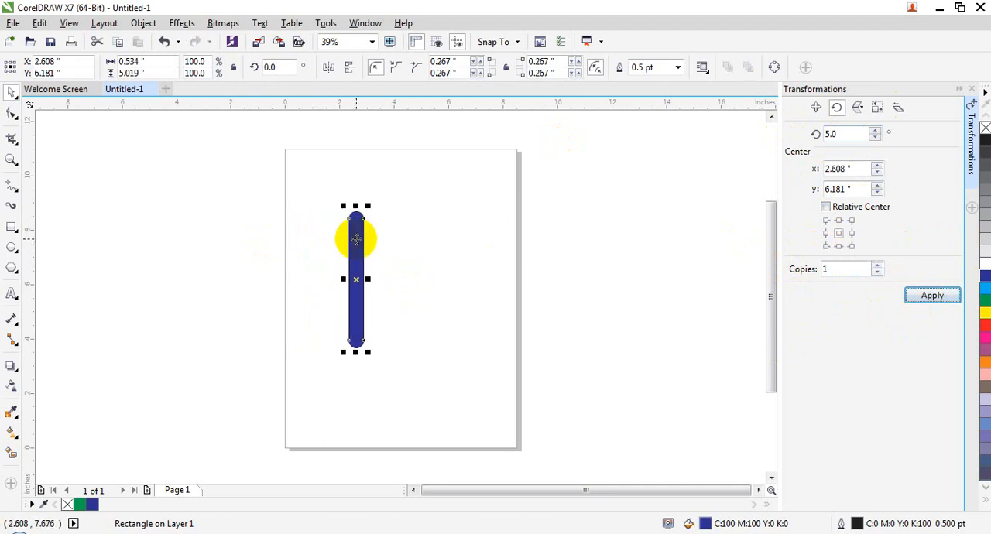
double_click(842, 134)
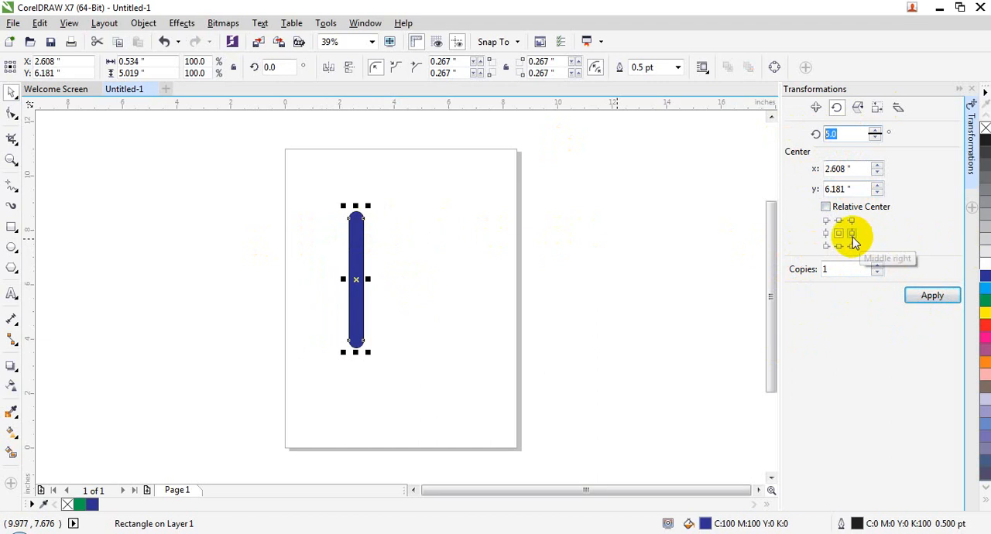
click(923, 297)
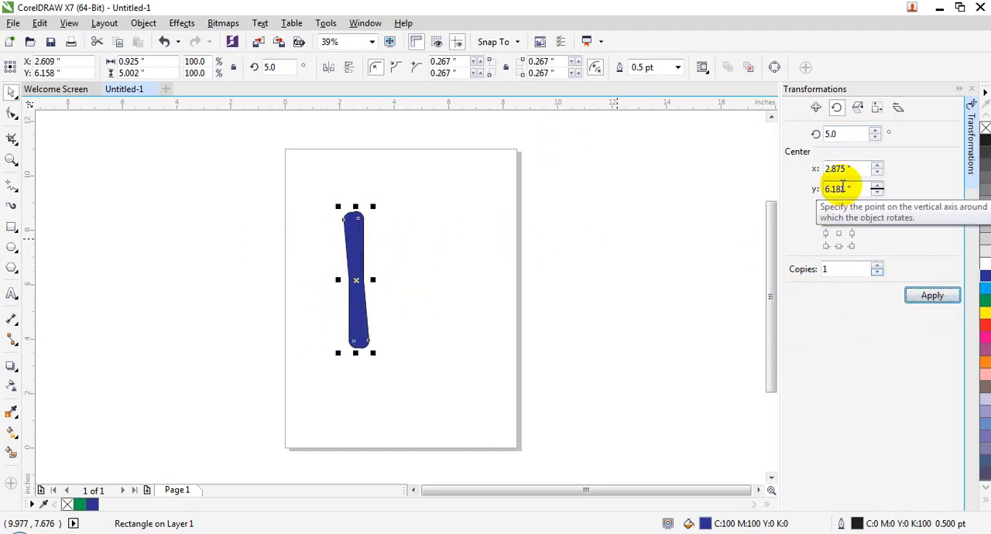
- Undo the single rotated copy and create 20 copies of the blue bar at 5-degree increments about its middle-right point
drag(849, 271, 805, 272)
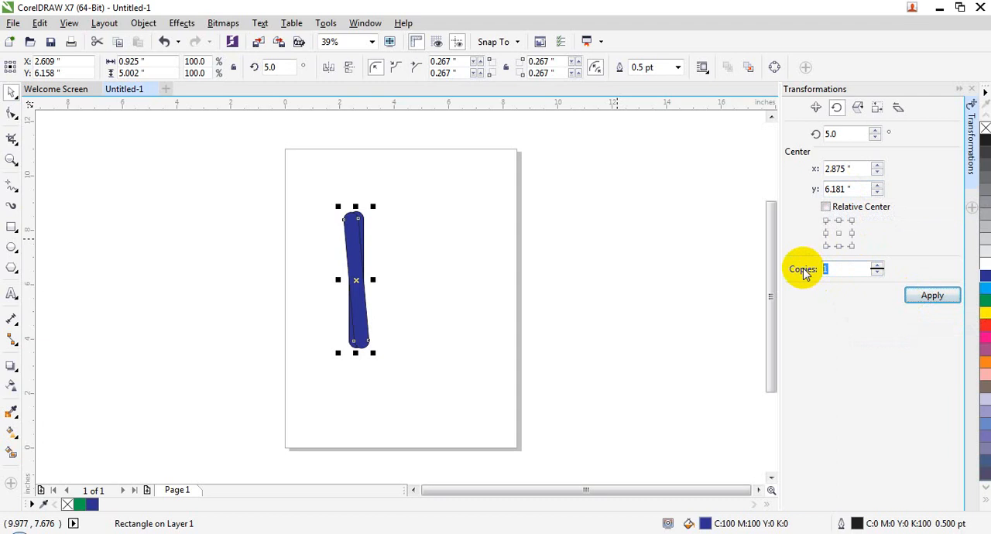
click(406, 238)
key(ctrl+z)
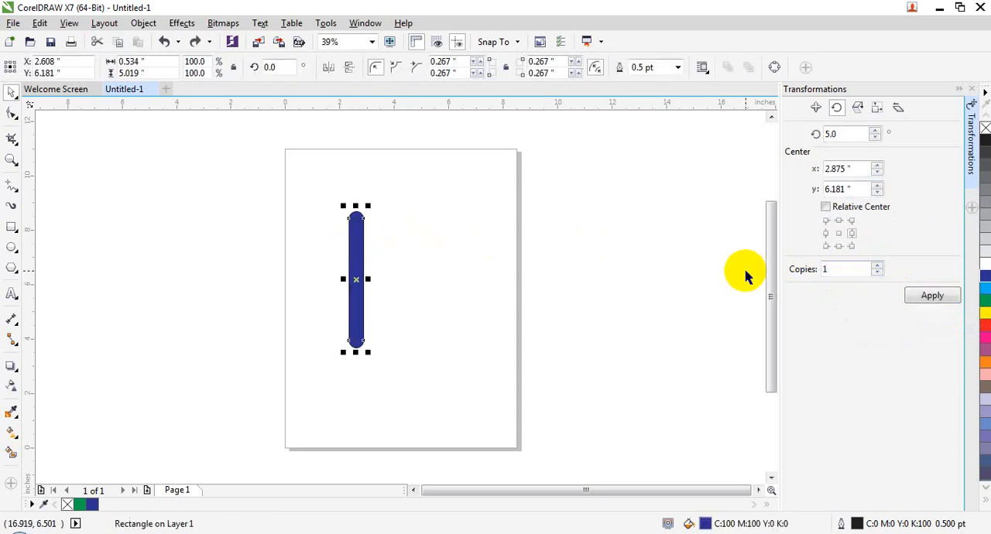
drag(829, 268, 773, 271)
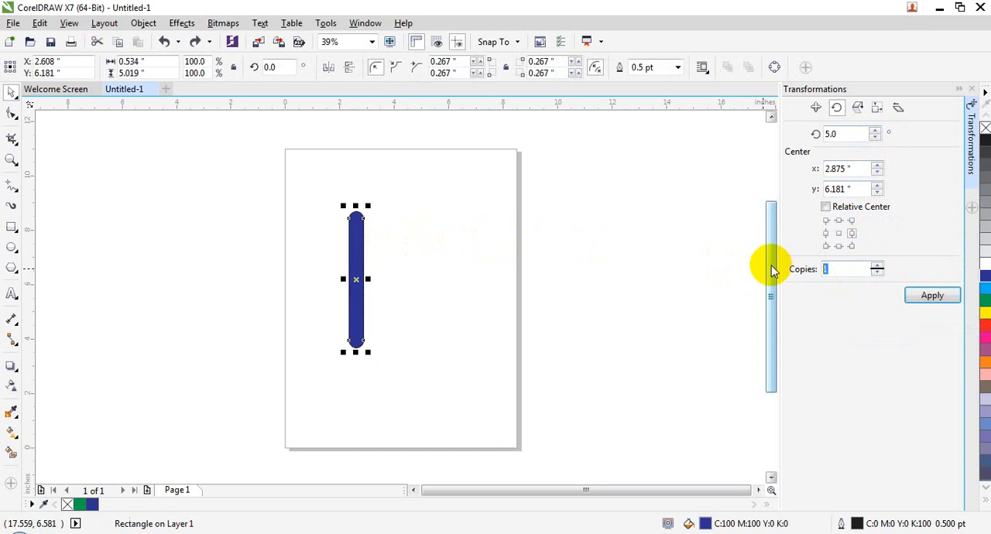
text(20)
click(938, 295)
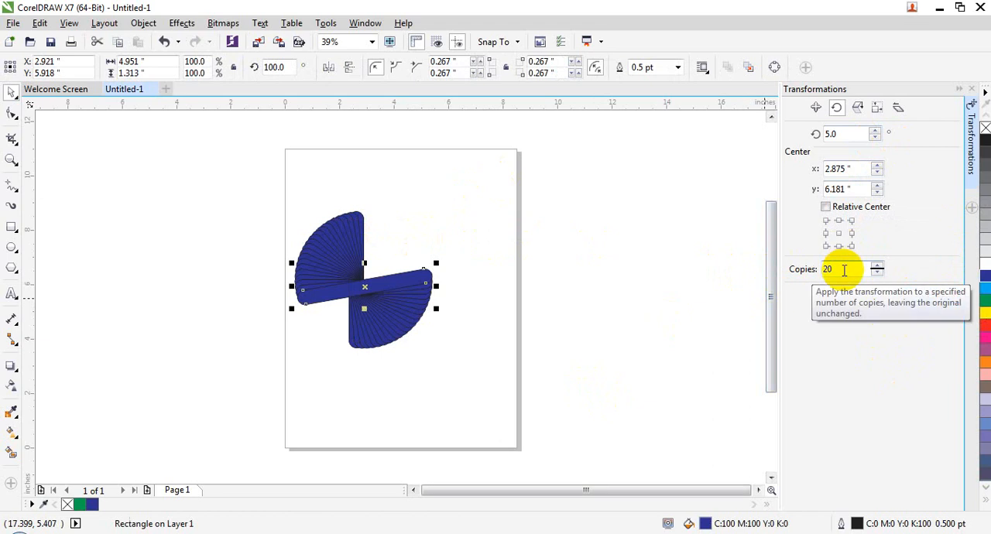
- Turn on Relative Center for the rotation and undo the 20 copies of the blue bar
click(847, 207)
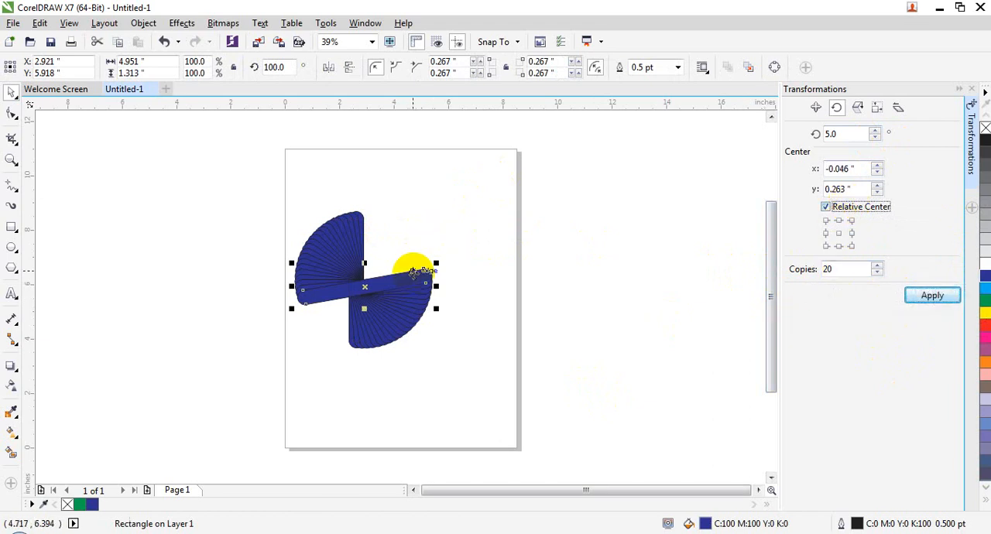
click(412, 271)
key(ctrl+z)
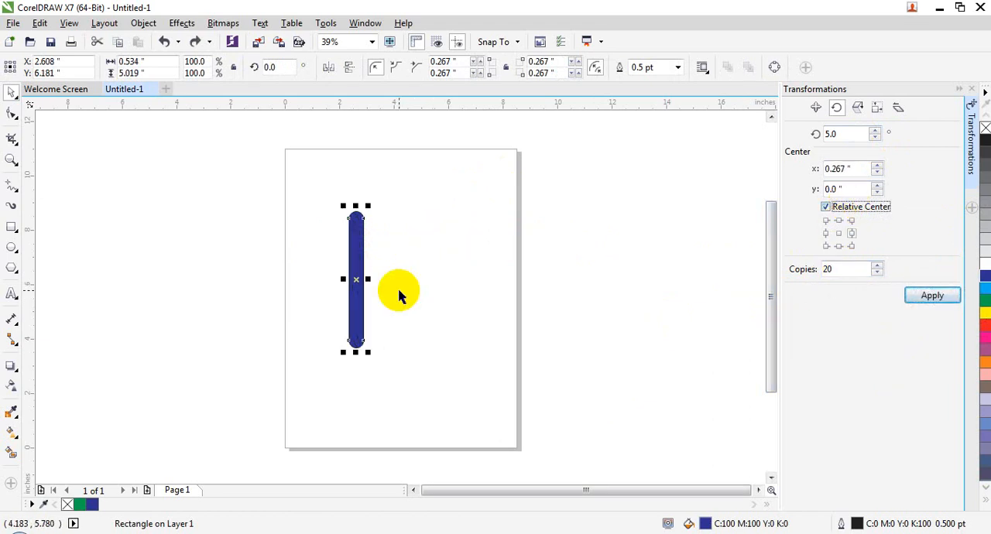
- Set the copies to 50, apply the 5-degree rotation about the bar's middle-right point, and undo the resulting copies
double_click(851, 268)
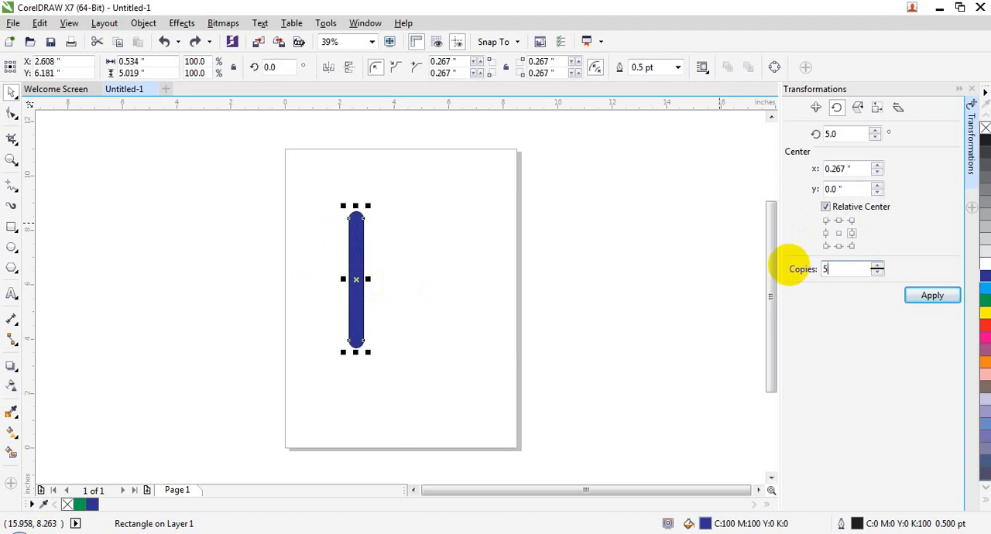
text(5)
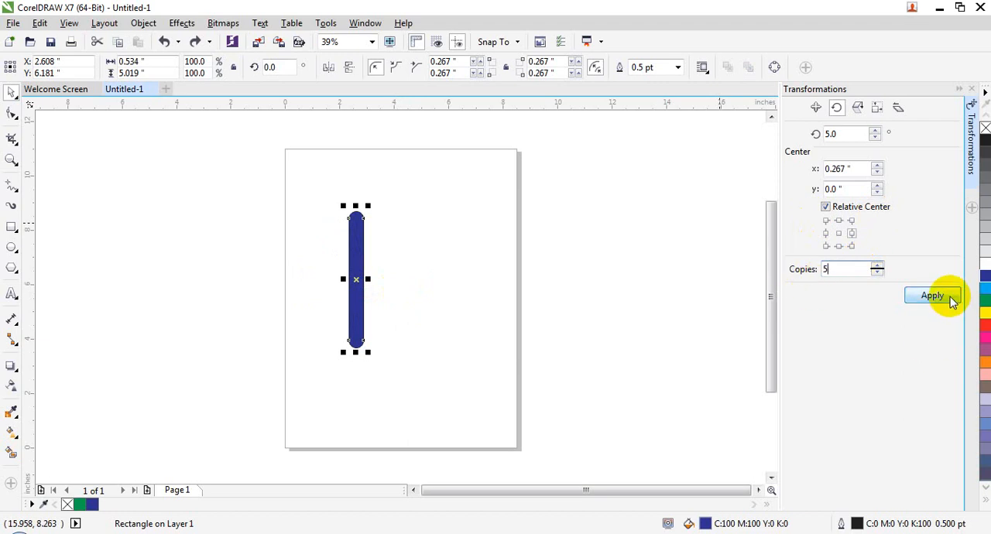
text(0)
click(952, 300)
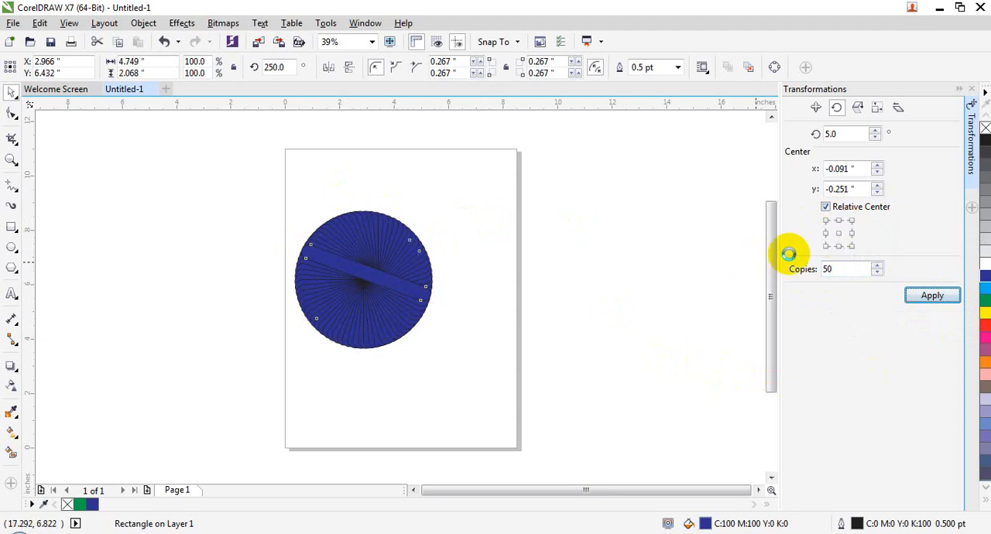
key(ctrl+z)
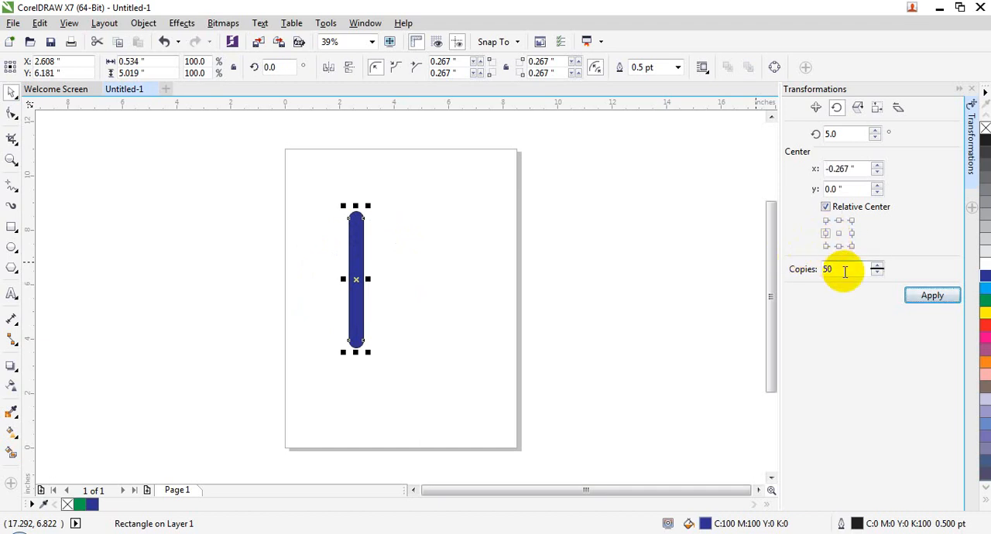
- Create 50 copies rotated 5 degrees about the bar's middle-left point and then about its upper-left corner, undoing each set
click(933, 295)
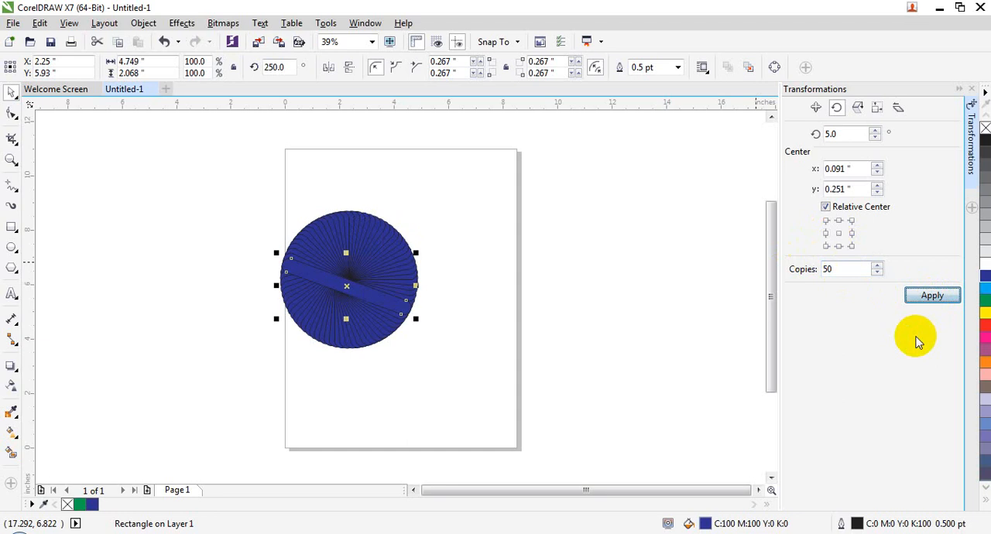
key(ctrl+z)
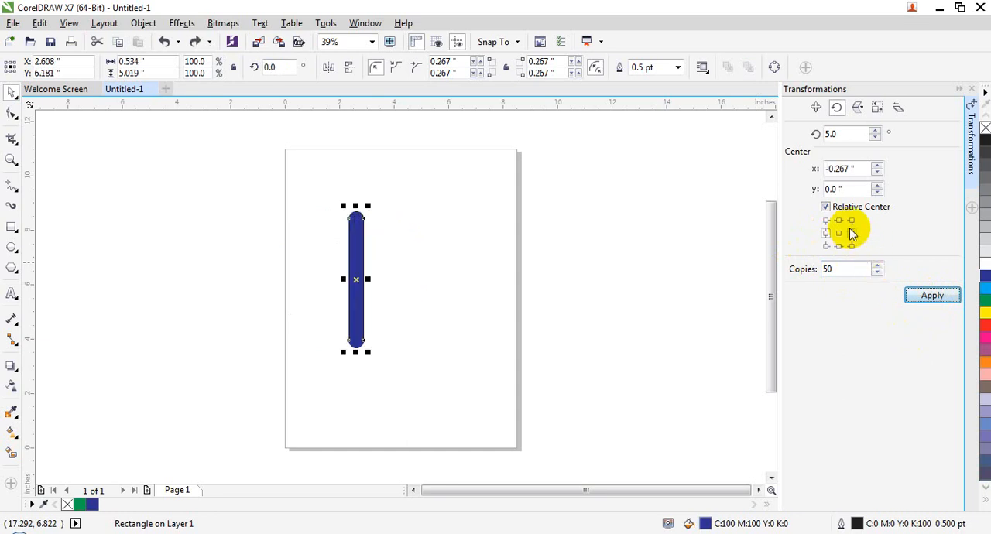
click(826, 221)
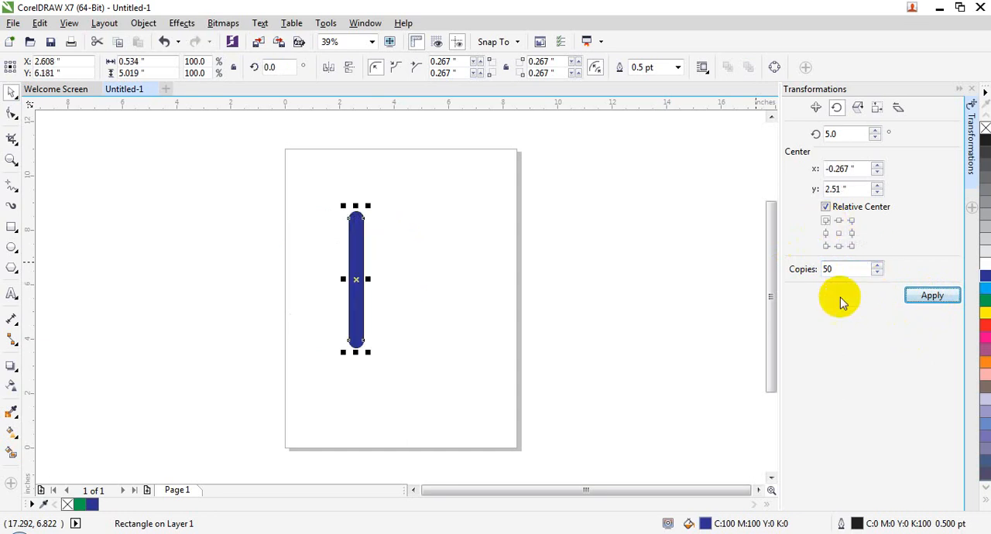
click(925, 295)
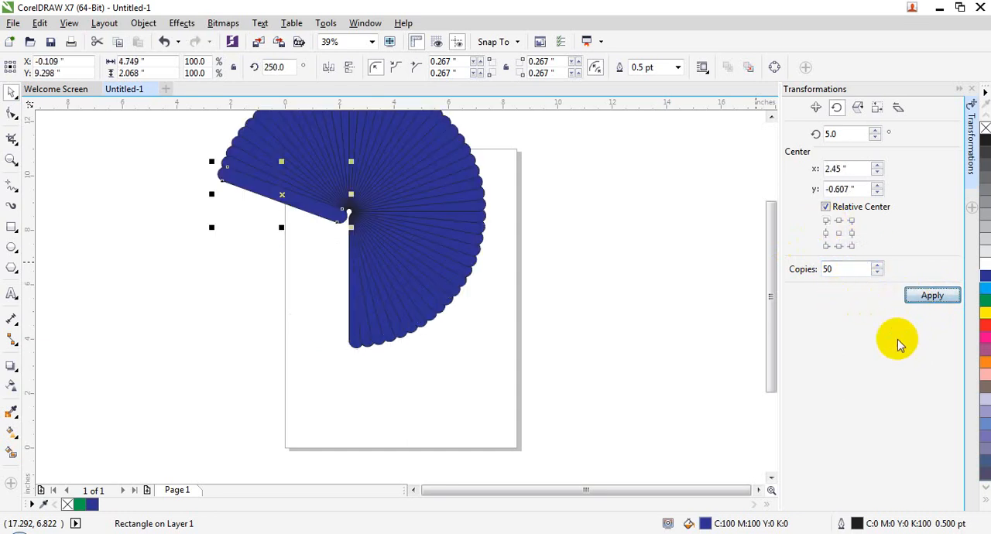
key(ctrl+z)
- Create 50 copies rotated 5 degrees about the bar's lower-right corner and then about its lower-left corner, undoing each set
click(852, 246)
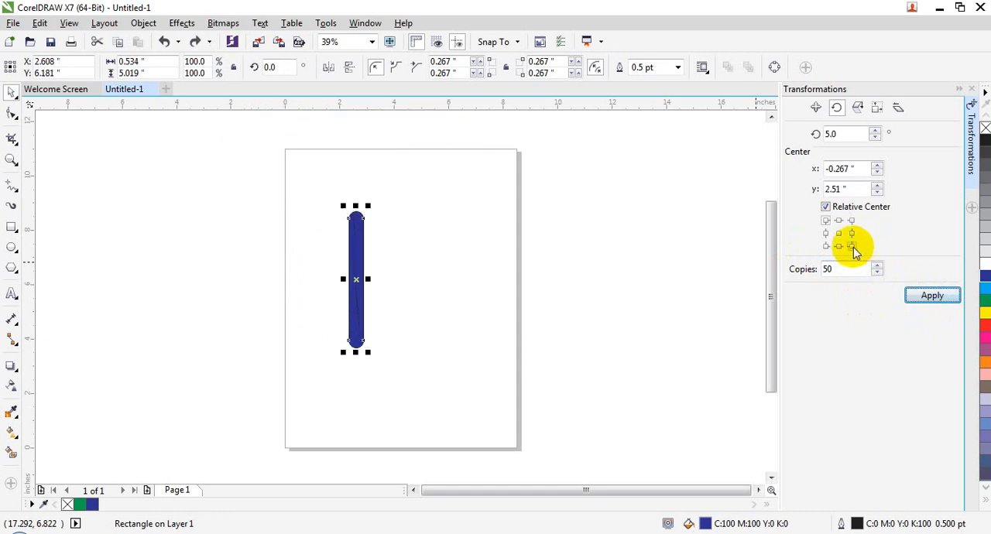
click(921, 295)
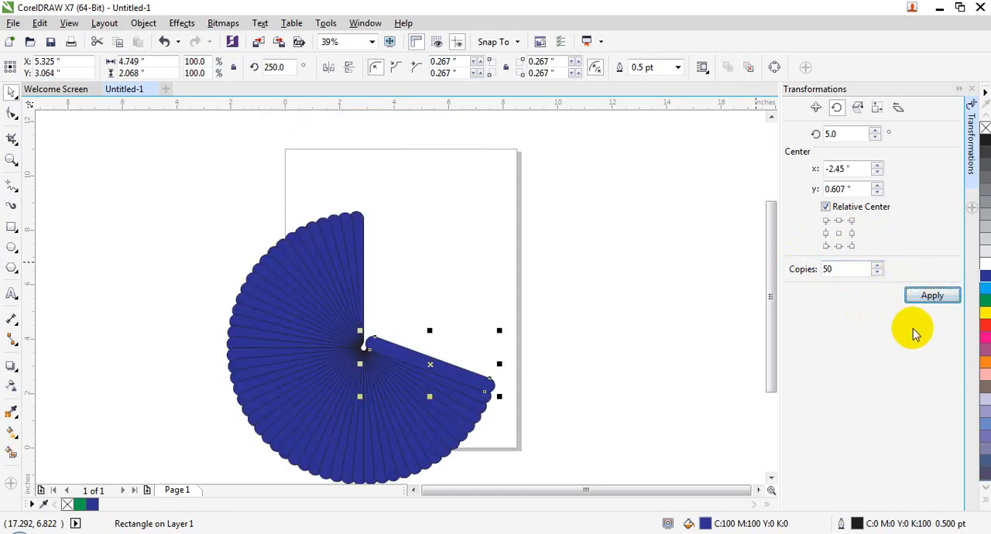
key(ctrl+z)
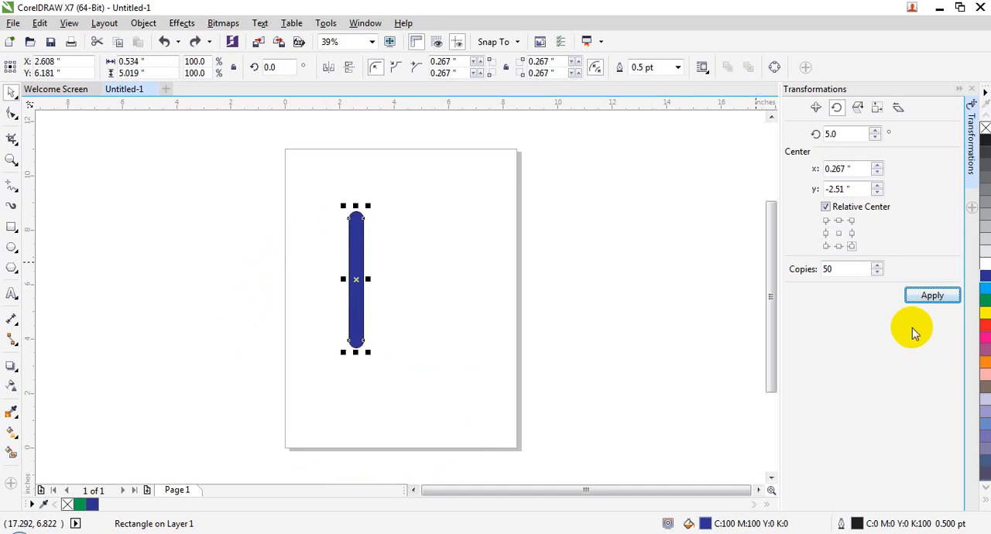
click(825, 248)
click(921, 296)
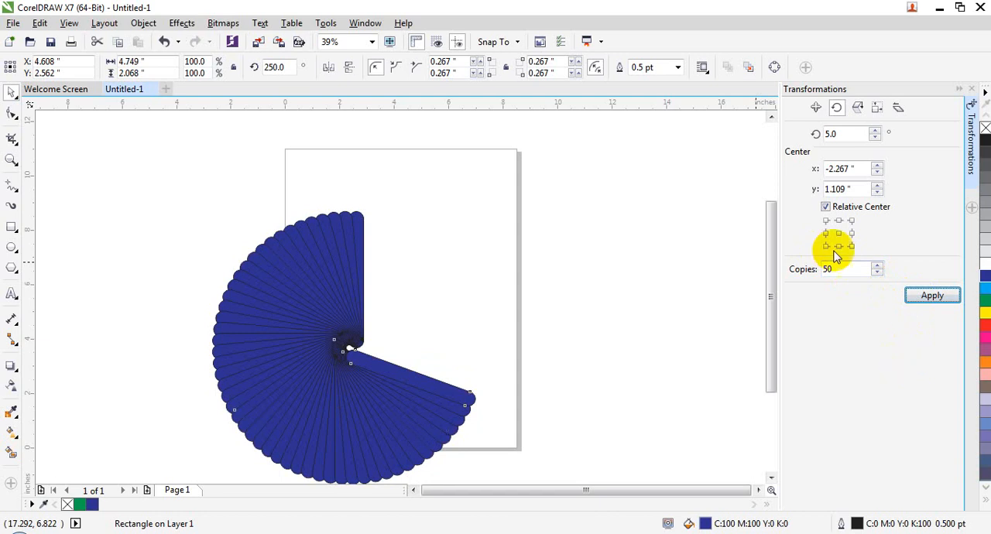
key(ctrl+z)
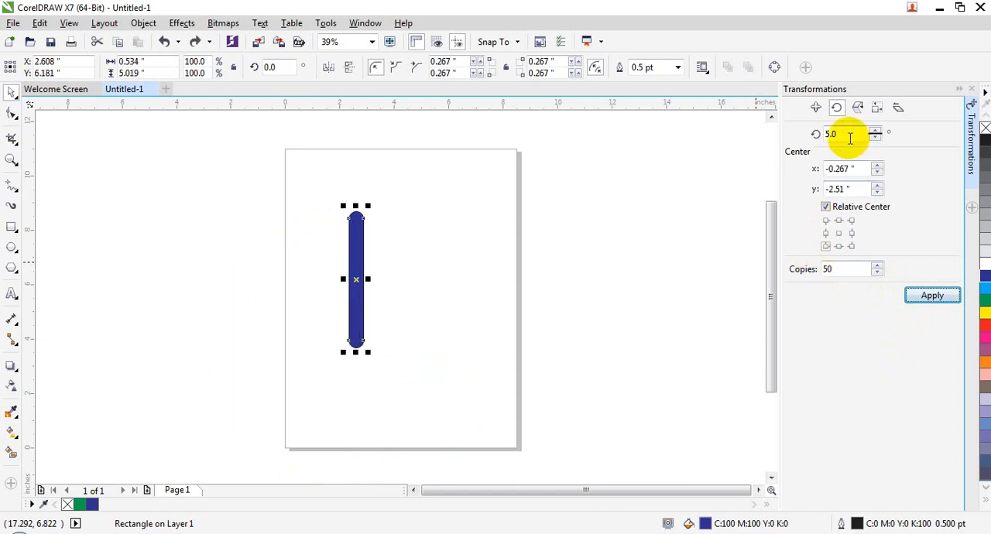
- Skew a copy of the blue bar slightly to the right from its top edge and repeat it into a wide fan
click(356, 206)
drag(356, 206, 376, 209)
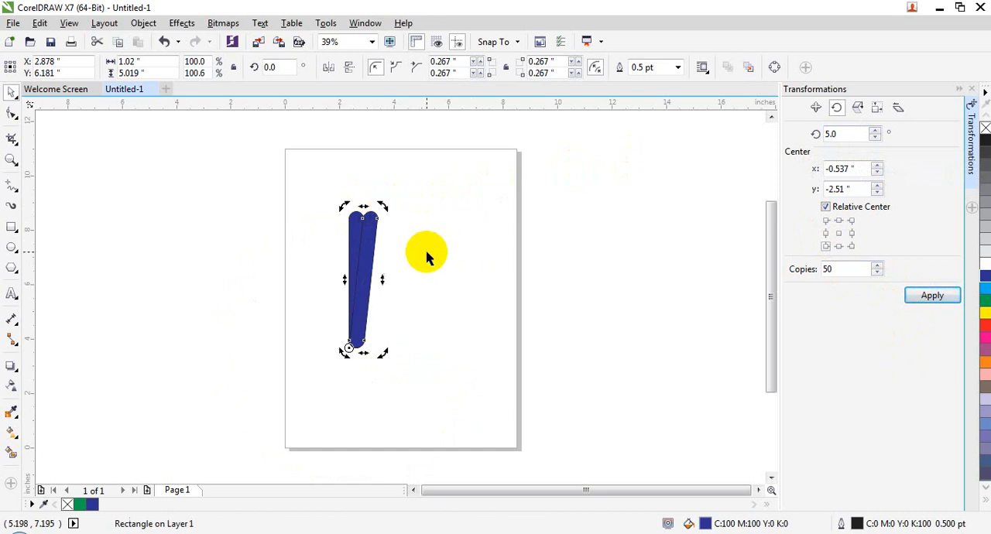
key(ctrl+r)
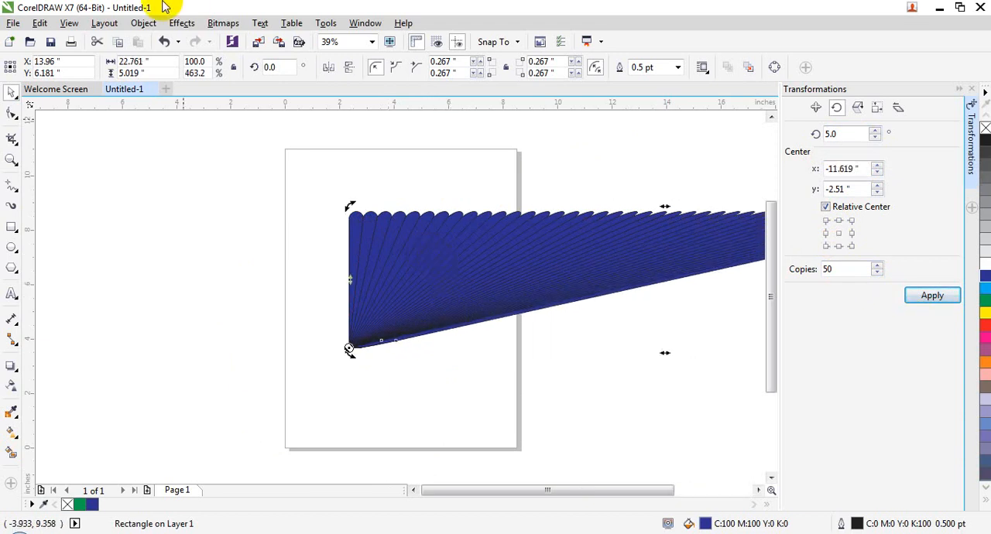
- Select all the fanned blue bars and delete them to clear the page
click(396, 205)
drag(469, 230, 425, 269)
key(ctrl+a)
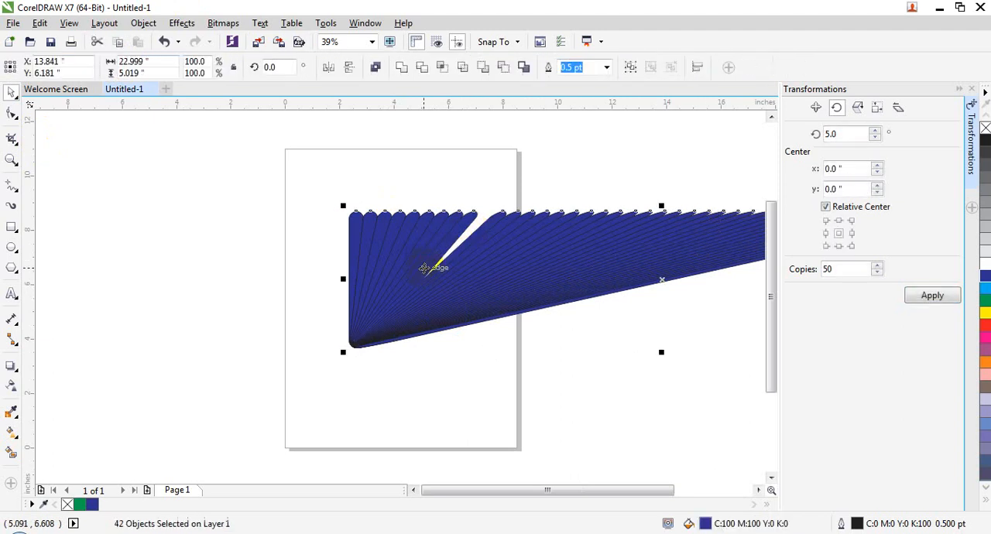
key(Delete)
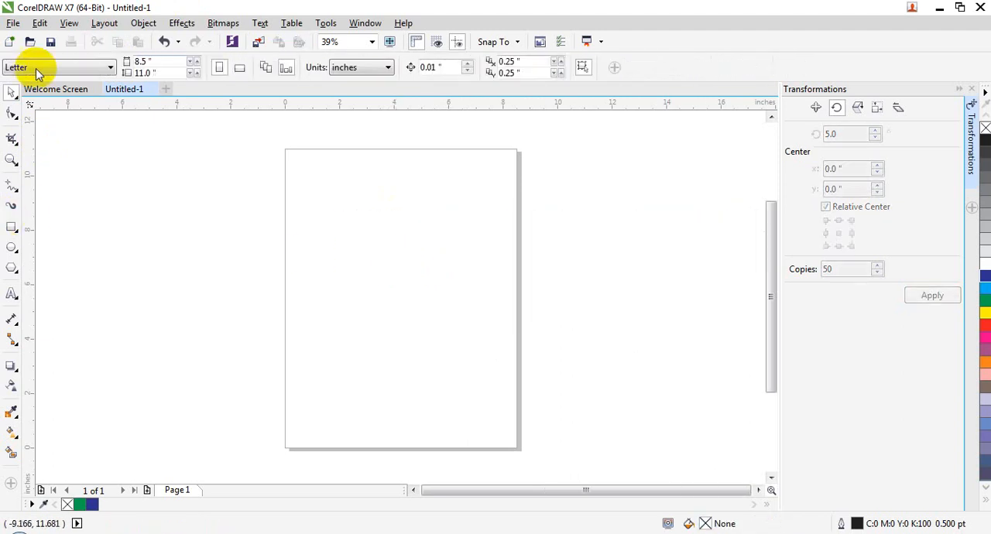
- Import jasmin.jpg and place it on the page at about 5.58 by 5.66 inches
click(12, 24)
click(56, 245)
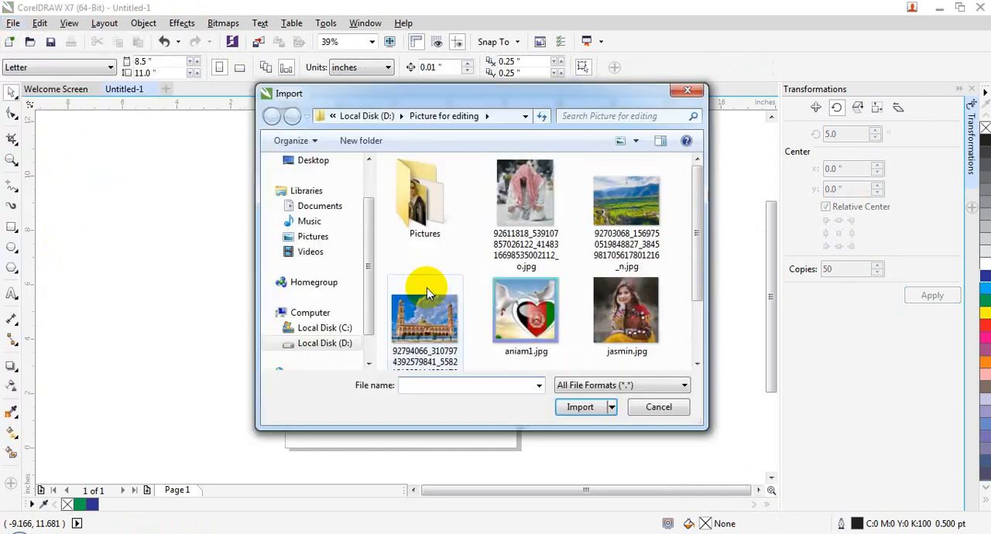
click(552, 304)
double_click(628, 289)
drag(337, 211, 489, 408)
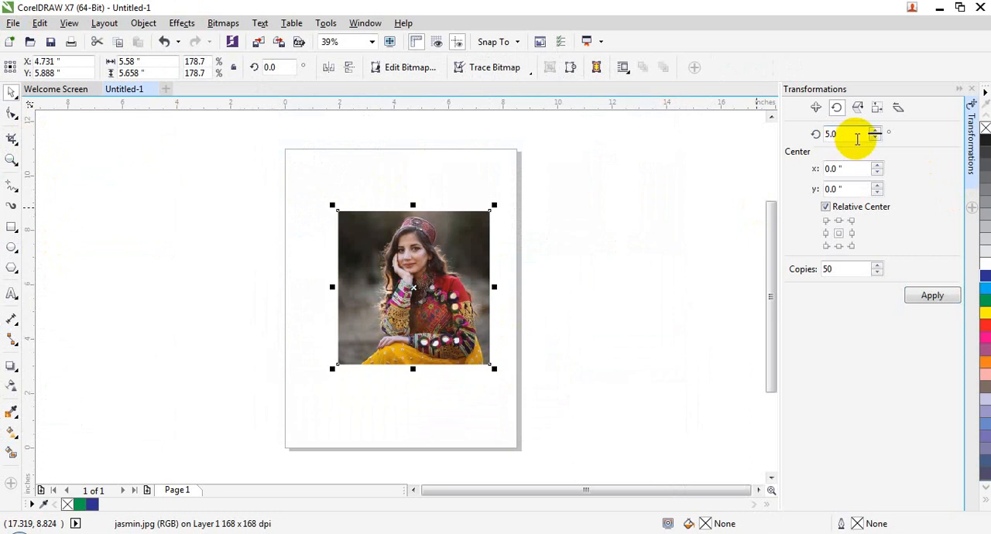
- Create 50 copies of the photo at 5-degree increments about its center twice, undoing the copies each time
click(929, 295)
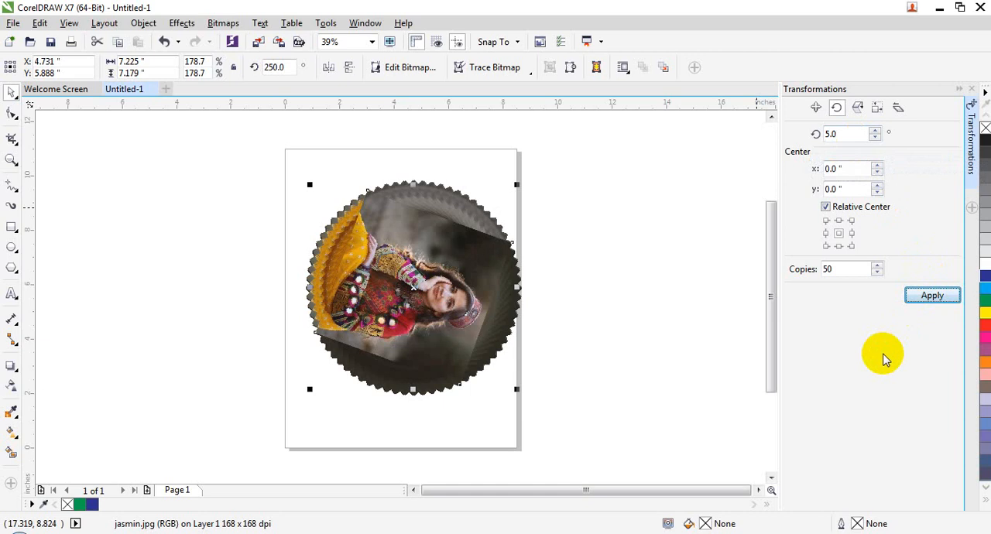
key(ctrl+z)
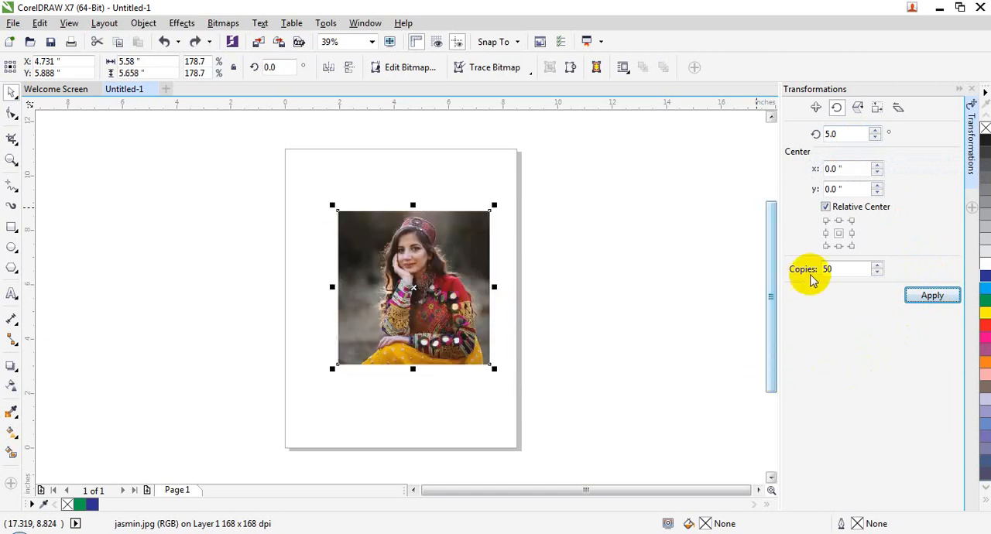
click(917, 294)
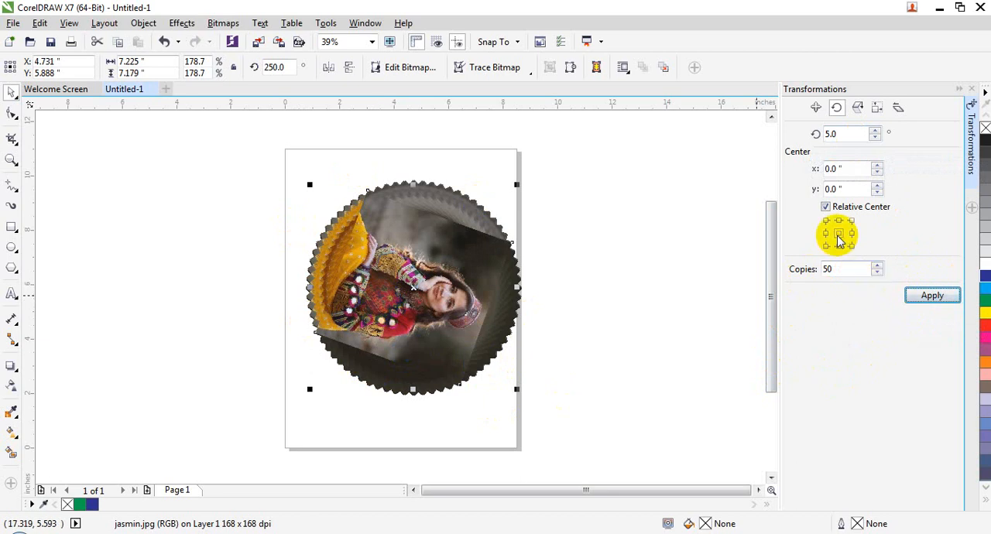
key(ctrl+z)
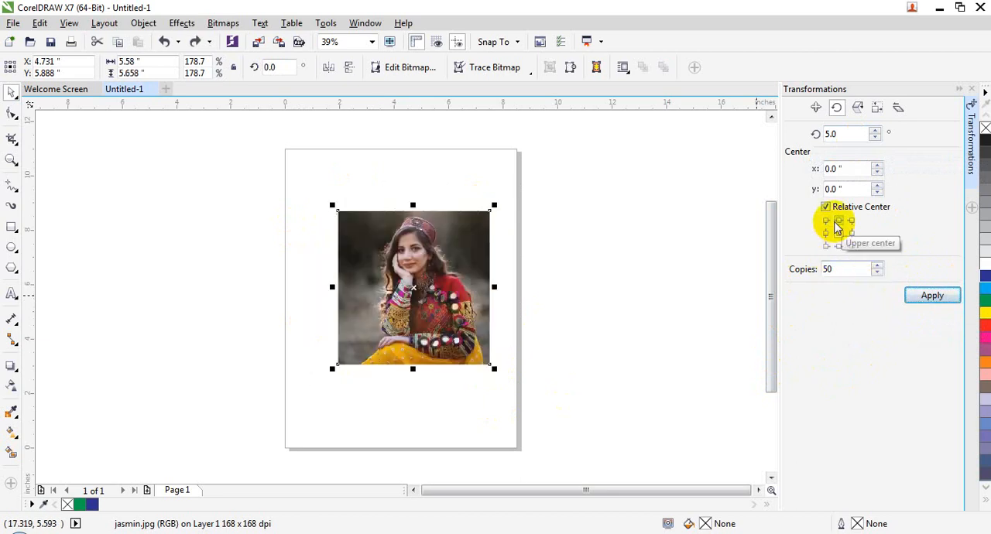
- Create 50 copies of the photo at 5-degree increments about its upper-center point, and undo them
click(838, 221)
click(932, 295)
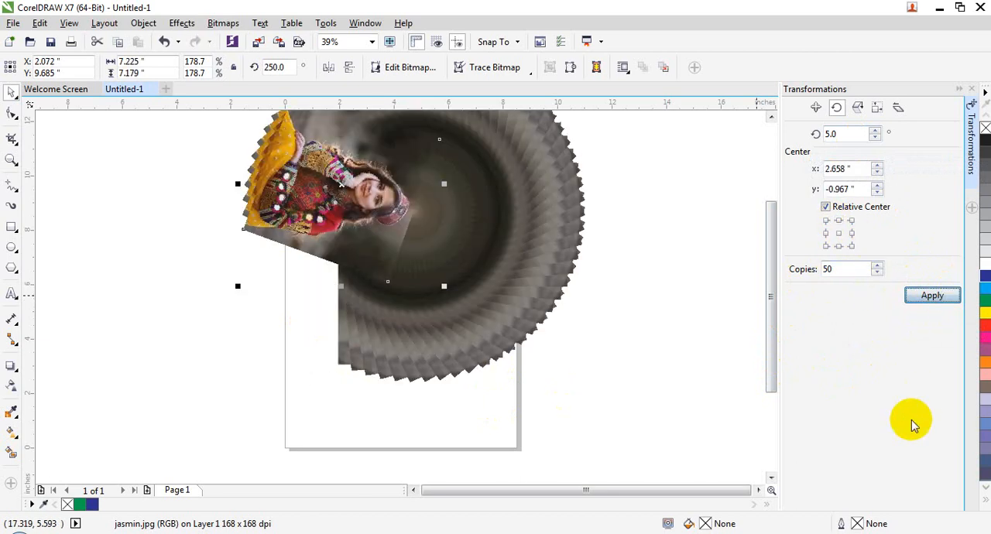
key(ctrl+z)
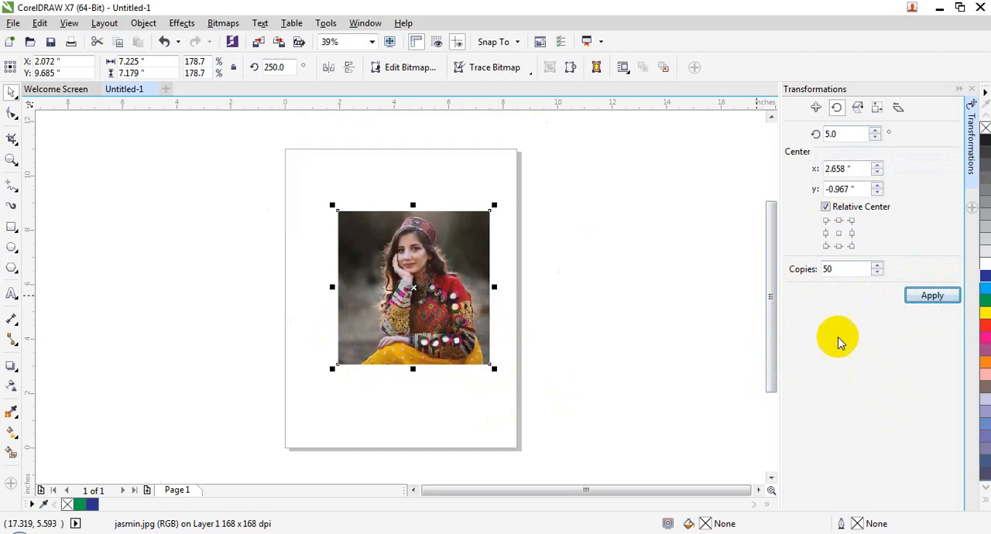
- Set the photo's rotation center to its lower-left corner, apply 50 copies at 5 degrees, and undo the copies
click(825, 246)
click(932, 295)
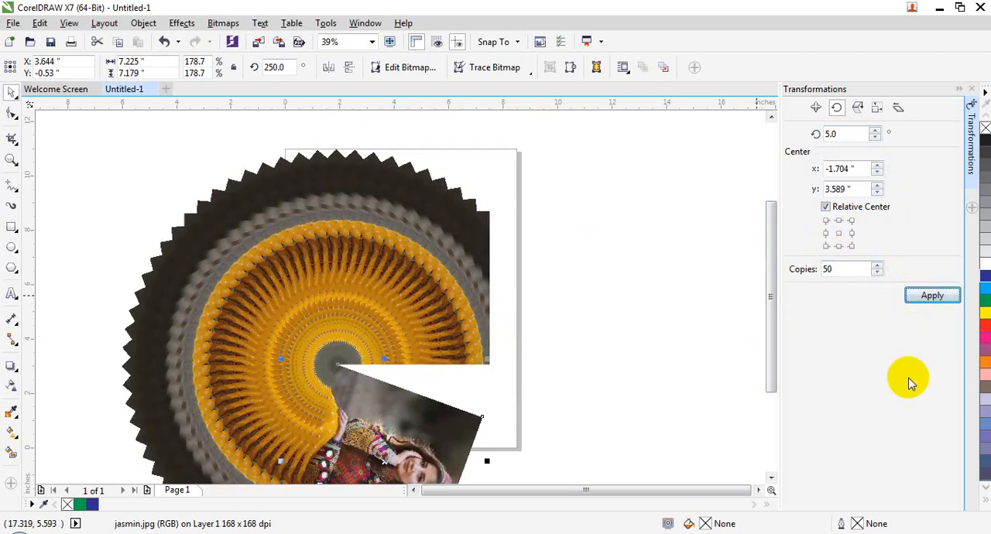
key(ctrl+z)
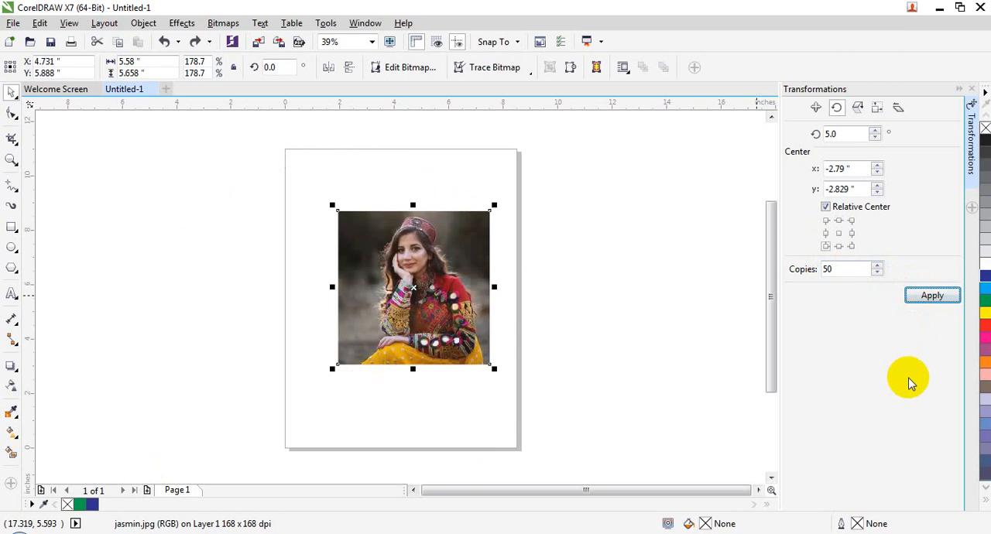
- Rotate a copy of the photo freehand clockwise about its lower-left corner and repeat it into a full circle
click(436, 271)
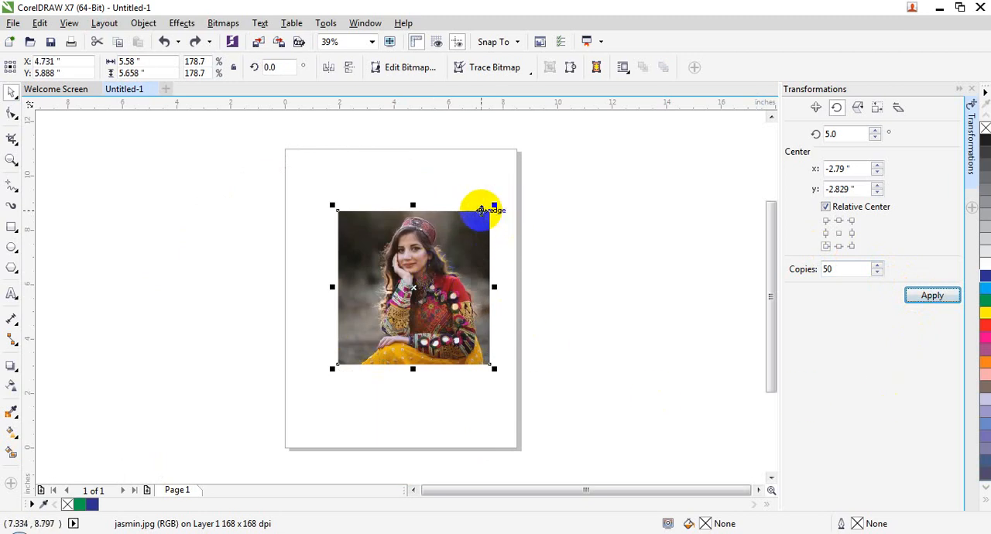
click(408, 230)
mouse_move(490, 209)
mouse_down()
mouse_move(516, 214)
mouse_move(524, 242)
mouse_up()
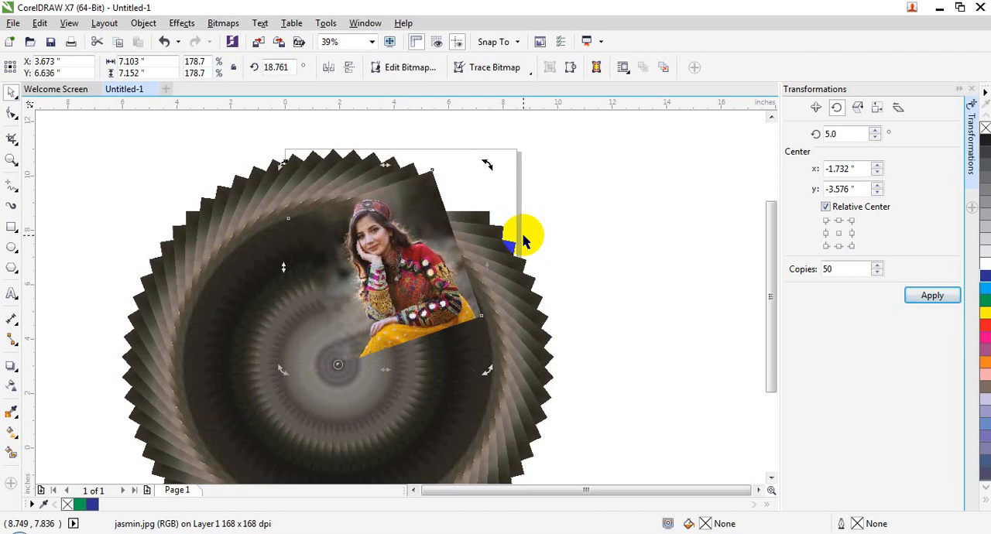
- Close the drawing with the photo circle without saving it, and start a new blank document
click(575, 232)
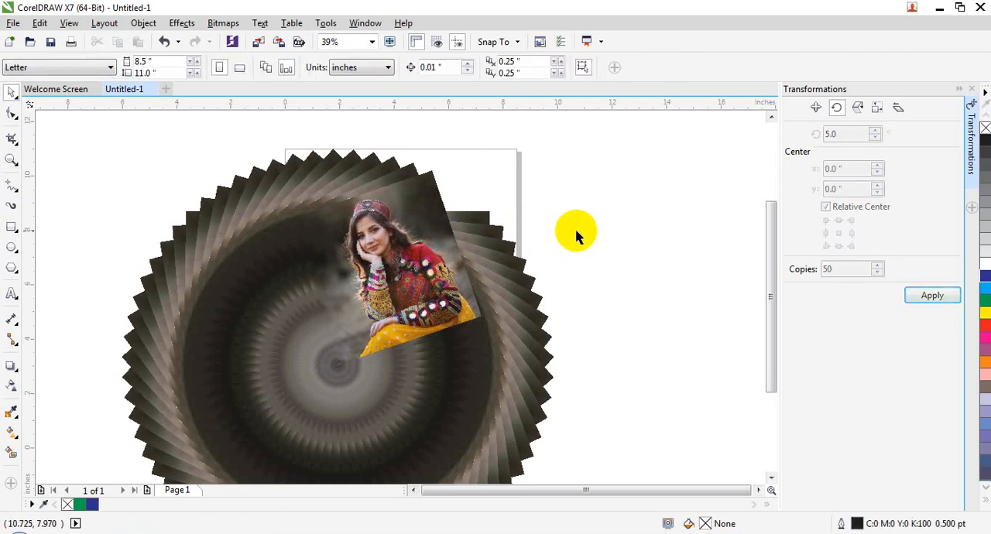
click(435, 265)
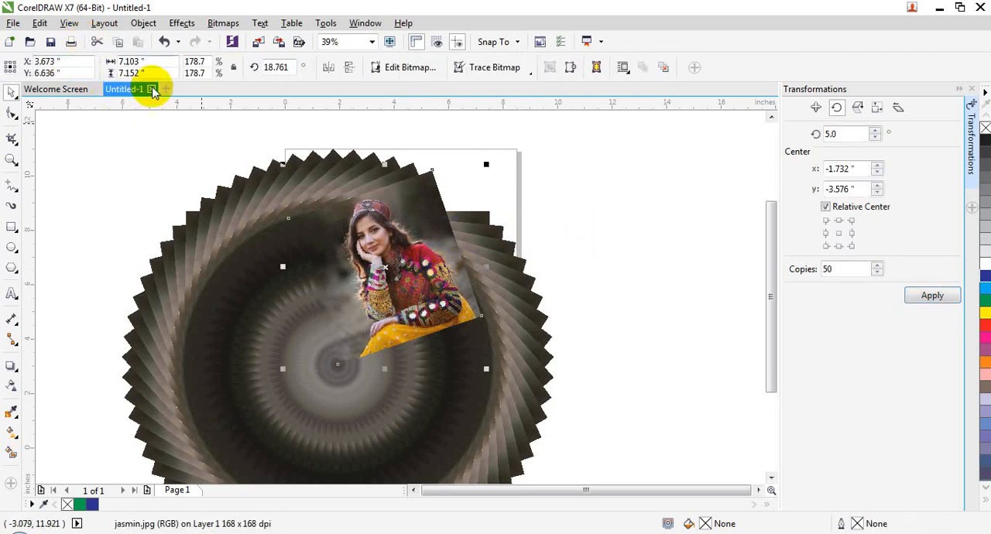
key(ctrl+F4)
click(517, 296)
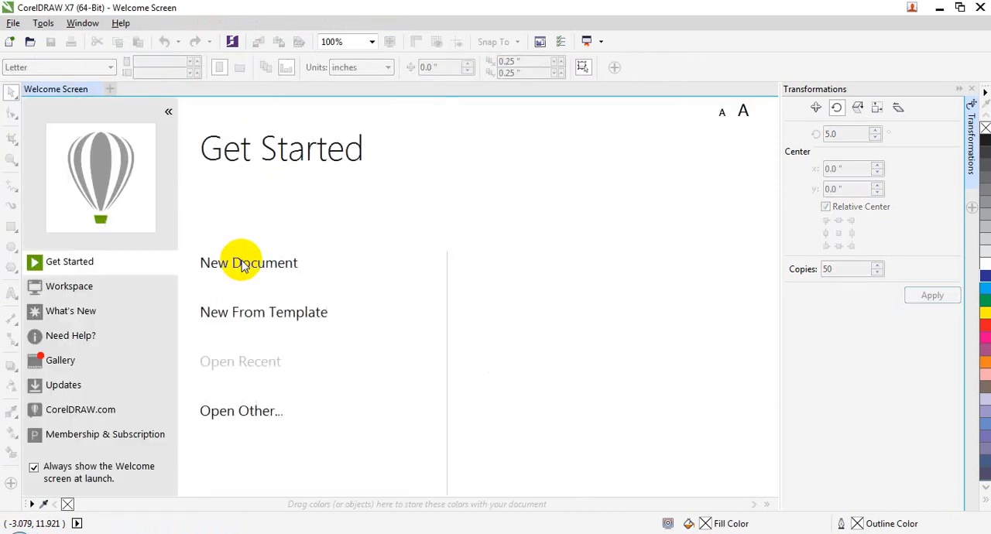
click(243, 262)
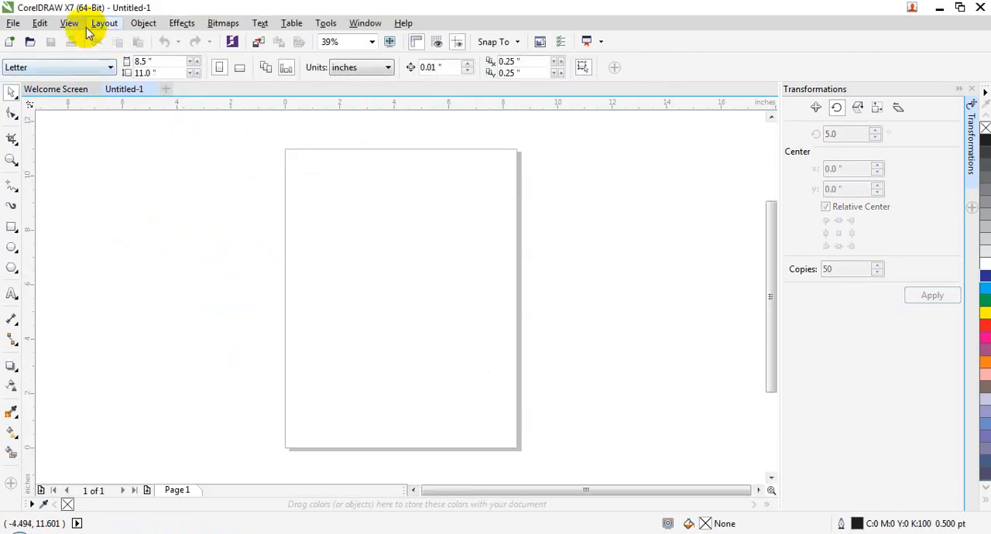
- Open the Scale and Mirror transformation settings
click(143, 23)
mouse_move(261, 209)
mouse_move(272, 173)
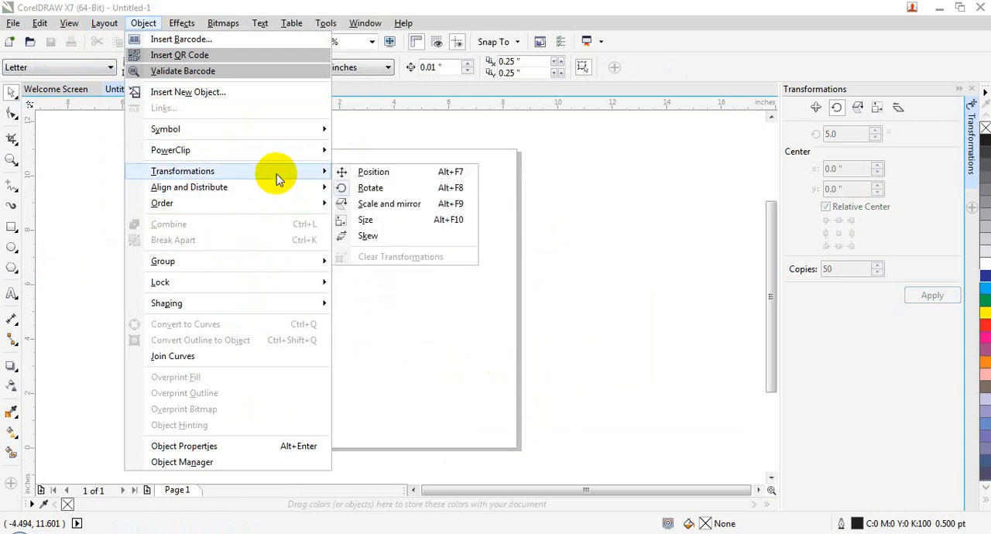
click(380, 206)
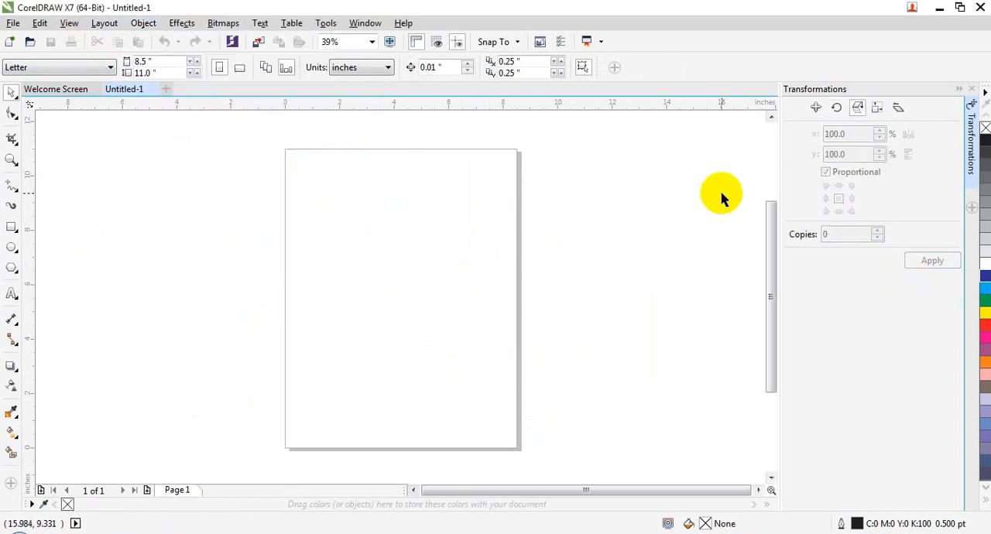
- Draw a rectangle about 5.14 by 5.49 inches on the page and scale it proportionally to 300%
click(12, 226)
mouse_move(323, 210)
mouse_down()
mouse_move(475, 349)
mouse_move(464, 360)
mouse_up()
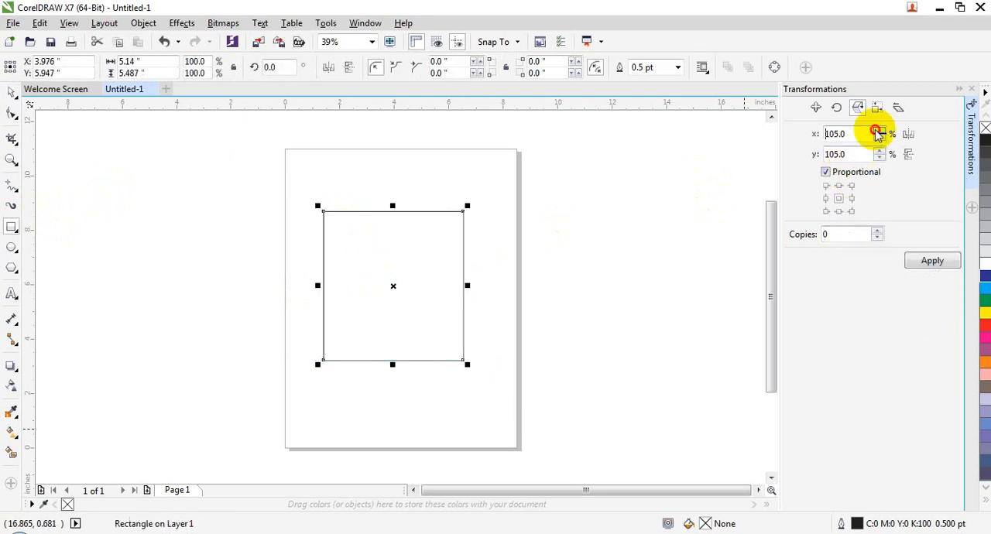
double_click(837, 134)
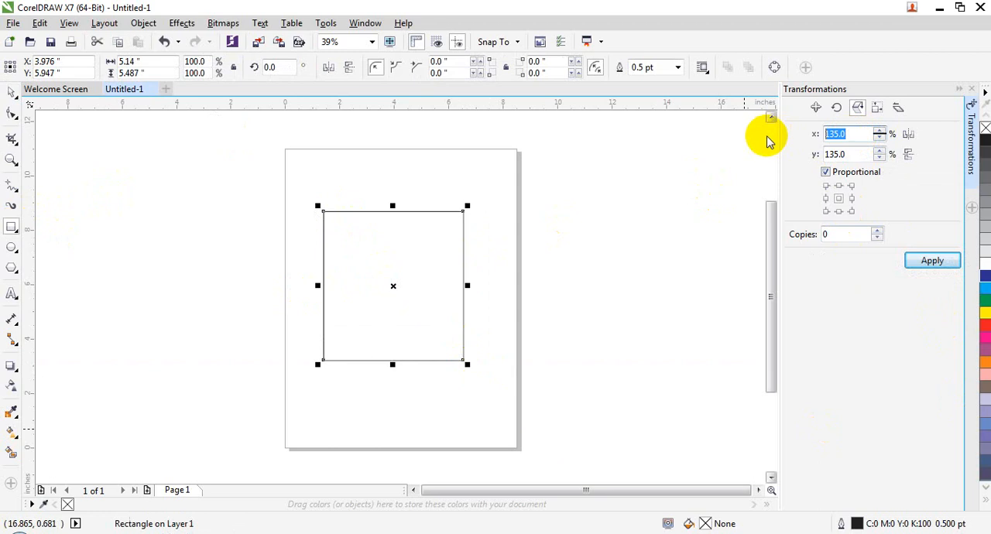
text(300)
key(Return)
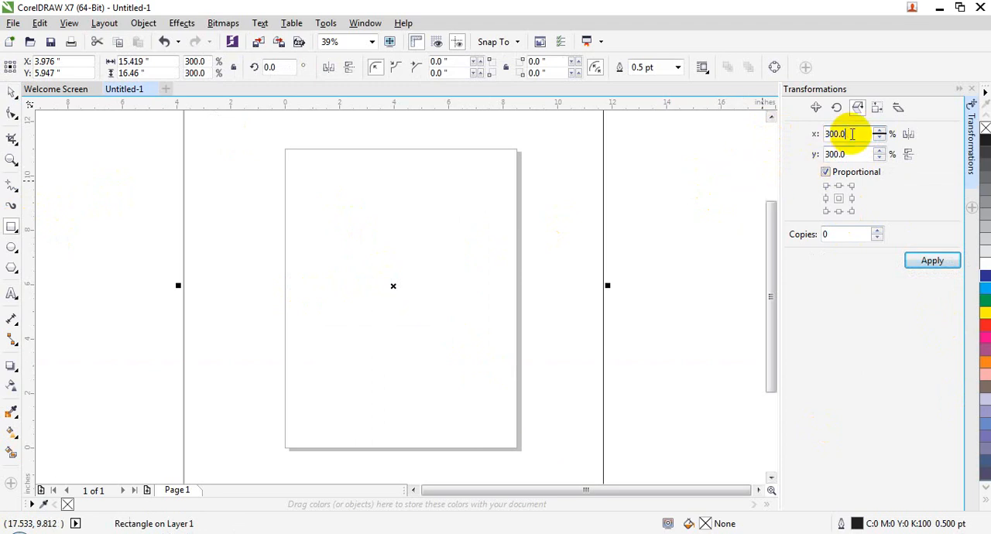
- Scale the enlarged rectangle proportionally to 10%
double_click(849, 134)
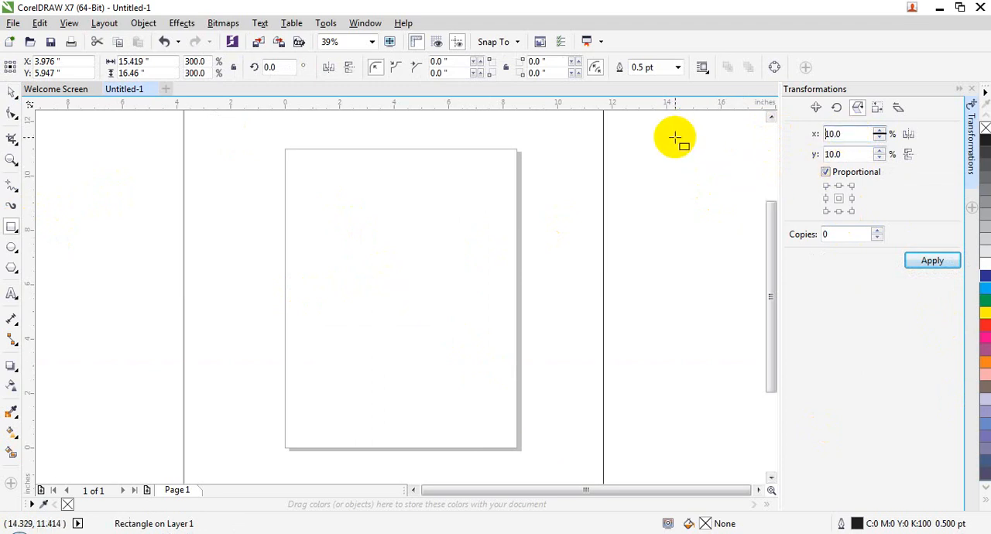
text(10.0)
key(Return)
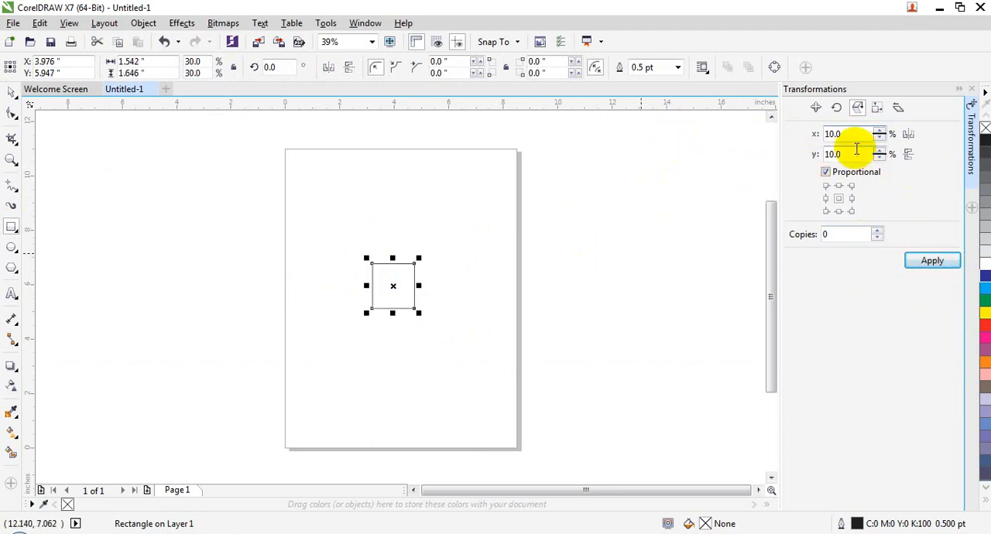
- Fill the small rectangle with blue and create 50 copies of it at 10% scale
drag(852, 232, 801, 232)
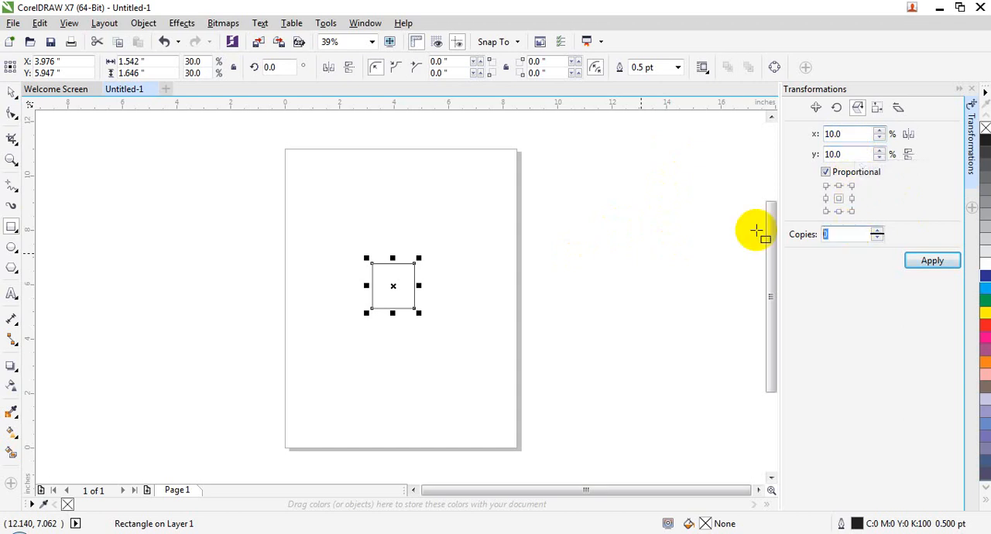
click(984, 275)
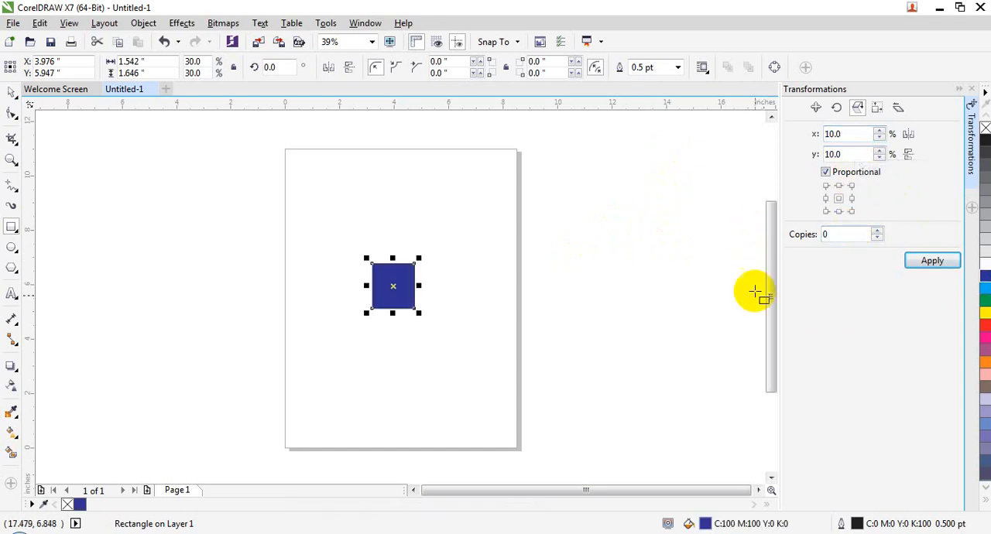
drag(836, 240, 772, 236)
text(50)
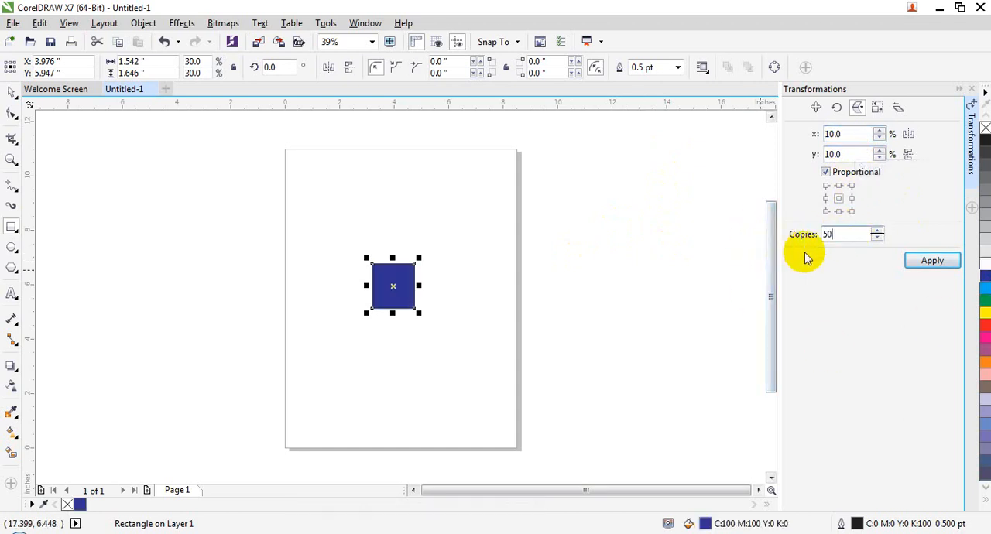
click(931, 260)
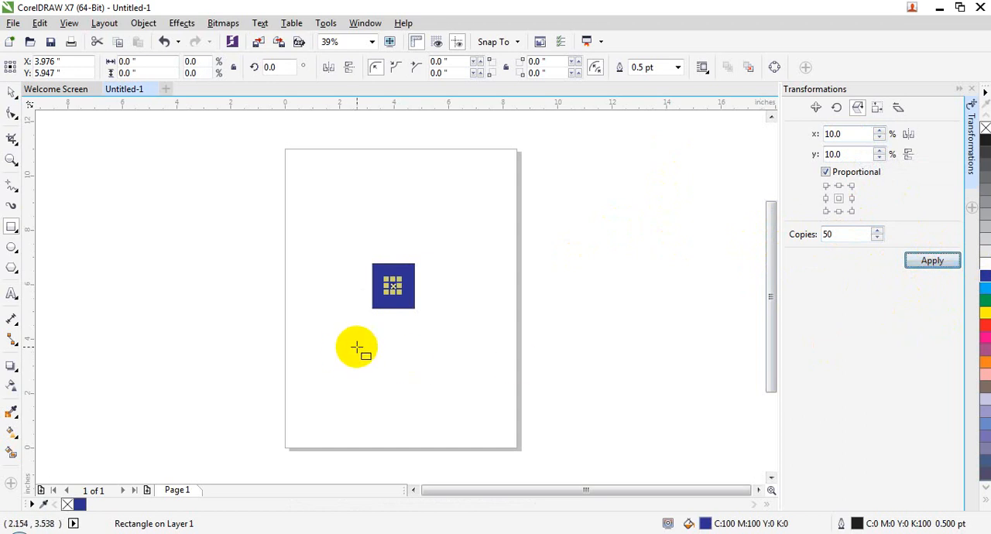
- Select the blue rectangle with the Pick tool and create 50 copies of it at 100% scale
click(390, 345)
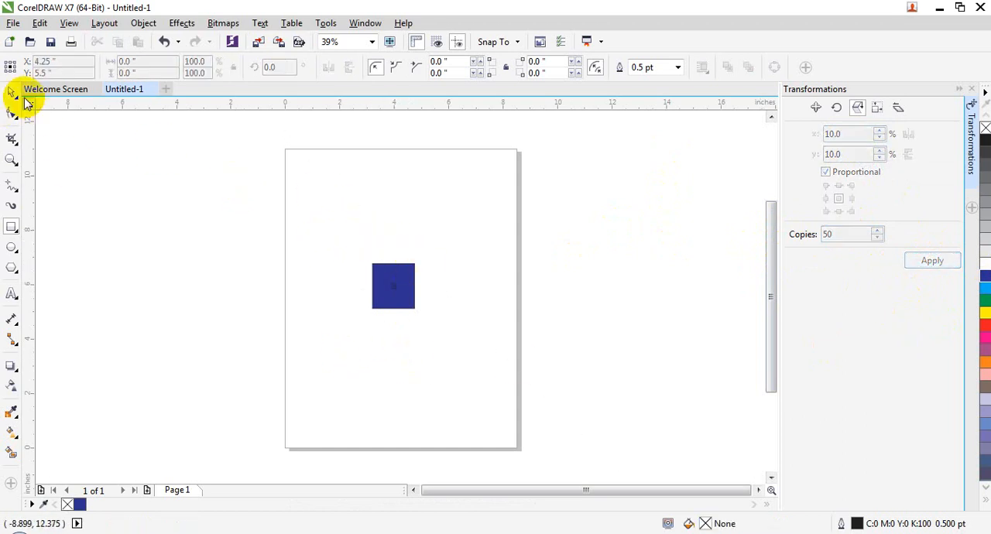
click(12, 92)
click(394, 298)
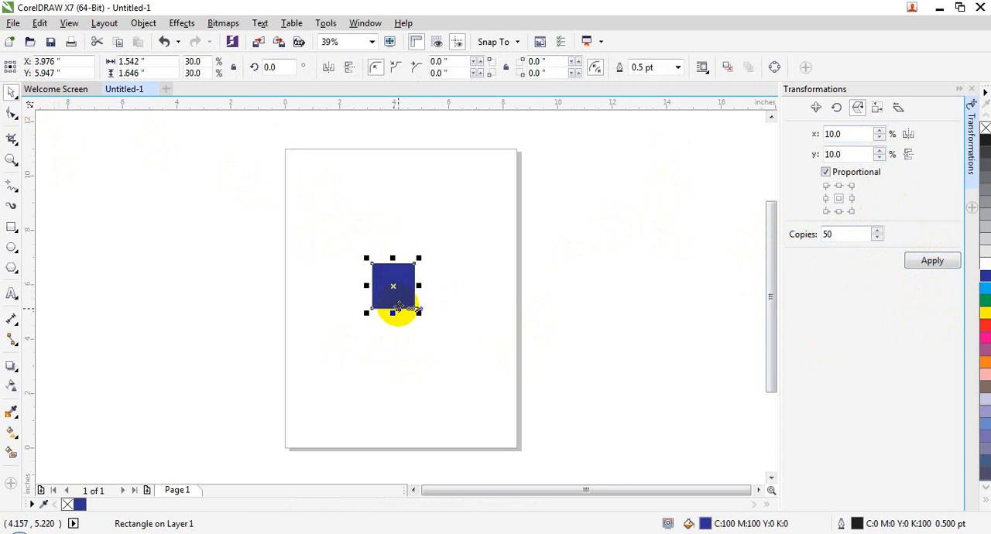
double_click(840, 134)
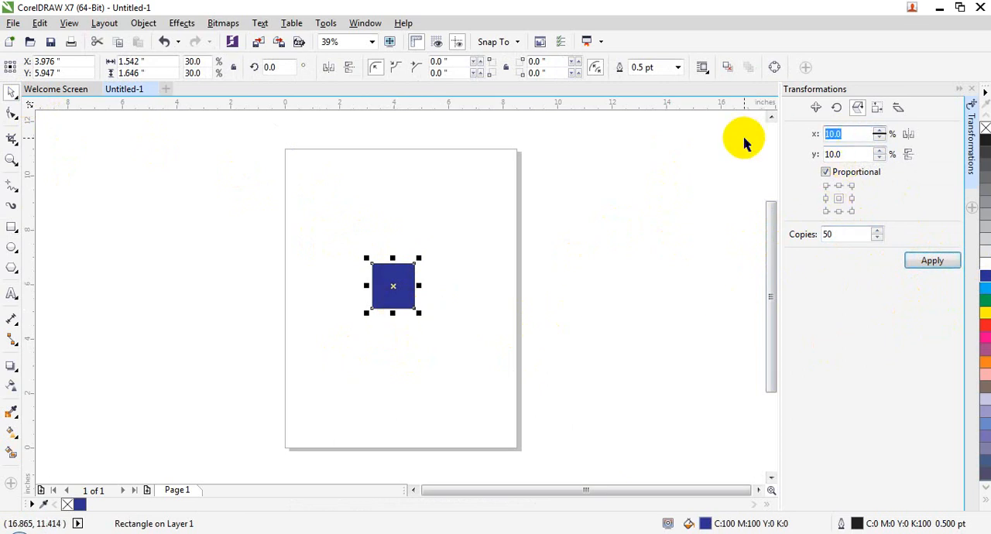
text(100)
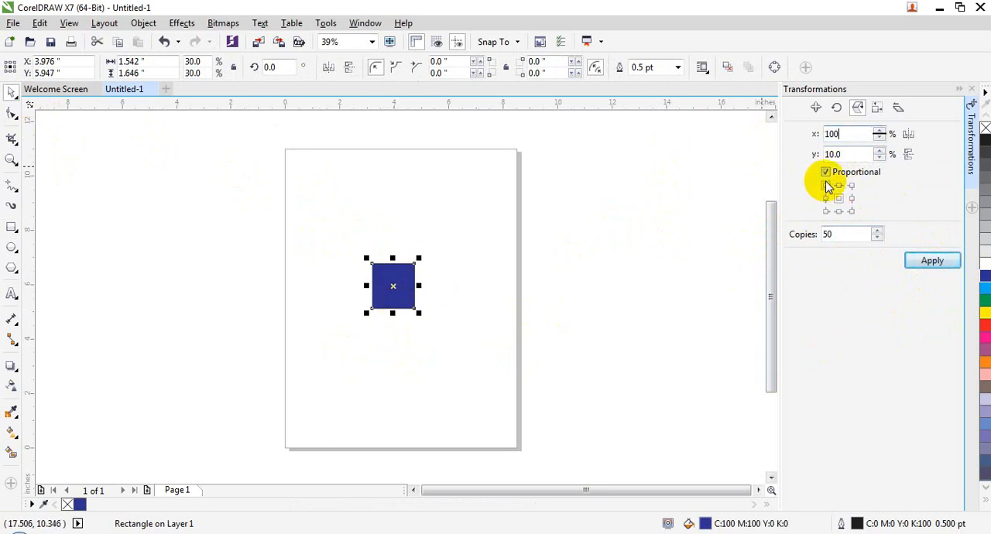
double_click(844, 155)
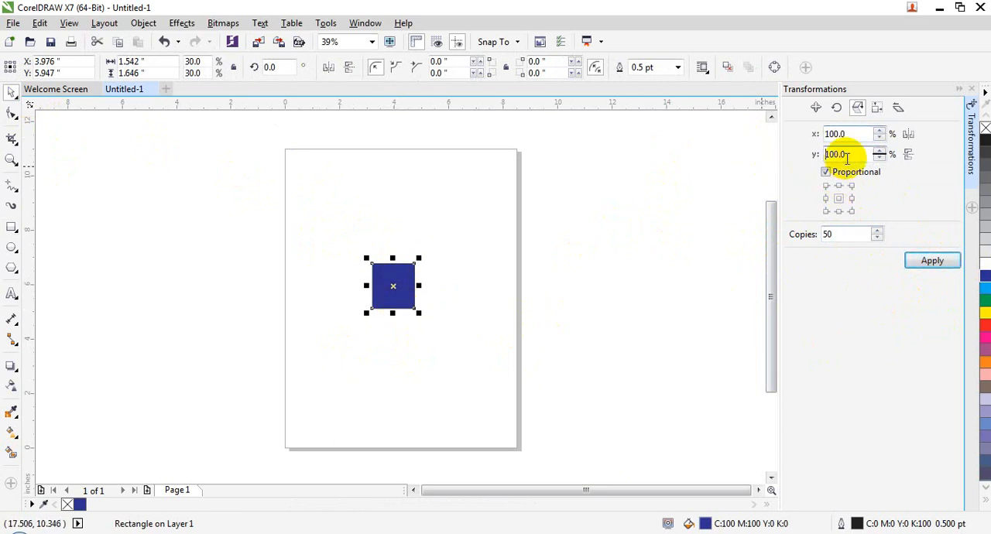
click(936, 265)
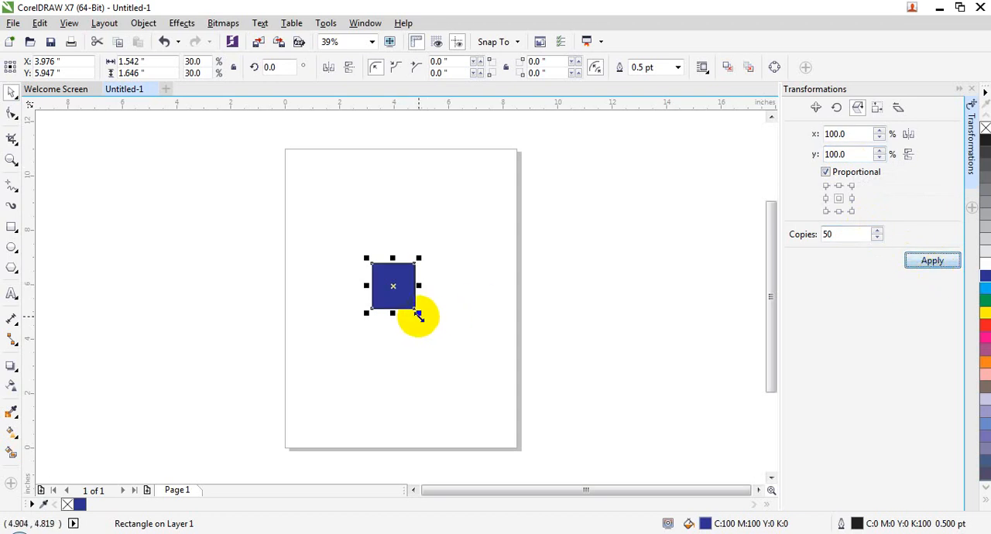
- Enlarge the uppermost blue copy to about 4.1 by 4.38 inches and move it and another stacked copy apart
drag(418, 313, 519, 392)
drag(438, 355, 363, 330)
drag(417, 282, 573, 287)
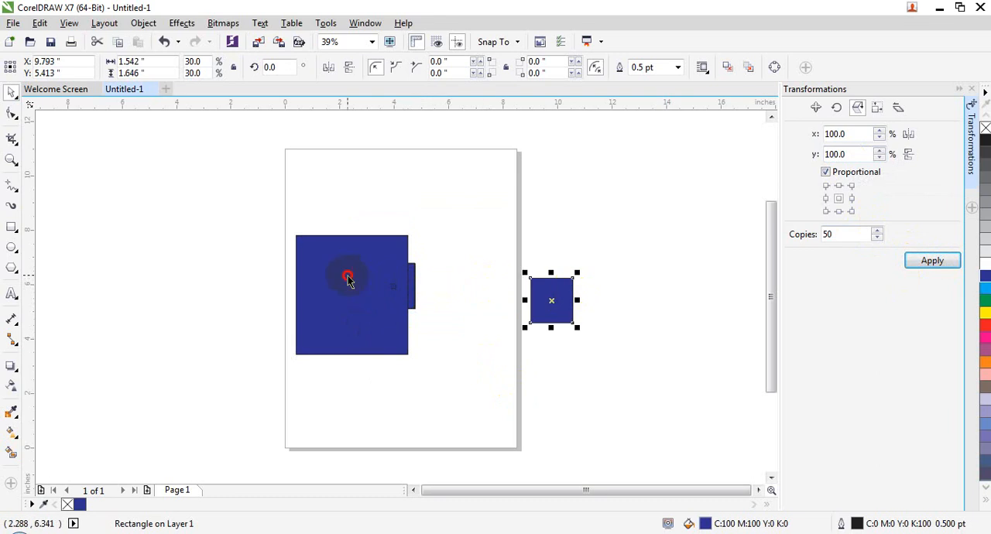
- Close the blue rectangle drawing without saving changes and create a new blank document
click(153, 89)
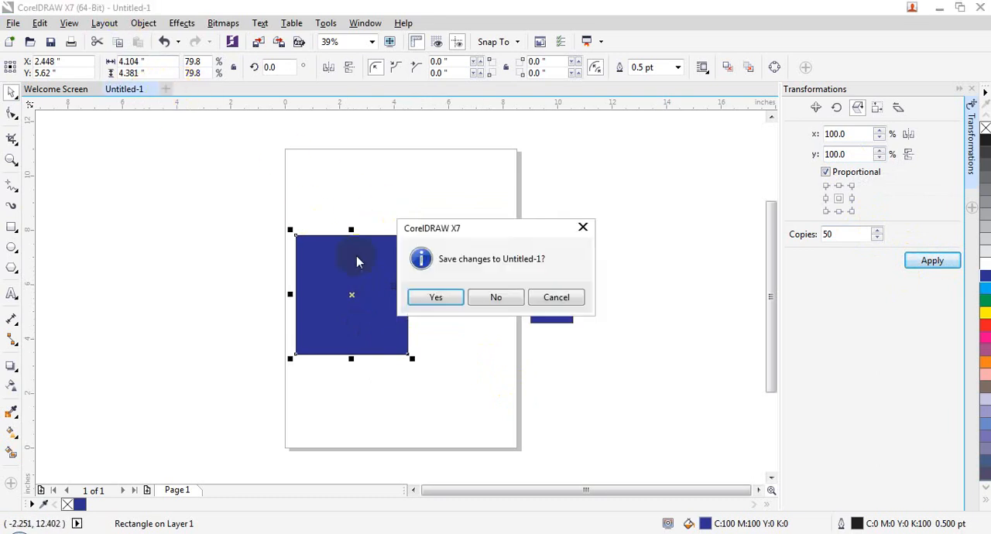
click(489, 295)
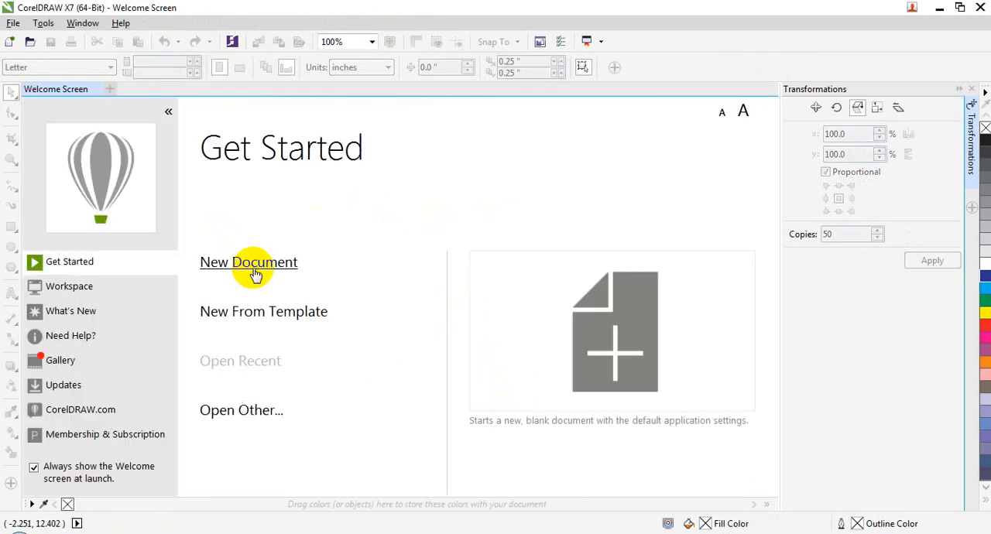
click(255, 263)
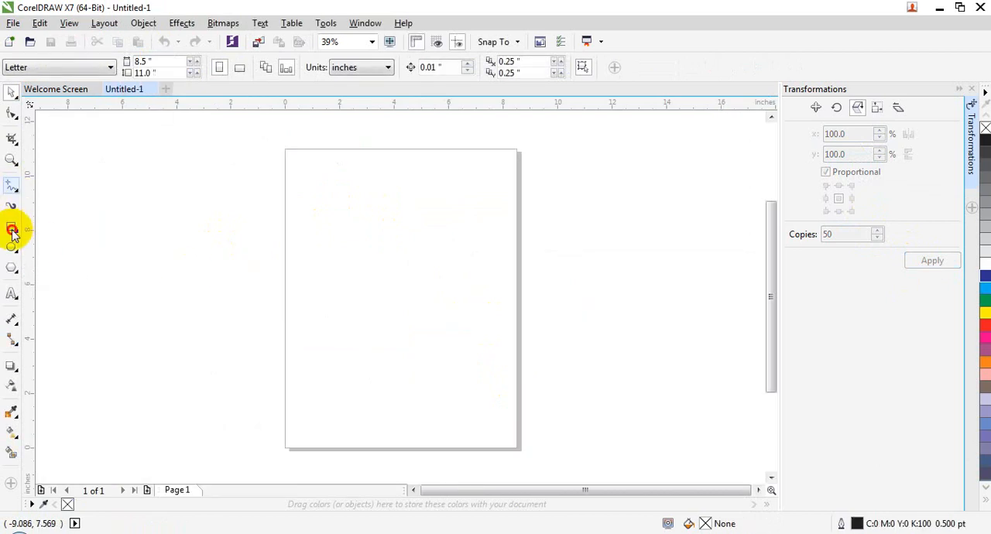
- Draw a rectangle about 4.99 by 5.79 inches on the page and fill it with green
click(12, 227)
drag(340, 223, 476, 380)
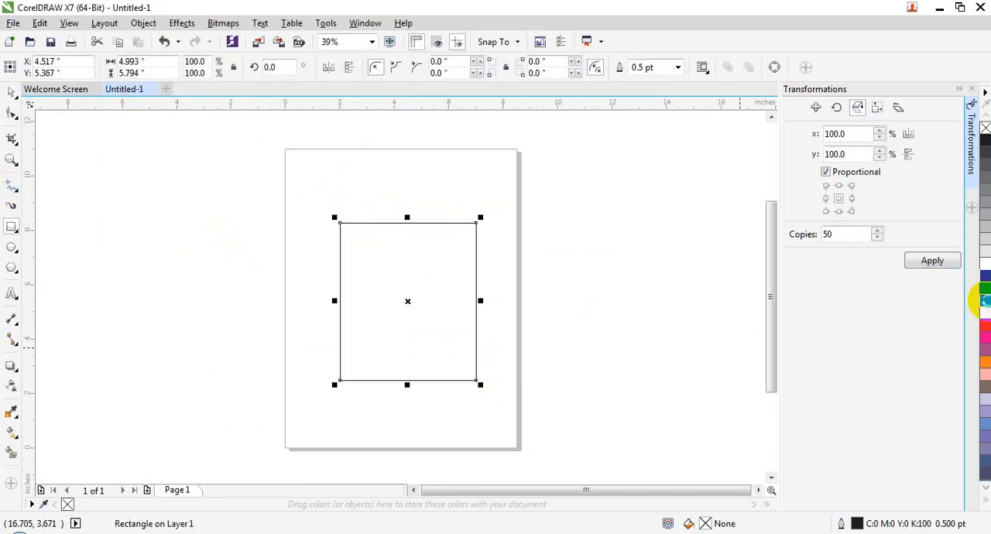
click(984, 300)
- Stretch the green rectangle freehand to about 12.28 by 6.14 inches using the Free Transform tool's Free Scale mode
click(13, 93)
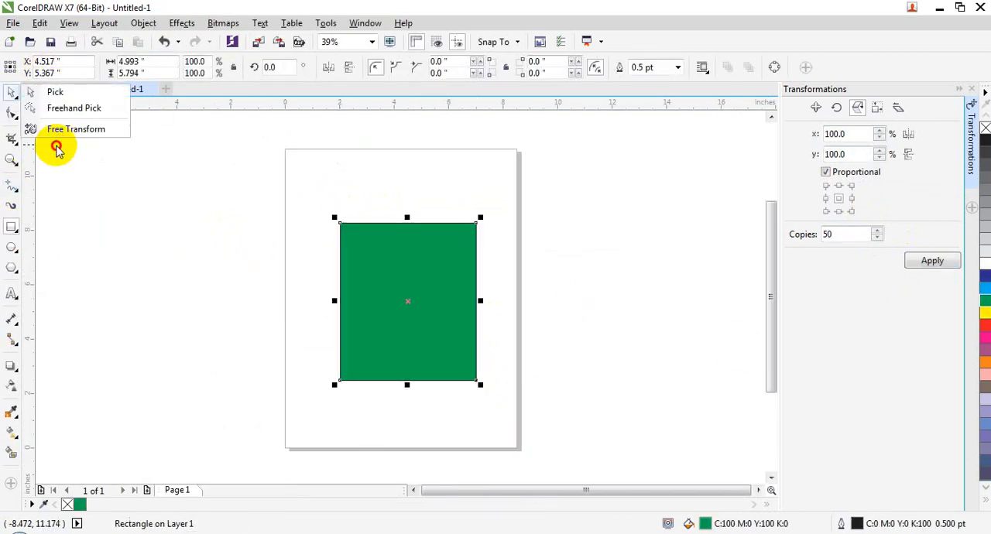
click(62, 129)
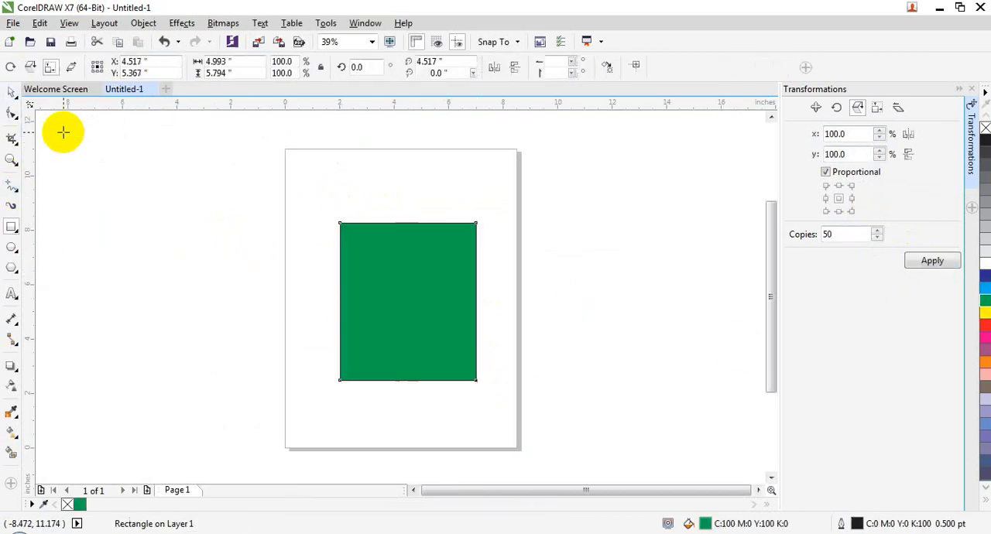
click(49, 67)
drag(374, 244, 521, 271)
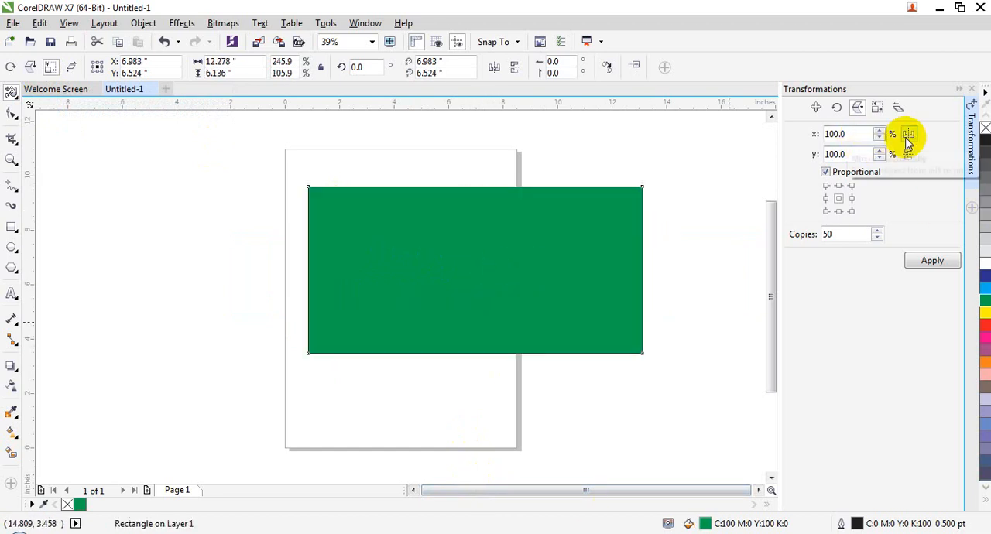
- Create 50 copies of the green rectangle, each scaled proportionally to 50%
click(841, 135)
key(Return)
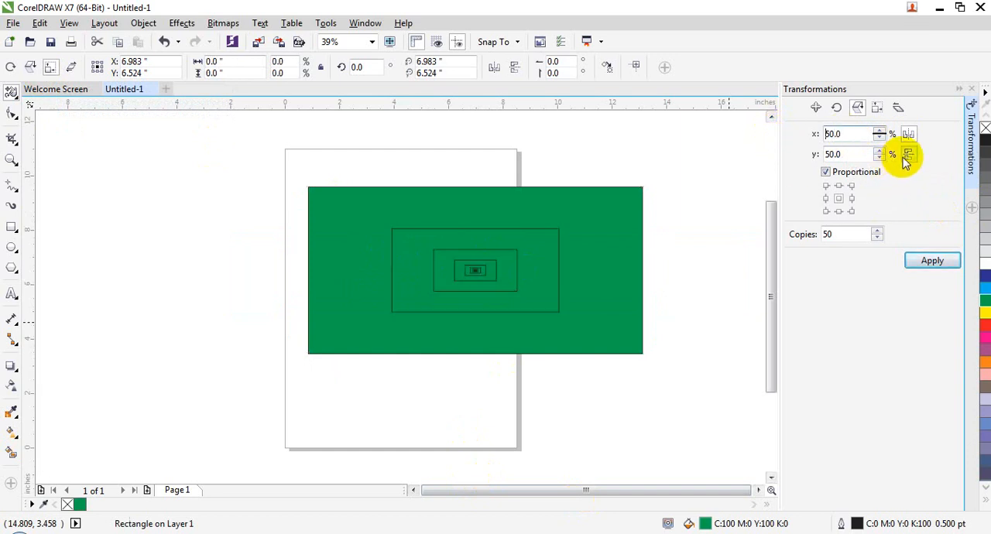
click(929, 263)
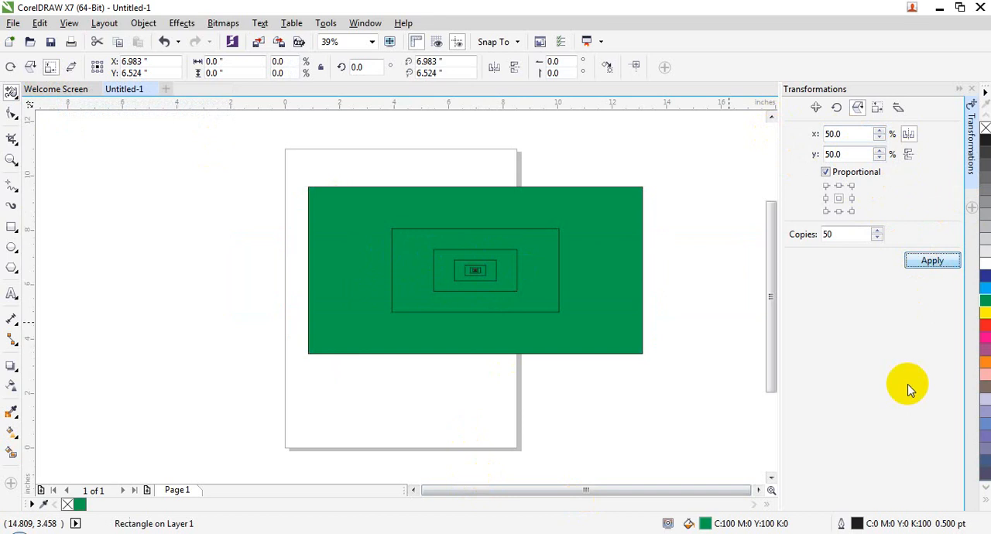
- Switch to the Pick tool and delete the two largest green rectangles from the nested stack
click(12, 97)
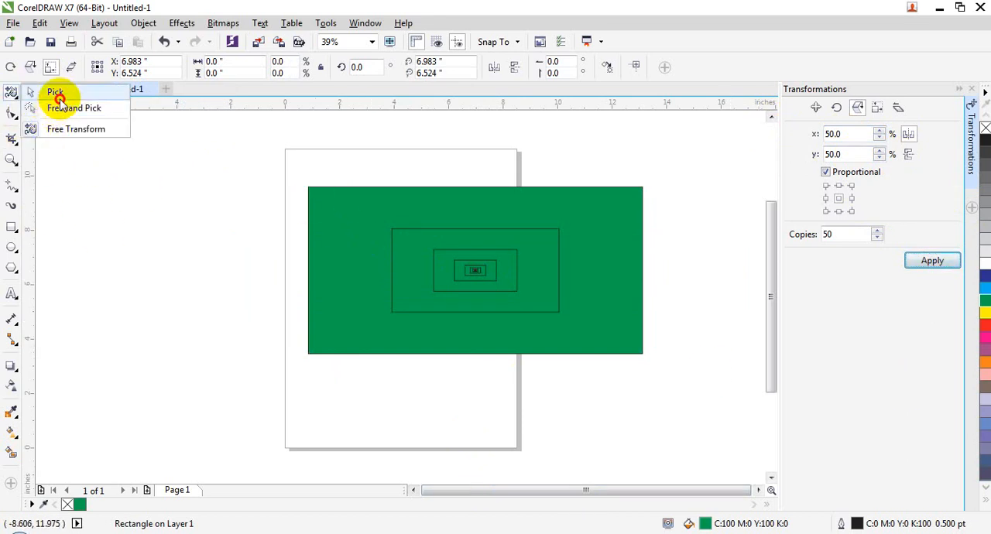
click(56, 94)
click(460, 320)
click(473, 418)
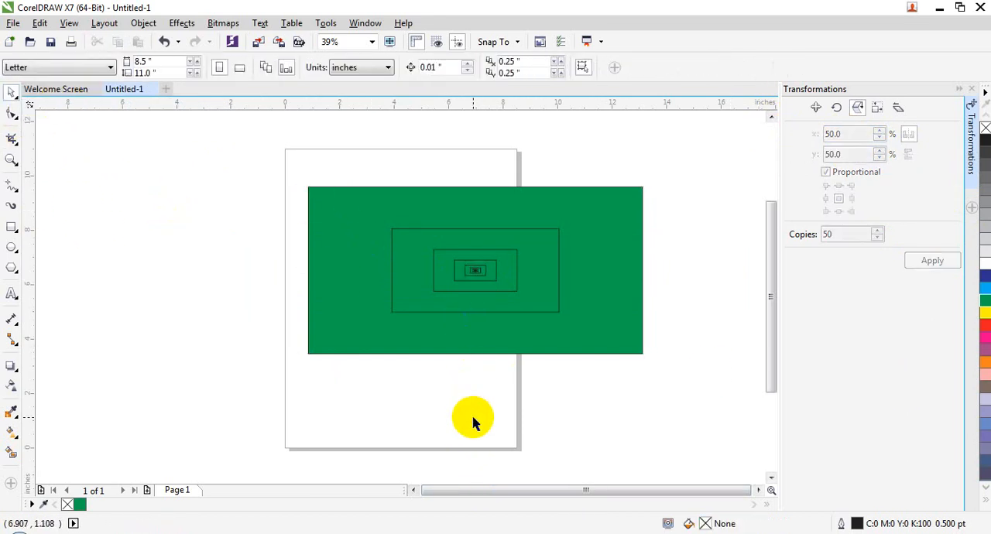
click(505, 337)
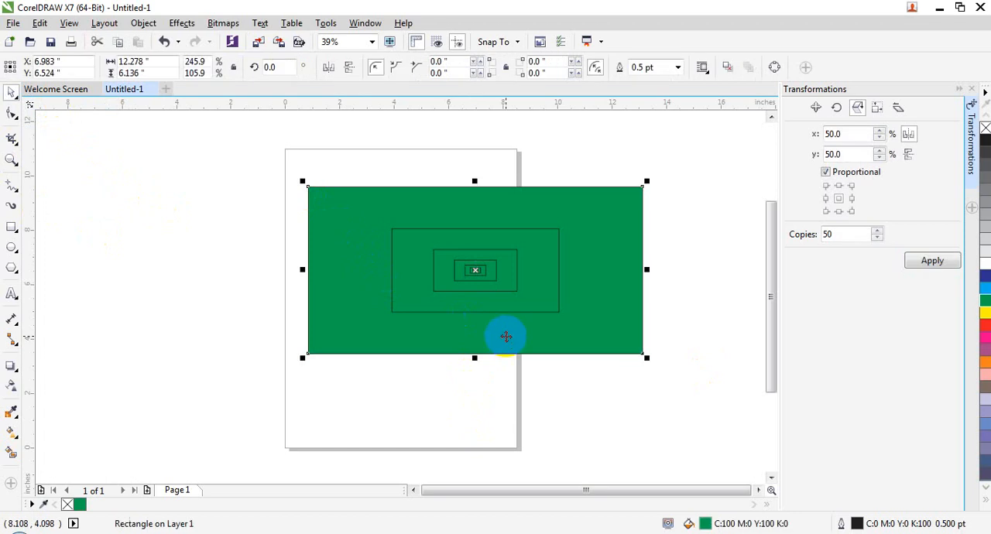
key(Delete)
click(490, 297)
key(Delete)
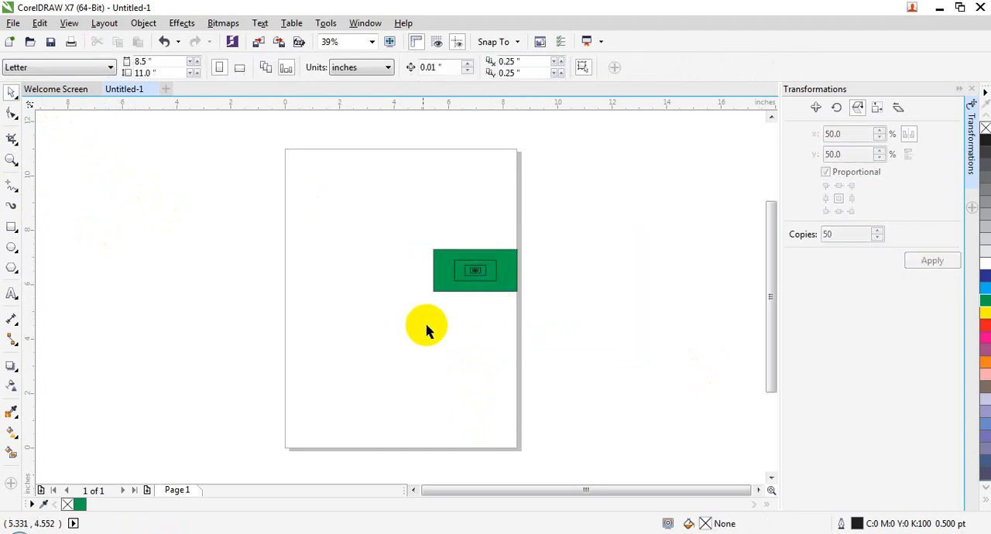
- Close the current drawing without saving it and create a new blank Letter-size document
click(151, 89)
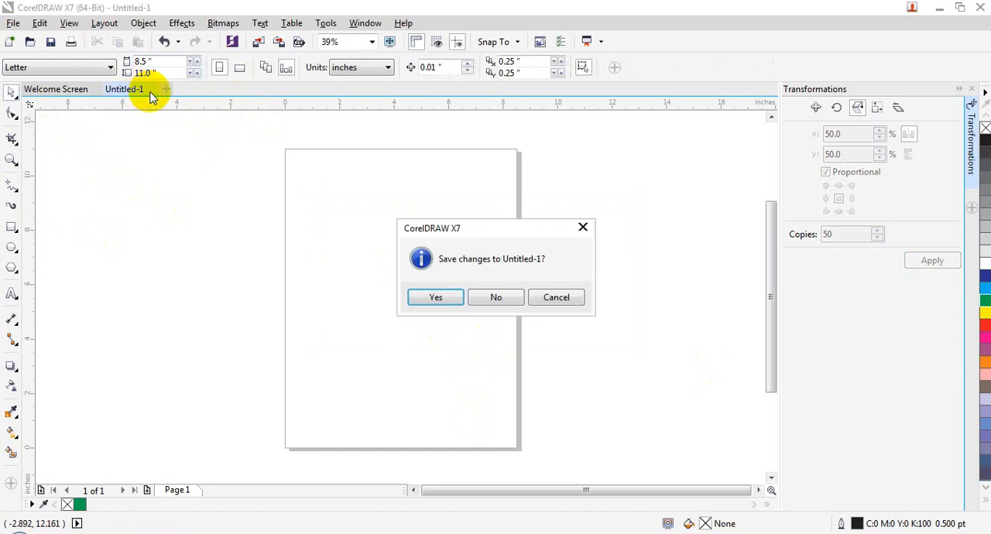
click(510, 306)
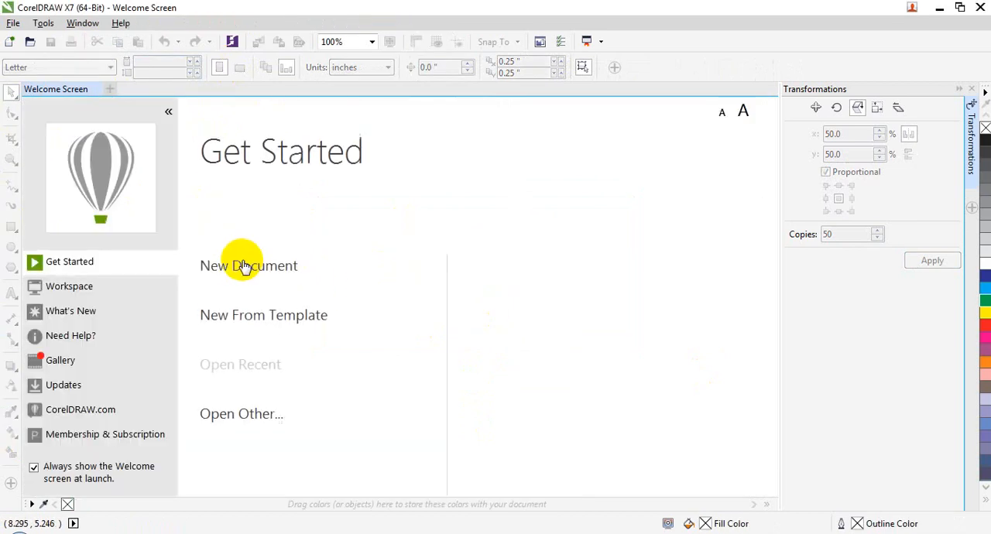
click(232, 262)
click(143, 24)
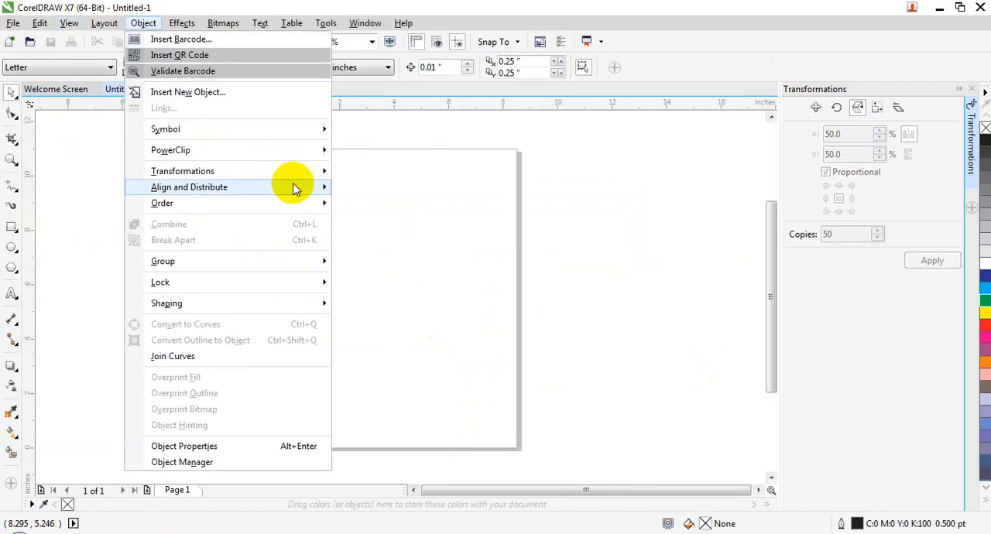
mouse_move(281, 187)
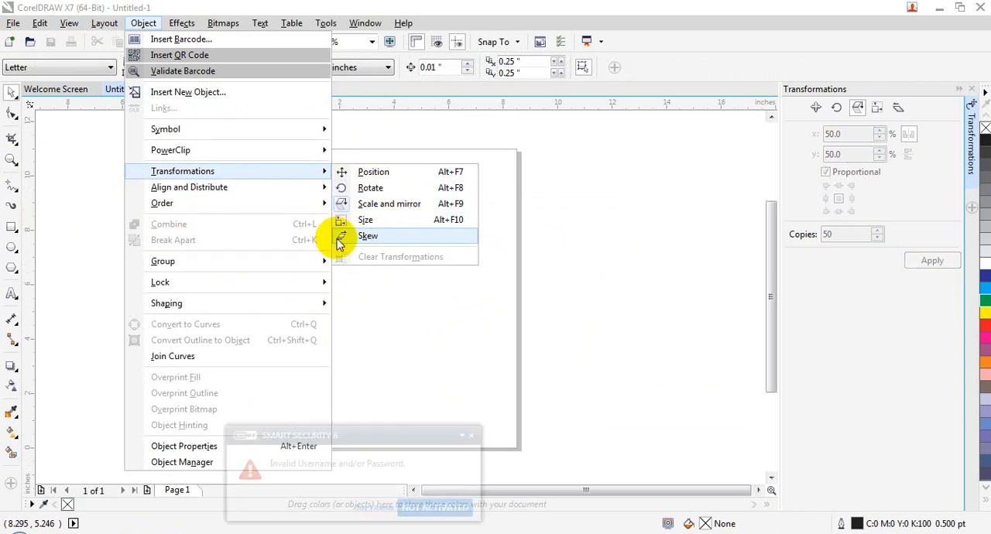
click(488, 332)
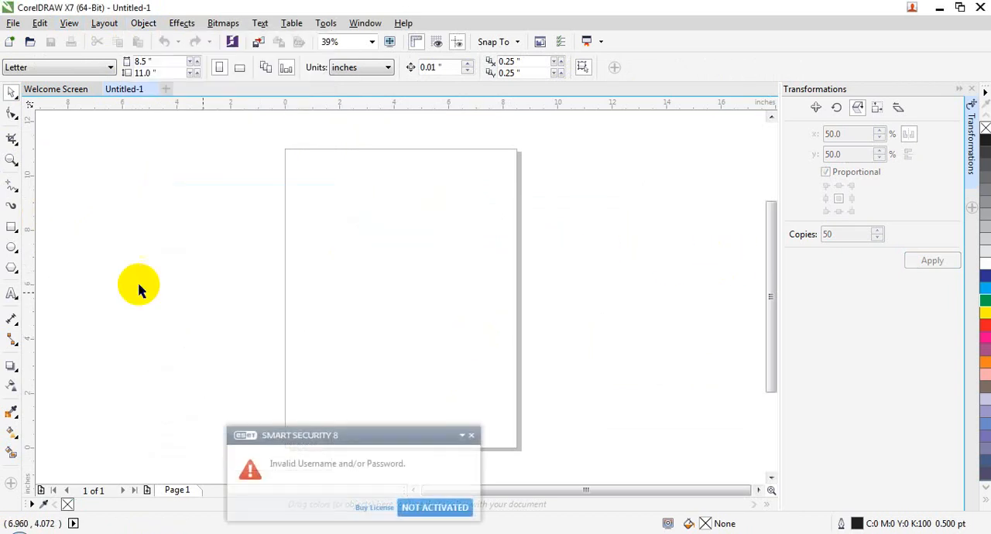
- Draw a rectangle about 4.0 by 6.17 inches on the page and fill it with green
click(12, 227)
drag(368, 205, 477, 373)
click(984, 305)
- Try skewing the green rectangle freehand with the Free Transform tool's Free Skew mode, and undo the skew
click(11, 91)
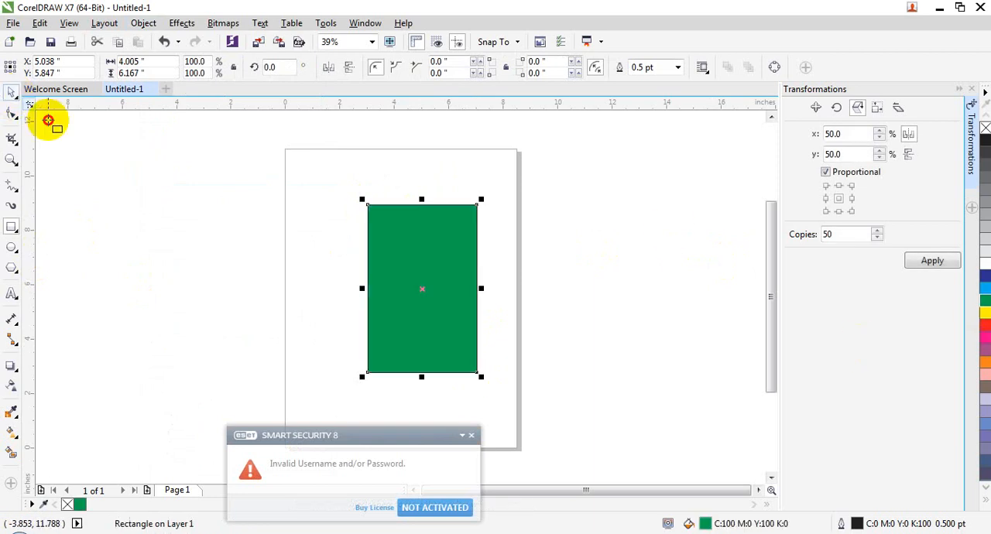
click(67, 126)
click(72, 67)
drag(446, 240, 469, 323)
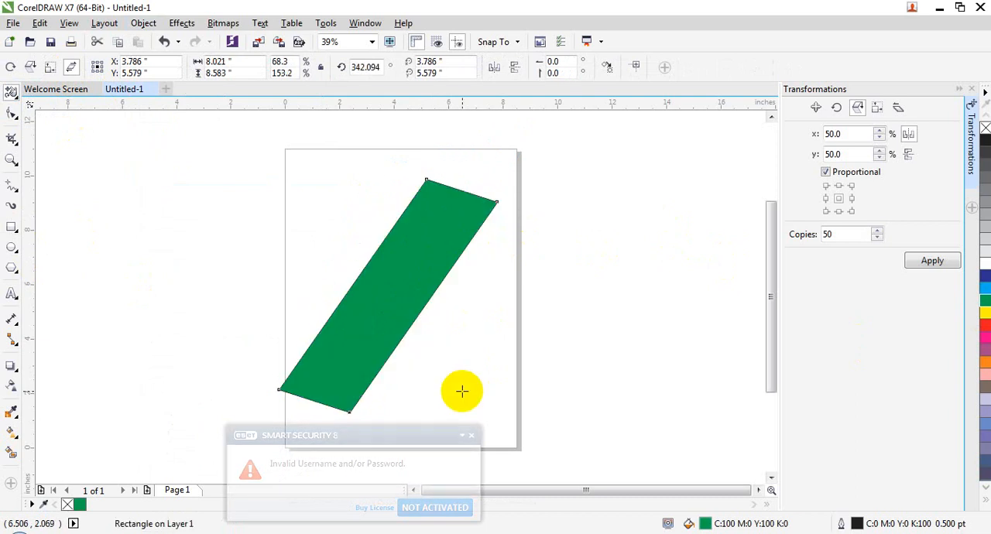
key(ctrl+z)
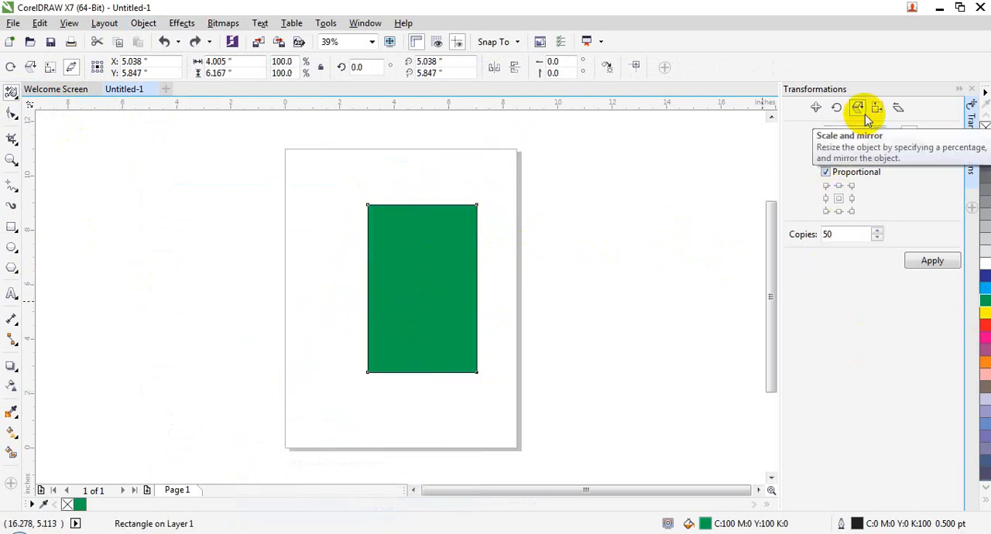
- Skew the green rectangle 10° horizontally using the Skew transformation
click(876, 109)
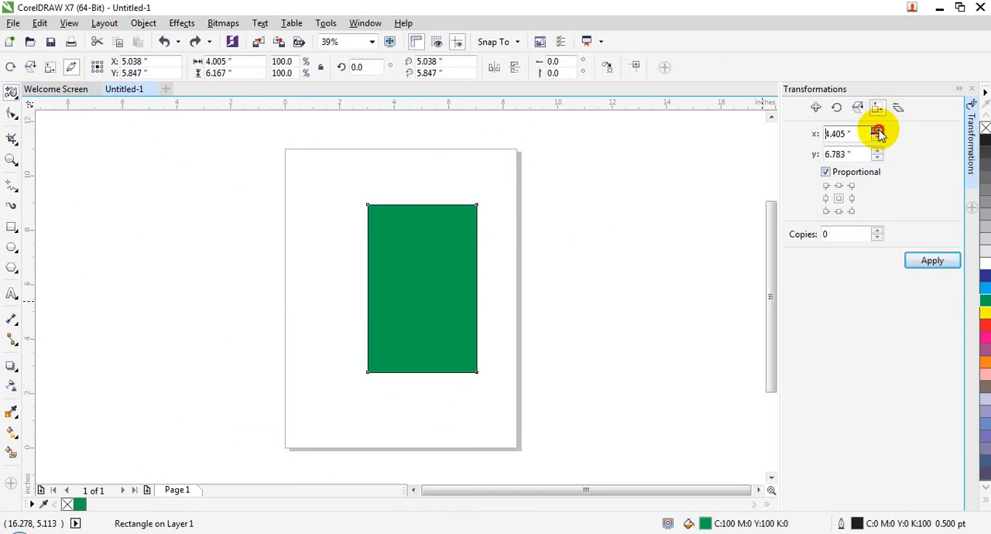
click(896, 110)
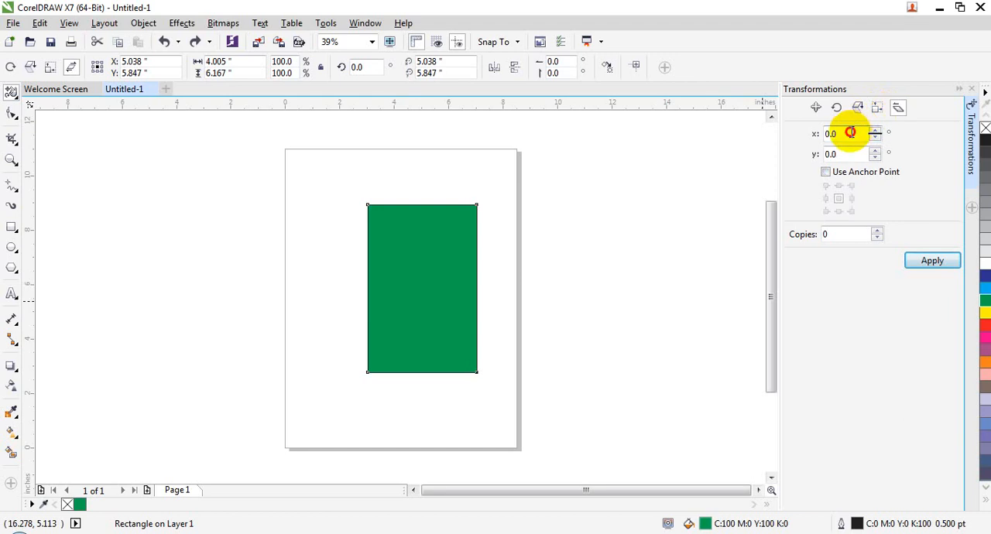
click(849, 133)
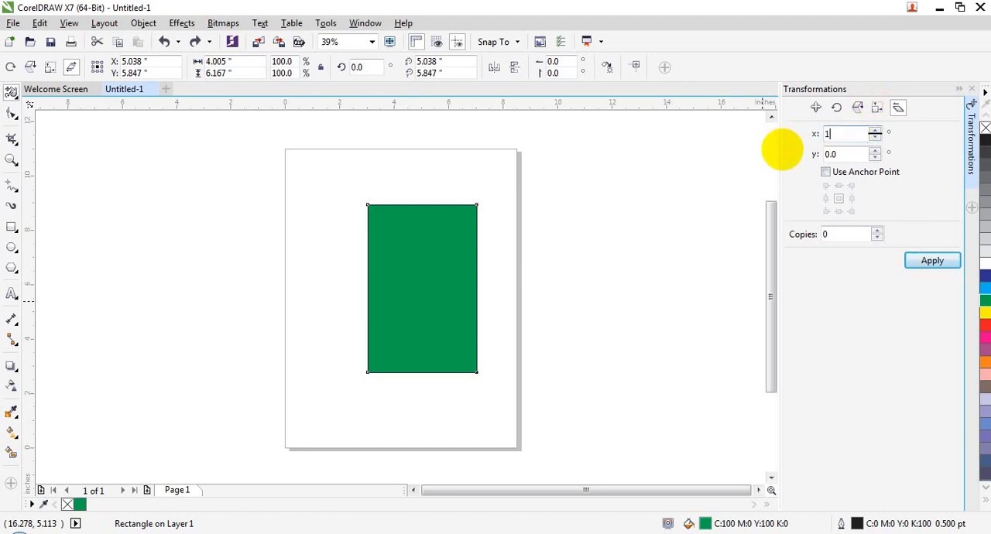
text(10)
key(Return)
- Skew the rectangle again by 10° horizontally and 20° vertically, and create 50 copies with the same skew
click(831, 154)
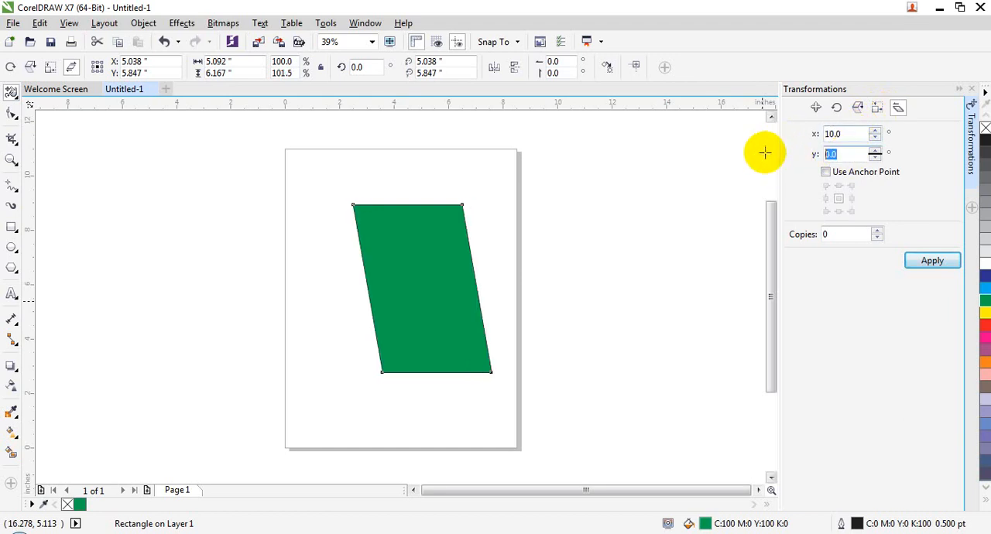
text(20)
key(Return)
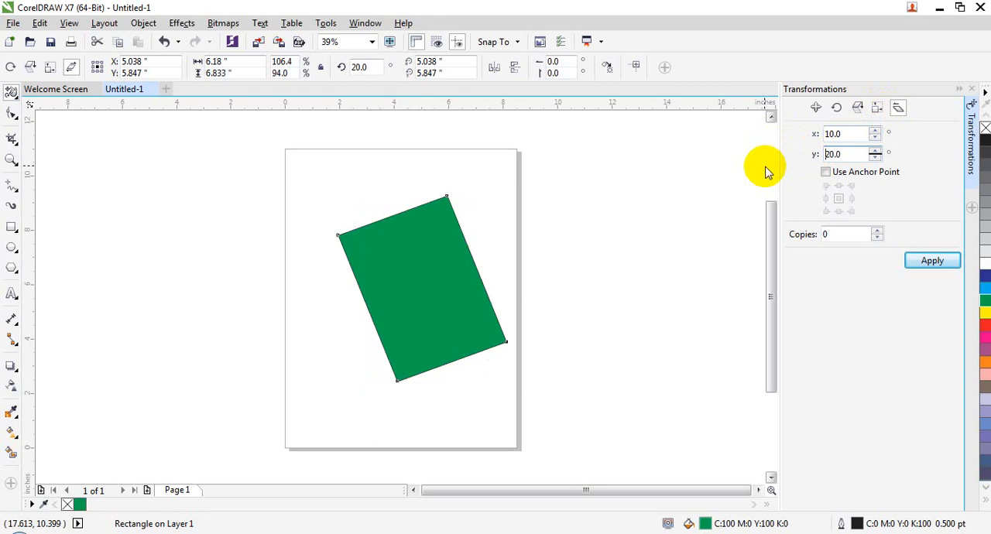
click(825, 232)
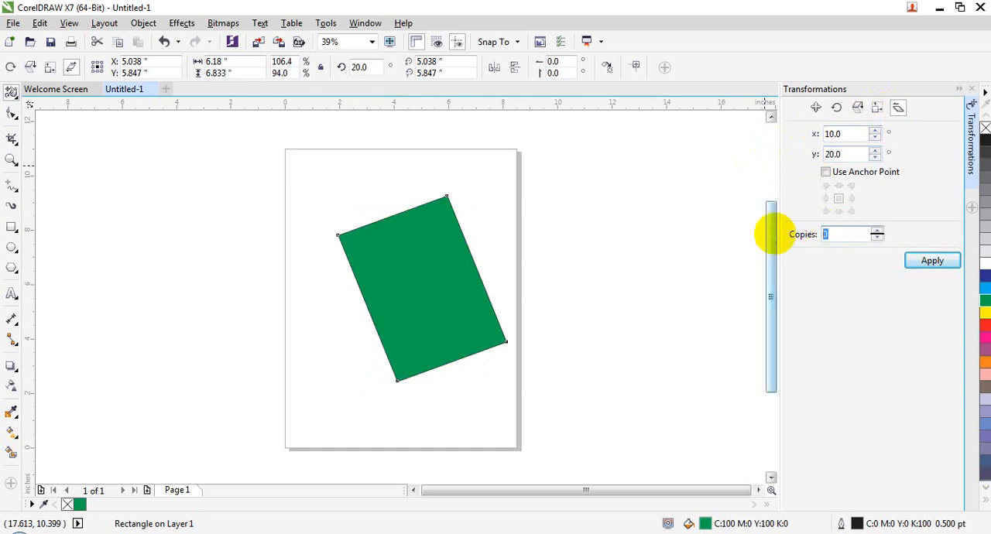
click(932, 261)
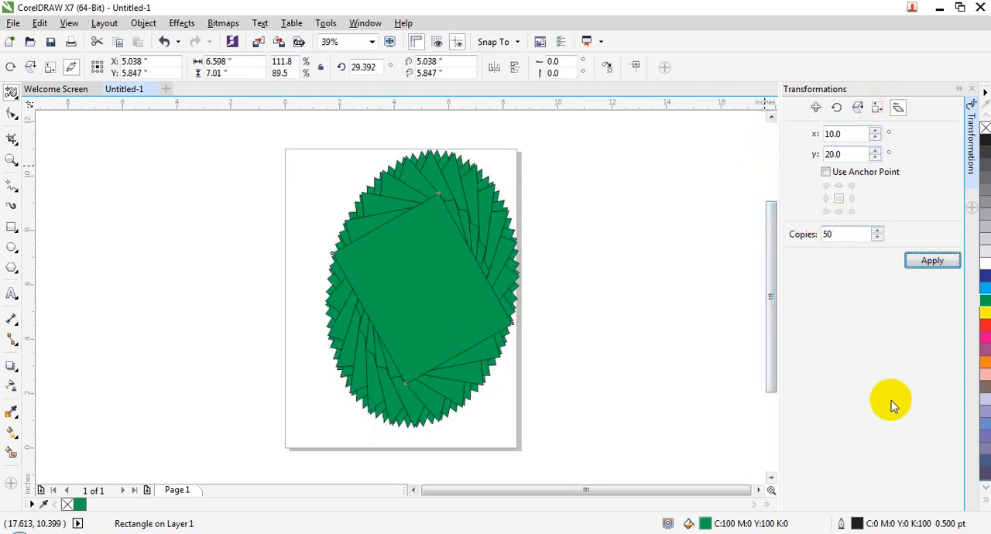
- Fill the frontmost rectangle of the skewed stack with pink and two of the underlying copies with yellow and red
click(984, 337)
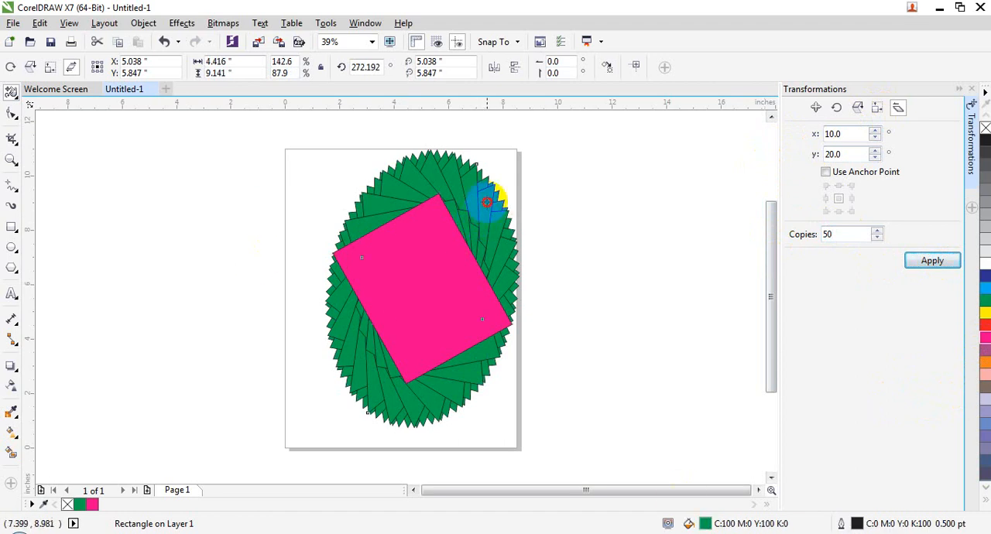
click(985, 313)
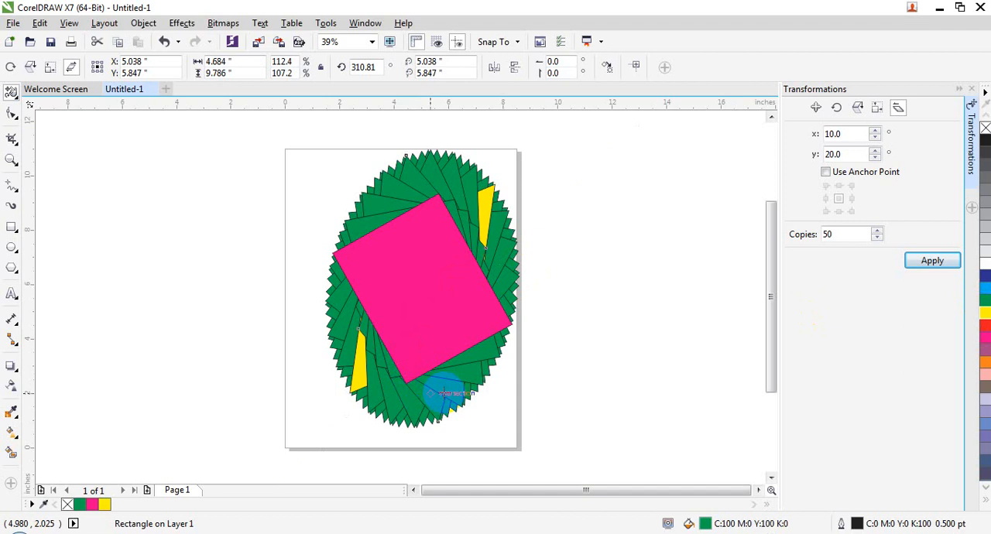
click(983, 326)
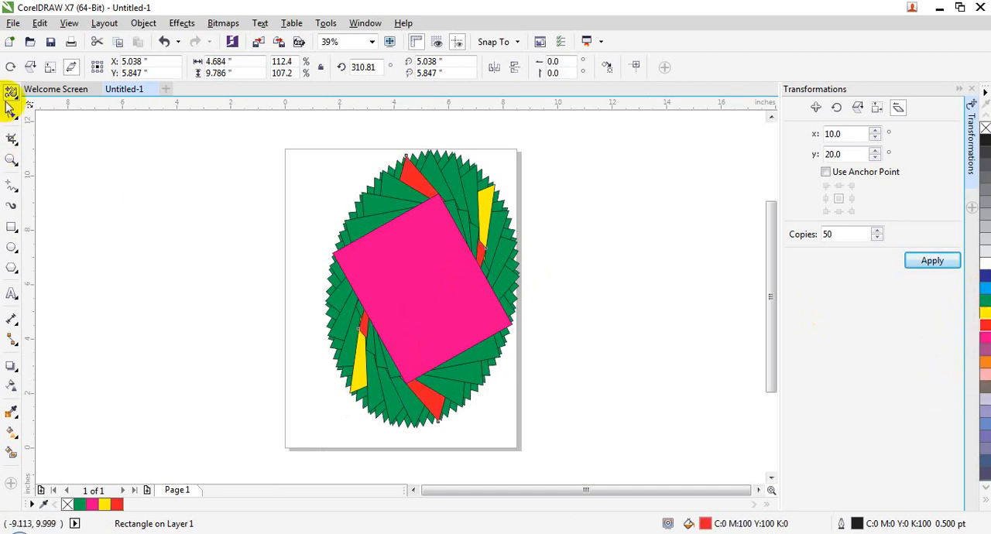
- Discard the skewed rectangle drawing without saving and start another blank Letter-size document
click(152, 92)
click(492, 293)
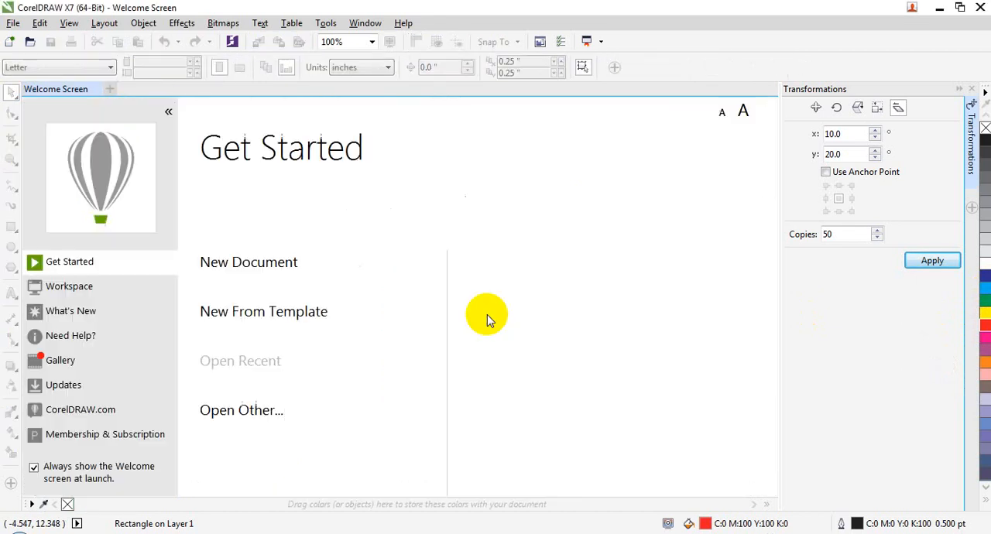
click(251, 269)
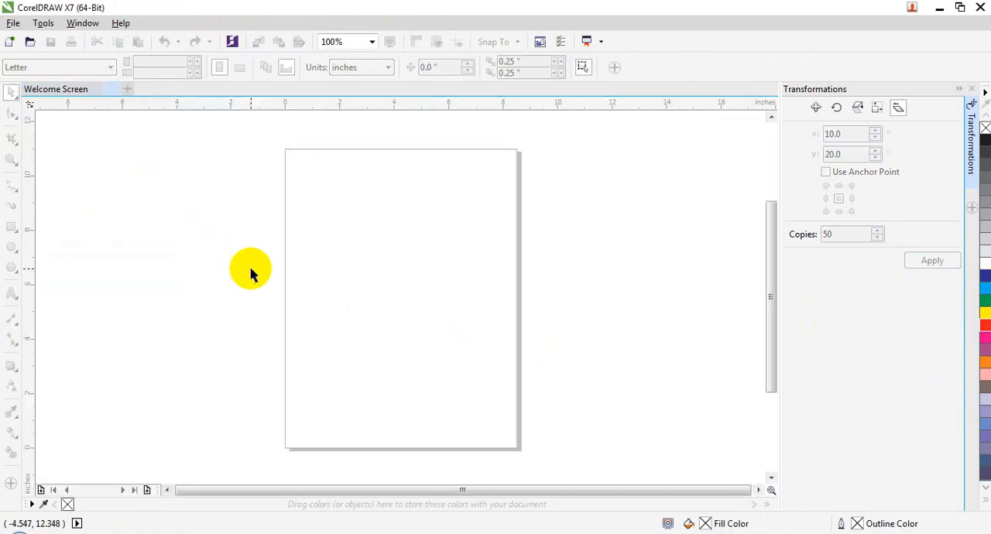
- Draw an ellipse about 5.77 by 5.63 inches on the page and fill it with green
click(11, 248)
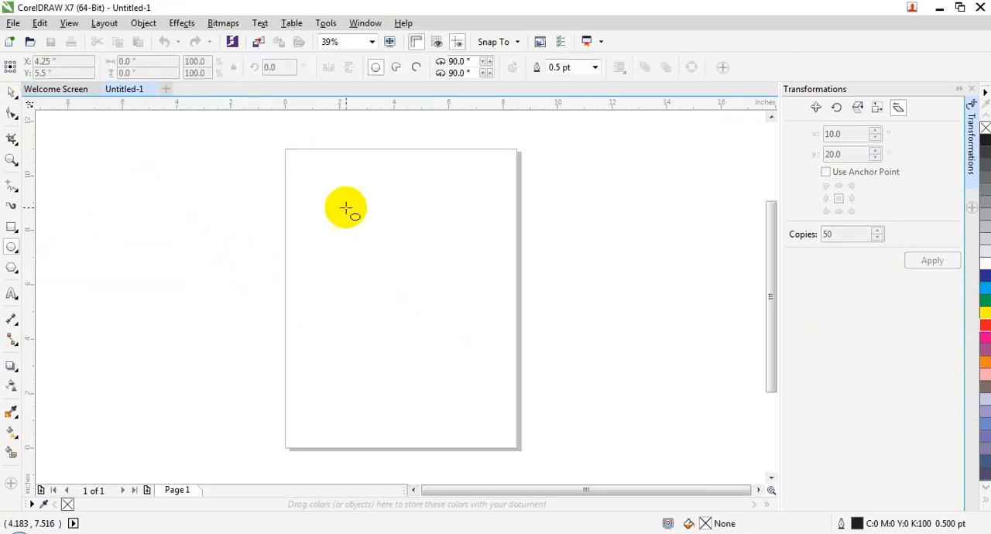
drag(329, 203, 488, 355)
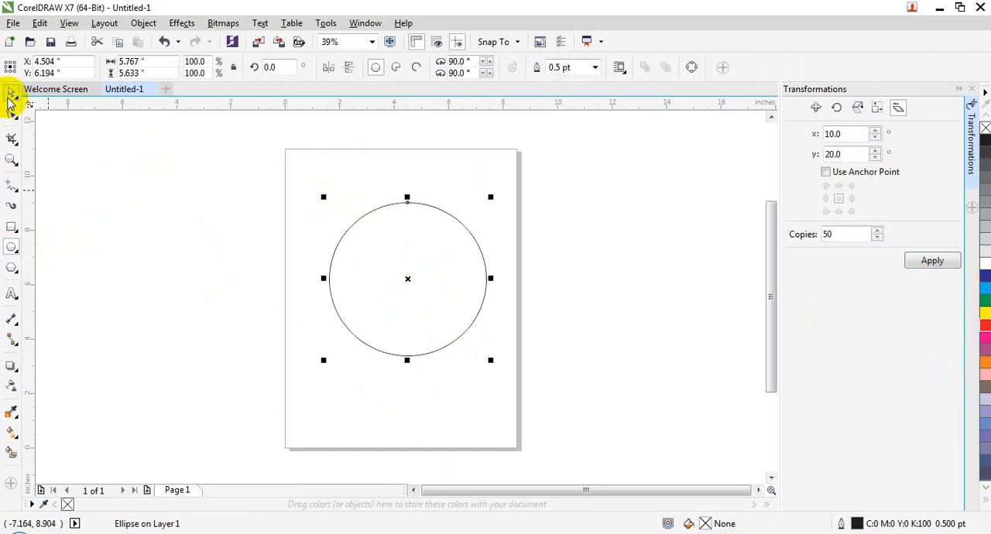
click(985, 310)
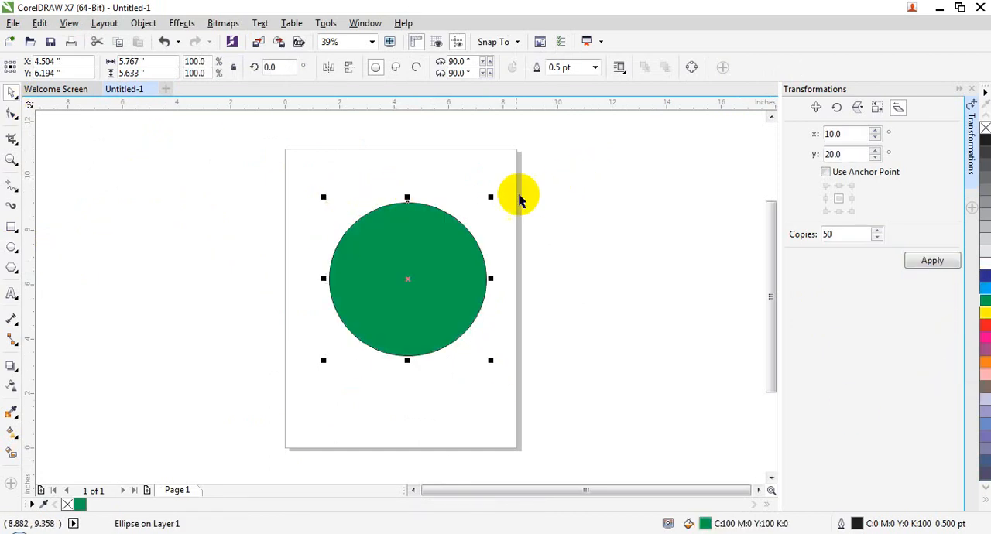
- Try 50 and then 20 copies of the green ellipse skewed 10° horizontally and 20° vertically, undoing each attempt
click(921, 260)
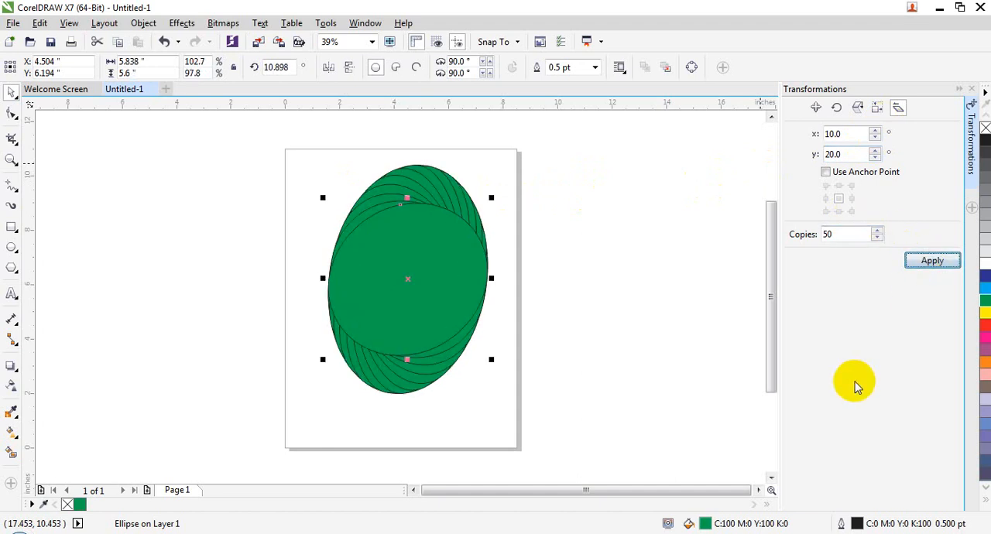
key(ctrl+z)
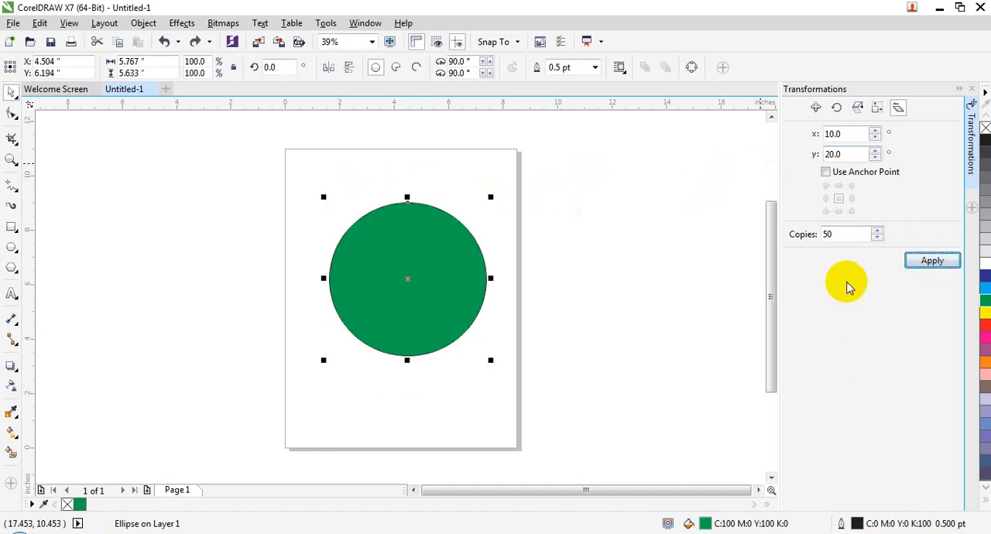
double_click(827, 234)
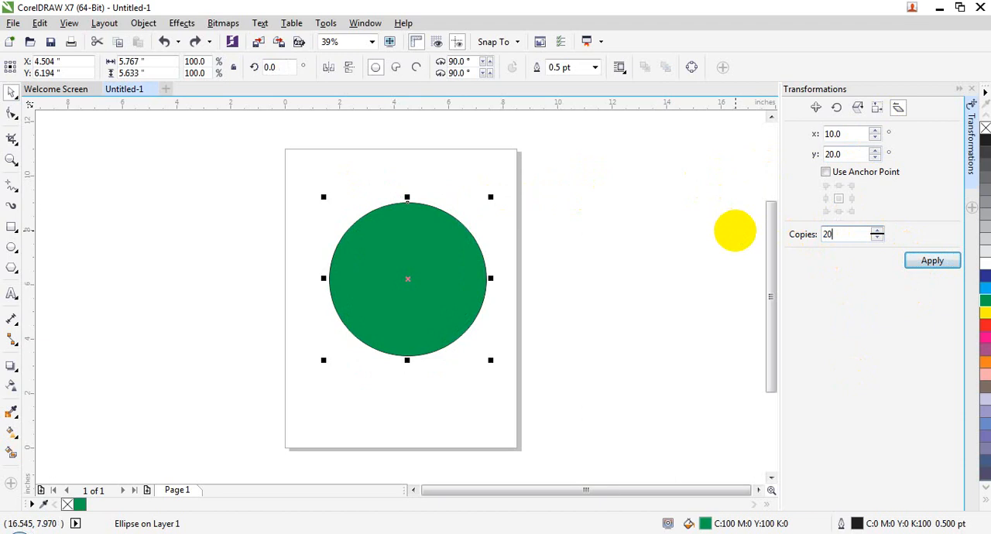
click(914, 262)
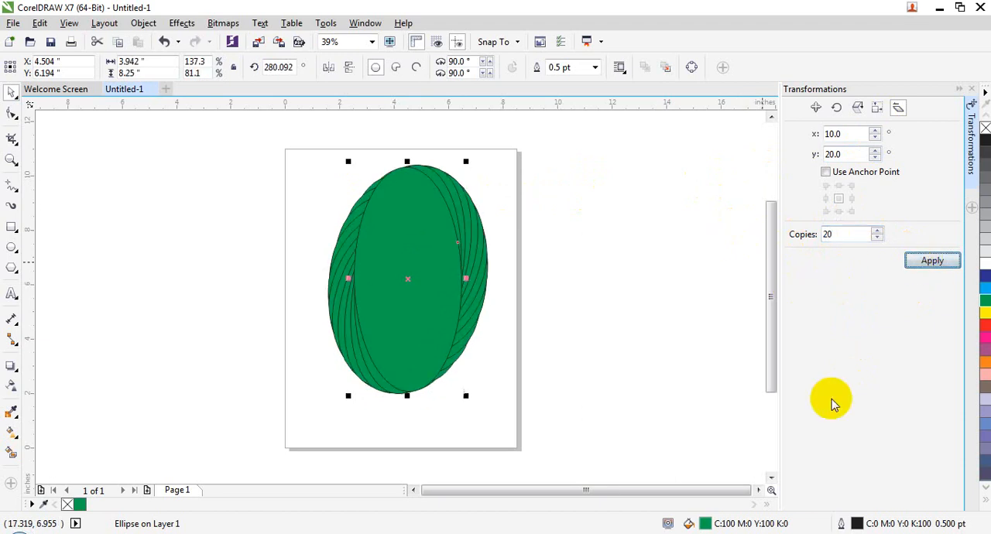
key(ctrl+z)
key(ctrl+z)
- Replace the green ellipse with a green-filled nine-point complex star about 6.65 by 7.61 inches
click(387, 292)
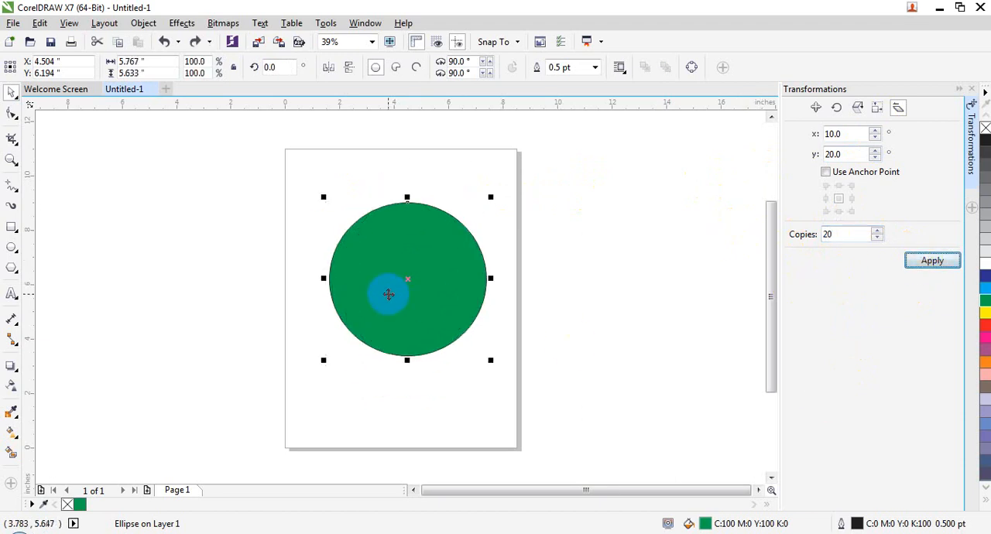
key(Delete)
drag(14, 268, 64, 298)
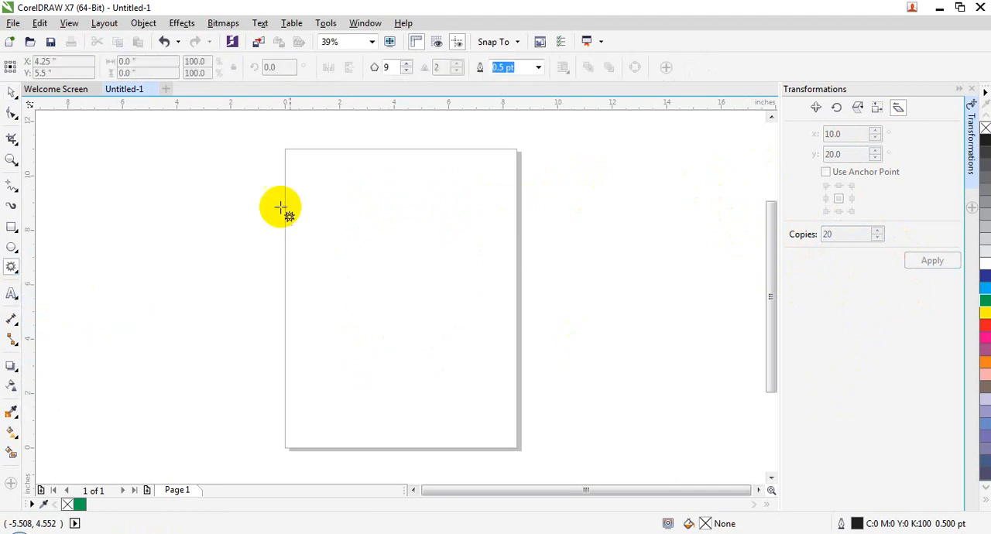
drag(324, 197, 506, 410)
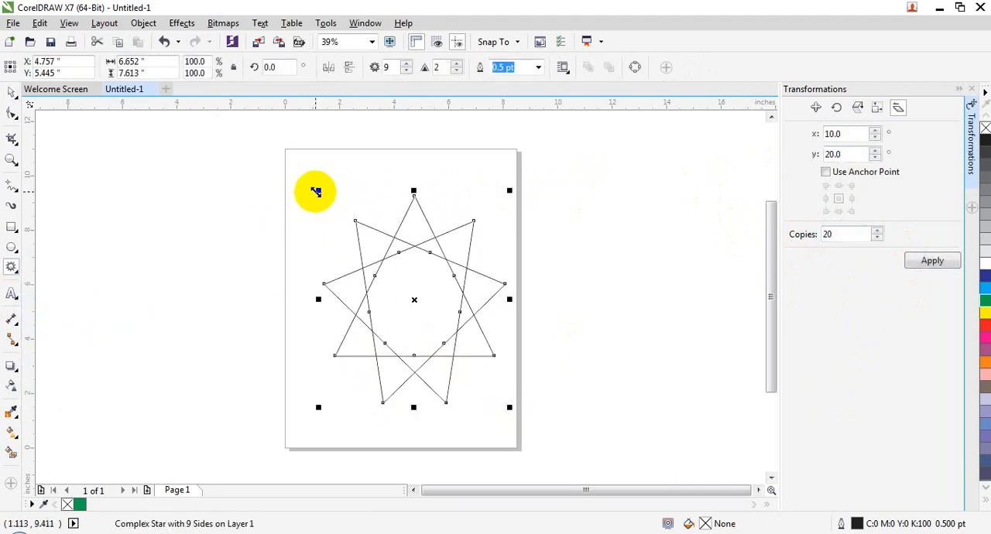
click(985, 301)
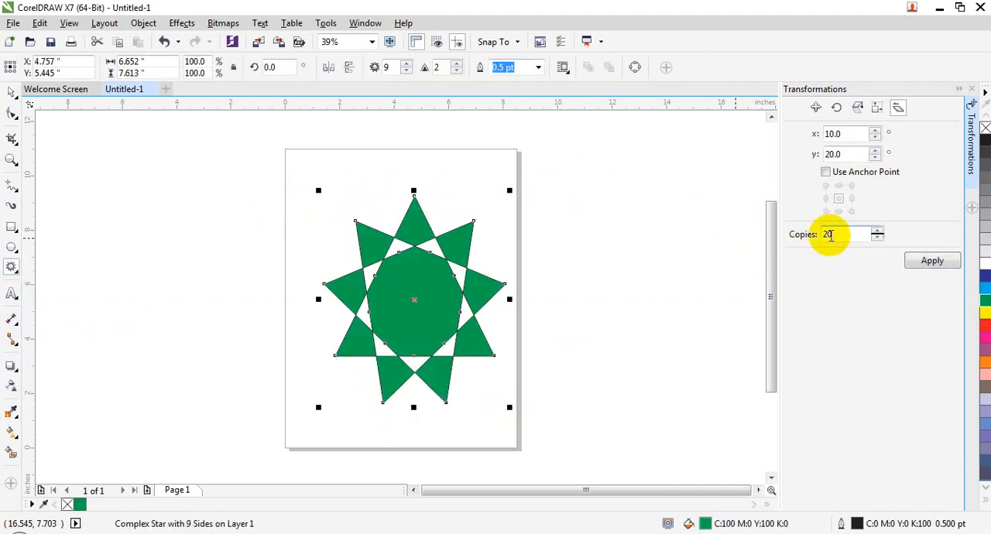
- Create 20 copies of the star skewed 10° horizontally and 20° vertically, add 10 more copies, and deselect everything
click(931, 261)
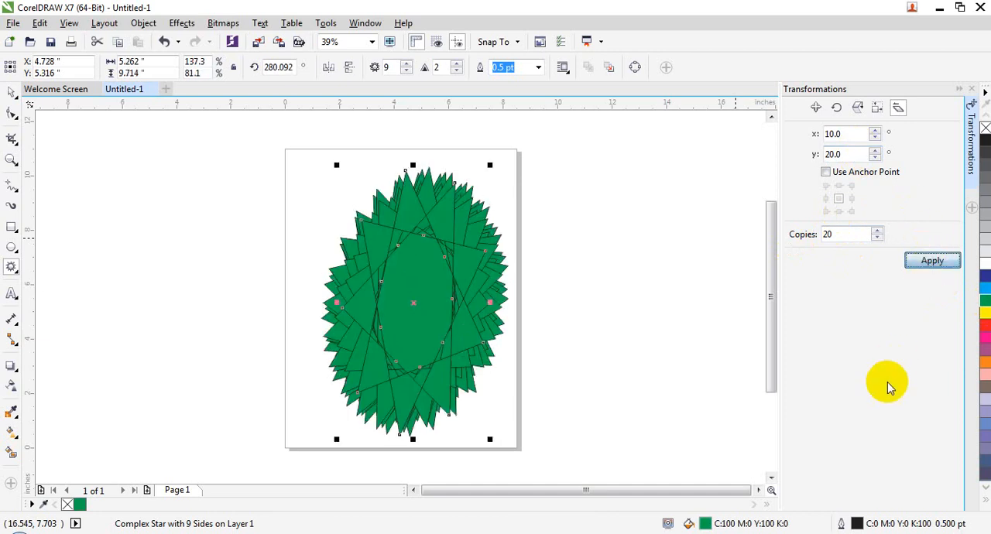
drag(833, 234, 805, 235)
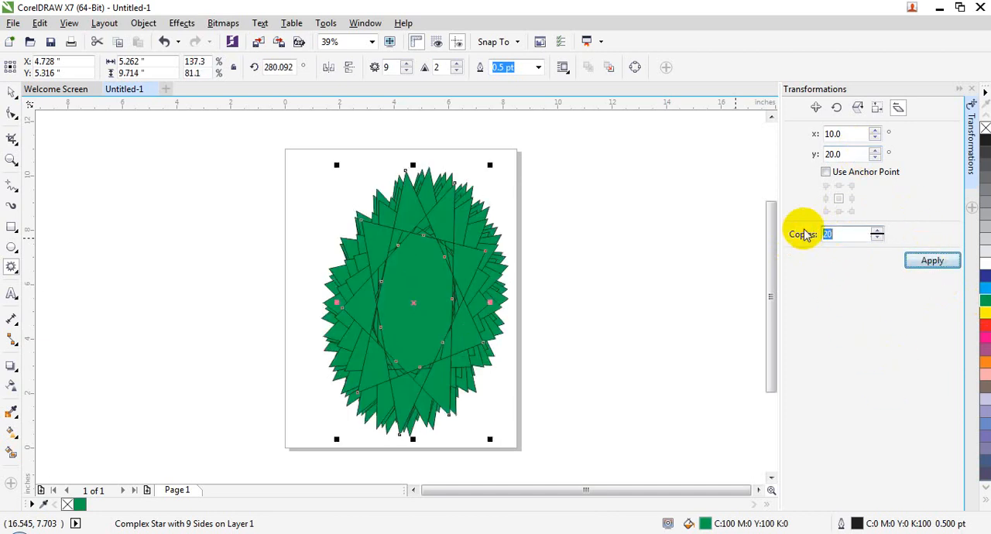
text(10)
click(912, 261)
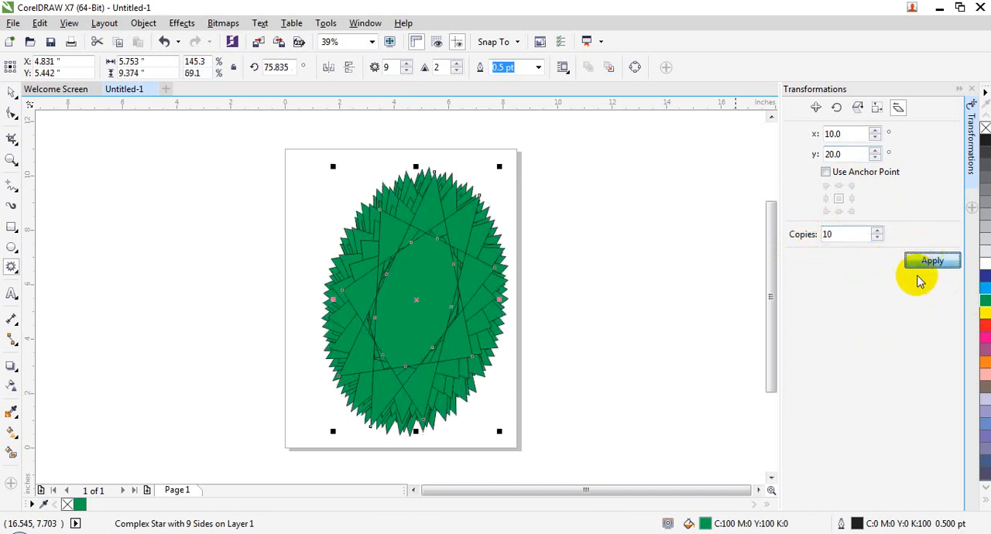
click(110, 224)
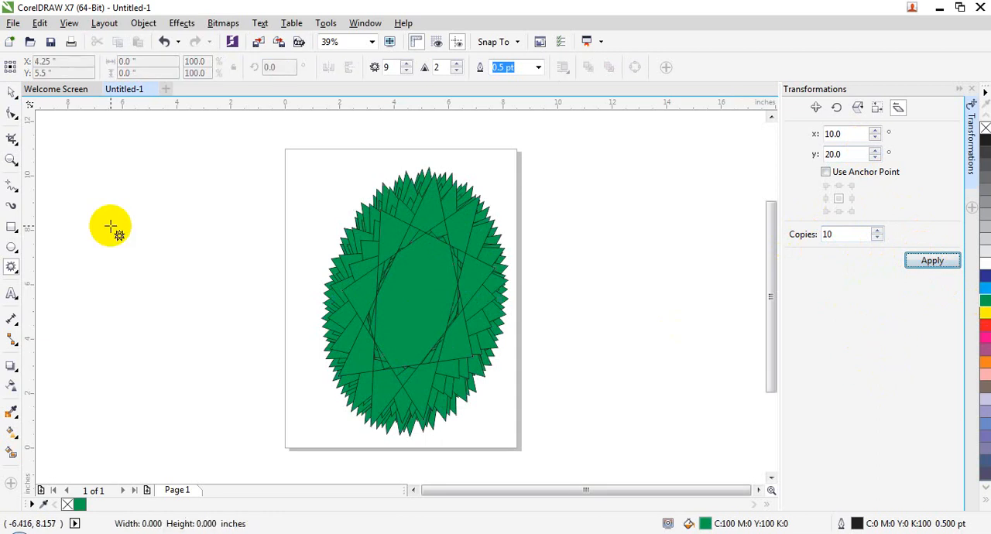
- Draw a parallelogram about 4.14 by 5.31 inches beside the page and create 10 copies skewed 10° horizontally and 20° vertically
click(16, 268)
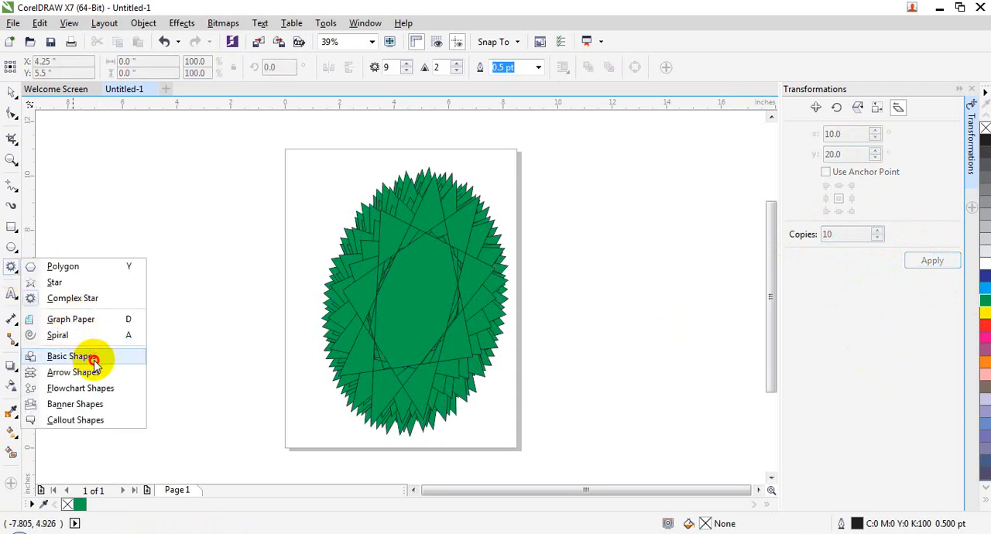
click(93, 361)
drag(89, 186, 209, 338)
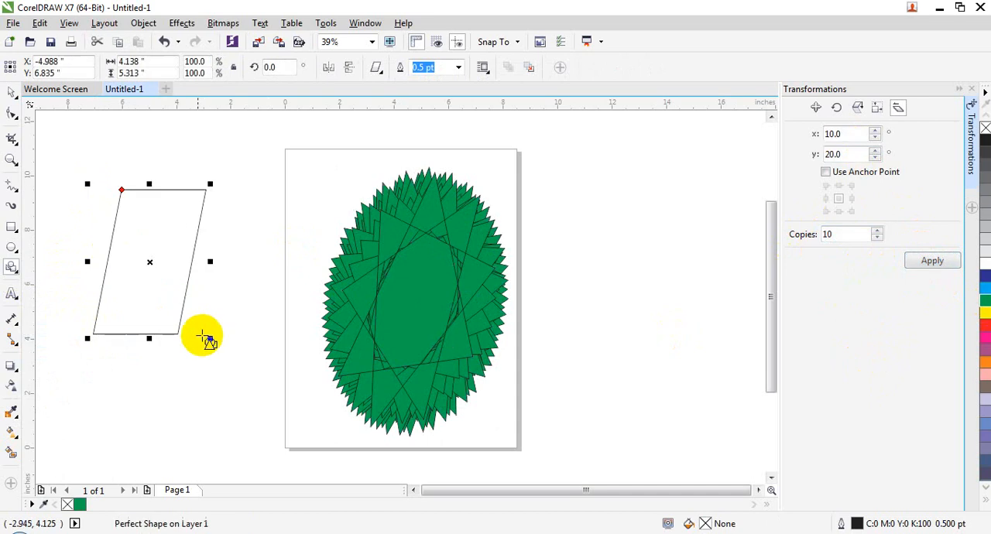
click(925, 260)
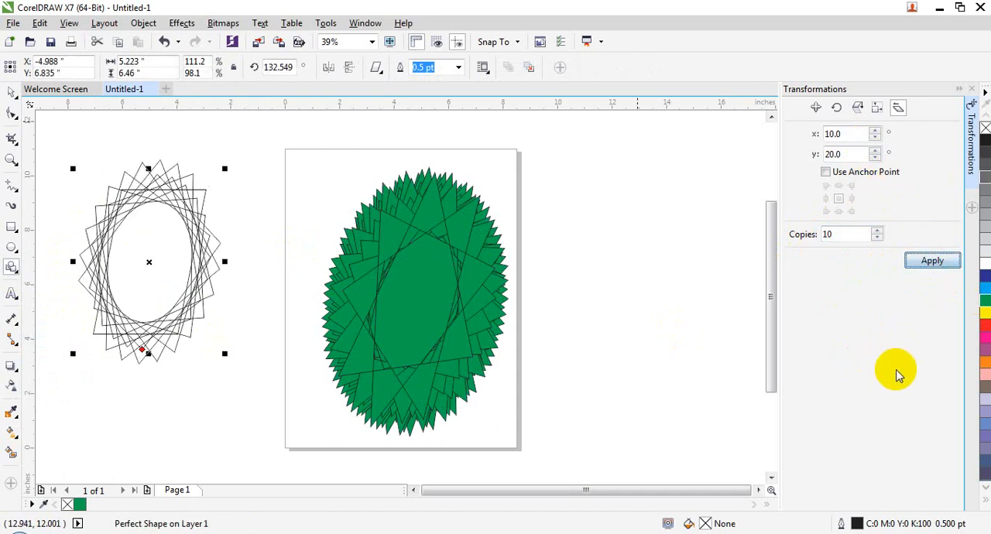
click(689, 317)
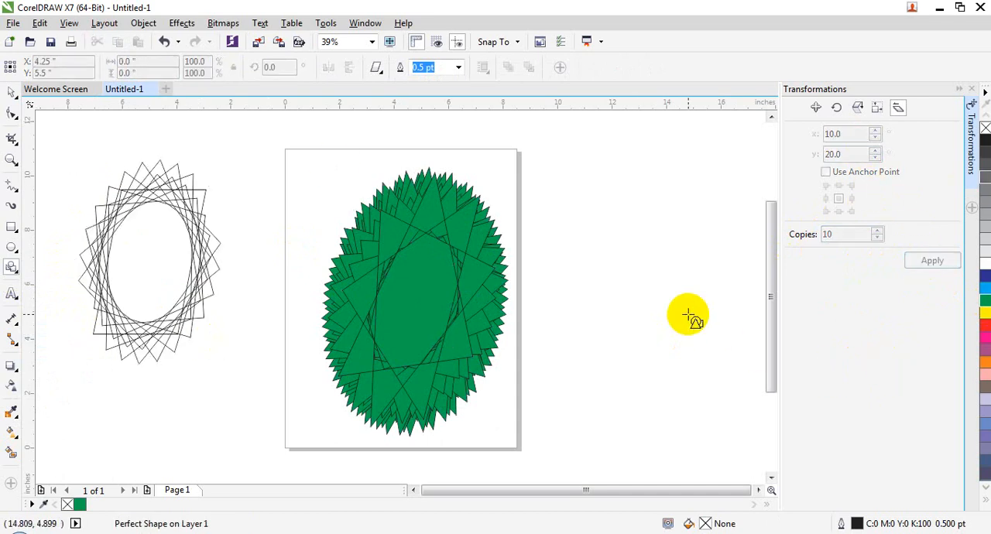
- Close the Transformations docker and delete all the green complex stars from the page
click(972, 91)
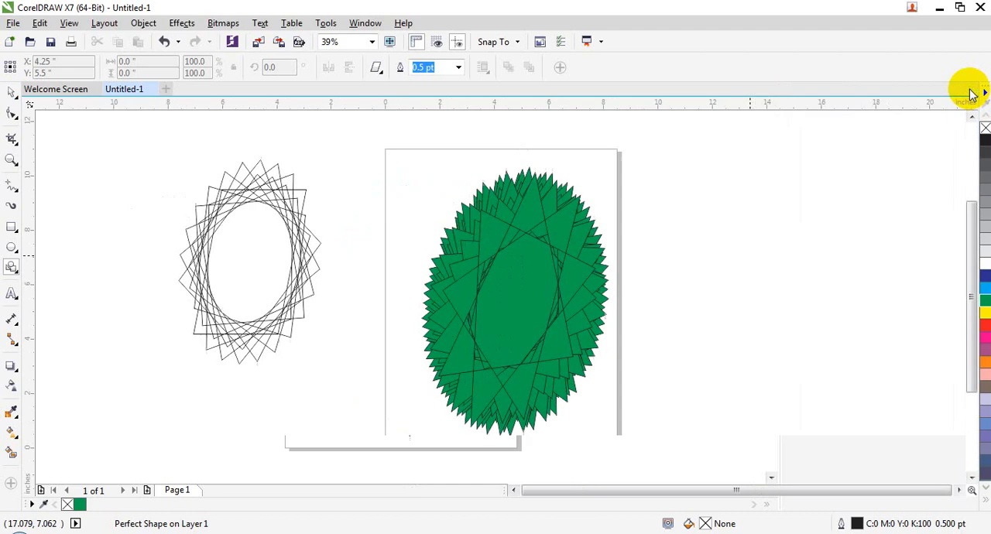
click(435, 272)
click(530, 267)
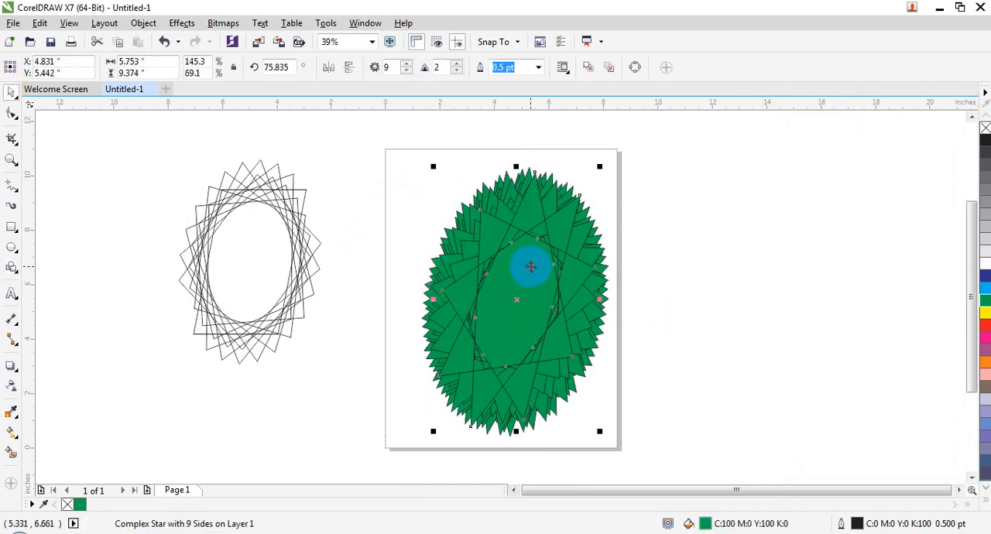
key(Delete)
drag(407, 194, 615, 456)
key(Delete)
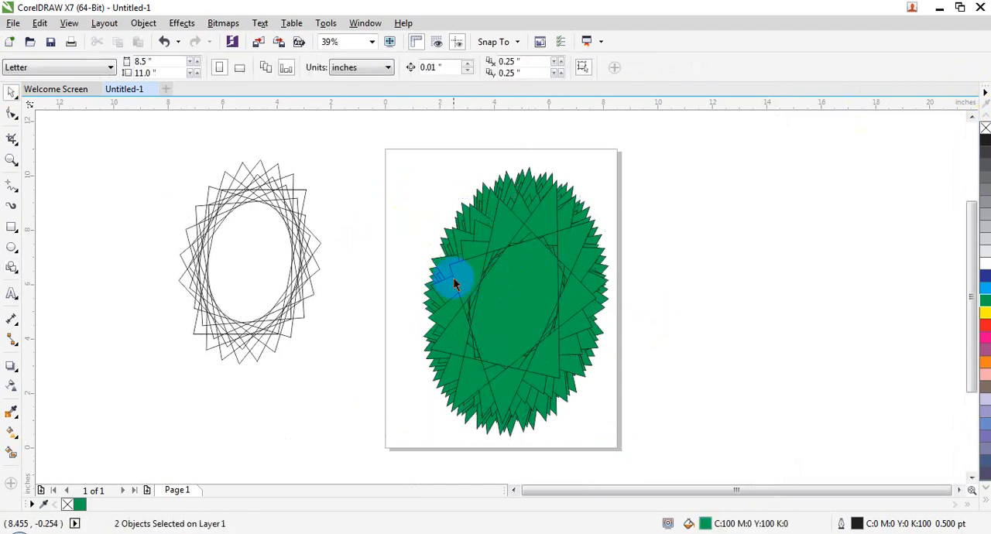
drag(405, 176, 698, 481)
key(Delete)
click(552, 341)
key(Delete)
click(529, 313)
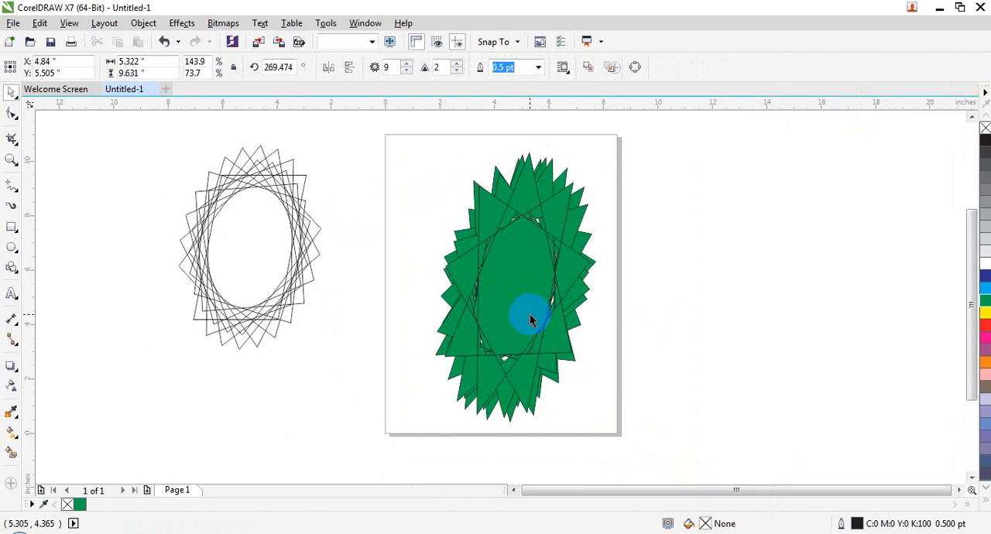
key(Delete)
click(529, 314)
key(Delete)
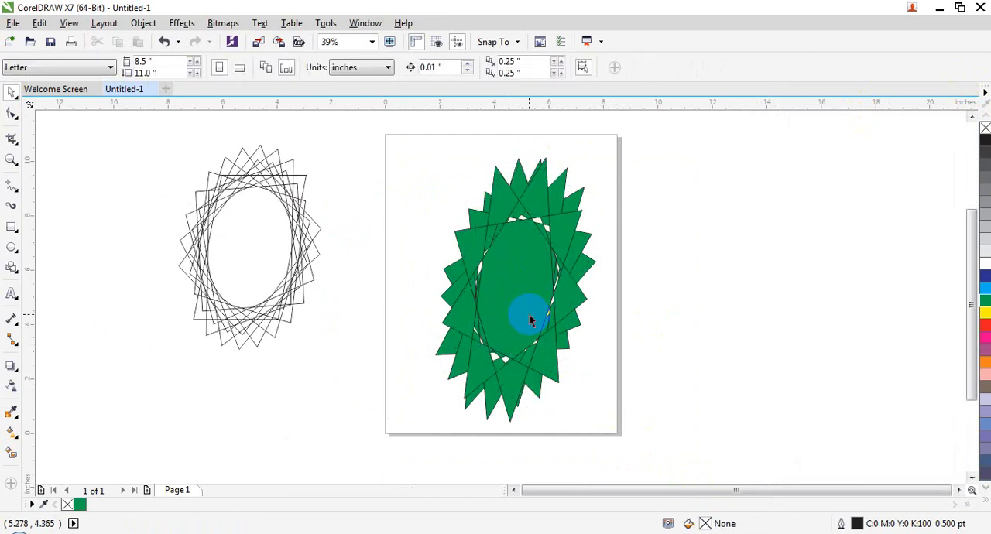
click(528, 313)
key(Delete)
click(527, 314)
key(Delete)
- Delete the topmost skewed parallelograms beside the page one at a time, leaving three
click(220, 270)
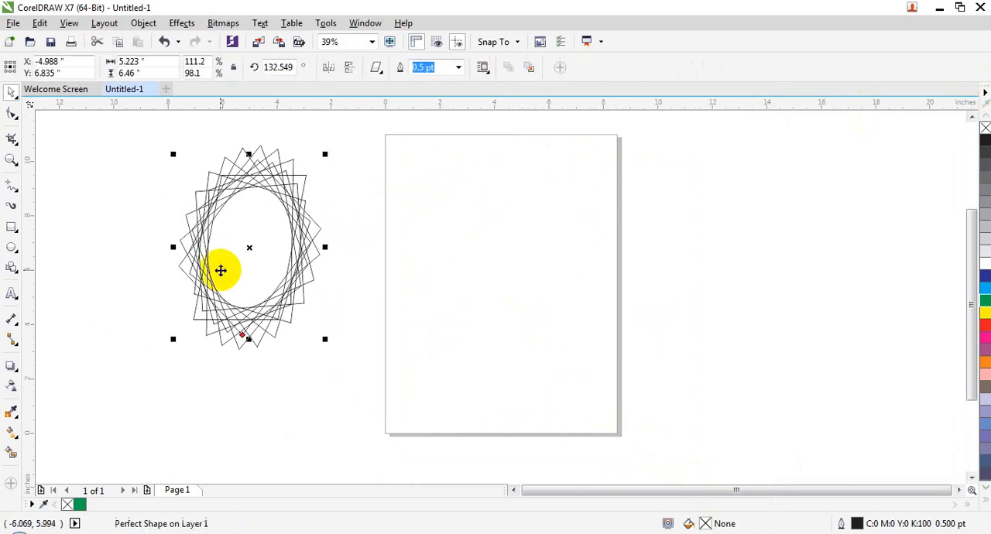
key(Delete)
click(220, 276)
key(Delete)
click(222, 276)
key(Delete)
click(224, 278)
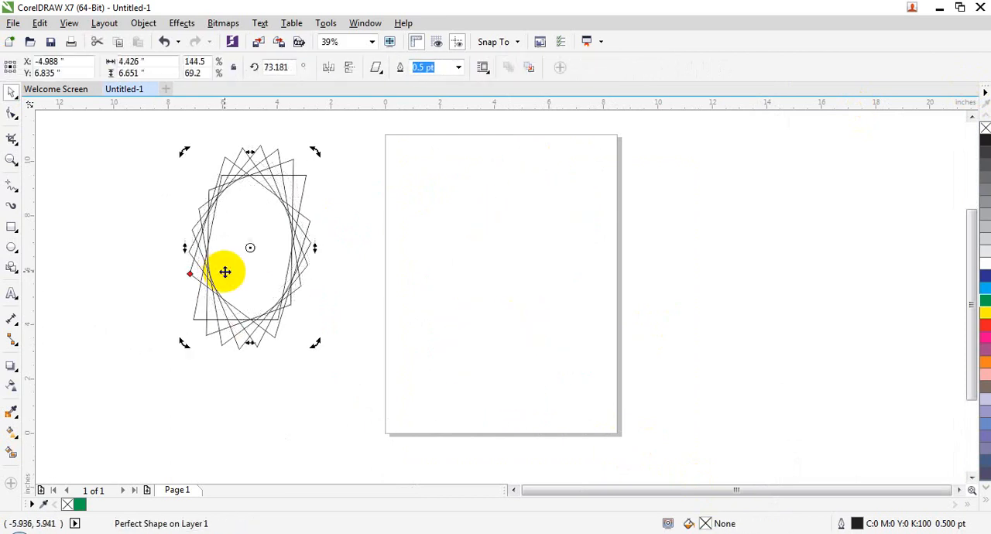
key(Delete)
click(225, 271)
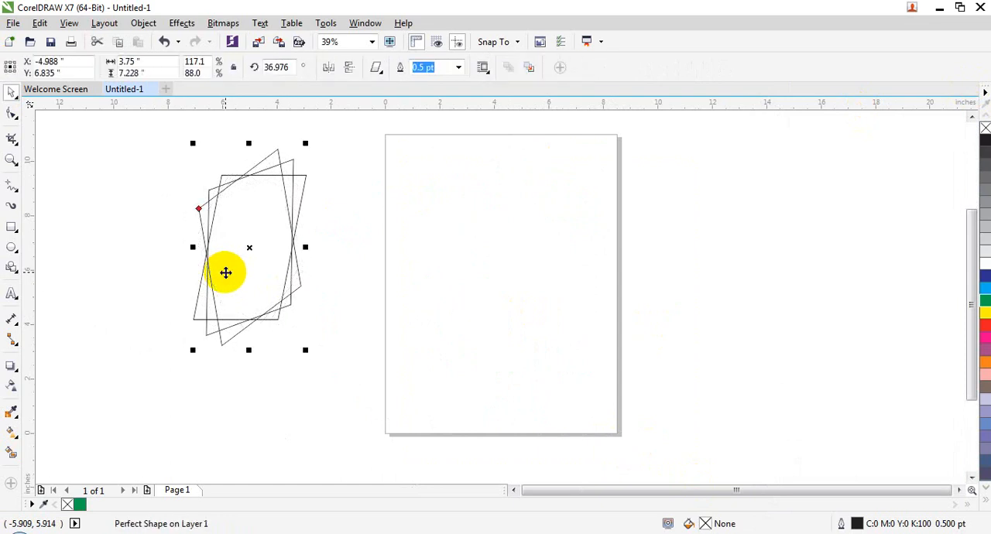
click(141, 22)
mouse_move(239, 192)
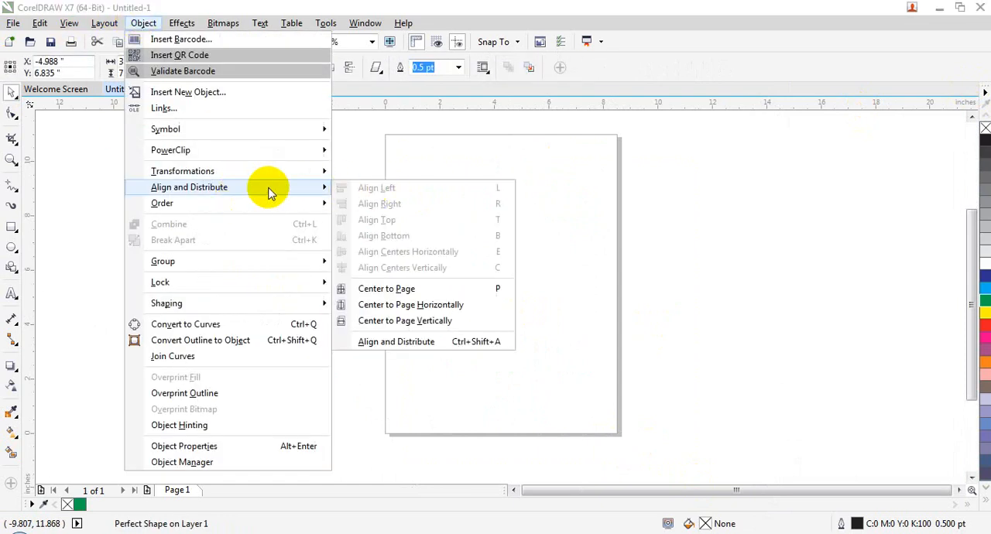
click(696, 221)
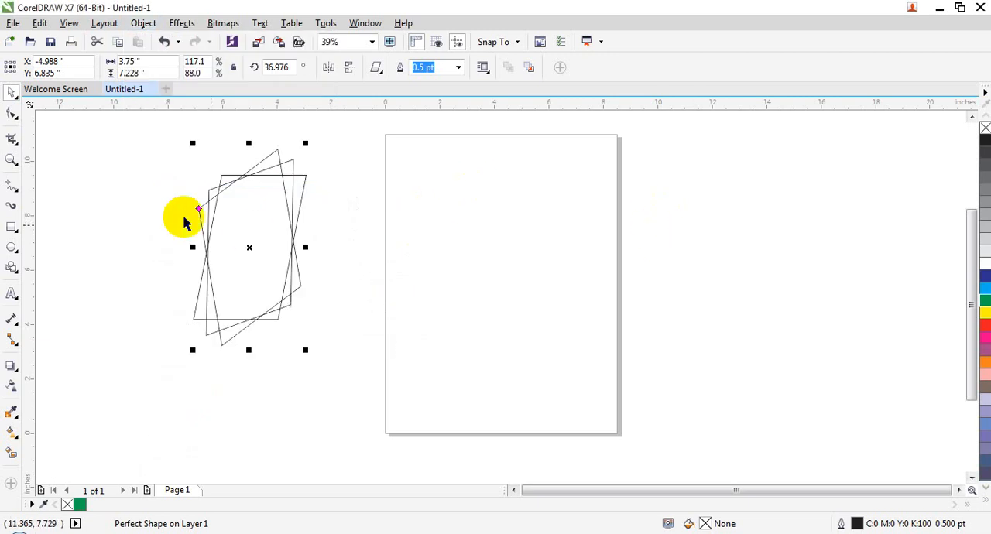
- Delete the remaining parallelograms so the drawing area is empty
drag(37, 149, 328, 404)
key(Delete)
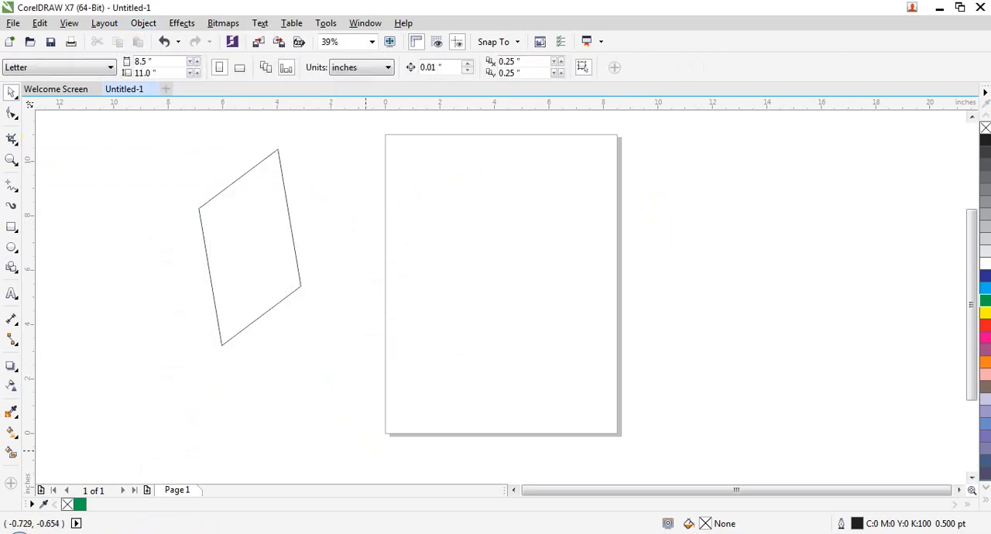
click(232, 183)
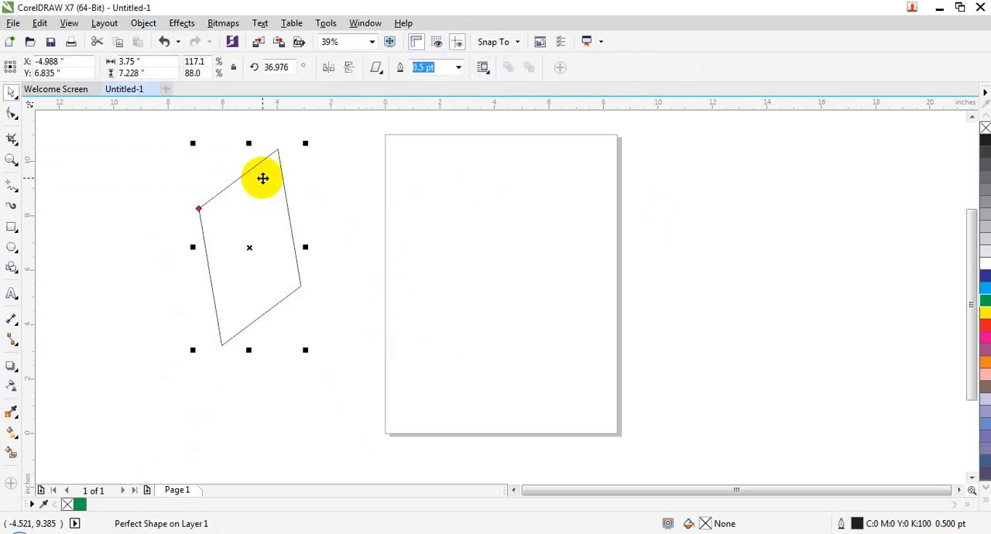
key(Delete)
- Draw a blue-filled rectangle about 1.26 by 1.63 inches near the page's upper edge and a red-filled ellipse about 1.79 by 1.87 inches below it
click(11, 226)
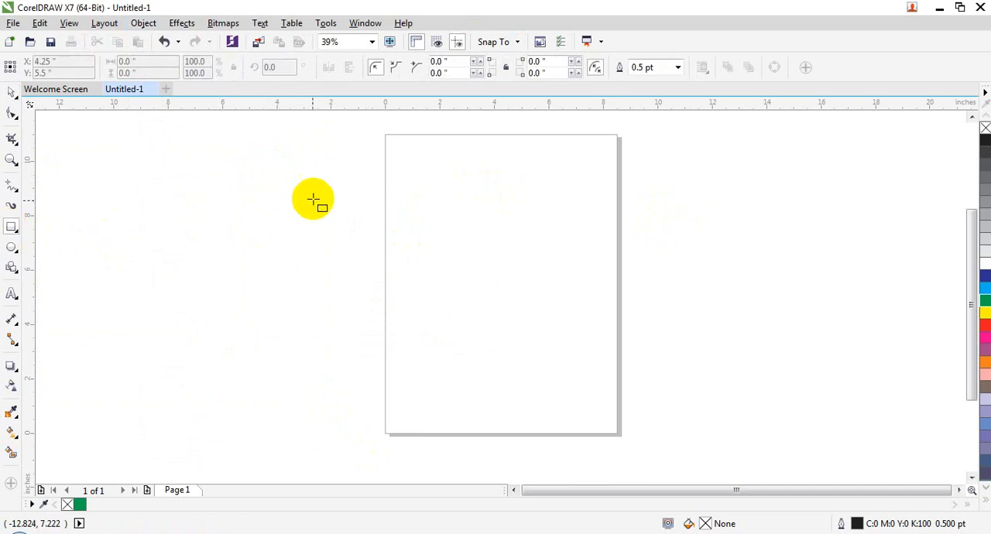
drag(404, 176, 443, 225)
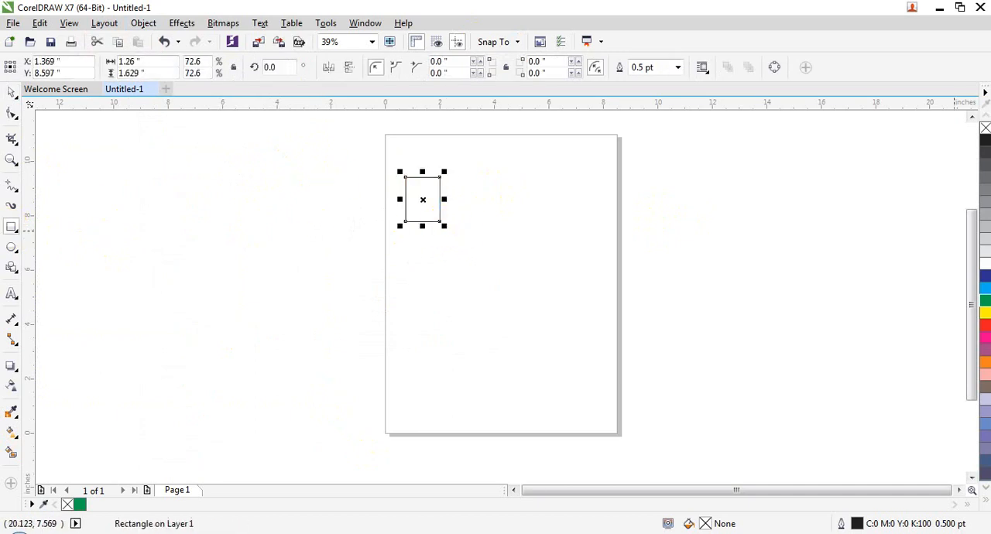
click(984, 279)
click(15, 244)
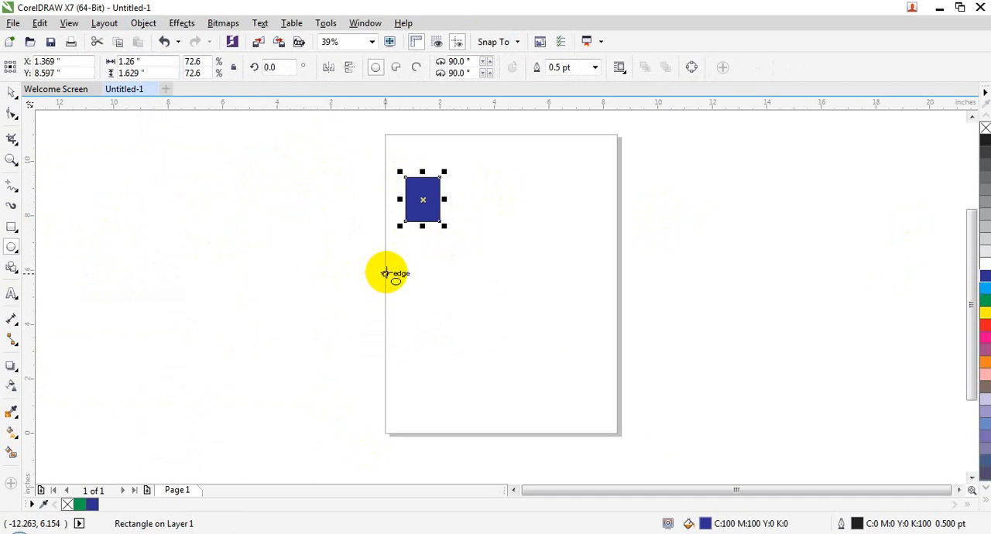
drag(427, 249, 486, 308)
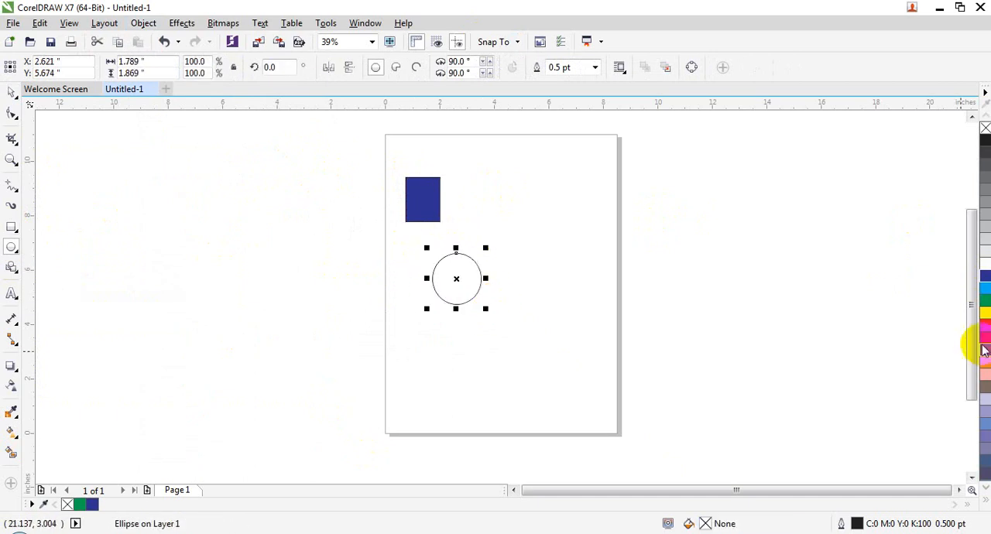
- Draw a five-point star about 2.08 by 1.74 inches below the red ellipse and fill it with orange
click(11, 267)
click(62, 280)
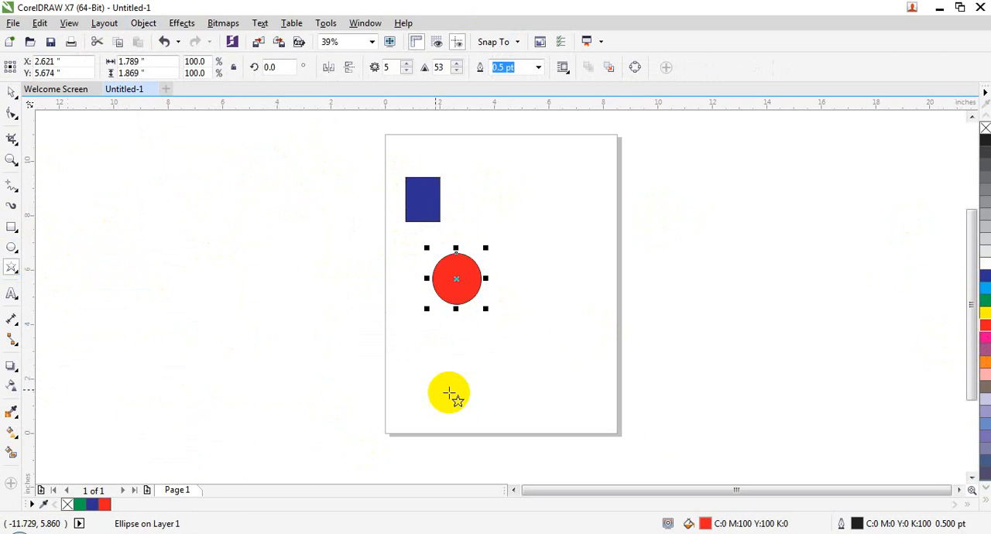
drag(424, 345, 486, 397)
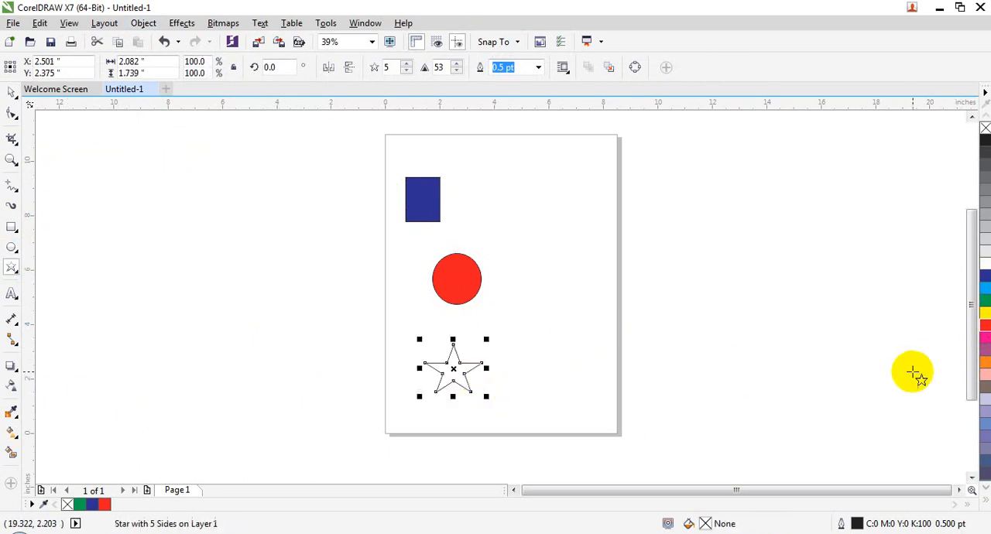
click(984, 361)
- Select the rectangle, ellipse and star together, picking the star last, and align their left edges
click(11, 92)
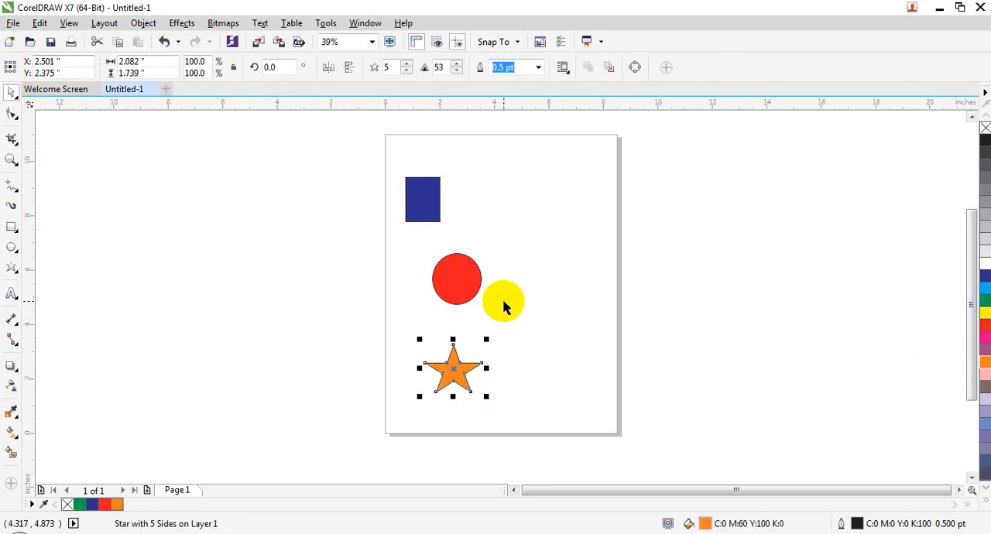
click(460, 279)
click(414, 203)
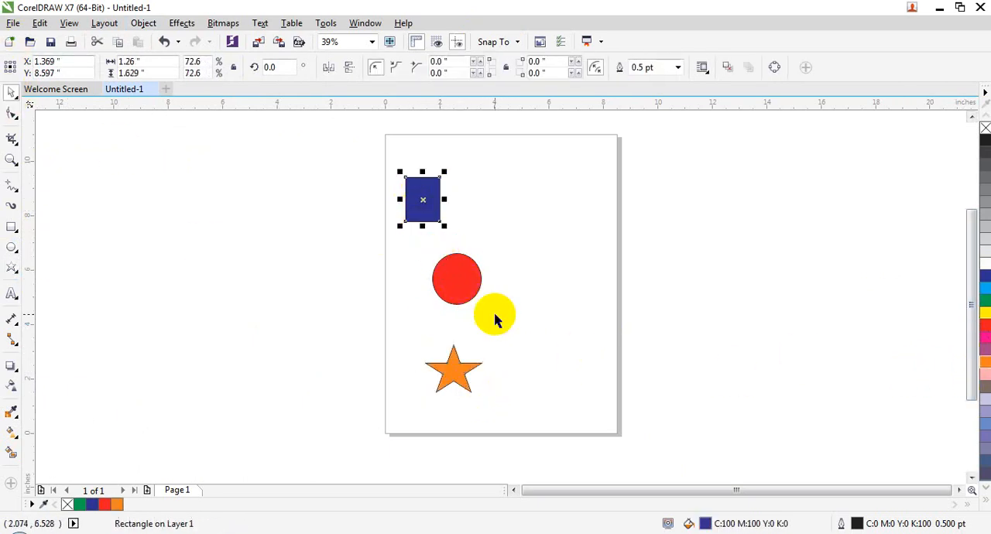
shift+click(474, 288)
shift+click(463, 396)
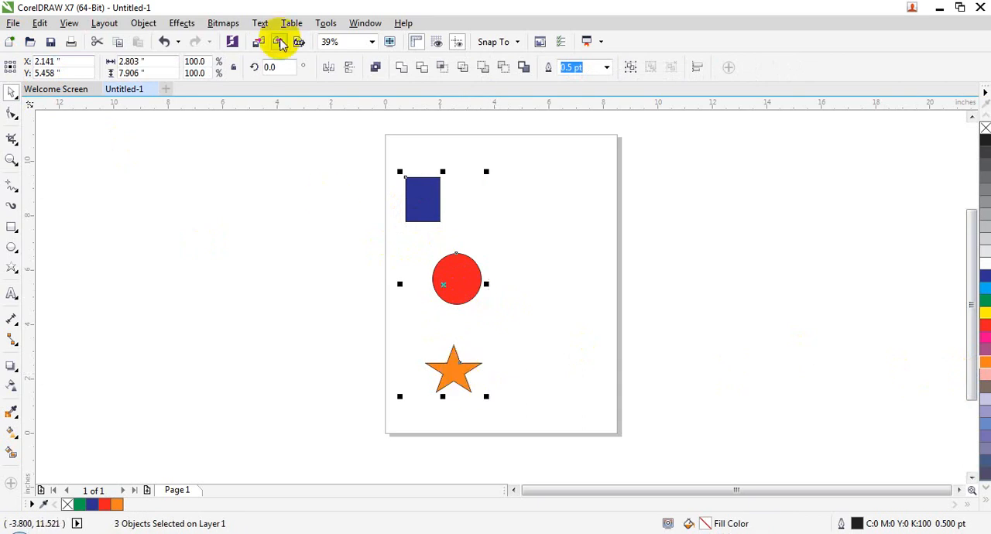
click(167, 24)
mouse_move(144, 24)
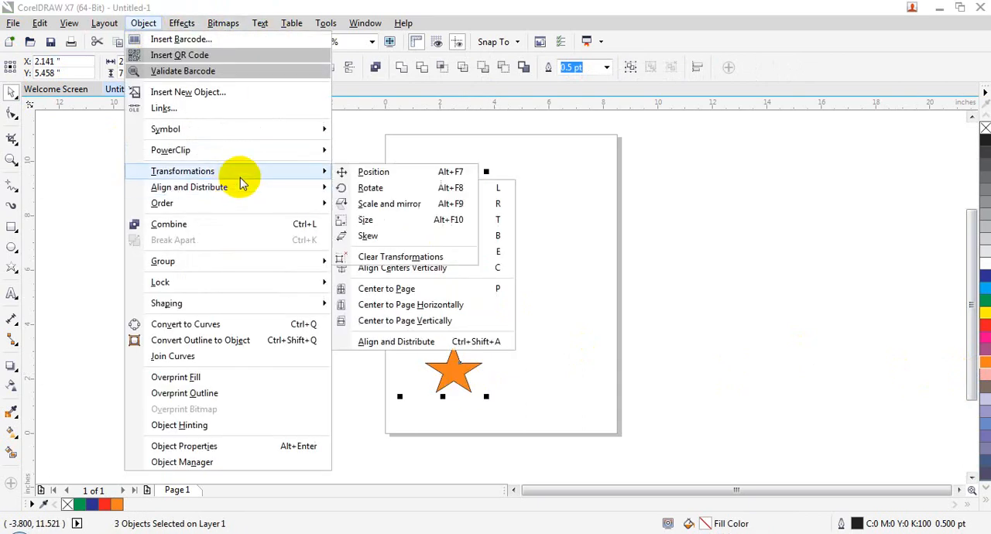
mouse_move(250, 190)
click(384, 190)
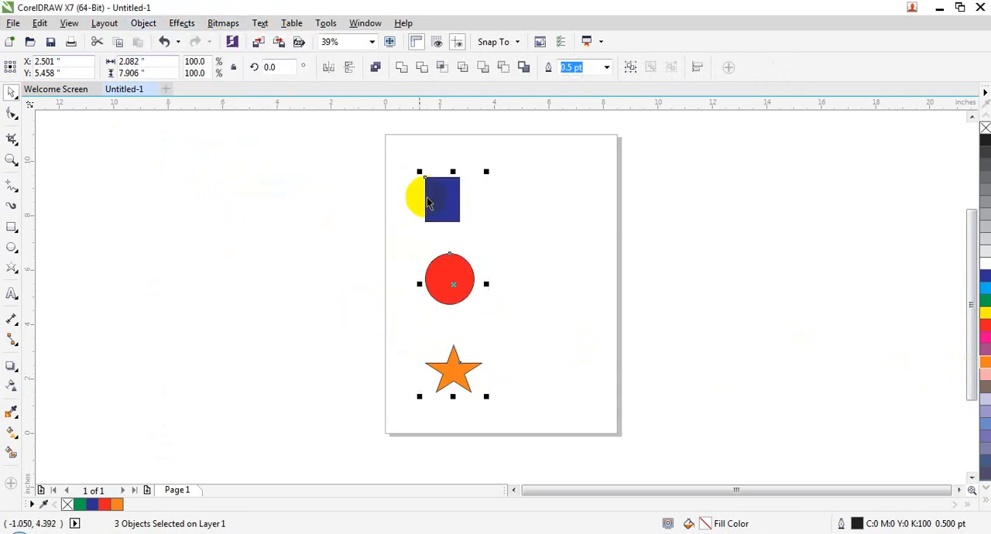
- Align the right edges of the selected rectangle, ellipse and star
click(155, 23)
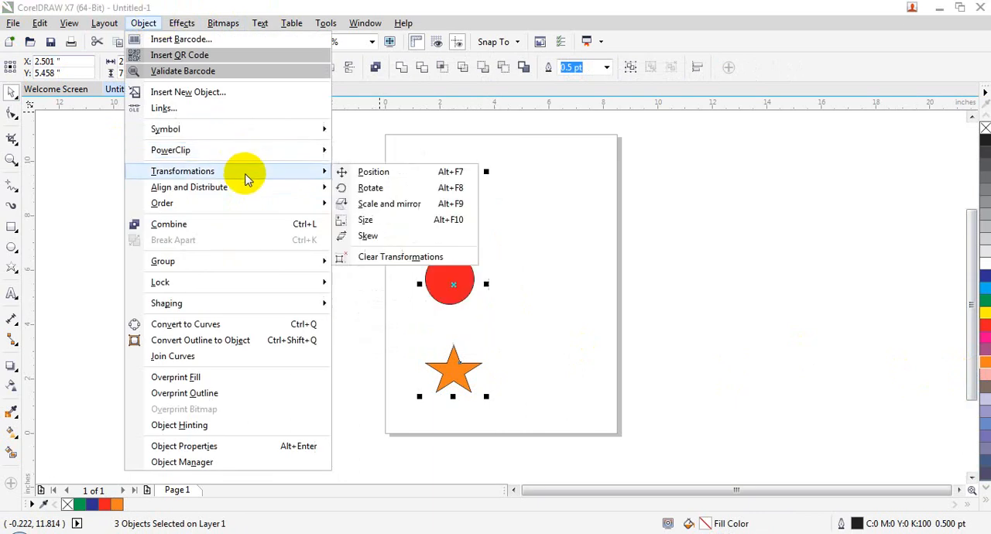
mouse_move(256, 190)
click(359, 206)
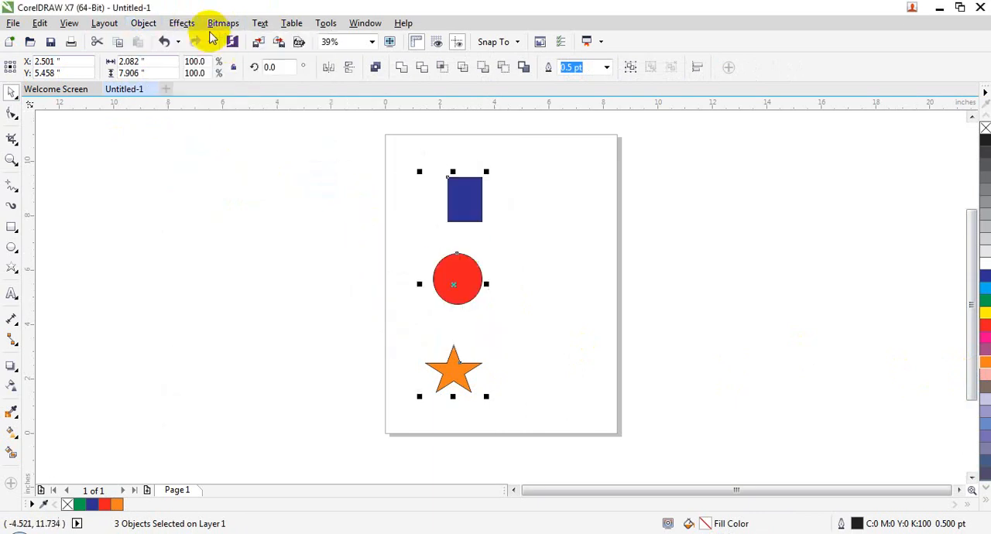
- Try aligning the top edges of the rectangle and ellipse with the star, and undo the alignment
click(148, 23)
mouse_move(236, 186)
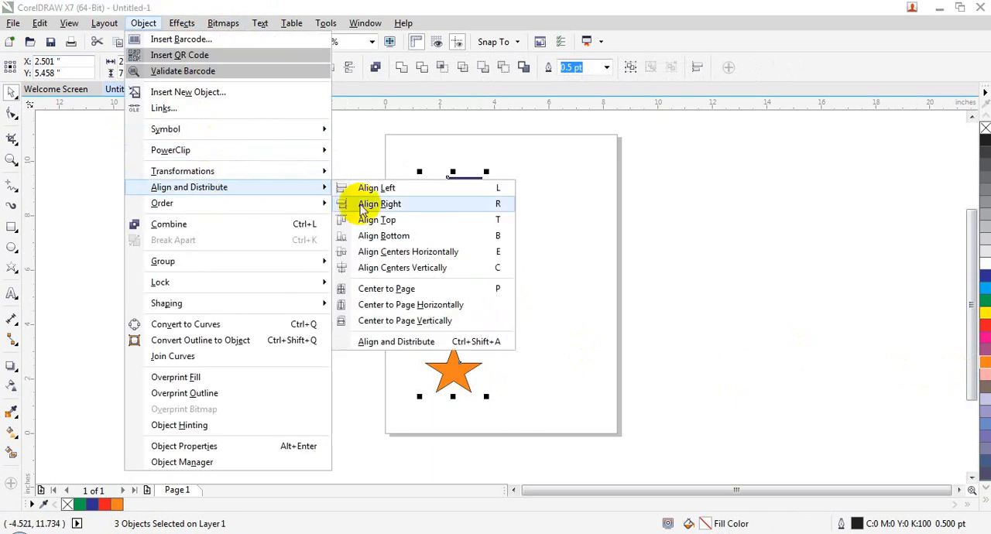
click(373, 236)
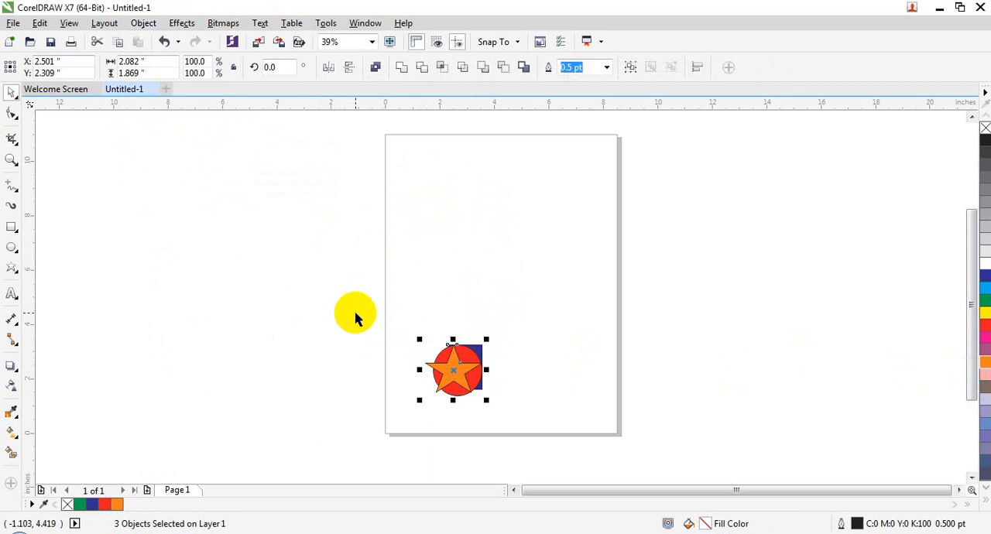
key(ctrl+z)
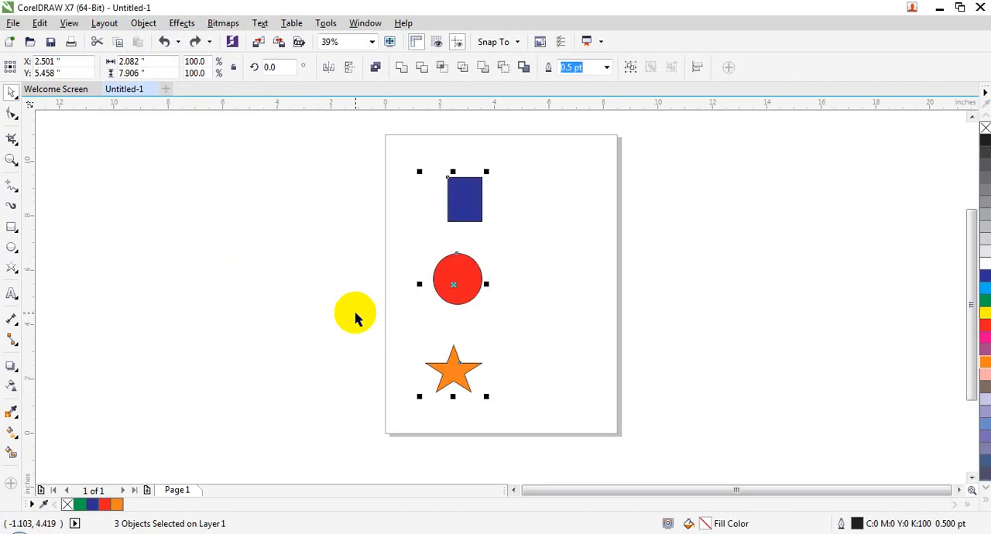
- Try aligning the bottom edges of the rectangle and ellipse with the star, and undo the alignment
click(144, 22)
mouse_move(287, 184)
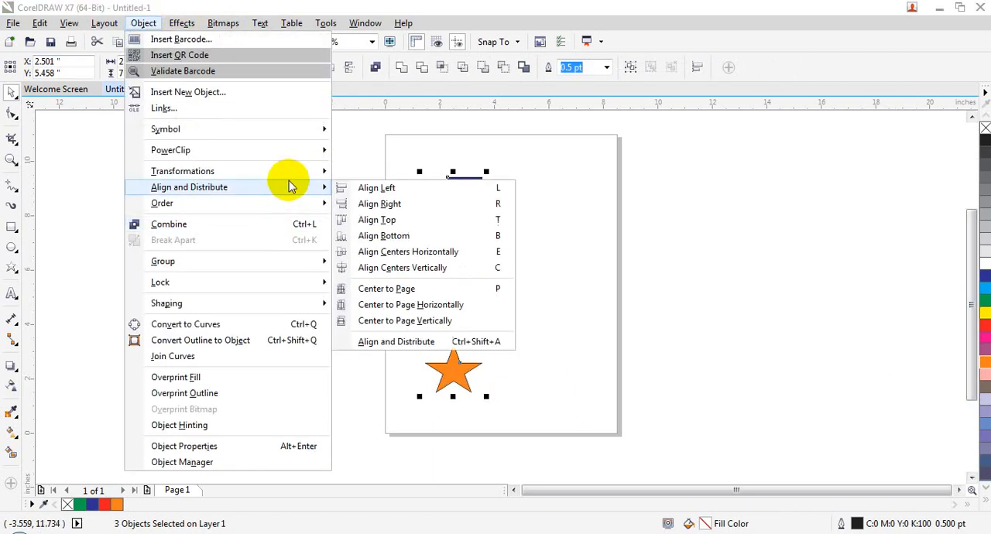
click(364, 231)
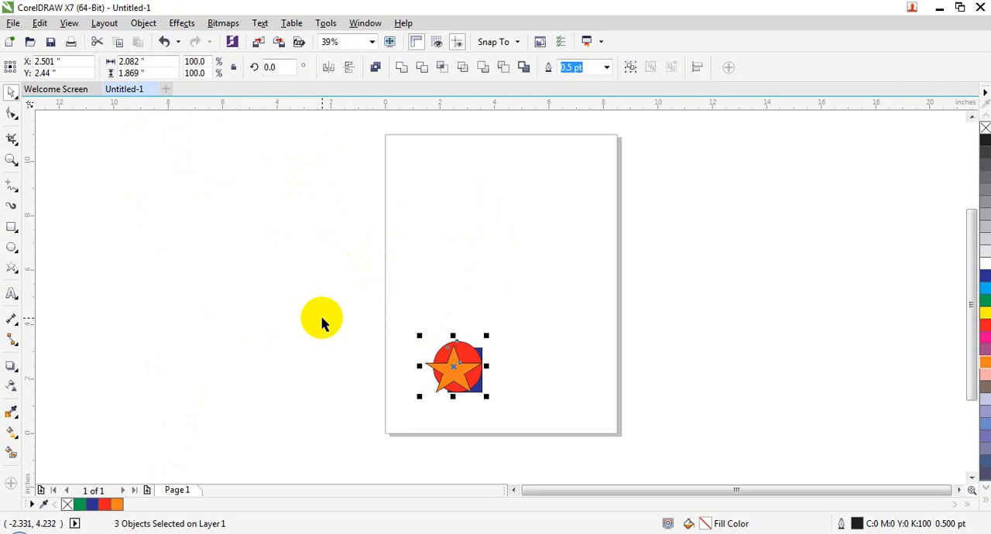
key(ctrl+z)
- Try aligning the centers of the rectangle and ellipse horizontally with the star, and undo the alignment
click(144, 23)
mouse_move(261, 216)
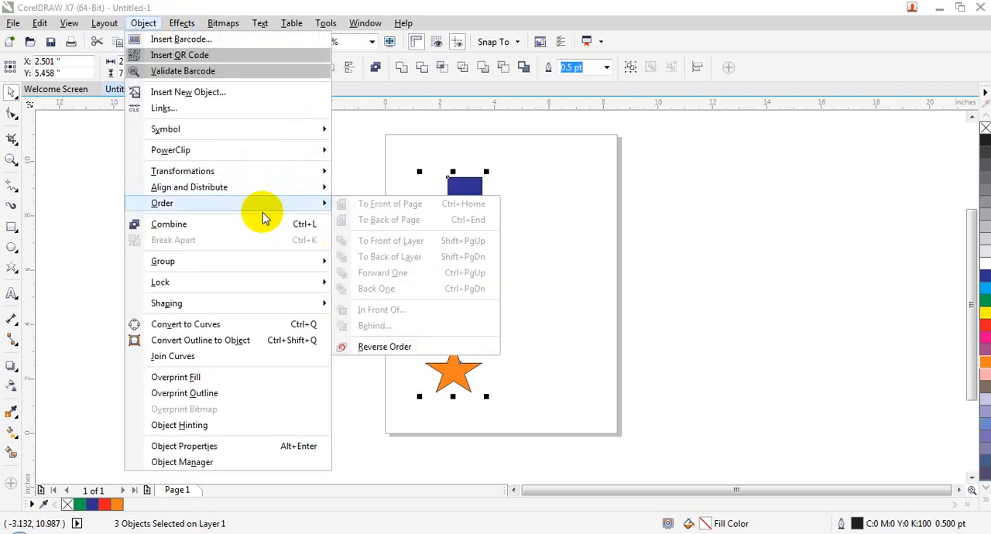
mouse_move(283, 189)
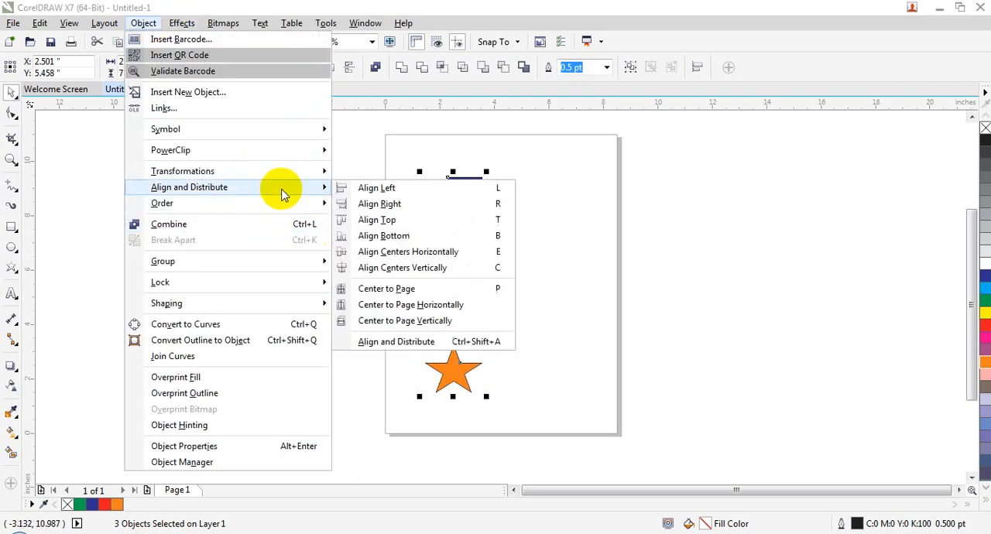
click(414, 256)
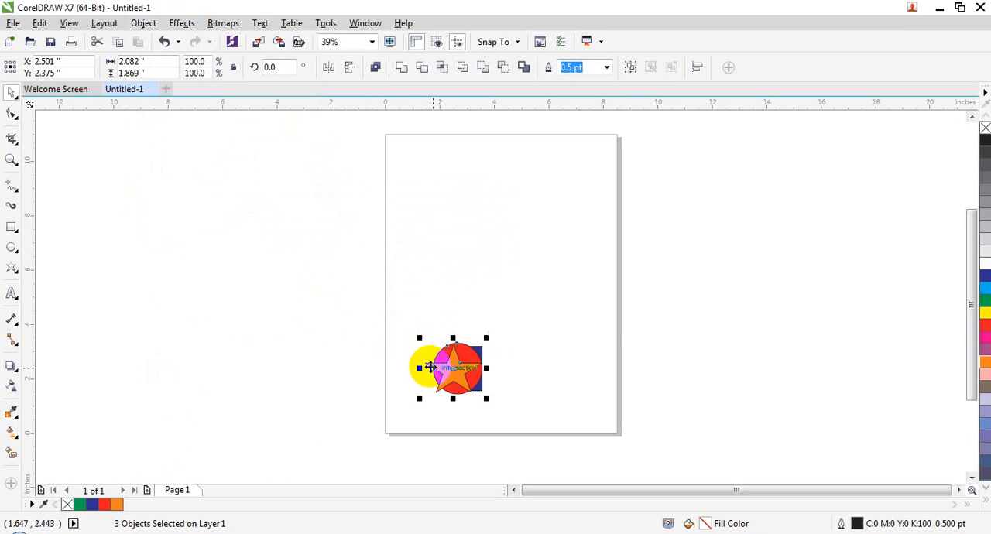
key(ctrl+z)
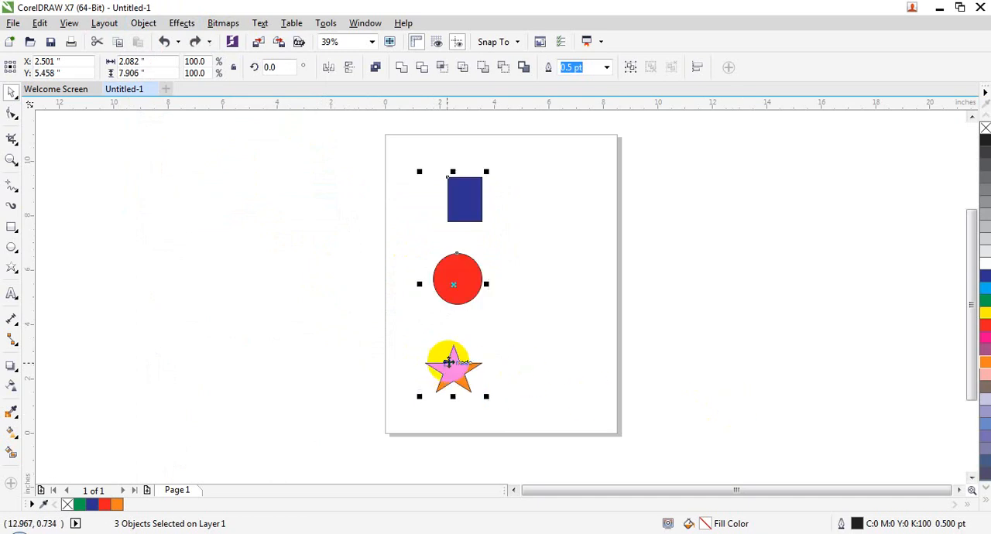
- Move the rectangle to about X 6.36, Y 6.30 in and the star off the page to about X 11.82, Y 7.45 in
drag(466, 197, 589, 243)
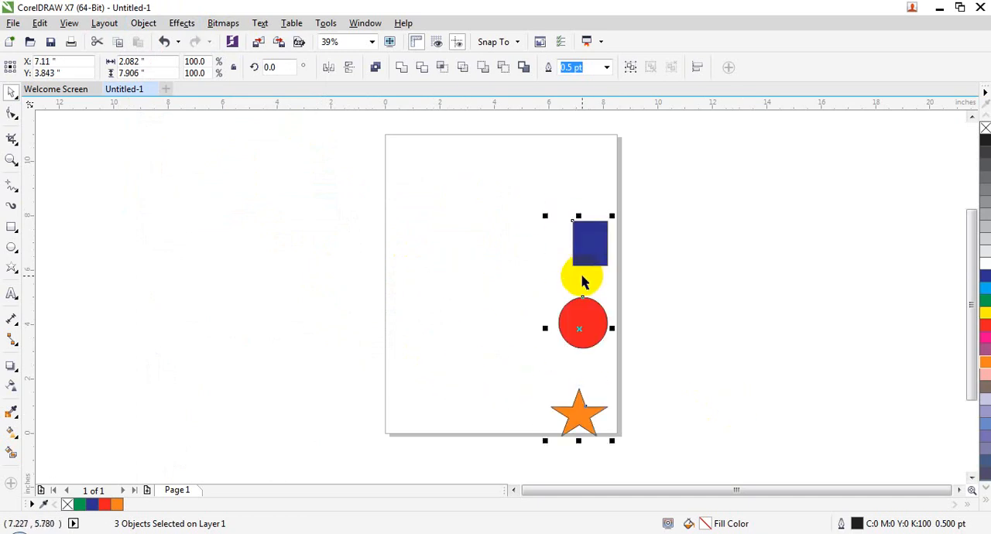
key(ctrl+z)
click(544, 291)
drag(455, 200, 548, 261)
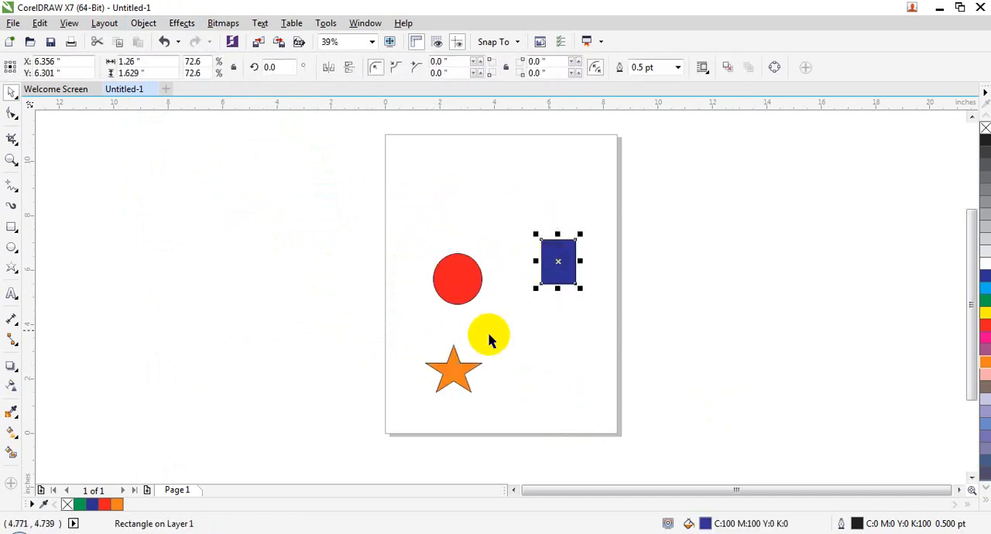
drag(453, 371, 706, 230)
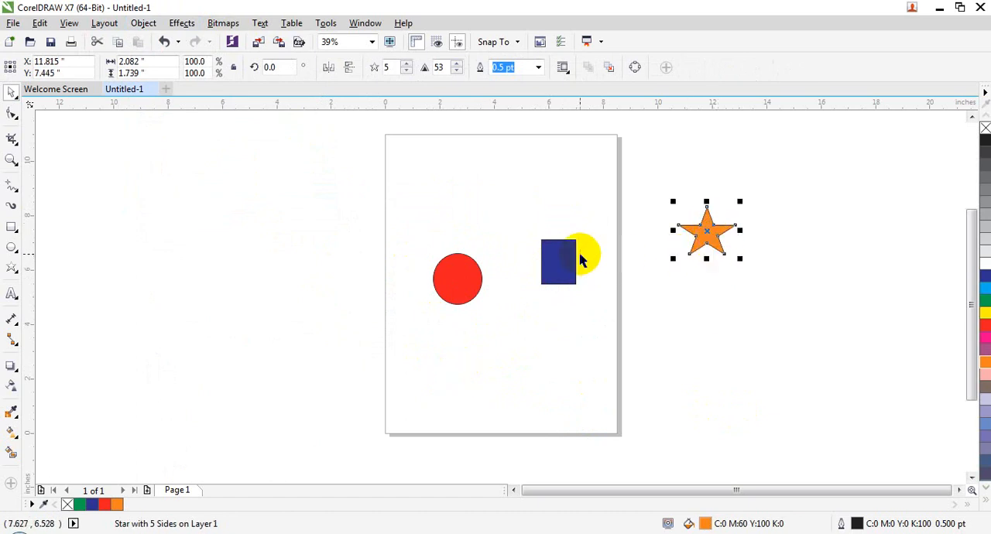
- Select the star, rectangle and ellipse, picking the ellipse last, and align their centers horizontally
shift+click(559, 255)
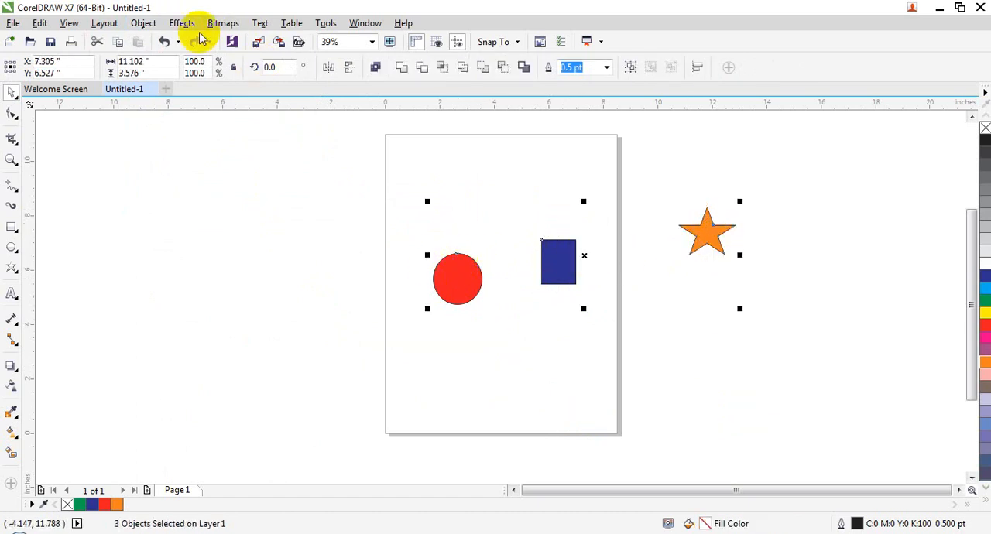
click(143, 23)
mouse_move(219, 191)
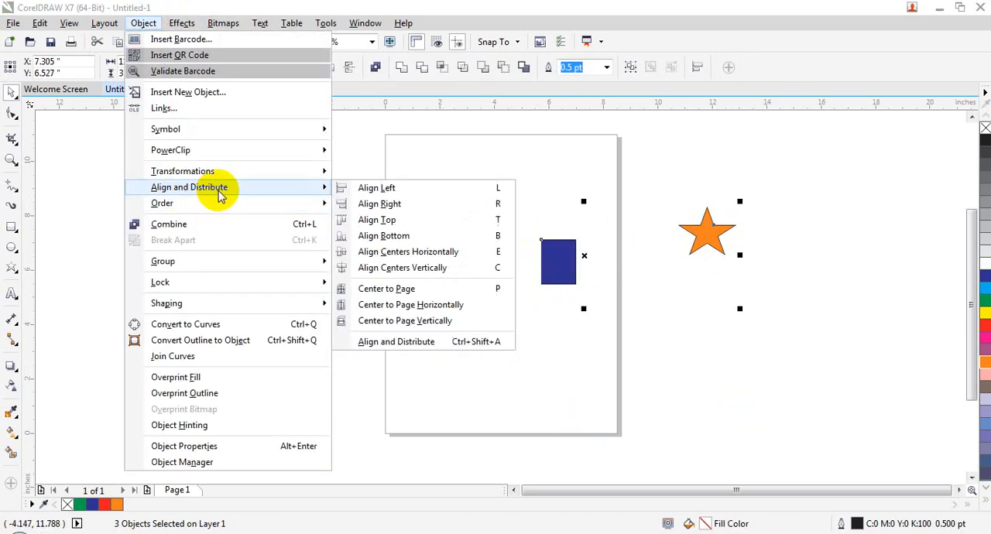
click(417, 267)
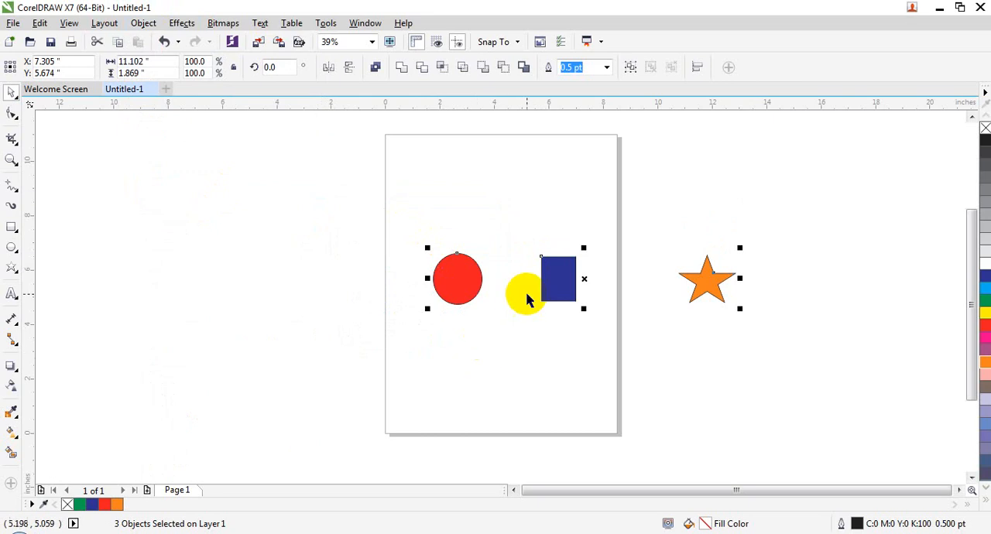
- Move the rectangle to about X 4.09, Y 2.12 in and the star to about X 4.00, Y 9.30 in
click(542, 364)
drag(565, 292, 504, 379)
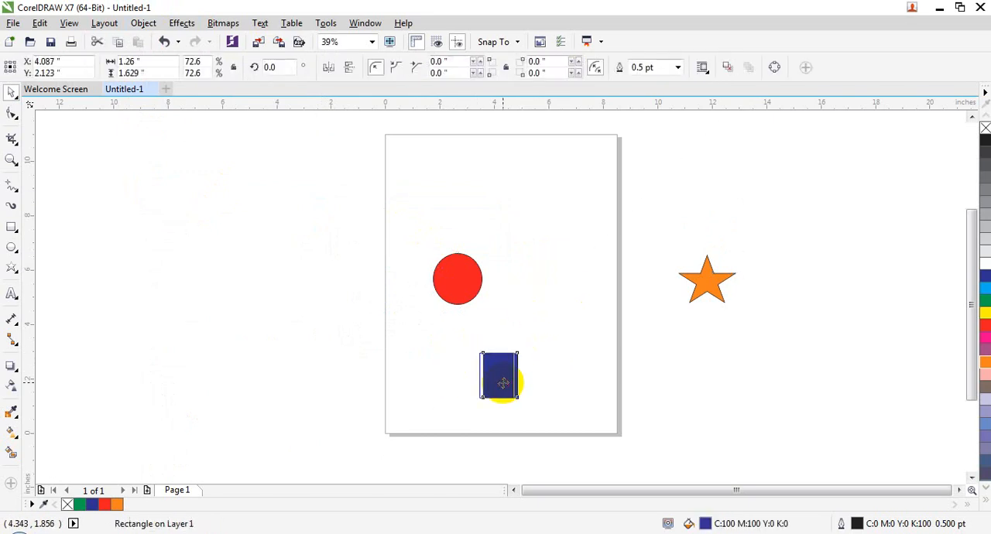
drag(705, 282, 512, 184)
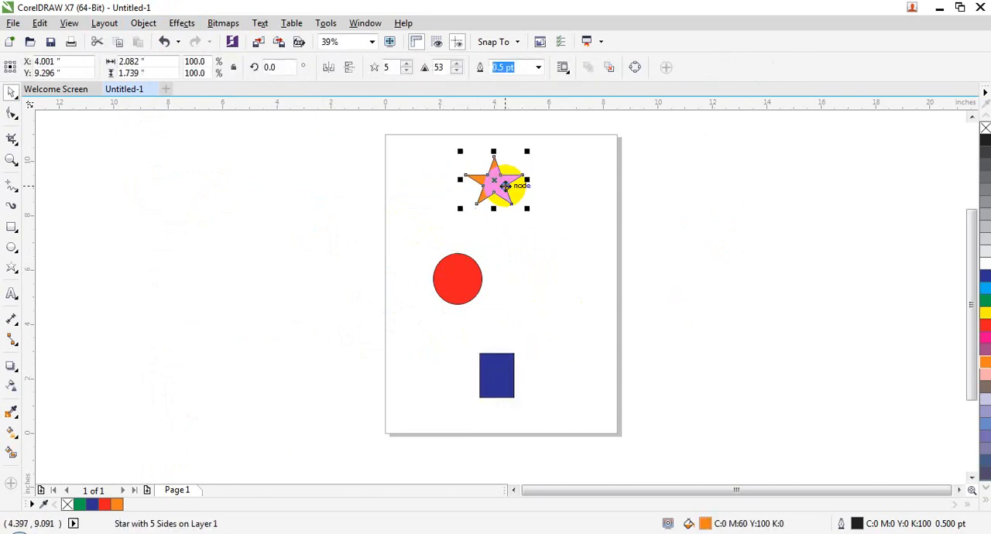
- Select the star, ellipse and rectangle, picking the rectangle last, and align their centers vertically
shift+click(469, 285)
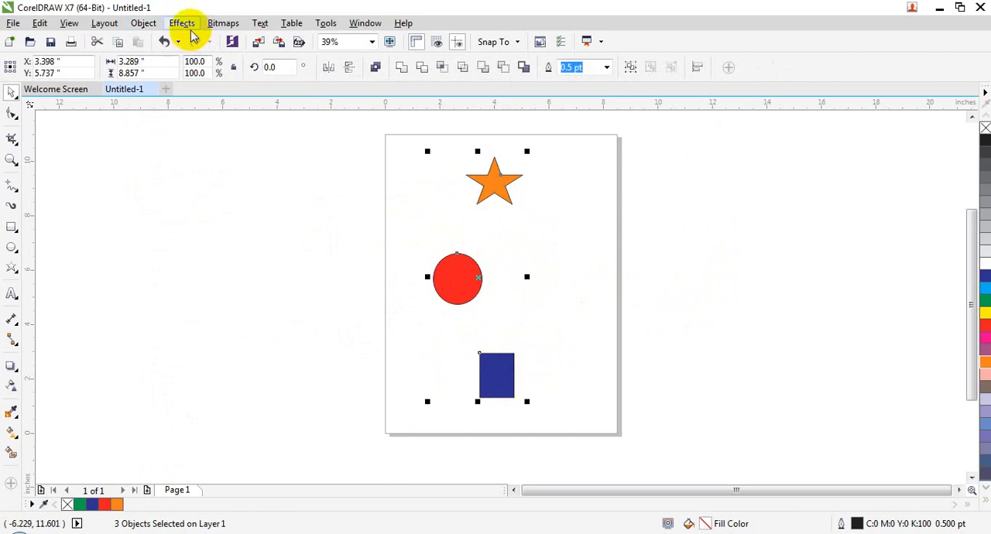
click(143, 23)
mouse_move(219, 192)
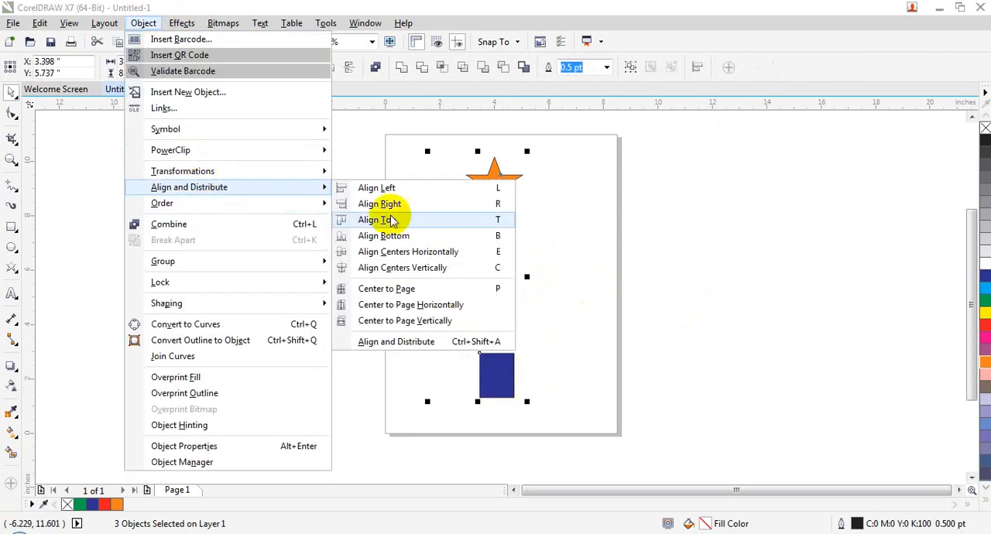
click(419, 265)
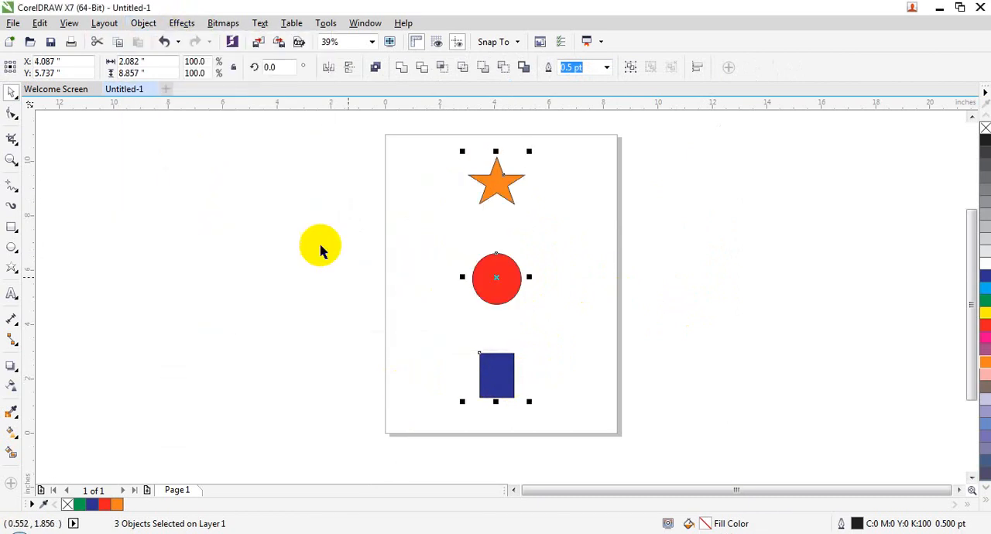
- Try centering the three selected shapes on the page, undo that together with the vertical center alignment, and clear the selection
click(143, 23)
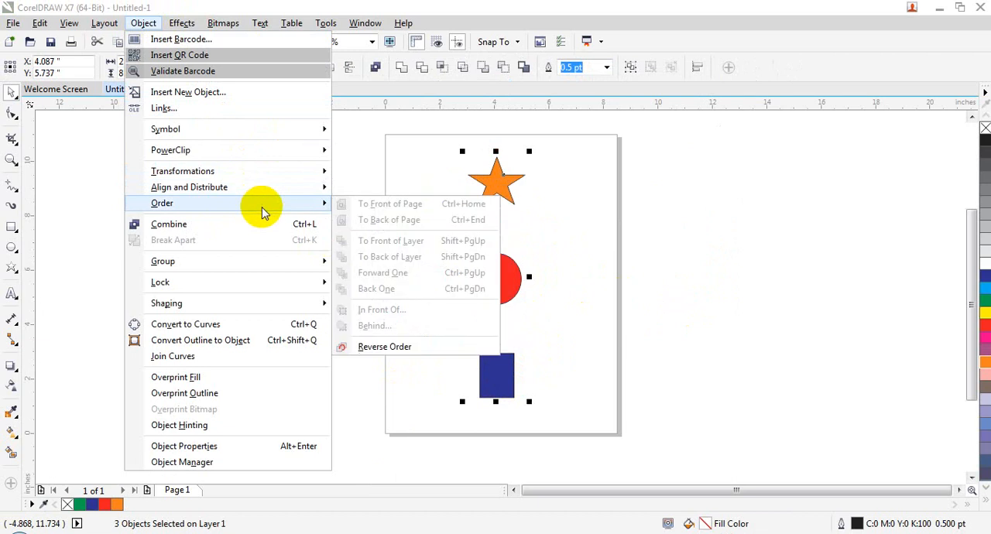
mouse_move(325, 197)
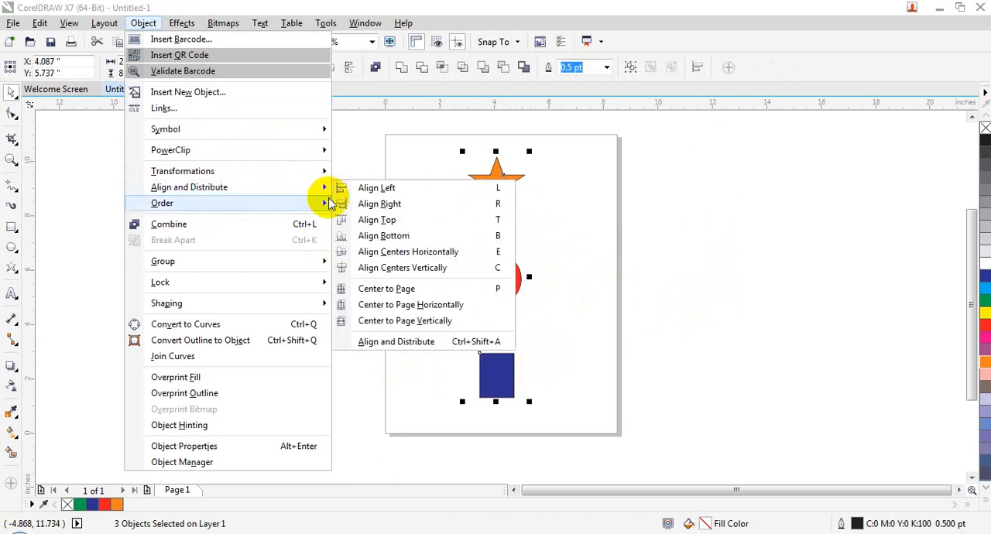
click(403, 293)
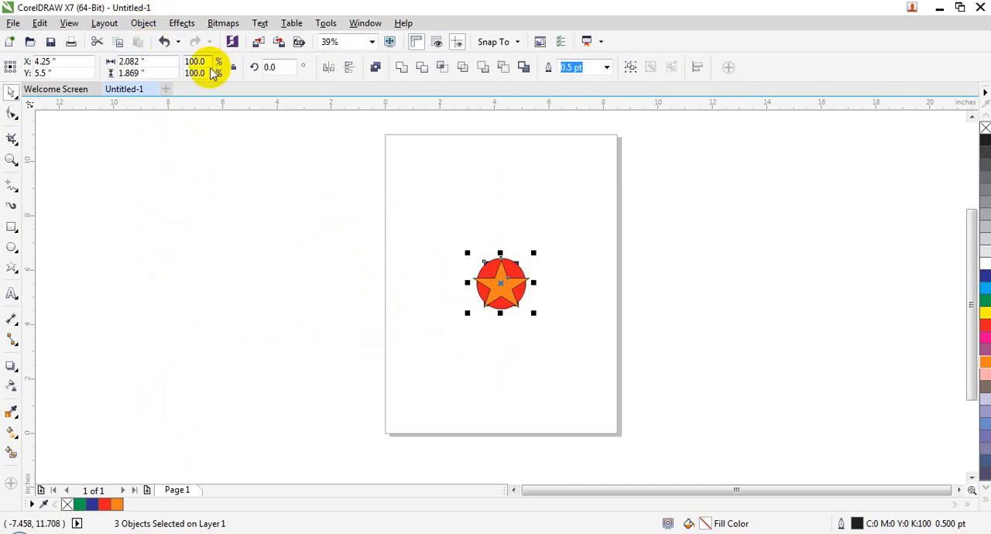
key(ctrl+z)
click(486, 184)
click(549, 272)
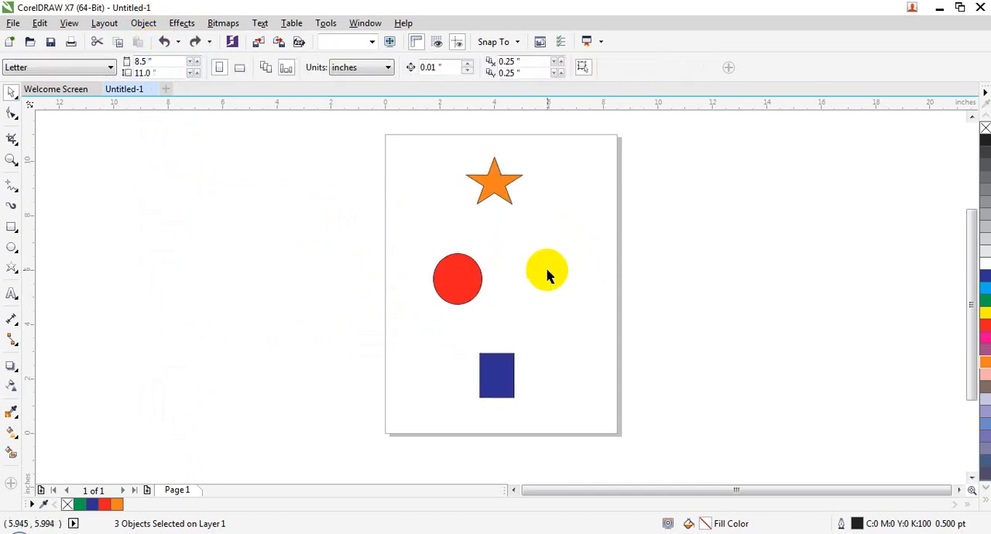
- Delete the ellipse, the star and the rectangle from the page
click(469, 261)
key(Delete)
click(475, 191)
key(Delete)
click(488, 354)
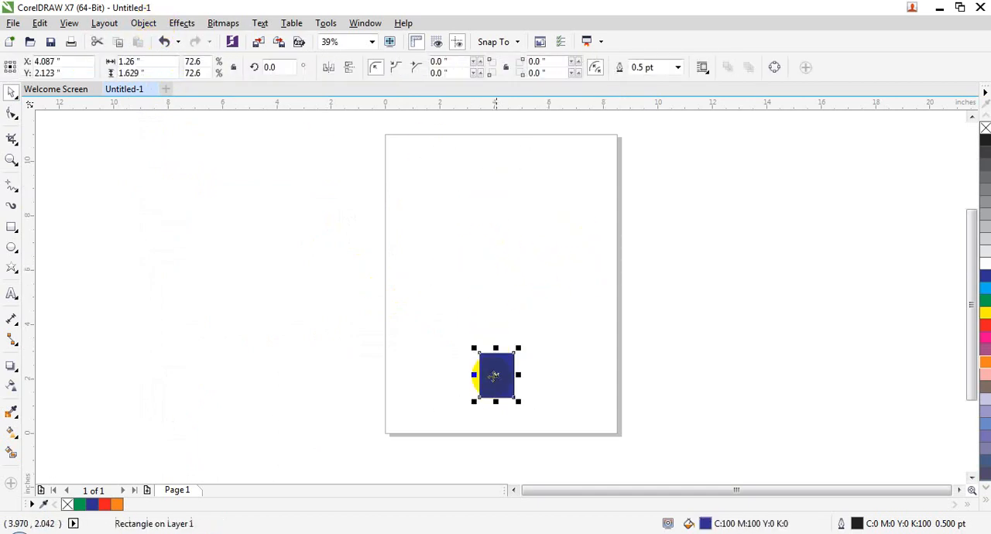
key(Delete)
click(361, 298)
- Import the picture aniam1.jpg and place it near the page's upper edge at about 1.74 in wide
click(11, 22)
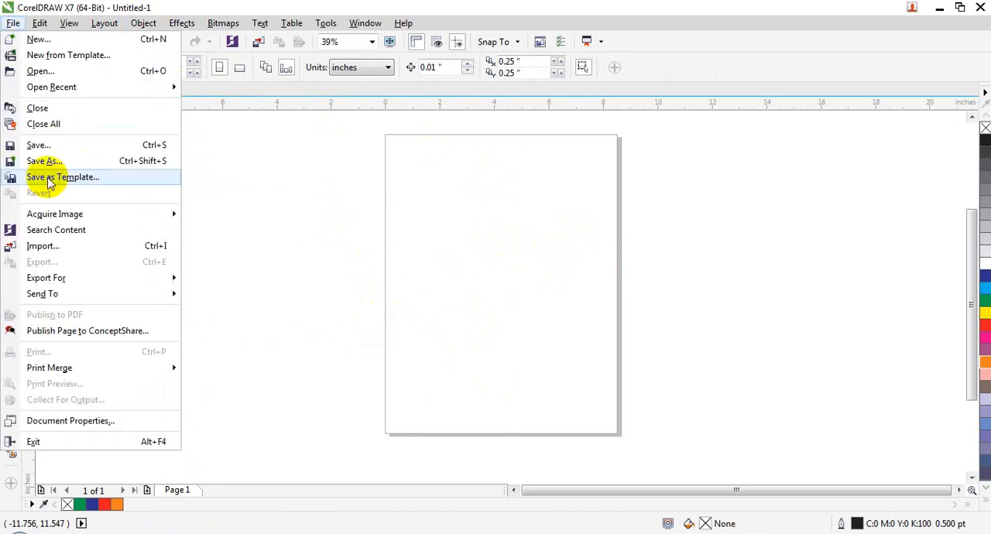
click(57, 245)
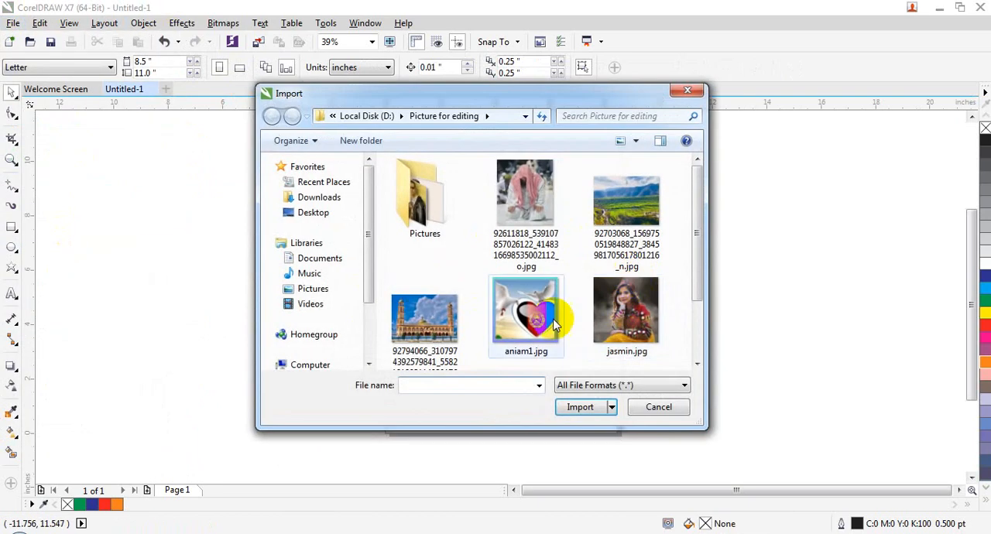
double_click(545, 329)
drag(468, 145, 515, 191)
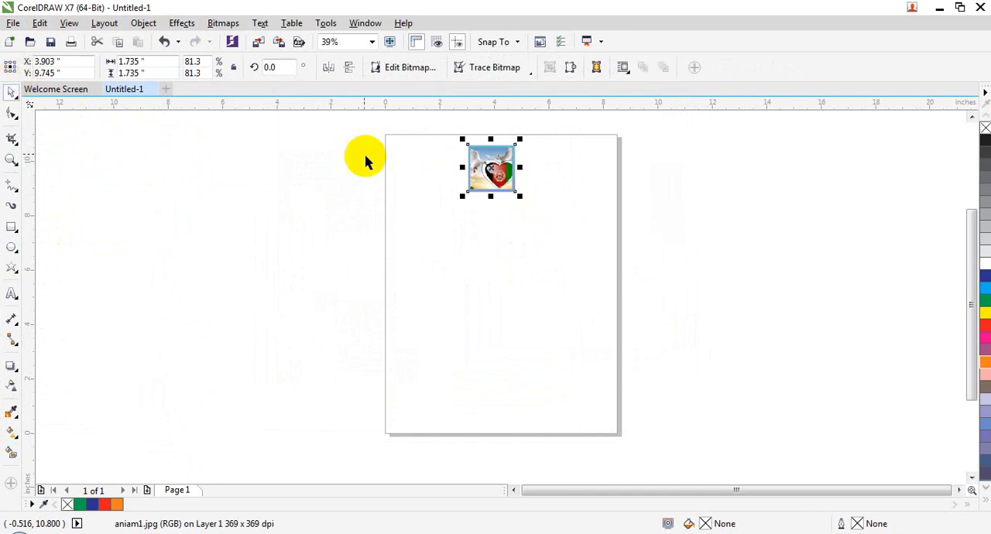
- Center the imported picture on the page, and also apply Center to Page Horizontally to it
click(135, 23)
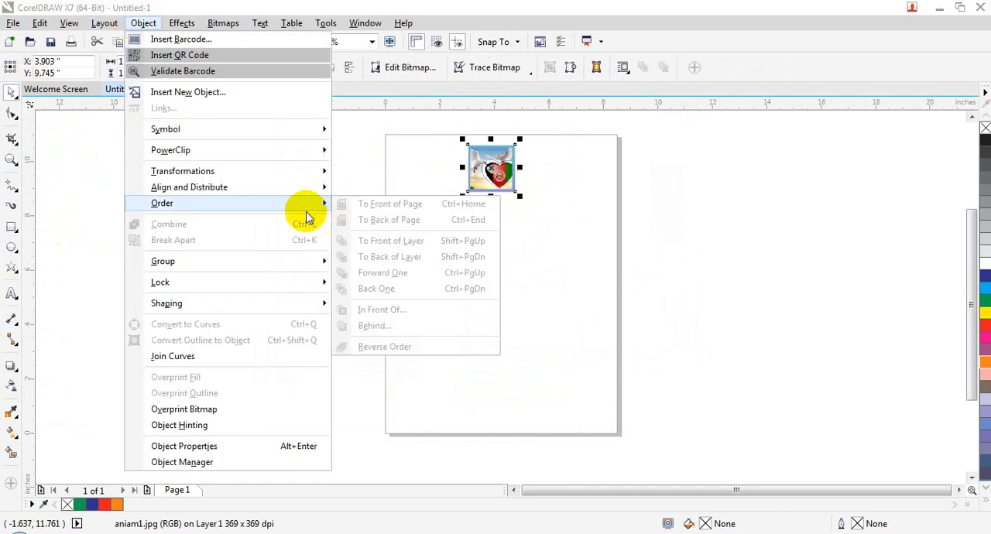
mouse_move(310, 189)
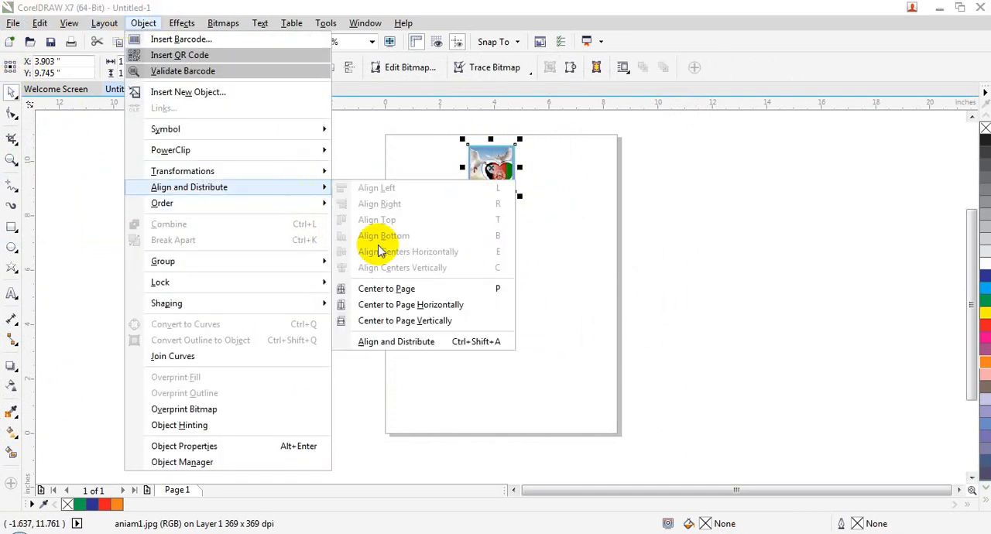
click(397, 288)
click(139, 24)
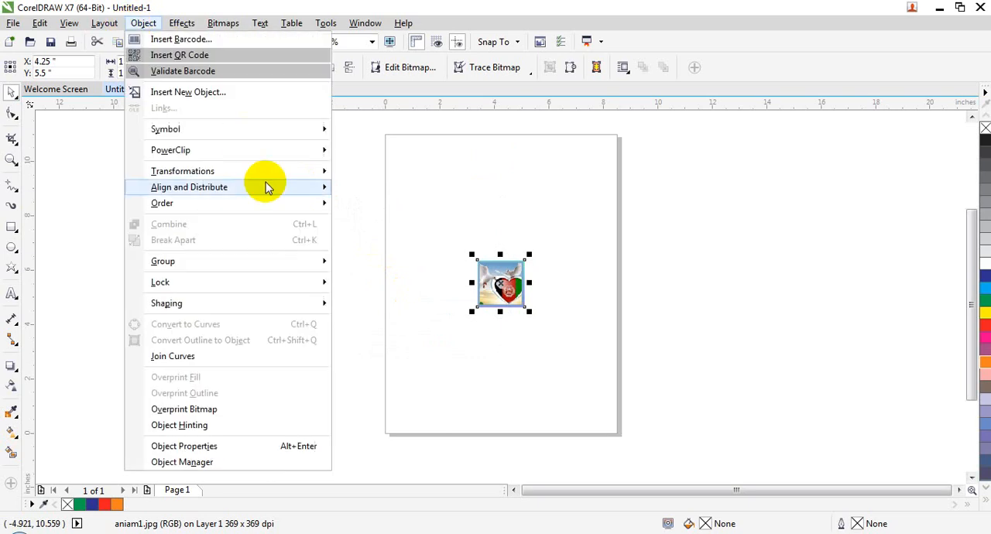
mouse_move(302, 191)
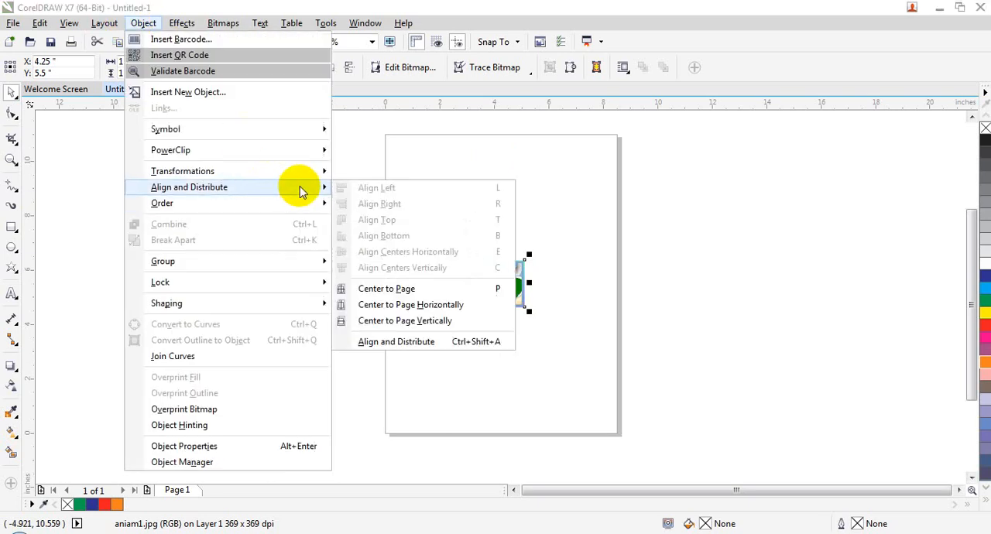
click(446, 306)
- Move the picture near the page's right edge to about X 7.28, Y 6.72 in, and center it horizontally on the page
drag(584, 250, 583, 250)
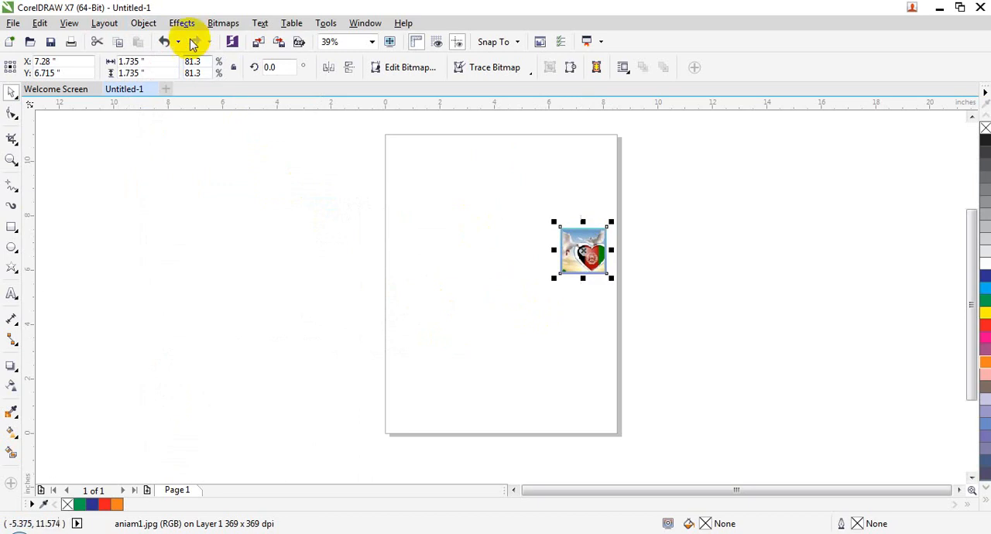
click(143, 22)
mouse_move(273, 191)
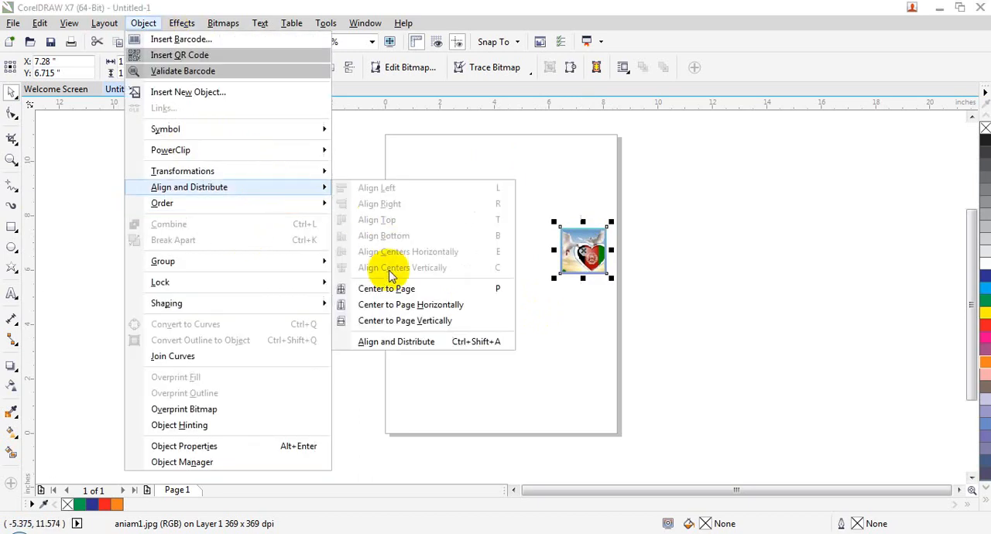
click(404, 303)
- Move the picture to the page's lower left at about X 2.10, Y 3.89 in, and center it vertically on the page
drag(503, 256, 444, 328)
click(143, 23)
mouse_move(236, 194)
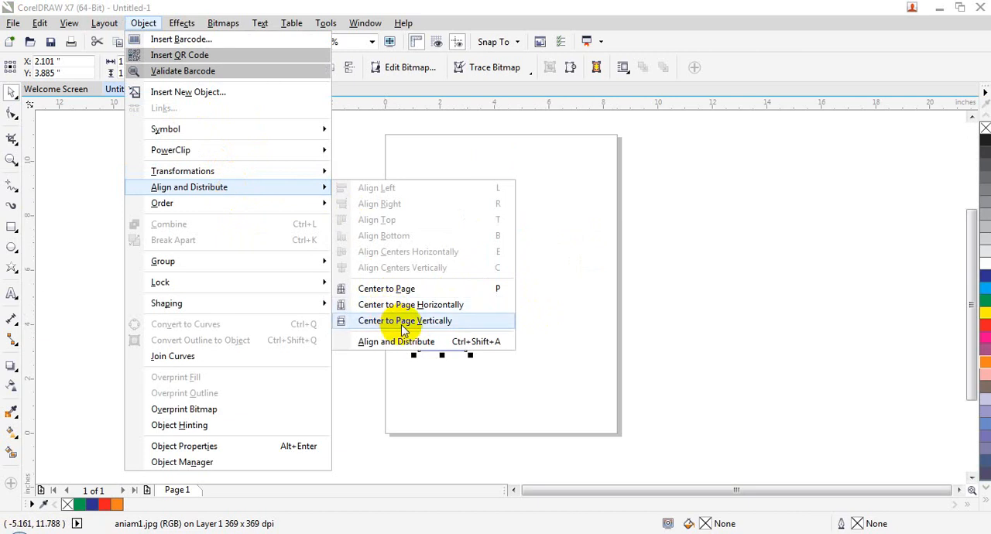
click(402, 324)
- Move the picture just above the page center to about X 4.50, Y 6.69 in, and open the Align and Distribute settings
drag(445, 283, 507, 249)
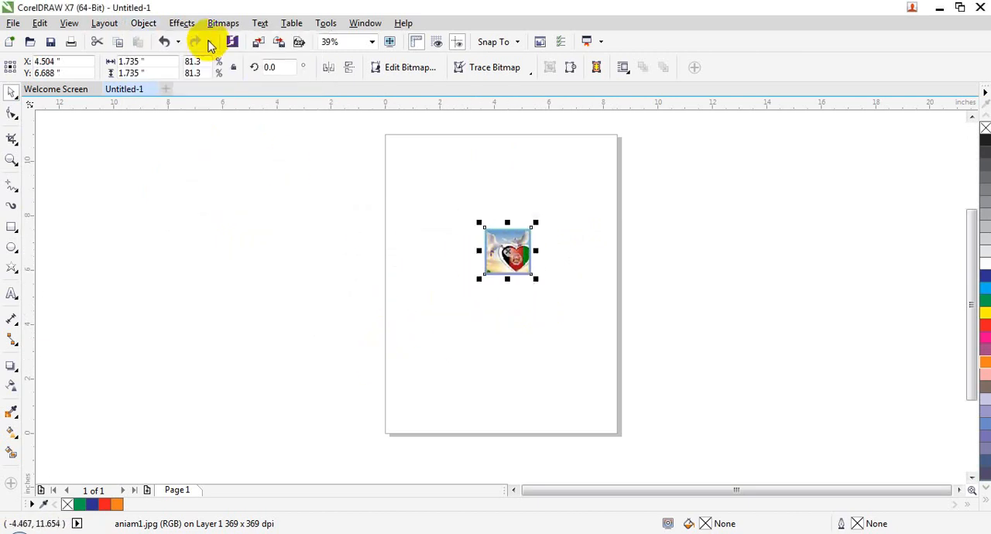
click(161, 24)
mouse_move(283, 187)
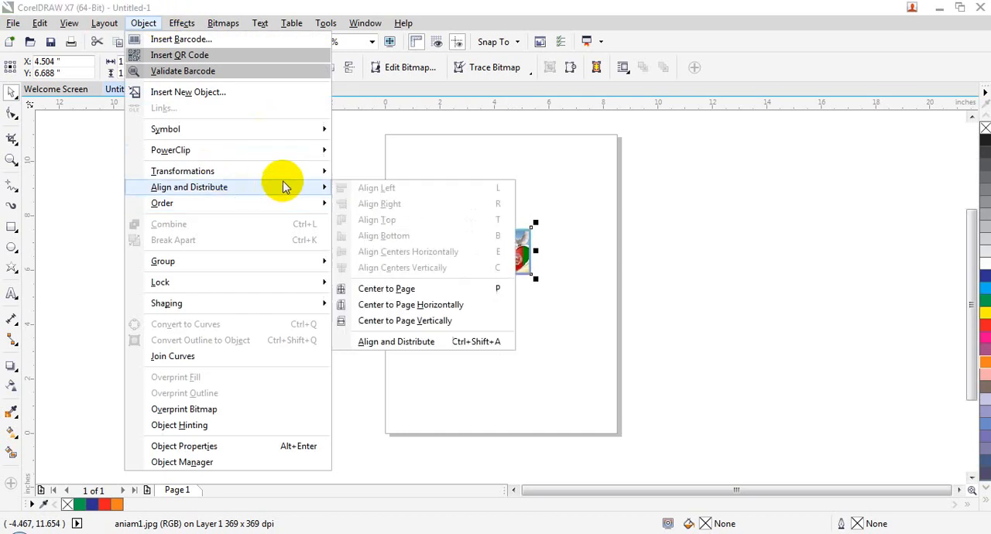
click(403, 341)
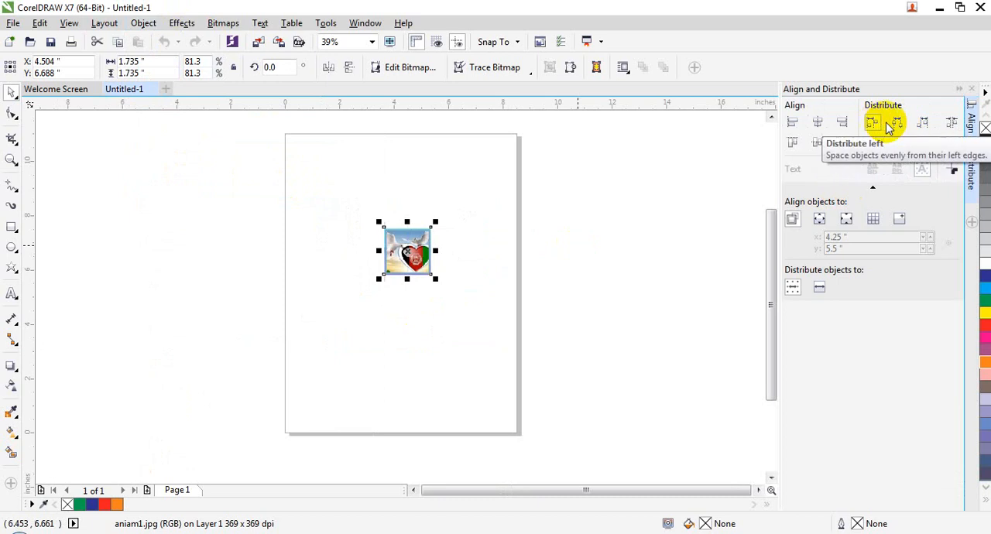
- Try Distribute right on the picture, and align its left edge and horizontal center to the grid
click(923, 124)
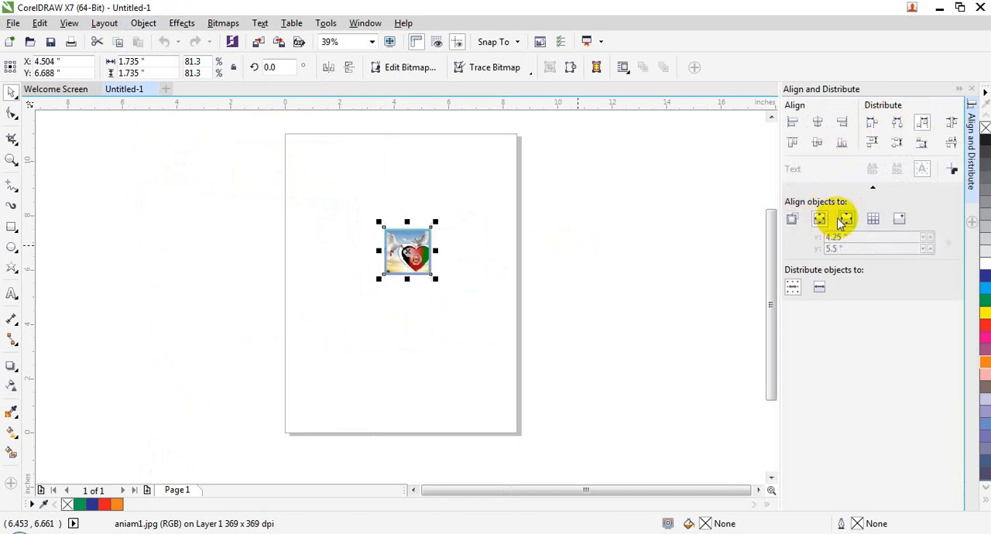
click(873, 219)
click(792, 123)
click(817, 122)
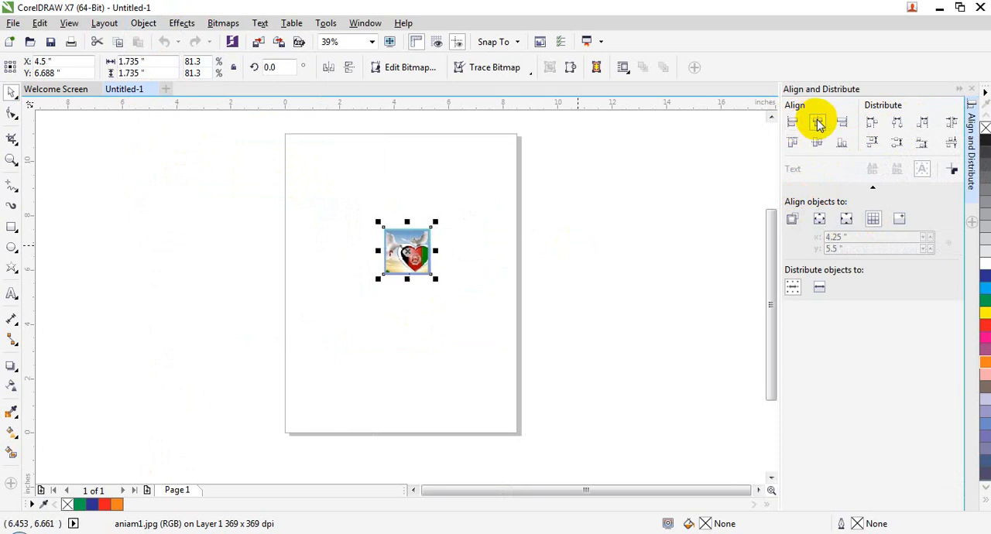
- Align the picture's right edge, bottom edge and top edge to the grid in turn
click(842, 122)
click(837, 146)
click(802, 145)
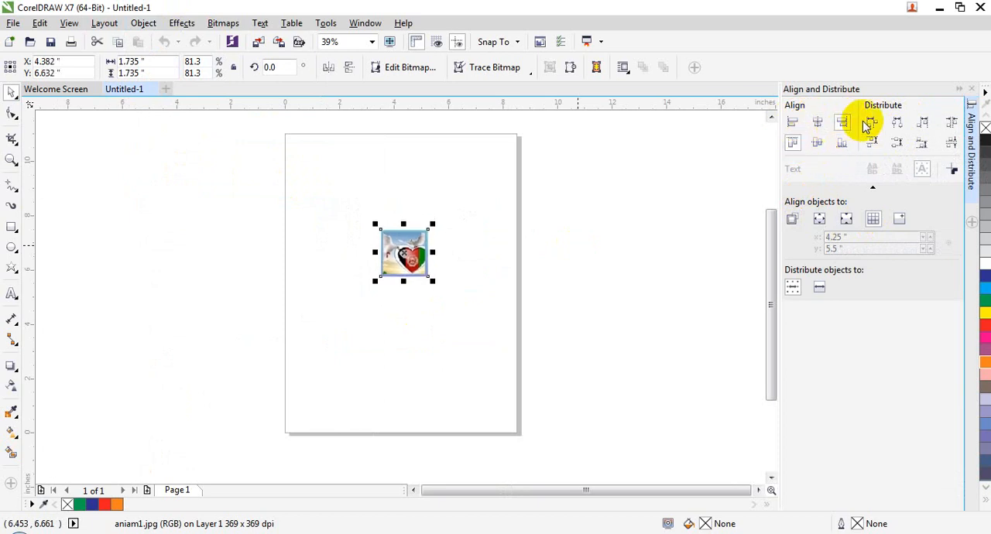
- Try distributing the picture by its bottom edge, vertical center, right edge and top edge
click(930, 152)
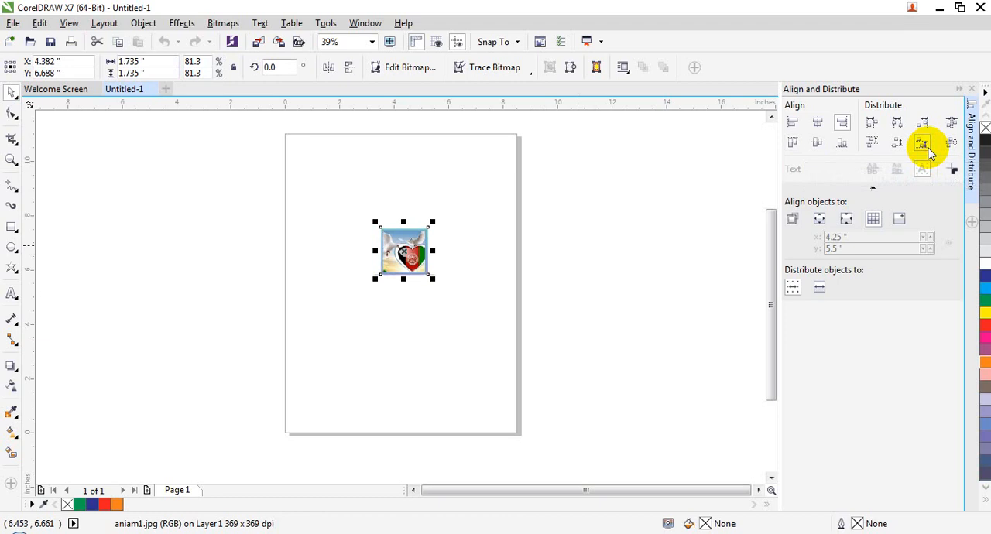
click(901, 151)
click(921, 122)
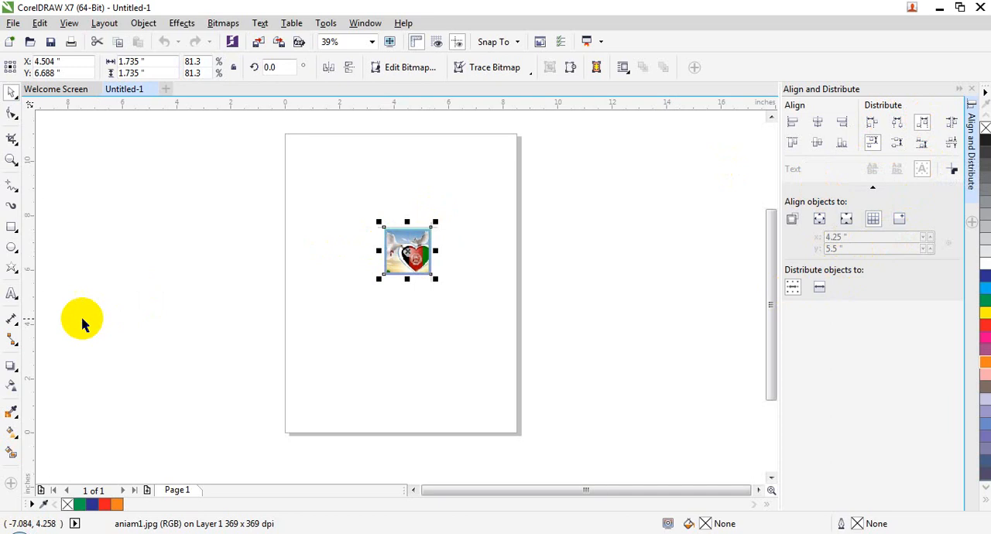
- Draw a paragraph text frame about 7.29 by 5.05 in overlapping the page's left edge, and set its font size to 48 pt
click(11, 294)
drag(110, 208, 307, 345)
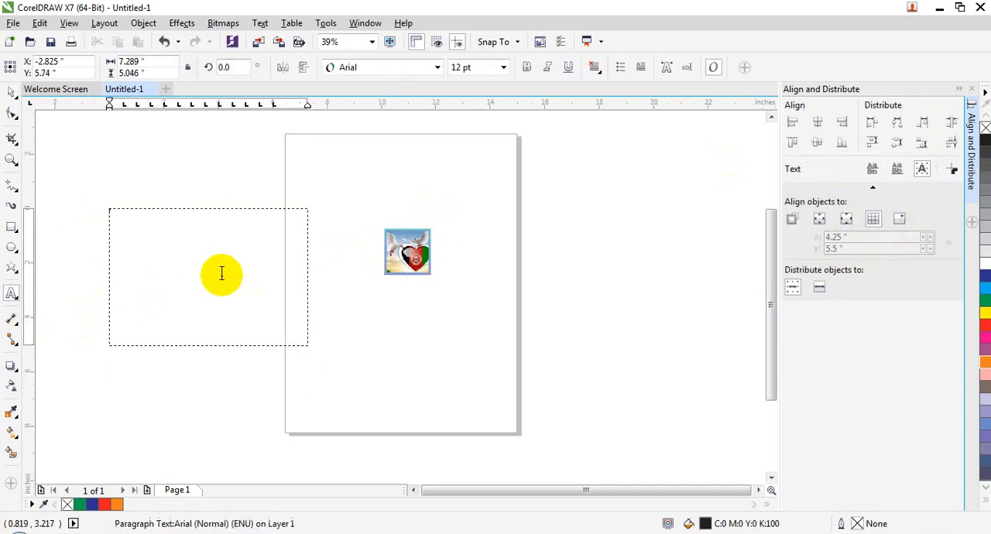
click(503, 67)
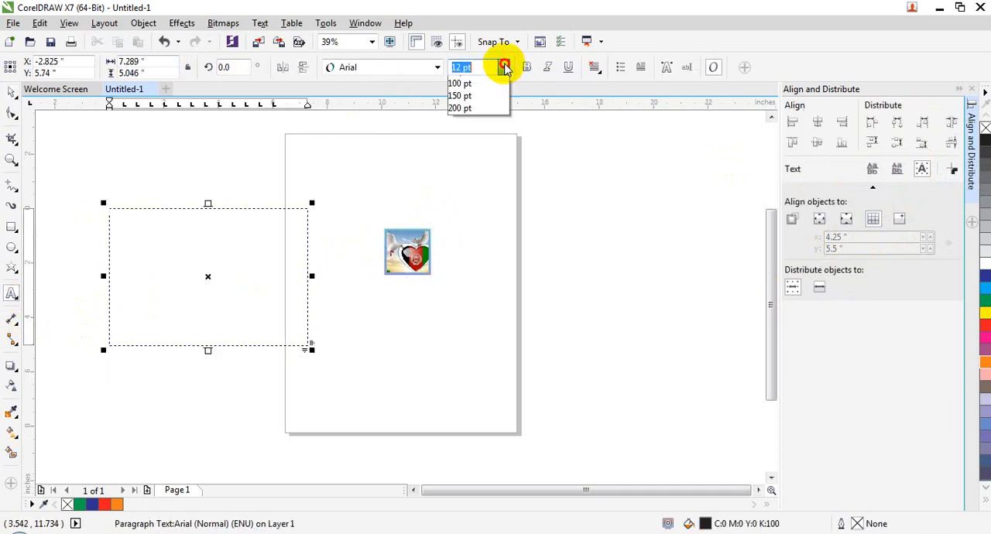
click(464, 234)
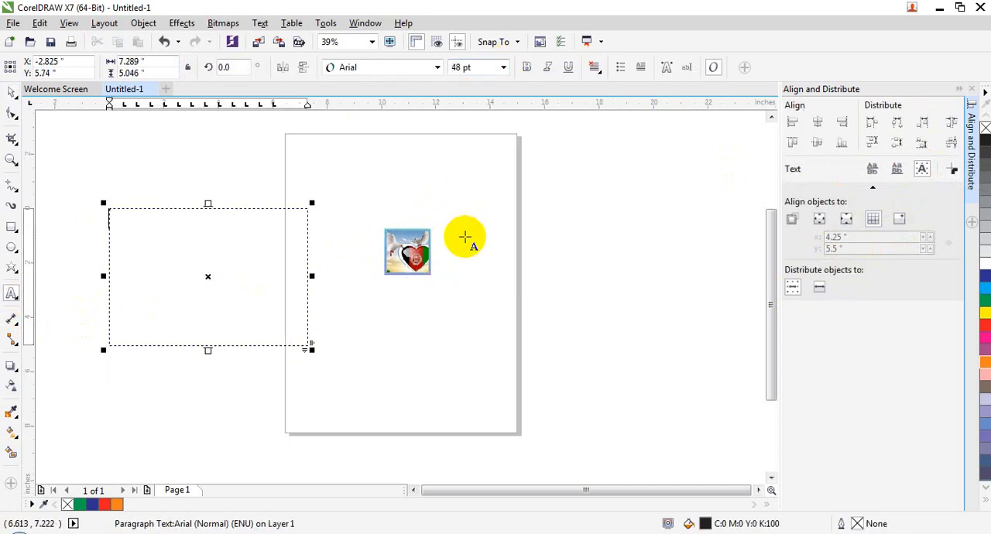
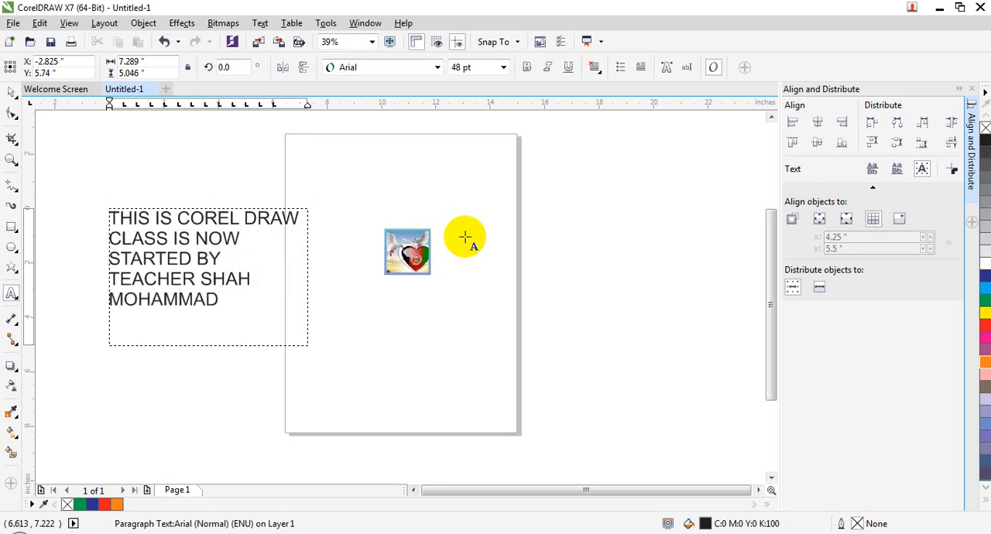
- Turn on Use outline for the paragraph text and try distributing the frame by its top edge, left edge and horizontal center
click(12, 92)
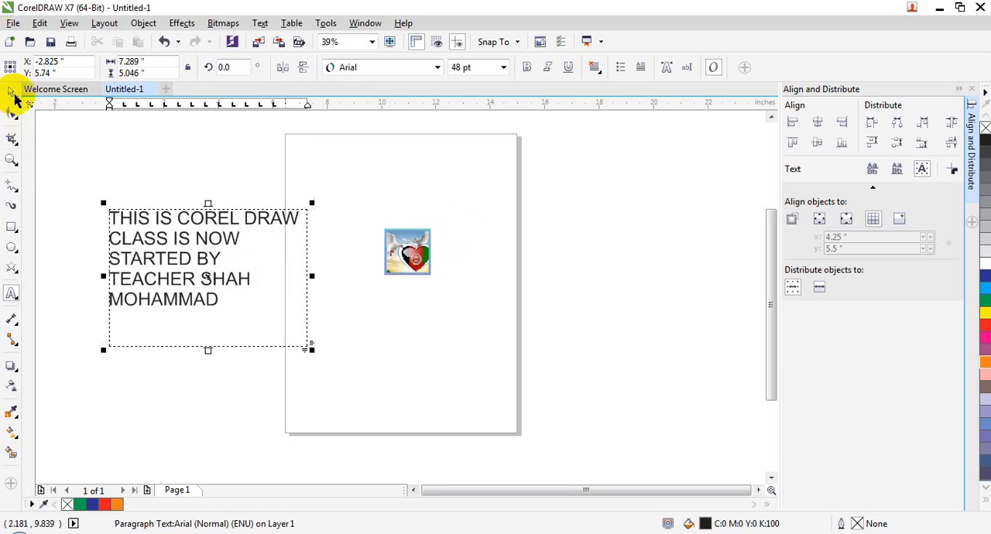
click(227, 256)
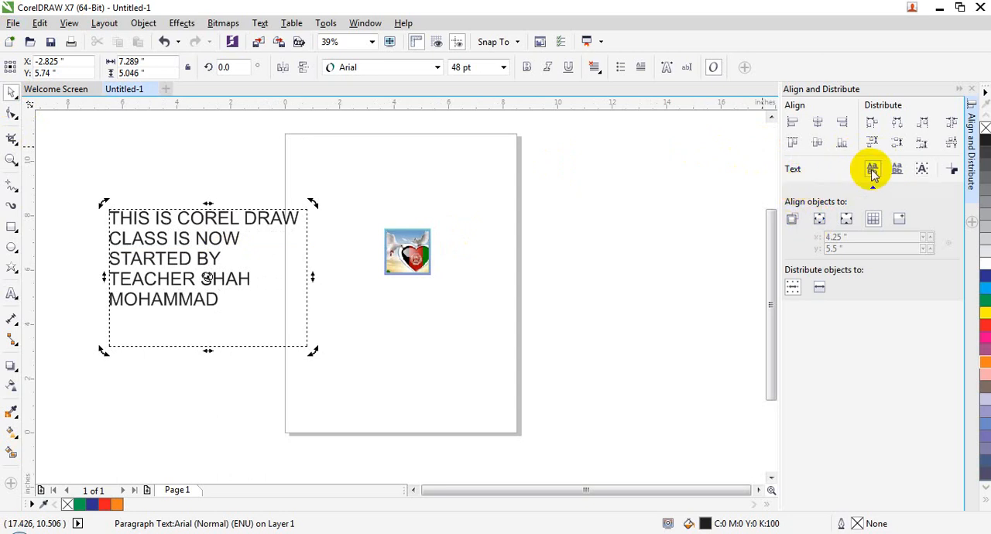
click(954, 171)
click(872, 147)
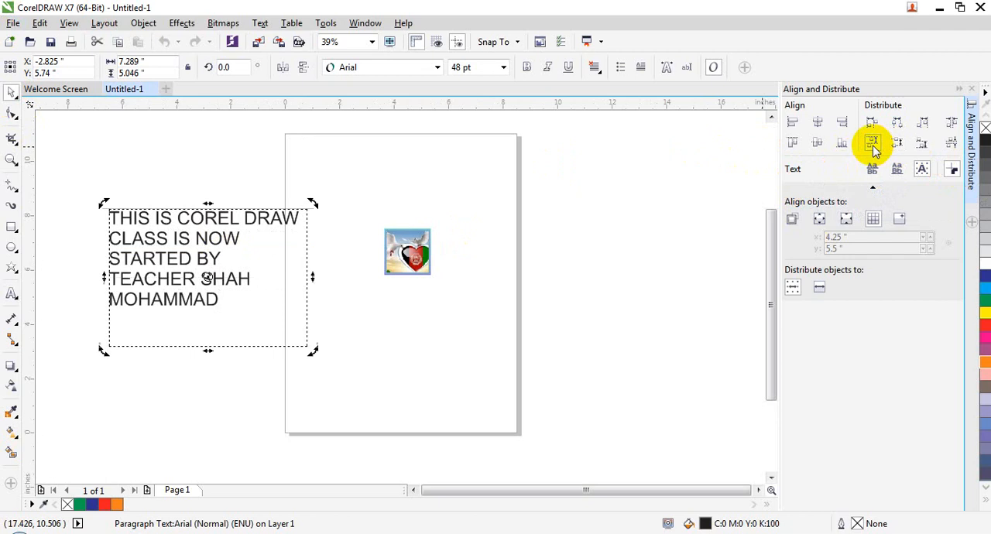
click(872, 123)
click(900, 124)
click(410, 332)
click(228, 286)
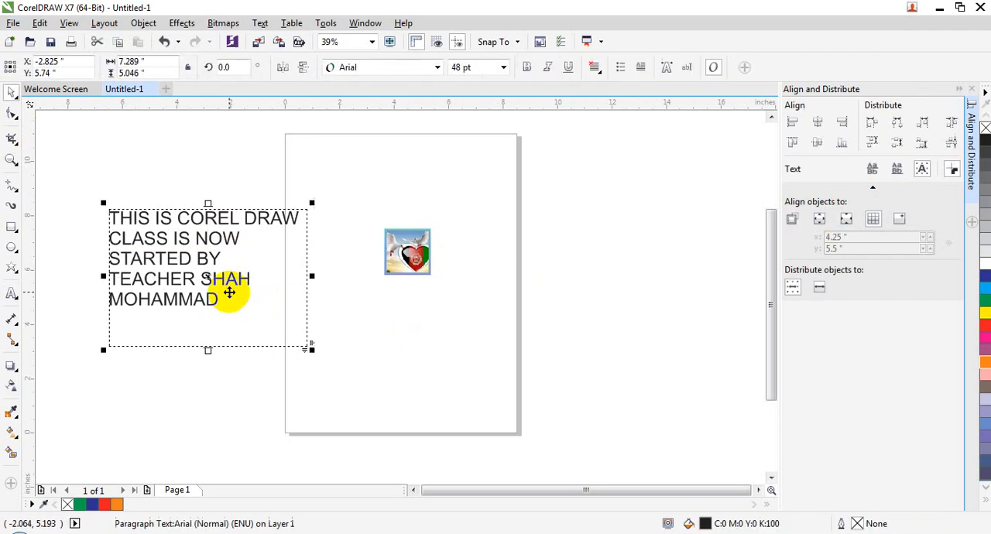
- Select all the paragraph's text and try the first line baseline and bounding box references with Distribute bottom
click(12, 294)
click(277, 292)
drag(277, 292, 95, 162)
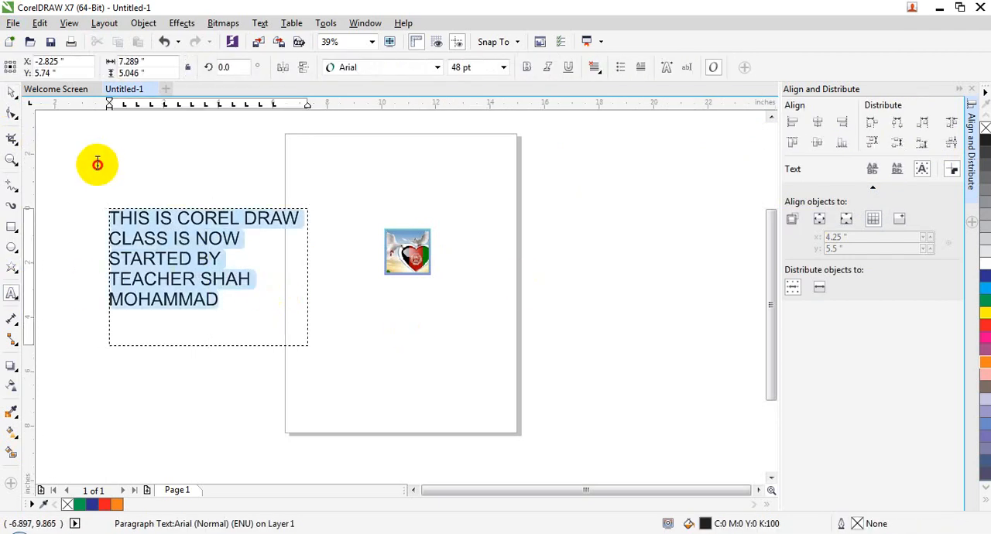
click(871, 170)
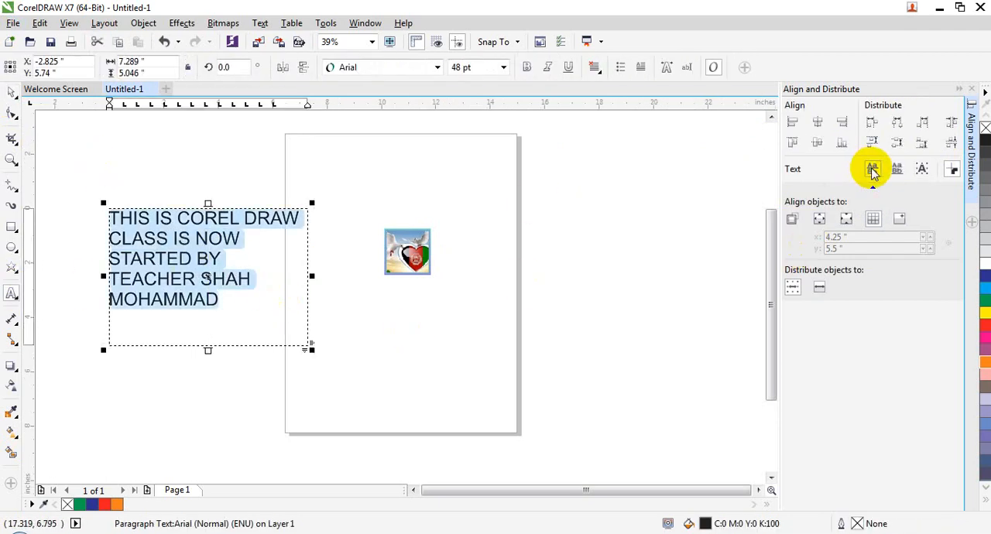
click(922, 170)
click(921, 142)
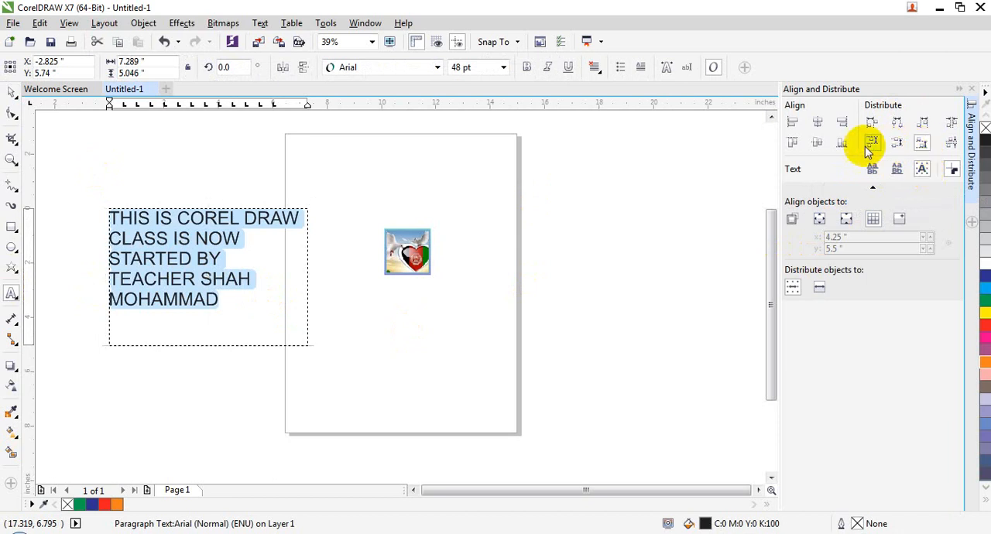
- Try aligning the paragraph text vertically and horizontally by its edges and centers, and distributing it by left edge and vertical spacing
click(813, 142)
click(791, 143)
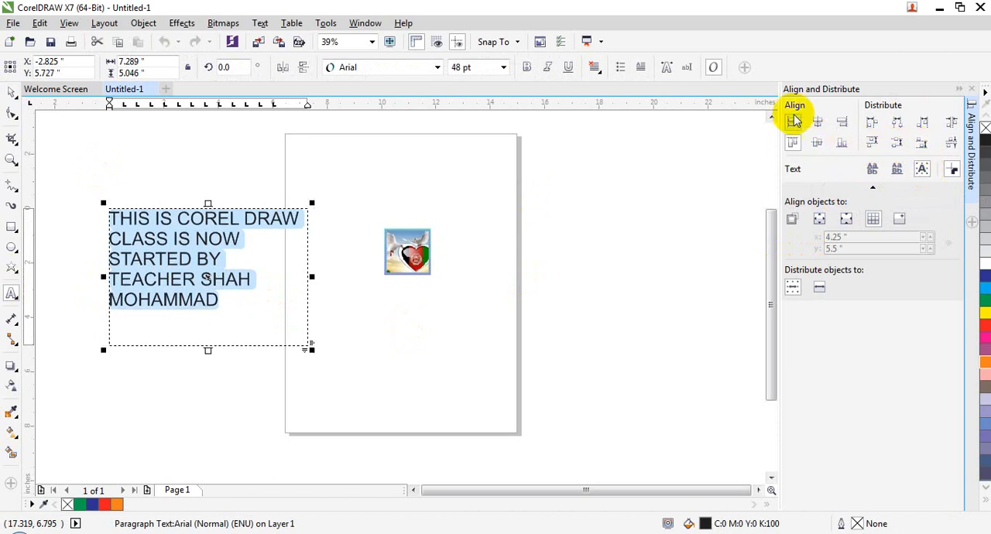
click(793, 119)
click(823, 116)
click(842, 118)
click(873, 120)
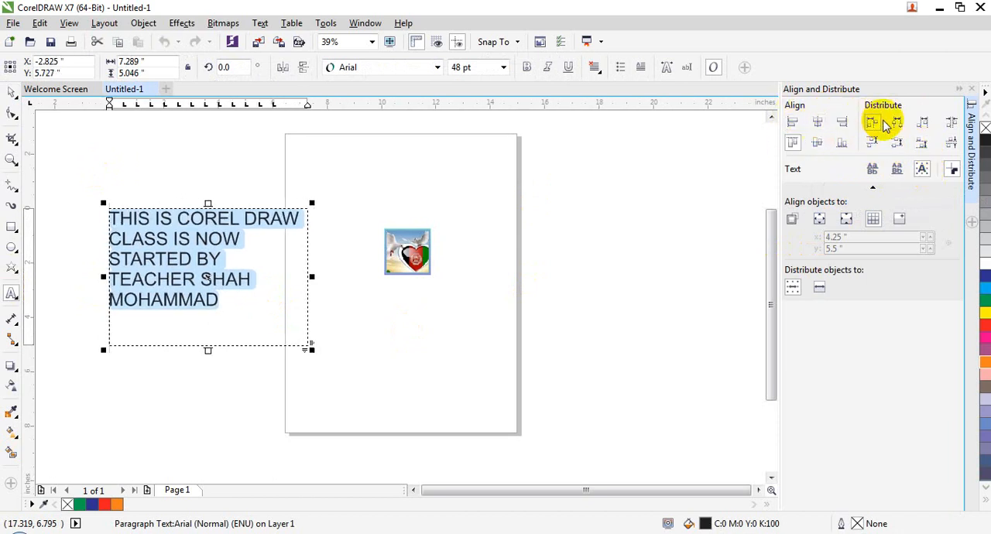
click(948, 140)
- Set the alignment reference to Specified point and leave the paragraph text
click(843, 232)
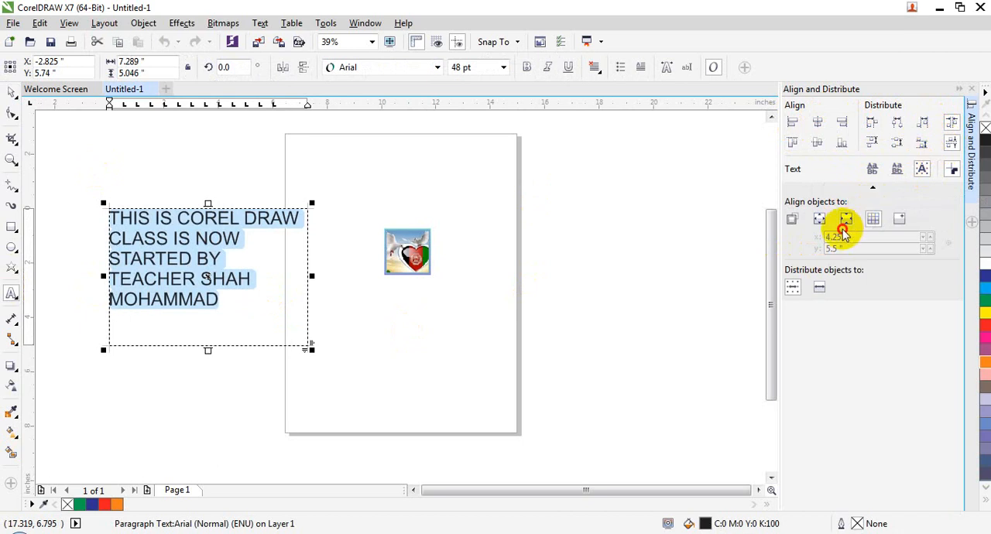
click(898, 219)
click(364, 192)
click(143, 23)
mouse_move(242, 210)
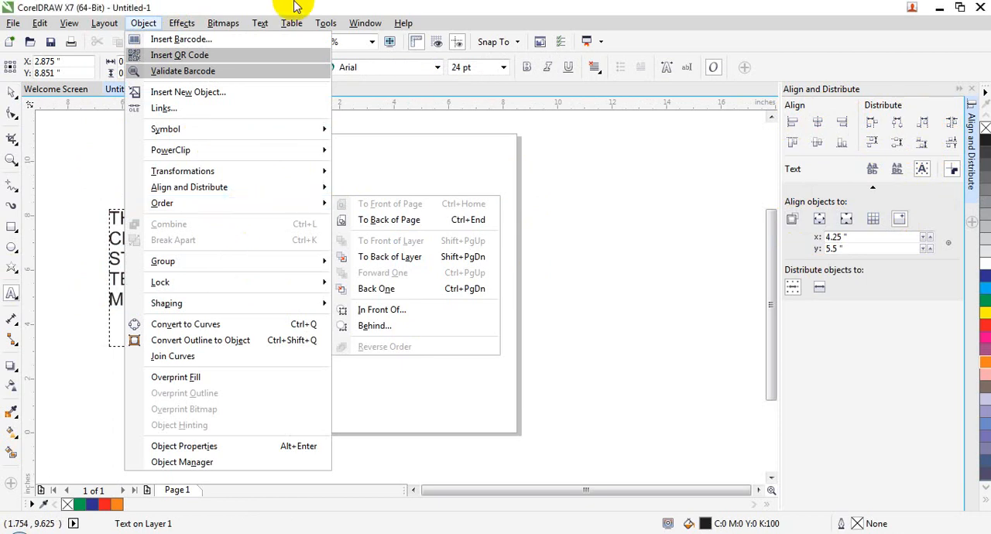
key(Escape)
key(Escape)
- Select all objects and delete the picture and the paragraph text from the page
click(7, 96)
click(51, 92)
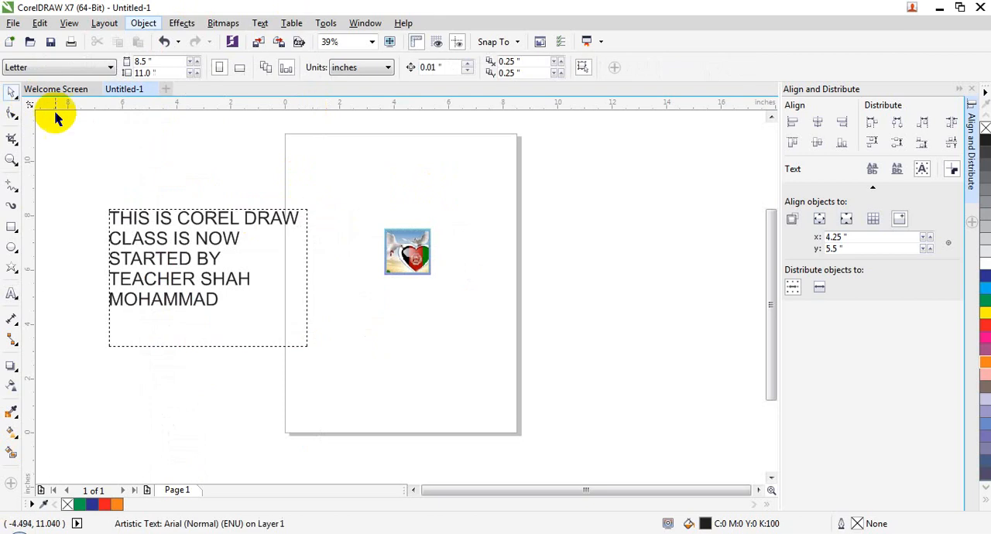
key(ctrl+a)
key(Delete)
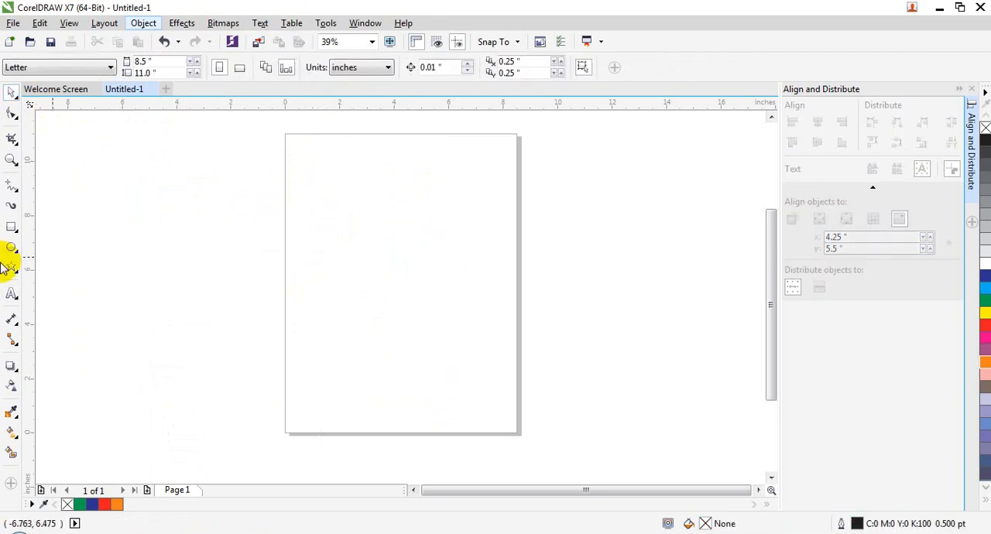
- Draw a rectangle about 3.5 by 3.18 in on the upper part of the page and fill it blue
click(7, 228)
drag(327, 183, 423, 272)
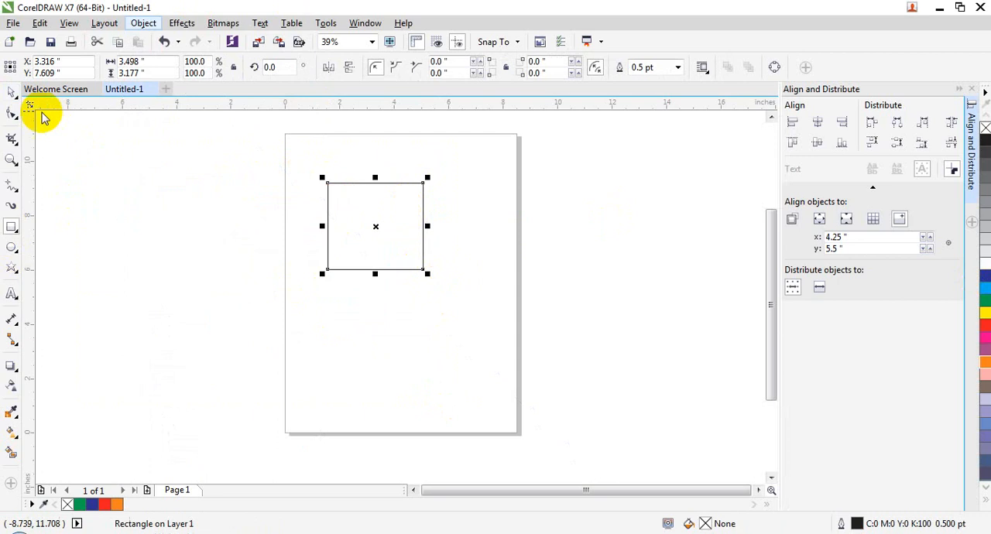
click(983, 275)
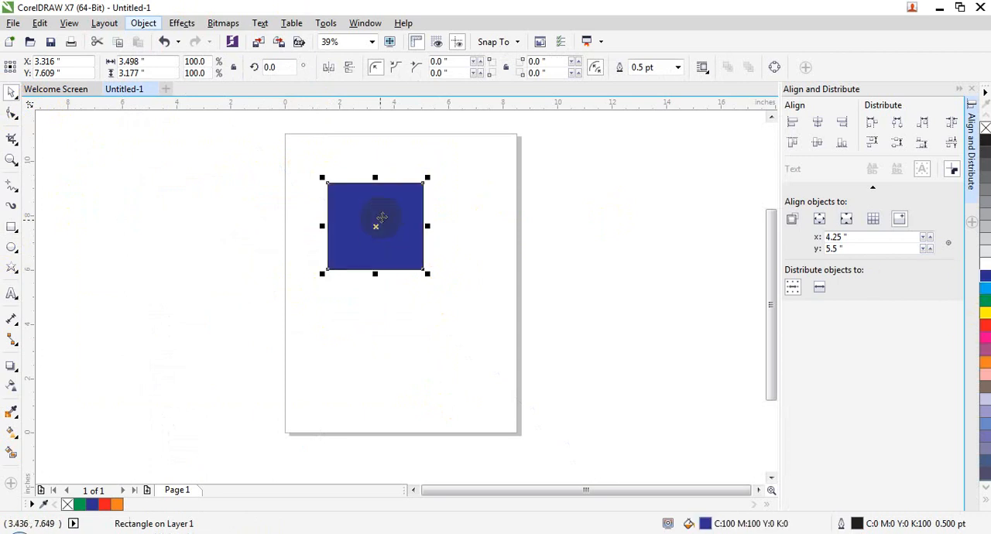
- Make three overlapping offset copies of the blue rectangle and fill them yellow, red and orange
mouse_move(399, 250)
mouse_down()
mouse_move(398, 235)
mouse_move(400, 262)
mouse_up()
click(983, 312)
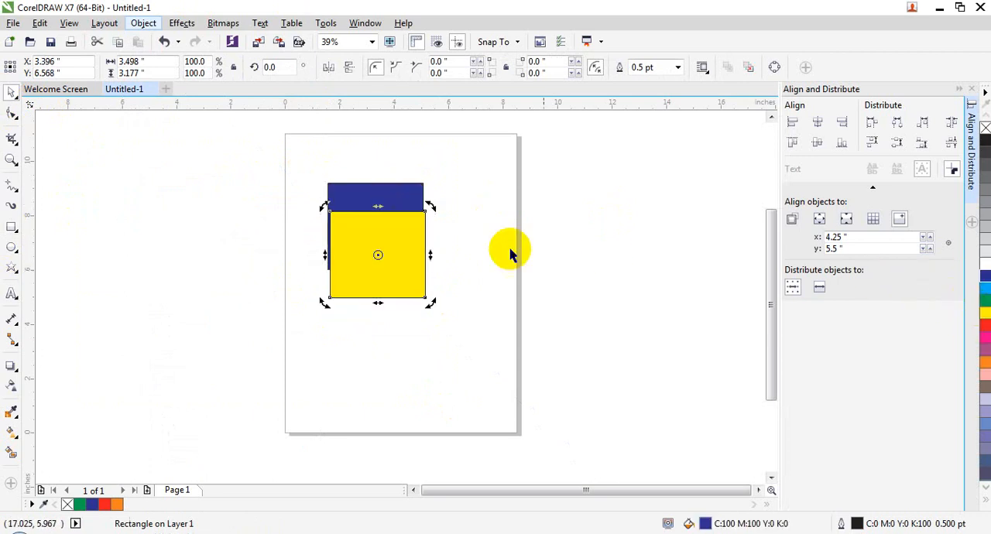
drag(388, 228, 315, 268)
click(984, 325)
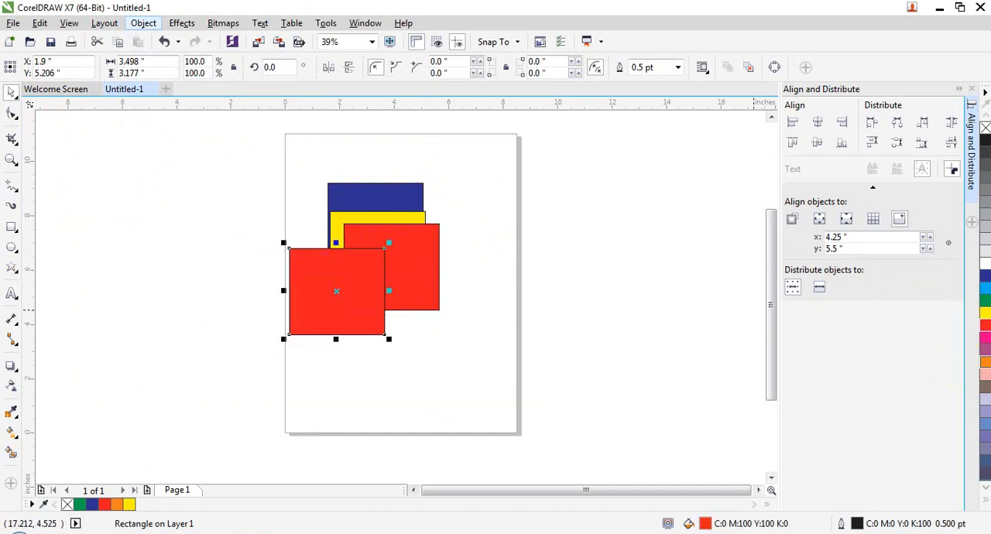
click(984, 361)
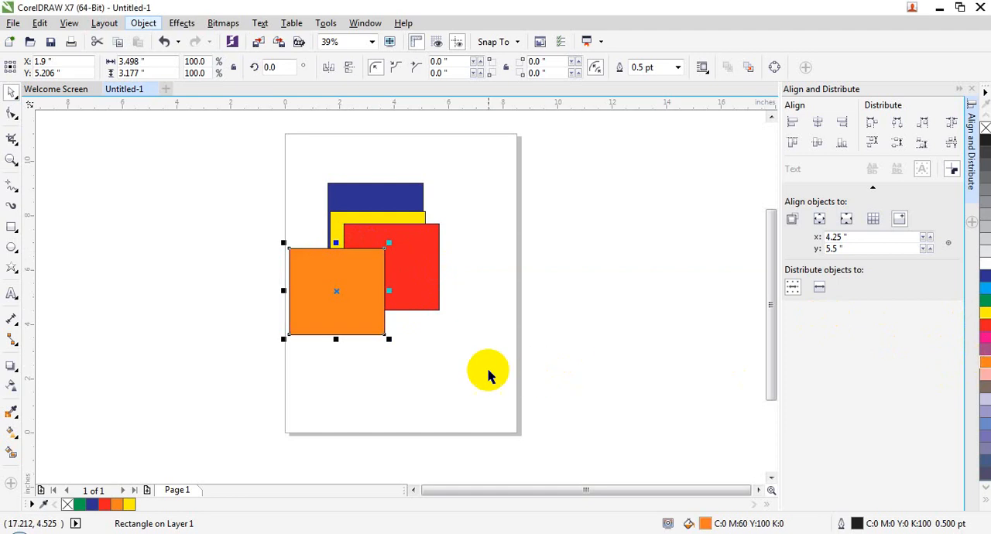
click(487, 373)
- Try bringing the blue rectangle to the front of the page, and undo the reordering
click(145, 23)
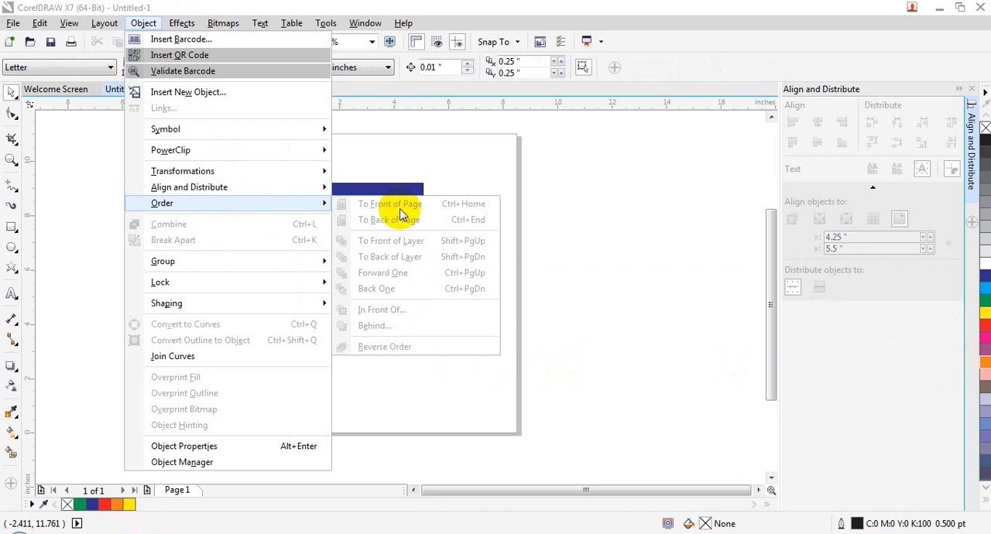
click(597, 216)
click(366, 201)
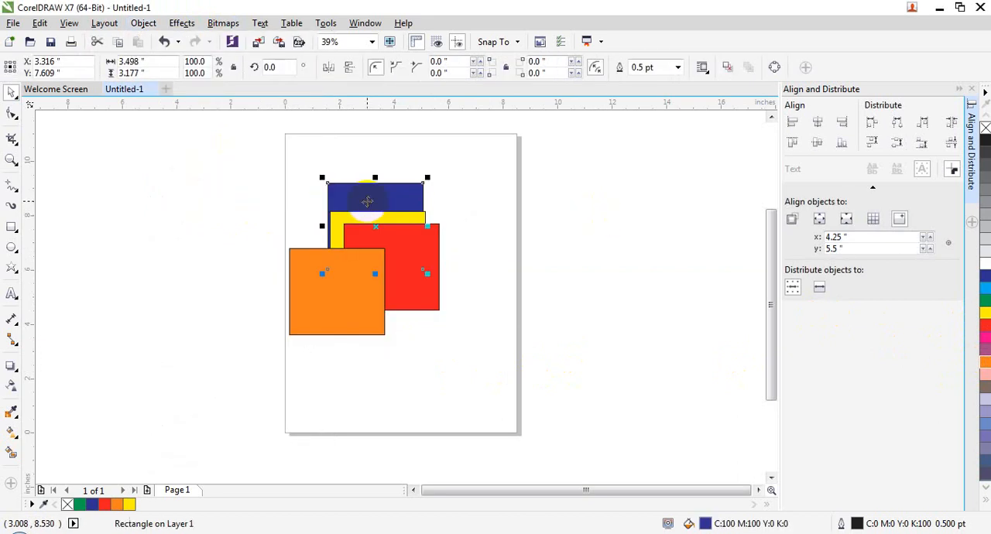
right_click(366, 201)
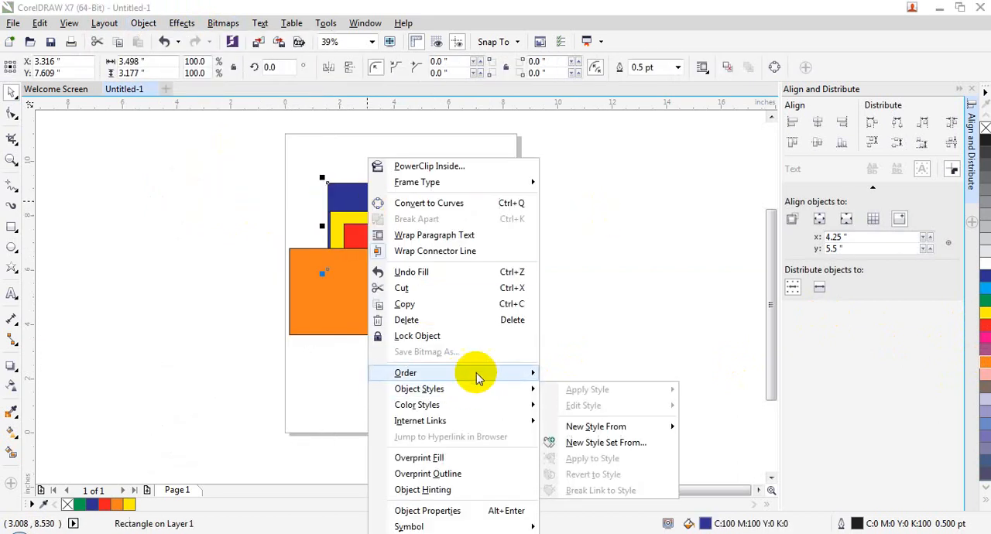
mouse_move(464, 373)
click(576, 377)
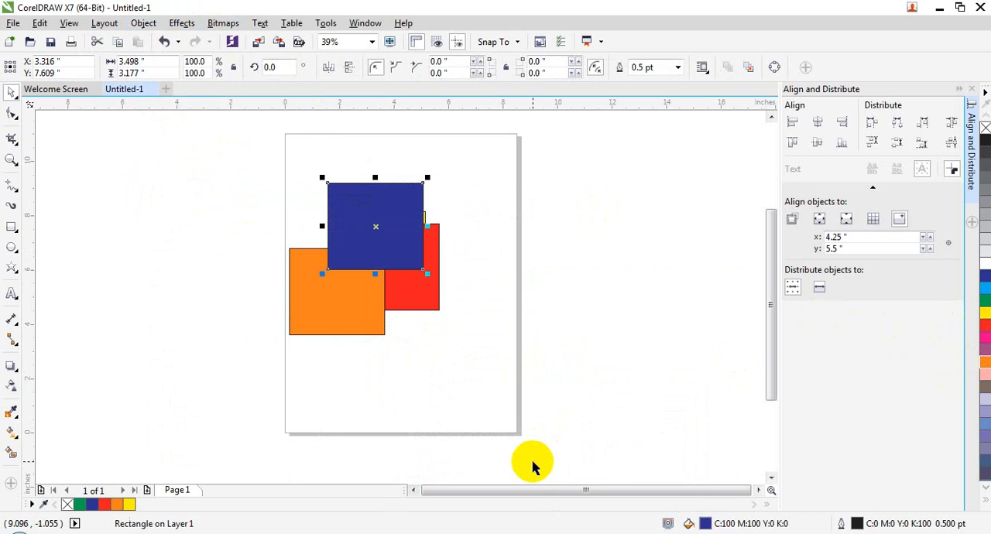
key(ctrl+z)
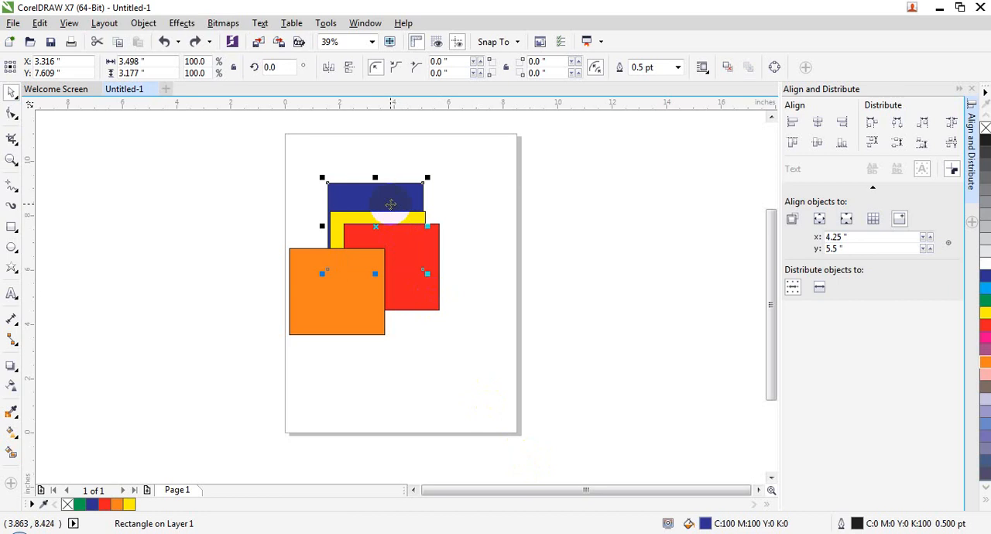
right_click(390, 203)
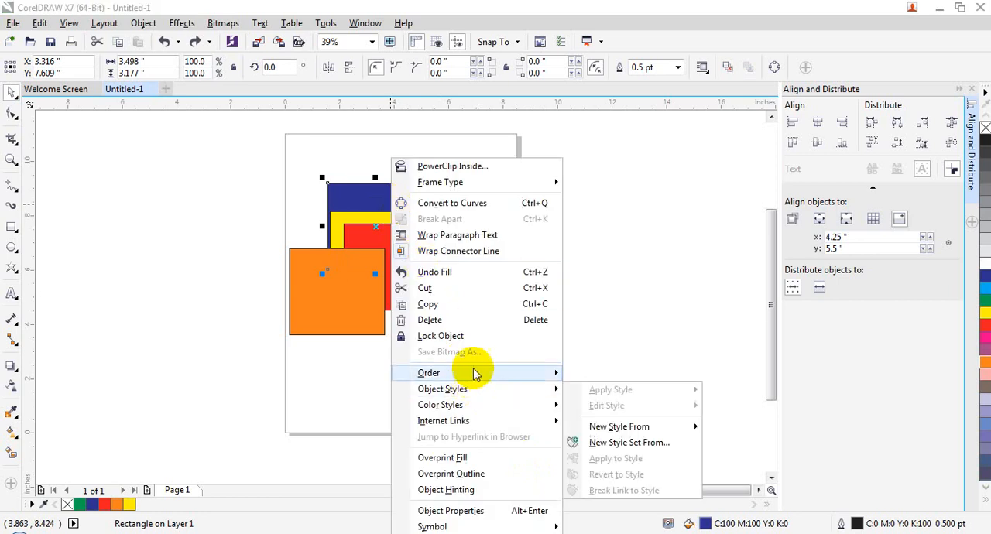
mouse_move(480, 373)
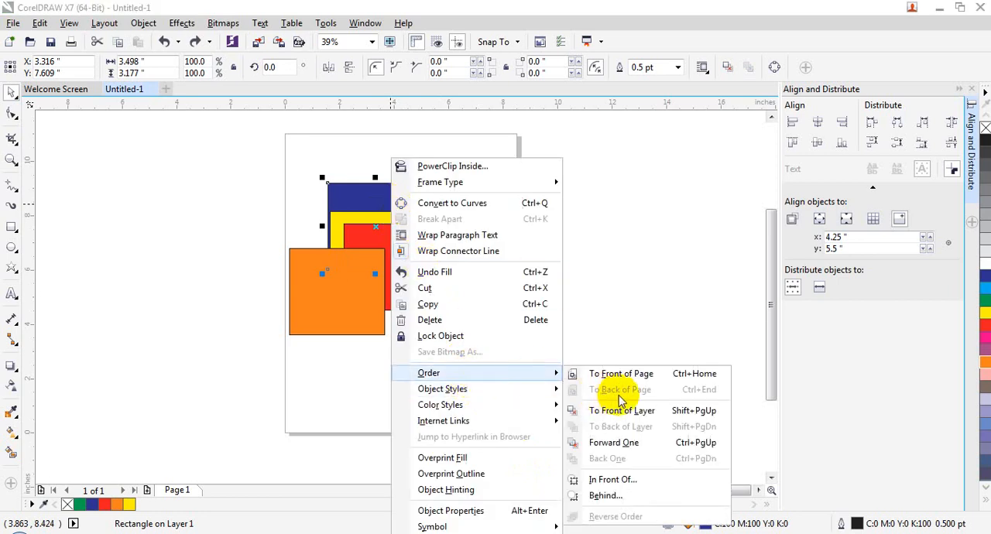
click(620, 409)
right_click(371, 198)
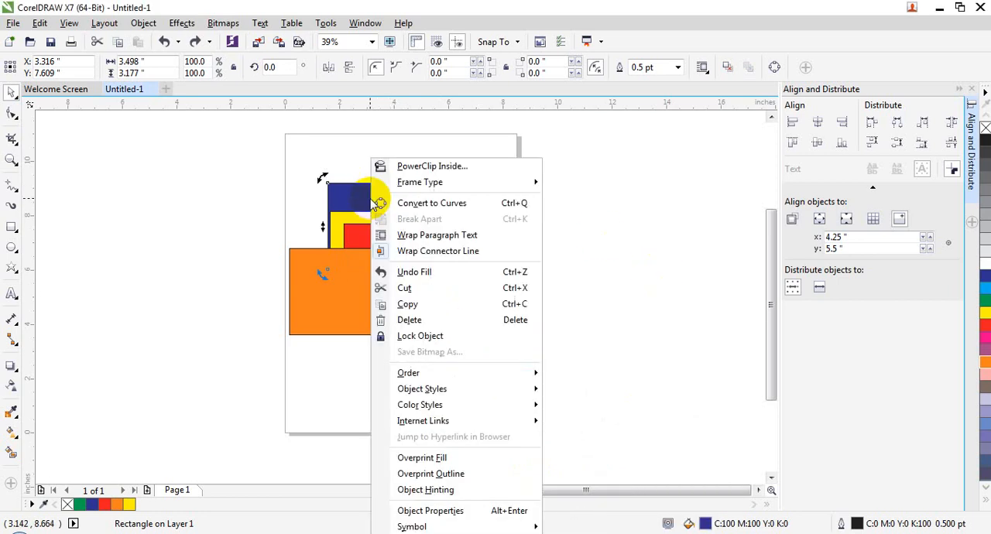
click(635, 208)
click(253, 194)
- Bring the blue rectangle to the front of the page
click(391, 195)
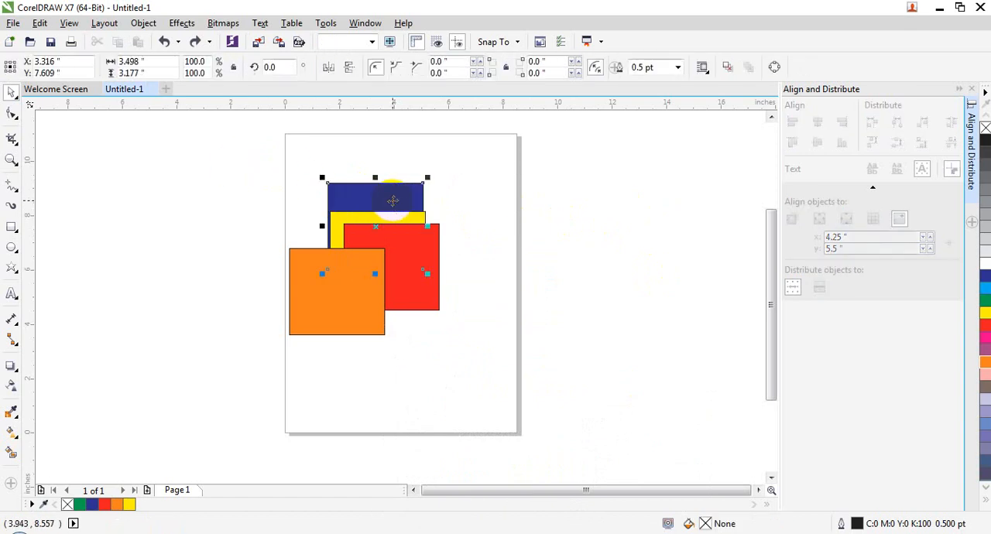
right_click(391, 195)
mouse_move(507, 372)
click(582, 376)
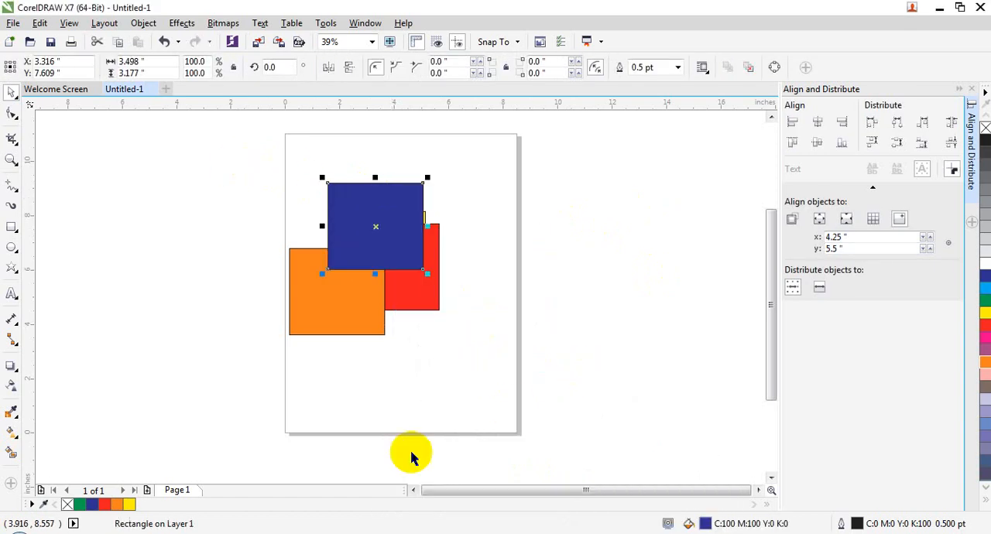
- Send the blue rectangle to the back of the page
right_click(382, 254)
mouse_move(522, 390)
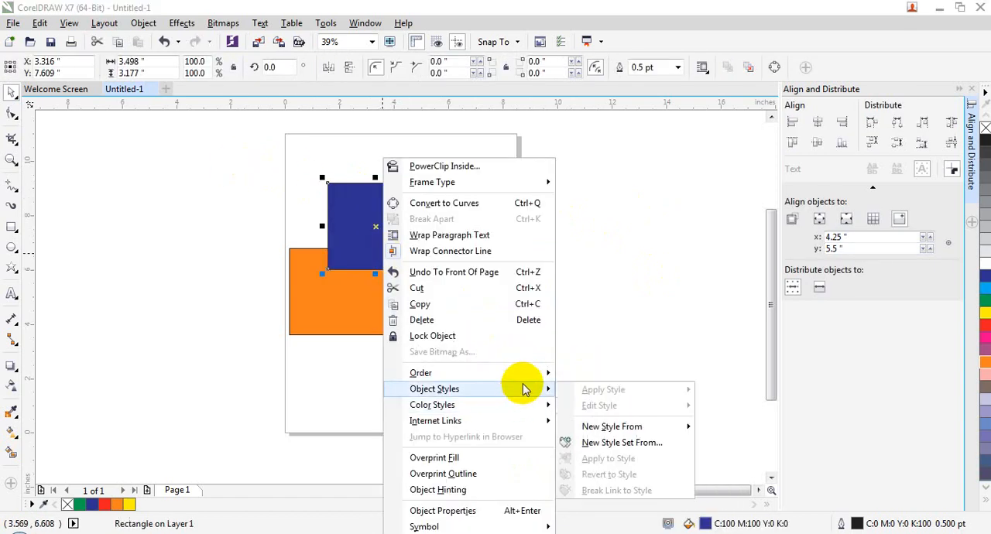
mouse_move(521, 375)
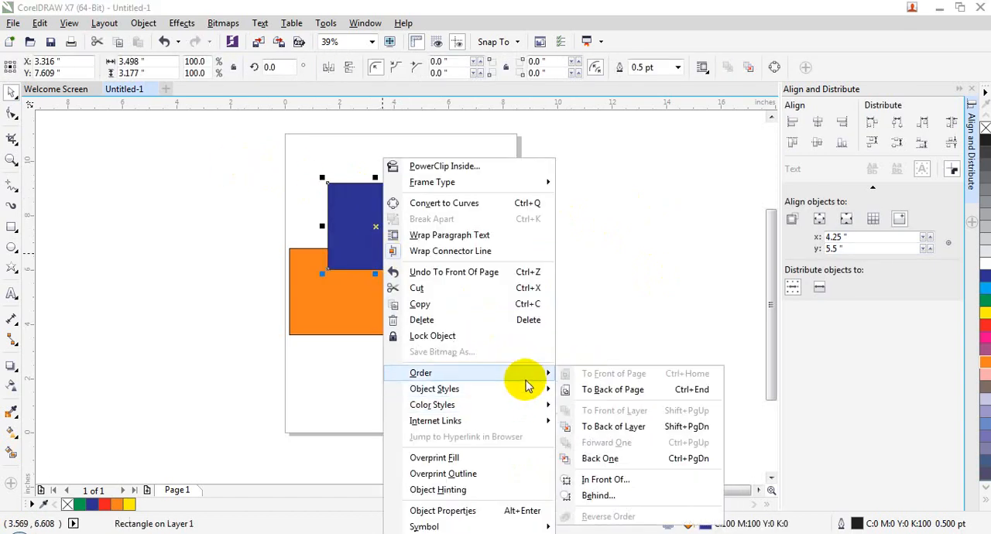
click(592, 392)
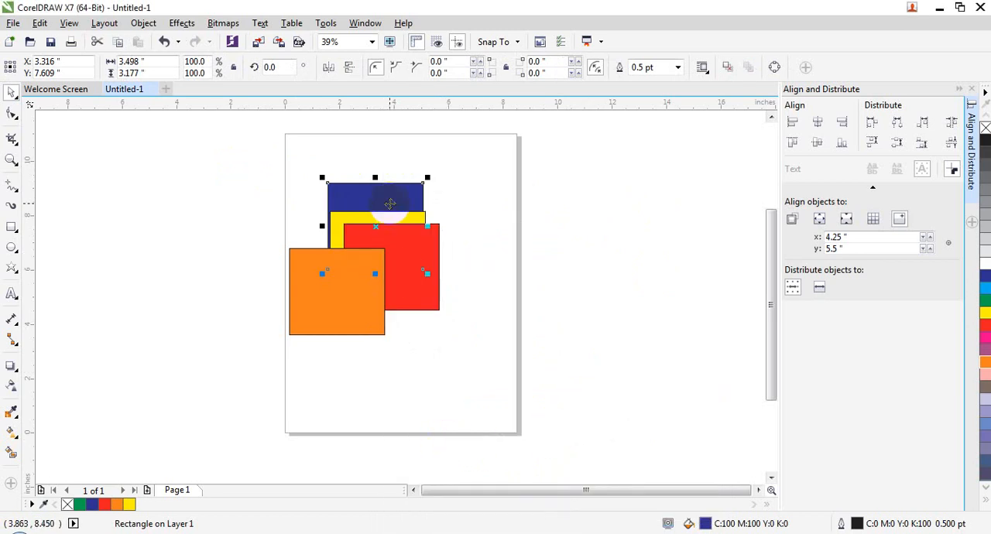
- Examine the Order options for the blue rectangle, and select the overlapping rectangles in turn to inspect their stacking
right_click(389, 204)
mouse_move(557, 388)
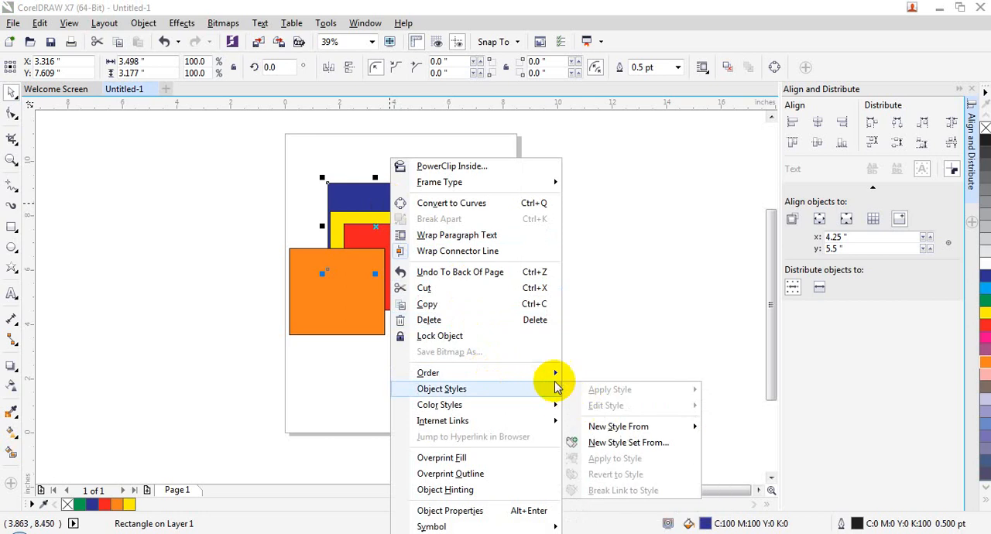
mouse_move(522, 370)
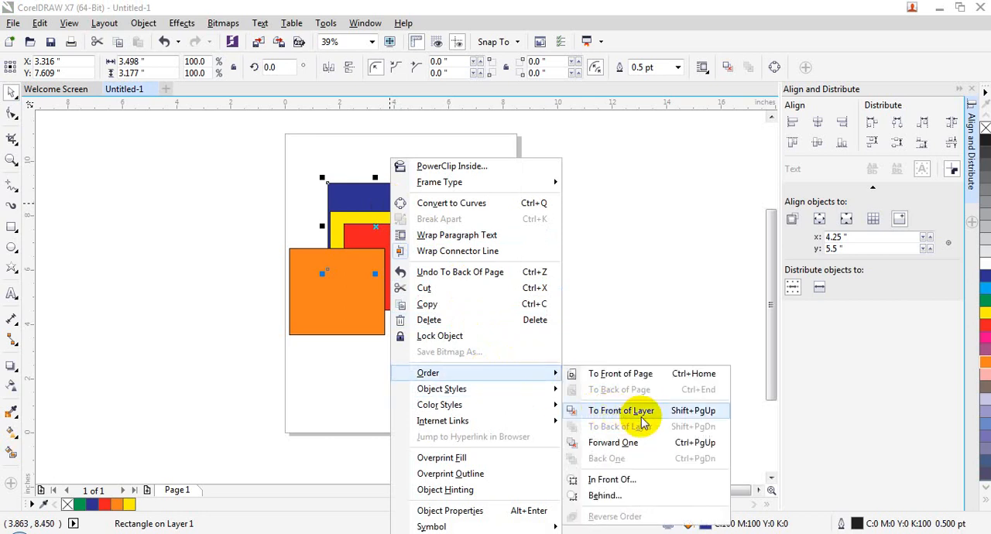
click(394, 280)
click(337, 300)
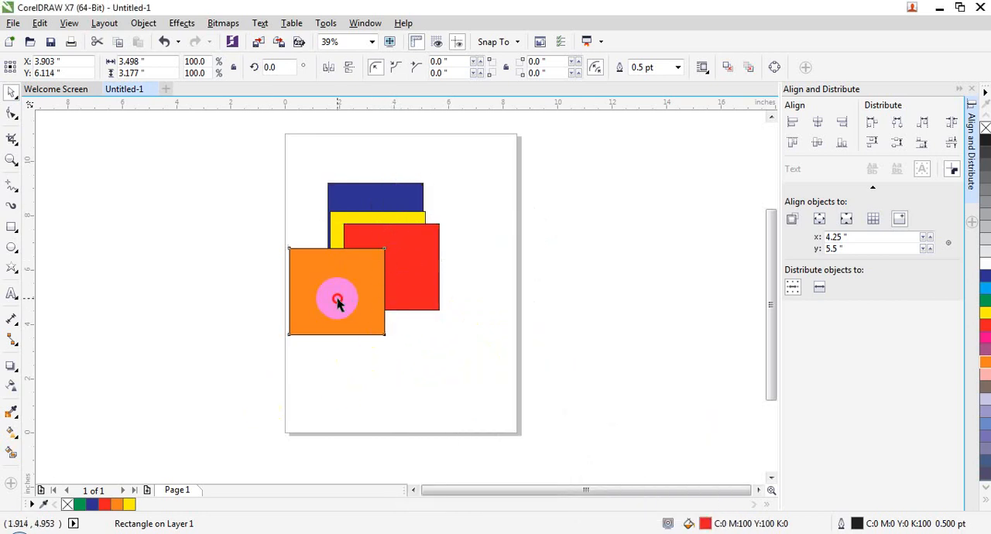
click(396, 252)
click(400, 216)
click(397, 204)
click(413, 283)
click(330, 295)
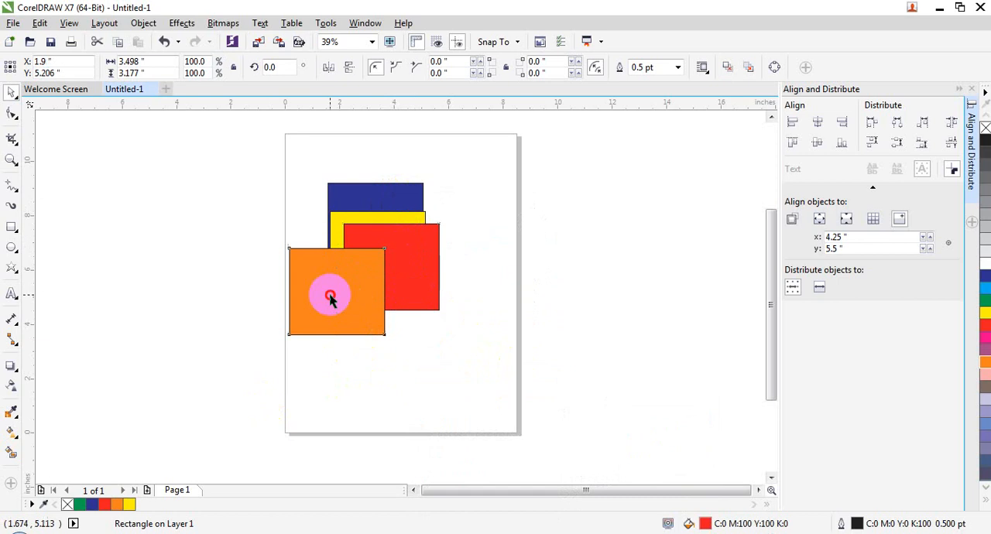
- Try bringing the yellow rectangle to the front of the layer, and undo the reordering
click(391, 239)
click(387, 216)
click(397, 286)
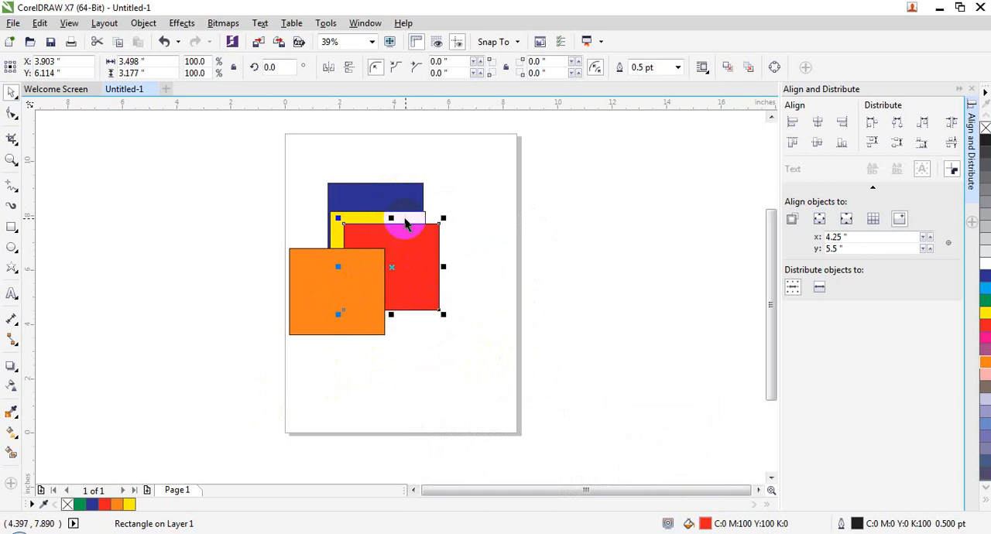
right_click(406, 218)
mouse_move(506, 371)
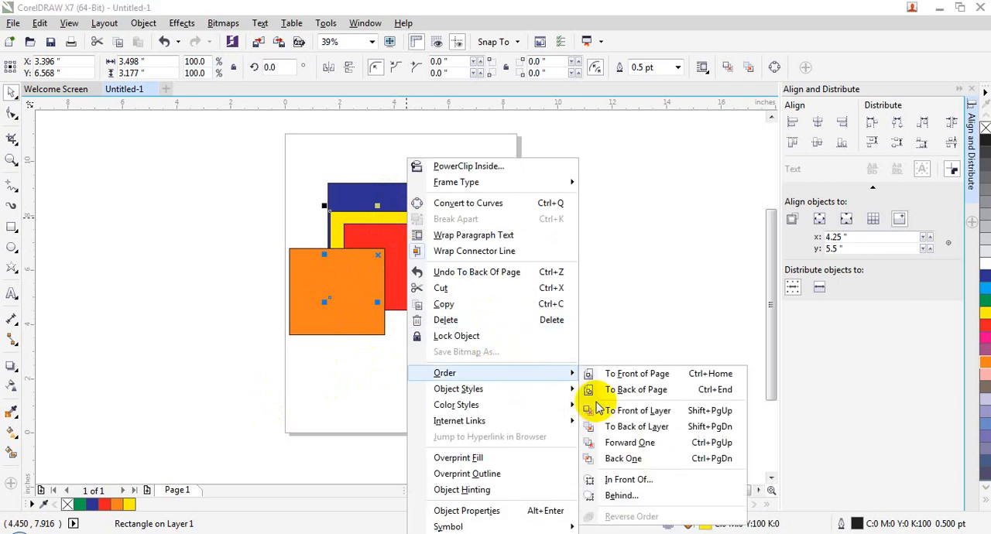
click(606, 417)
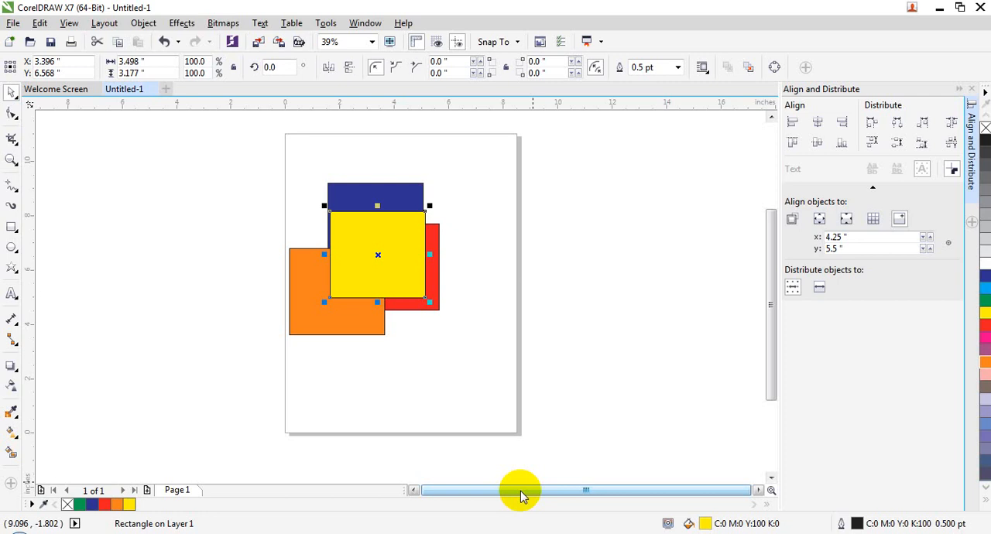
key(ctrl+z)
- Bring the yellow rectangle to the front of the layer
right_click(371, 226)
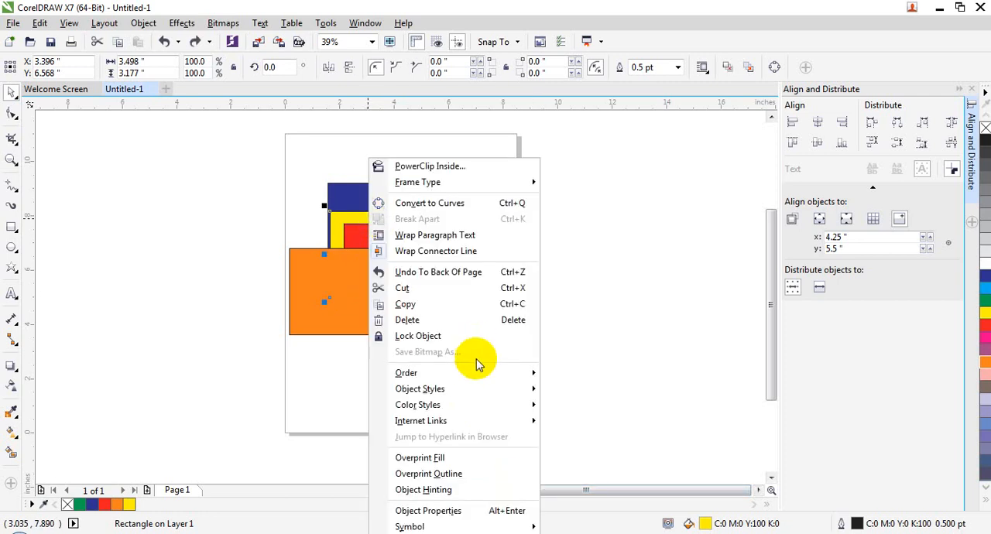
mouse_move(474, 370)
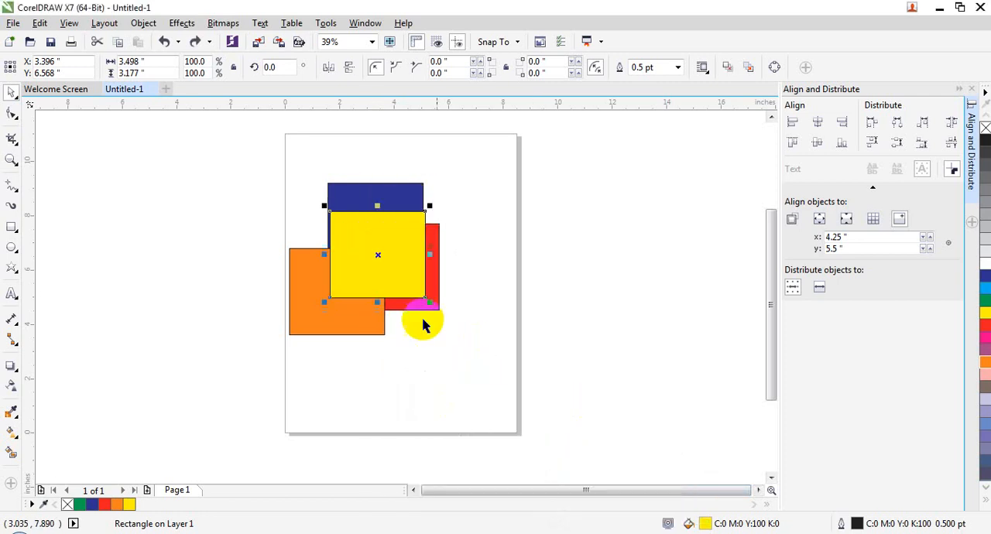
click(586, 411)
- Try sending the yellow rectangle to the back of the layer, and undo the reordering
right_click(369, 244)
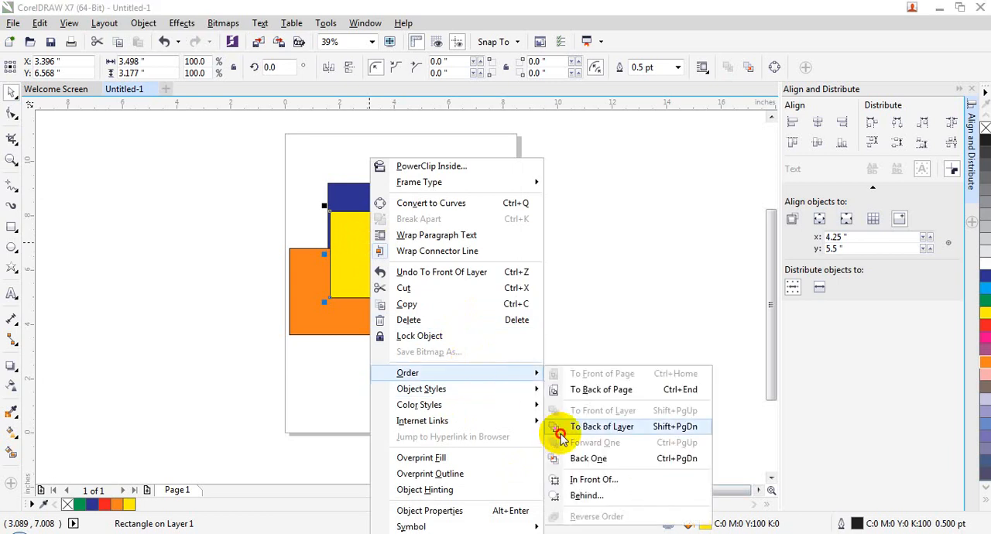
click(560, 430)
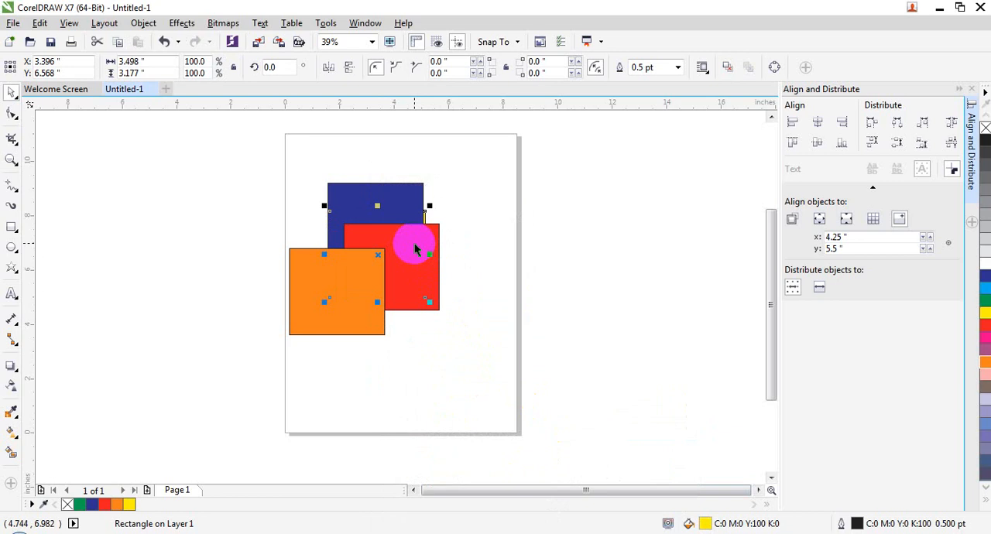
key(ctrl+z)
right_click(394, 250)
mouse_move(511, 379)
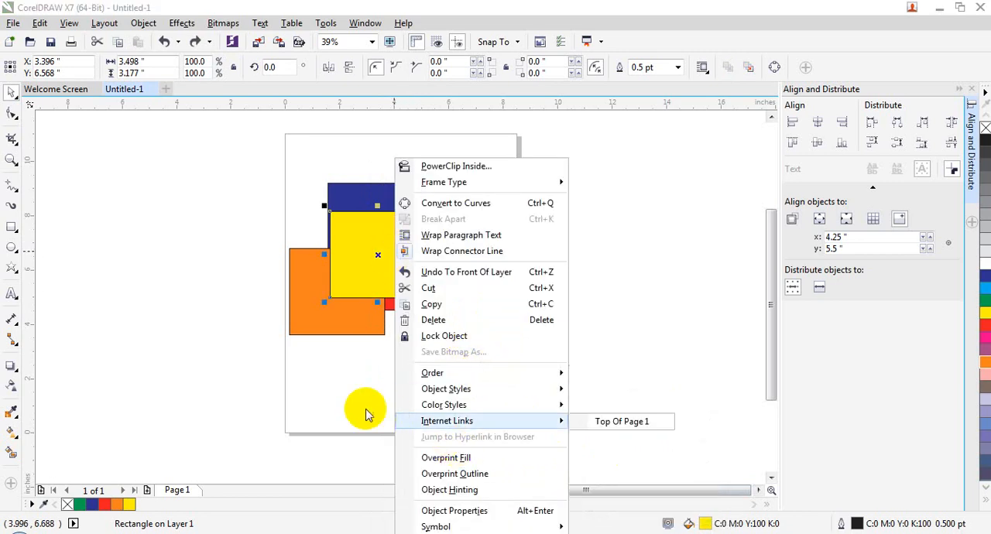
click(387, 314)
click(359, 318)
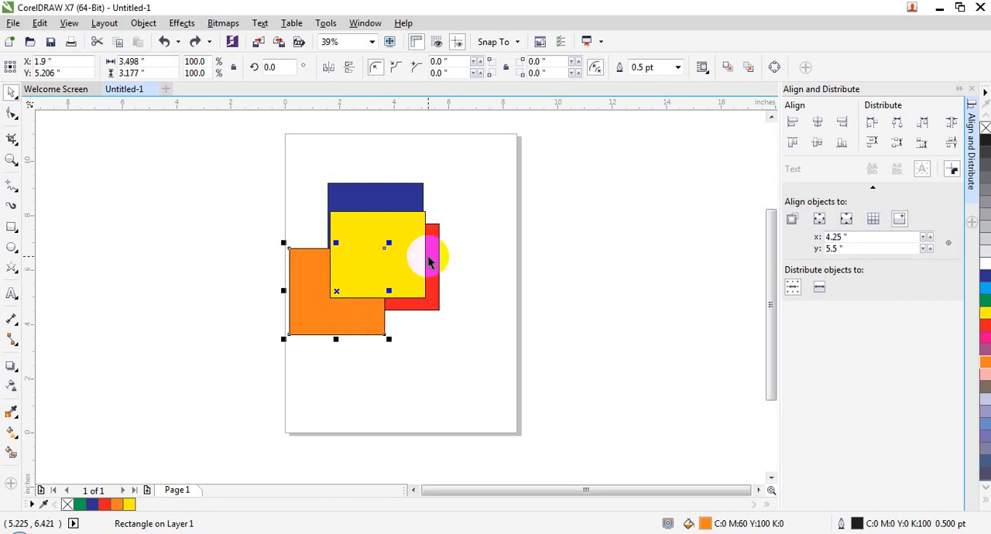
click(394, 202)
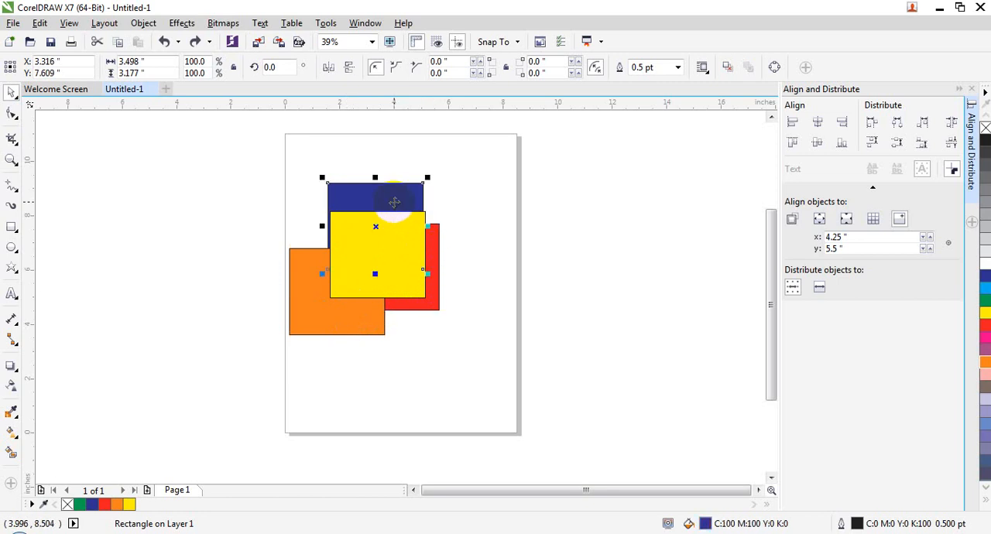
- Move the yellow rectangle down to about X 3.33", Y 4.06" so it overlaps the lower parts of the orange and red rectangles
click(393, 243)
drag(393, 243, 390, 309)
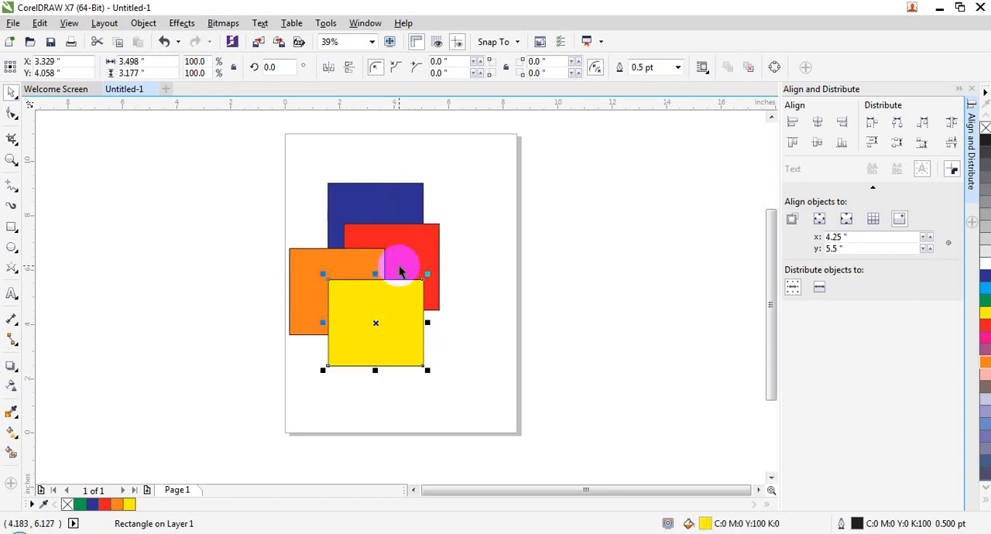
click(442, 338)
- Try moving the red rectangle forward one level in the stacking order, and undo the reordering
click(398, 259)
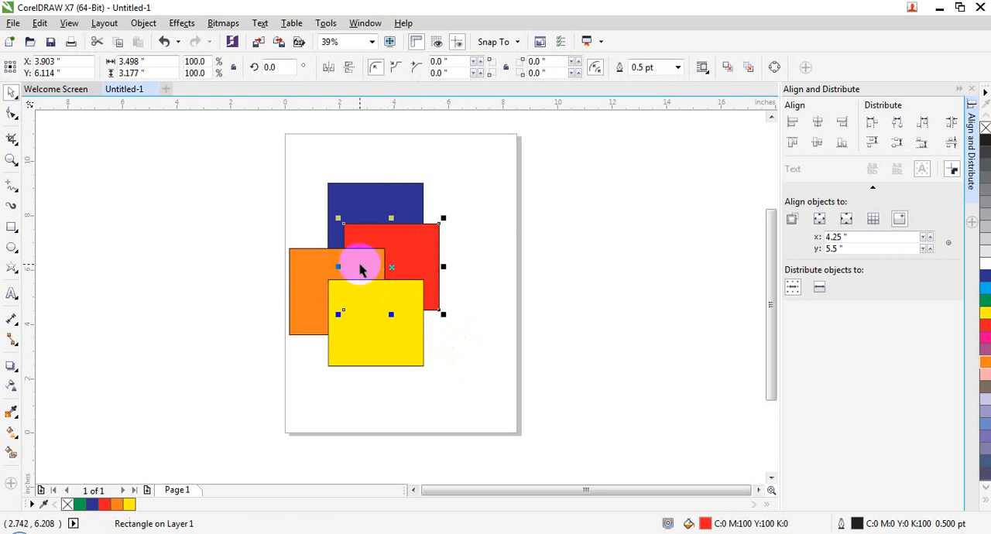
right_click(392, 237)
mouse_move(408, 375)
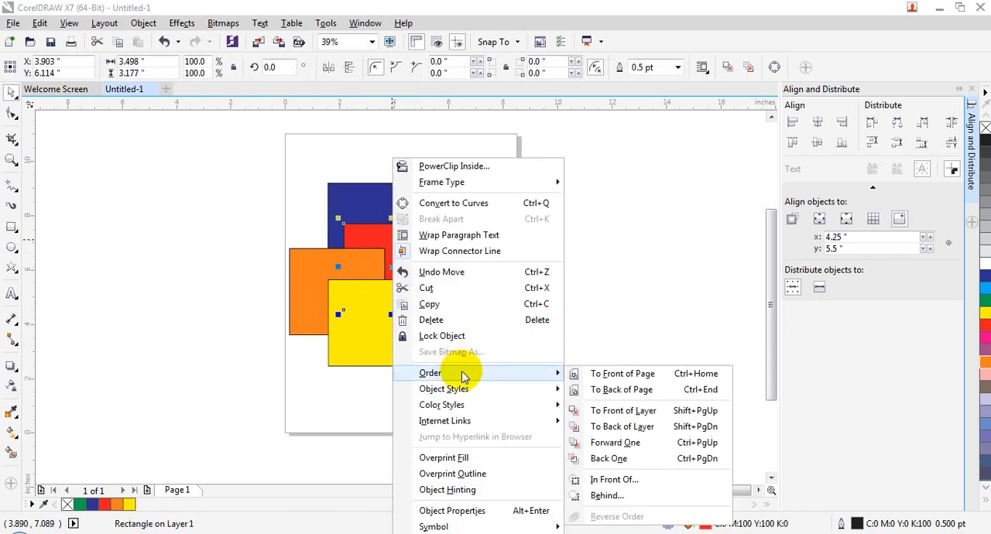
click(611, 442)
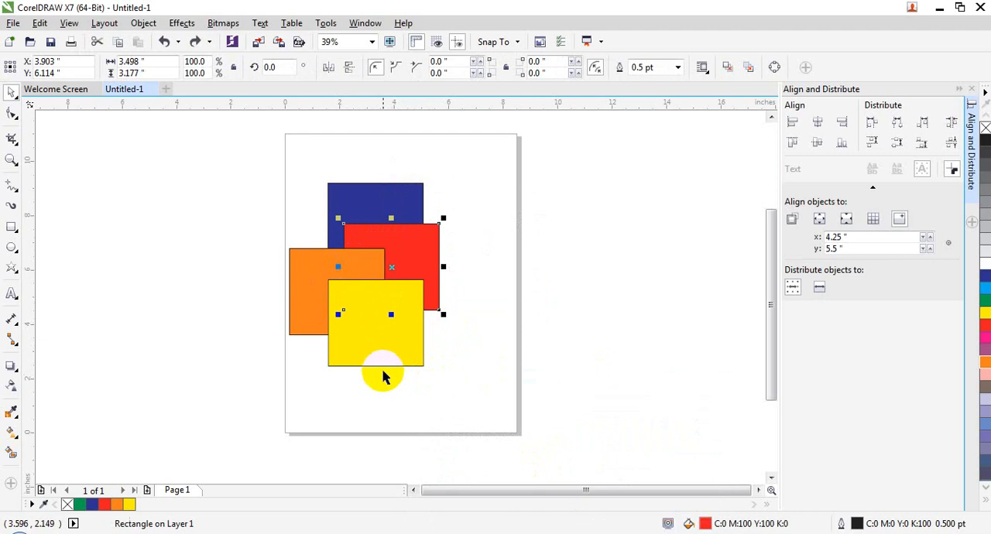
key(ctrl+z)
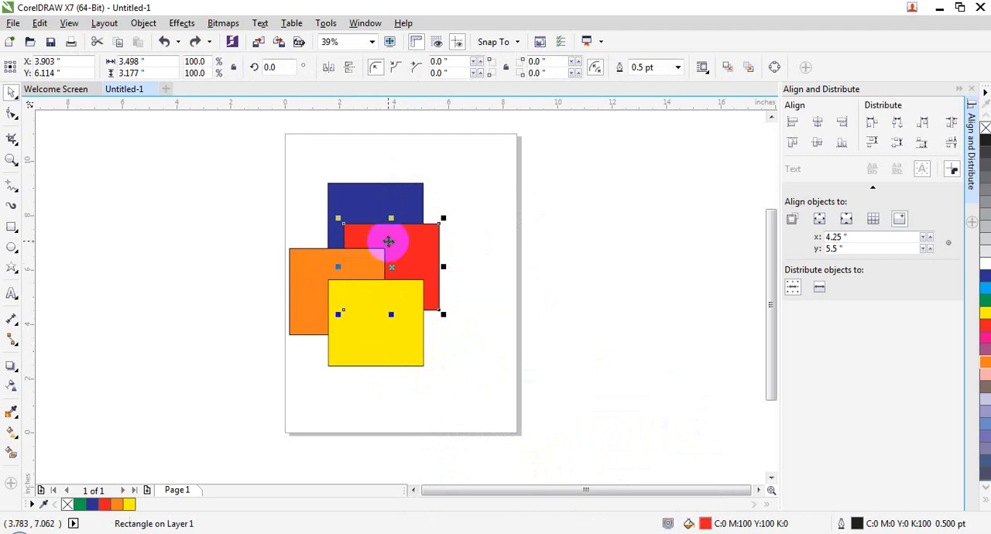
- Move the red rectangle forward one level so it sits above the orange rectangle
right_click(389, 242)
mouse_move(516, 375)
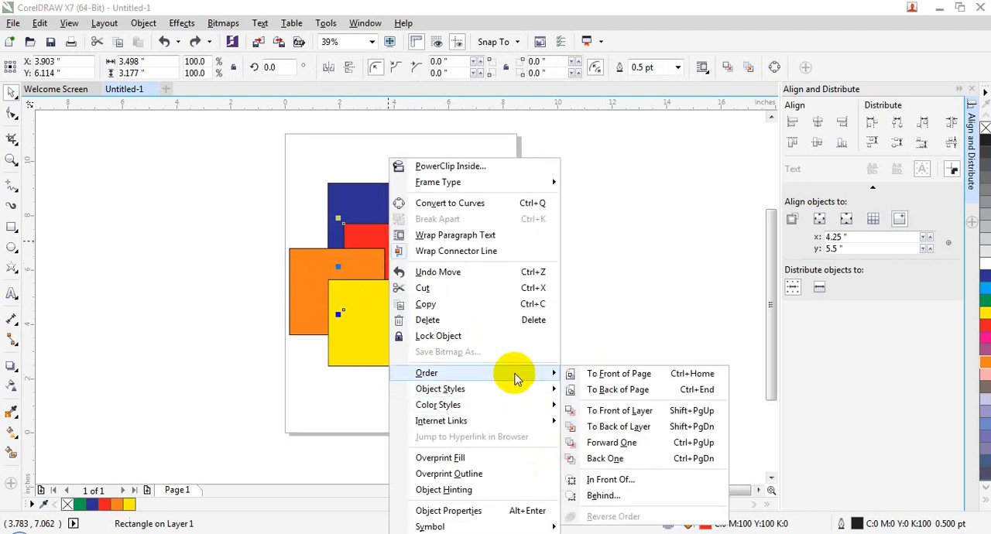
click(589, 442)
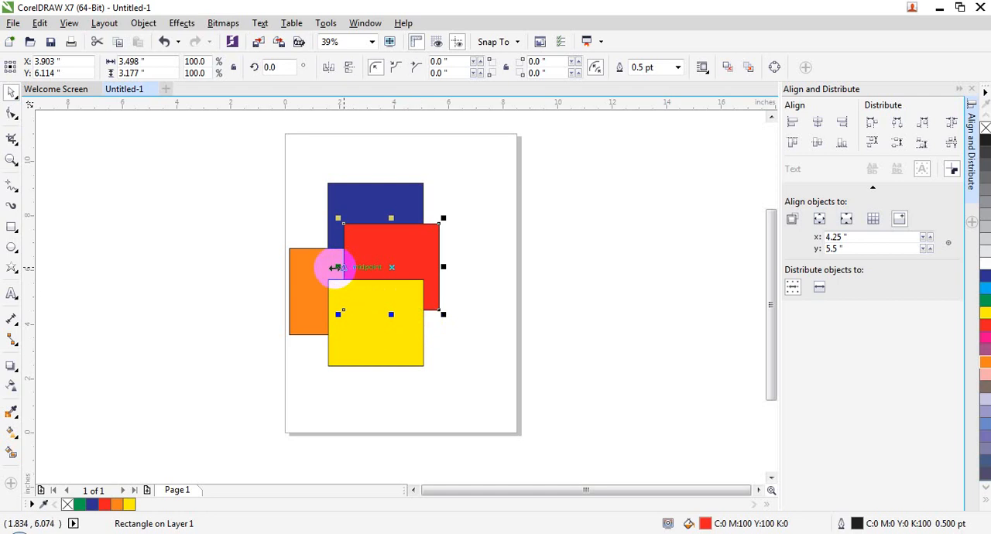
- Move the red rectangle back one level so it sits beneath the orange rectangle
right_click(355, 249)
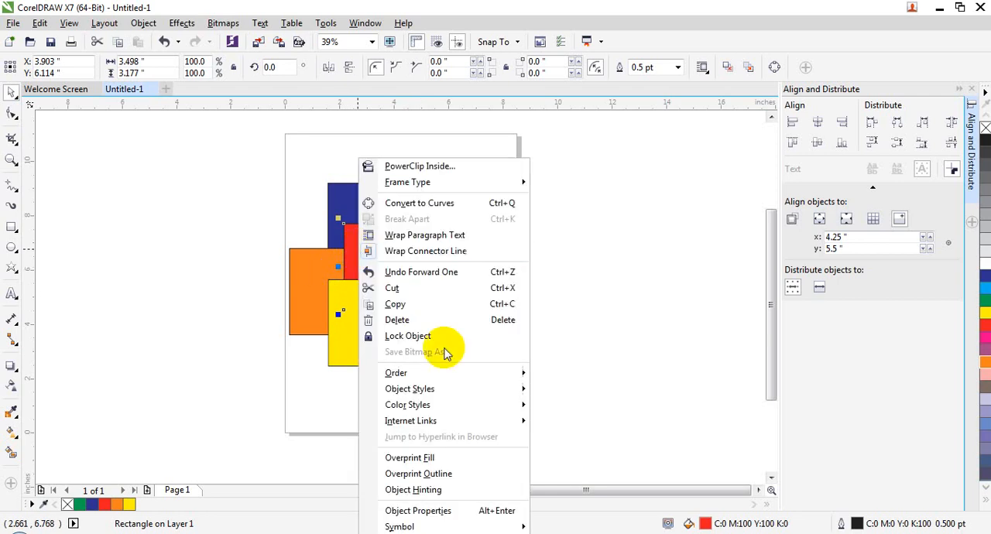
mouse_move(476, 379)
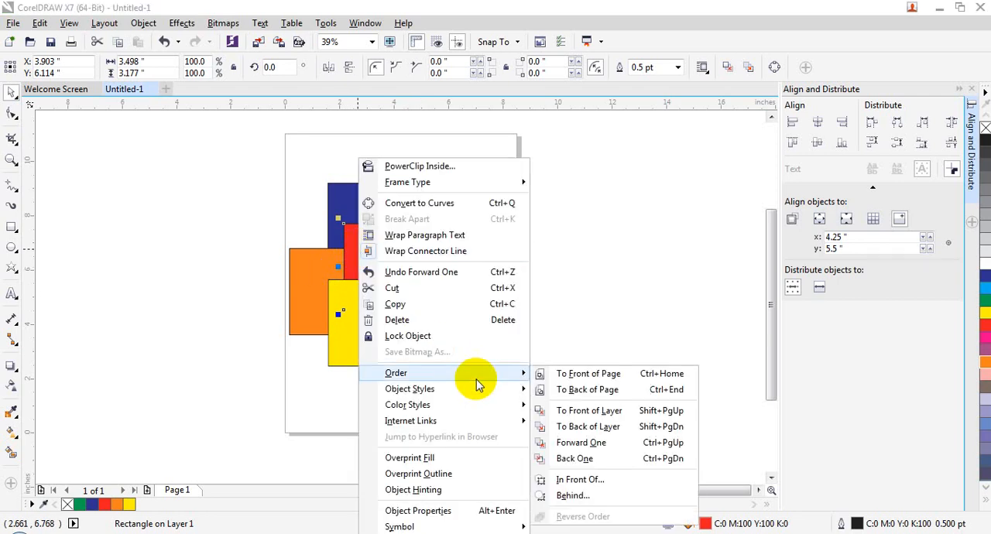
click(561, 462)
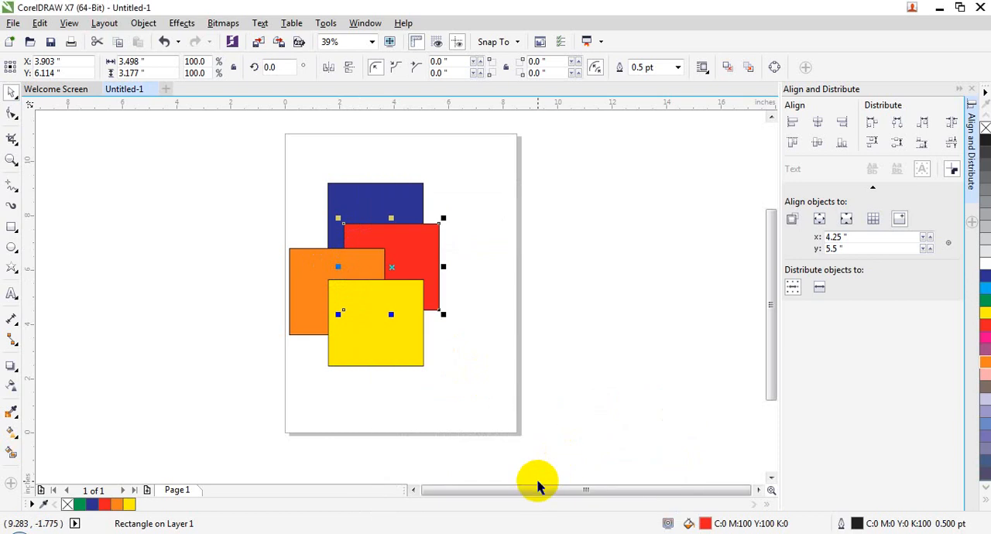
right_click(418, 256)
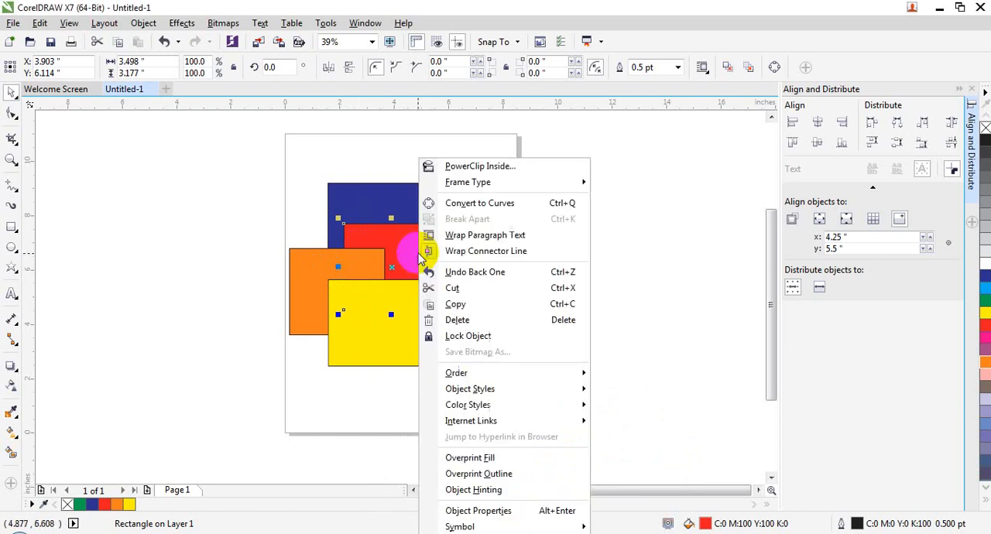
mouse_move(542, 389)
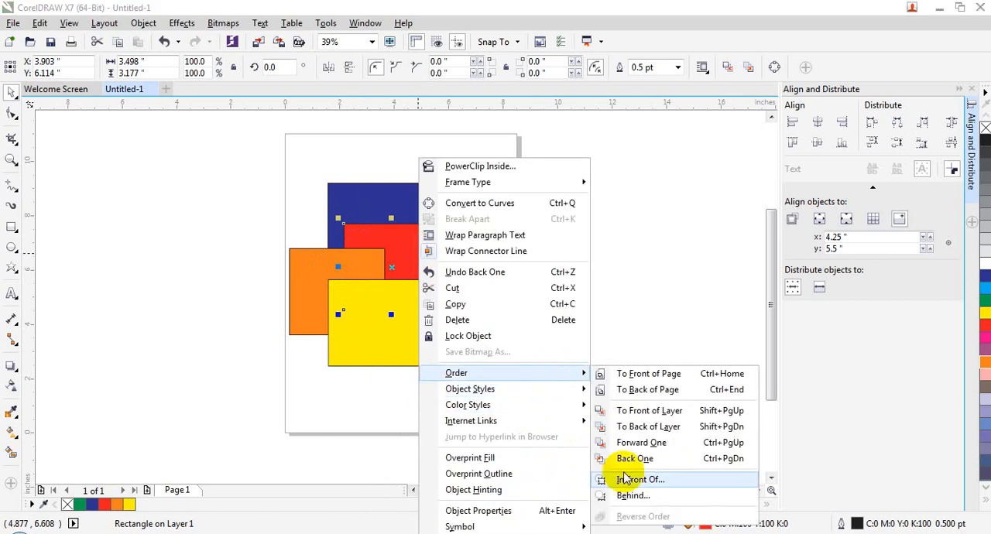
click(629, 482)
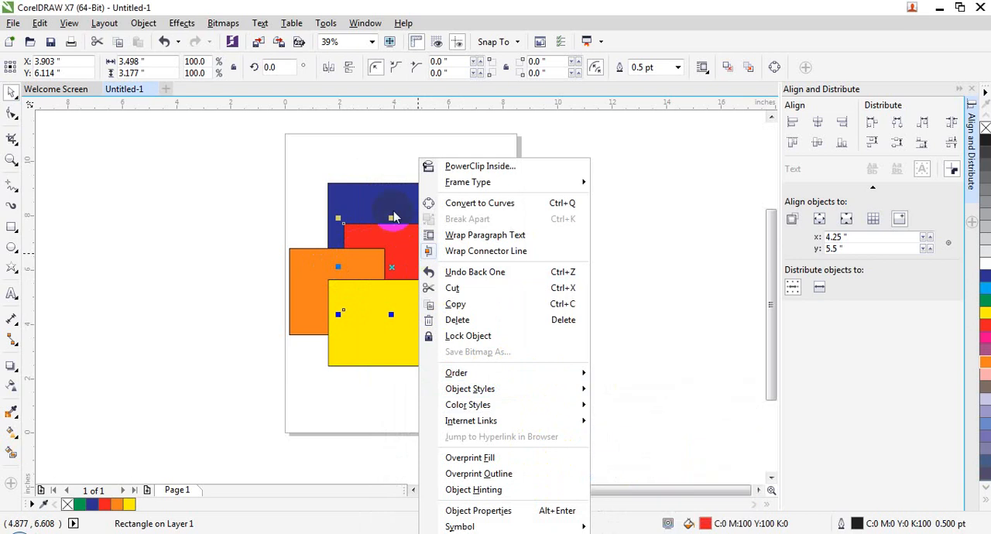
- Place the blue rectangle in front of the yellow one, and check the overlap by moving it down over the others and undoing the move
right_click(369, 194)
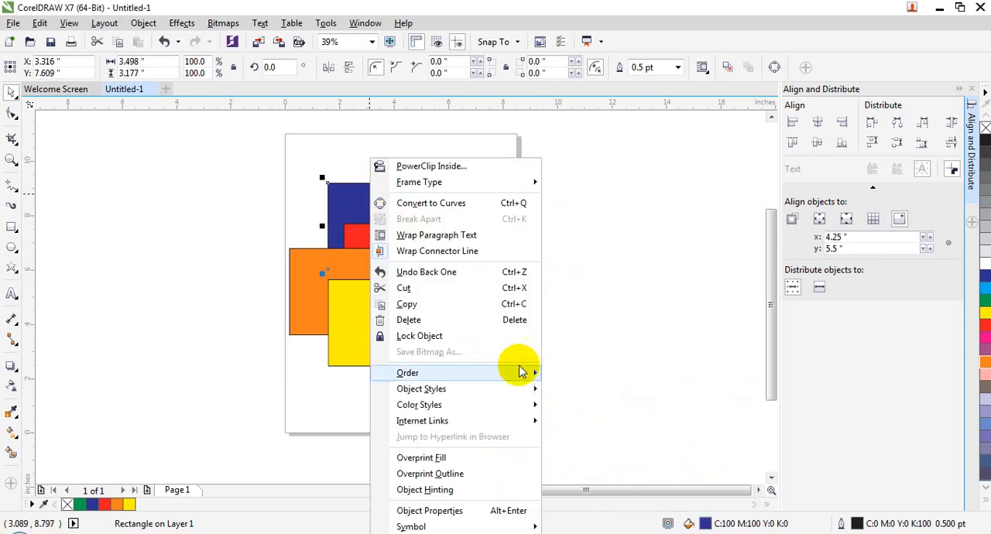
mouse_move(516, 369)
click(592, 475)
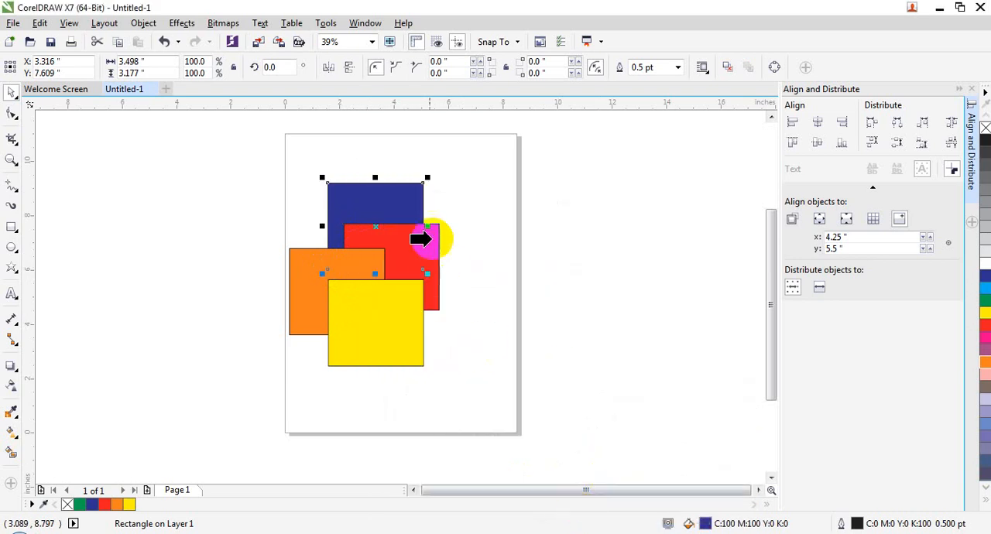
click(370, 308)
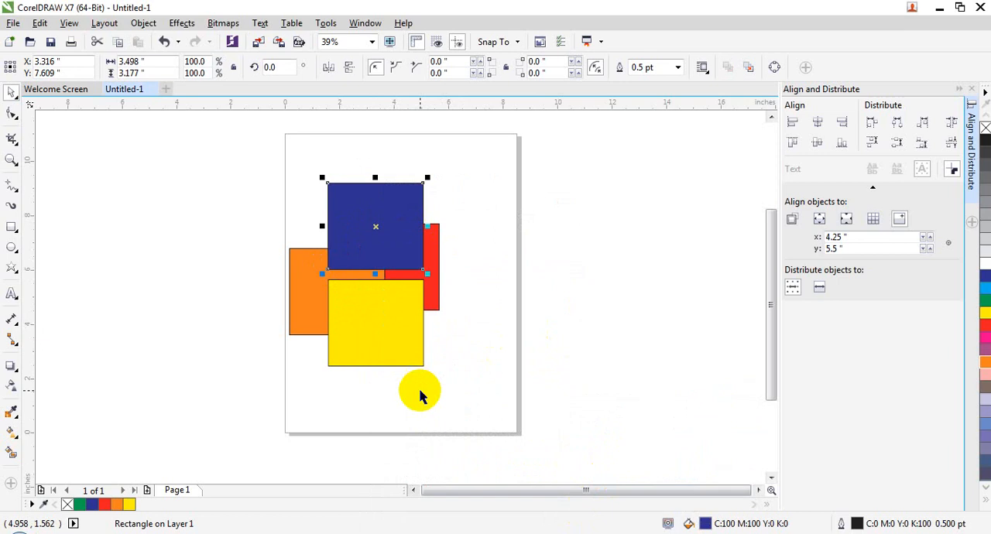
drag(391, 219, 391, 273)
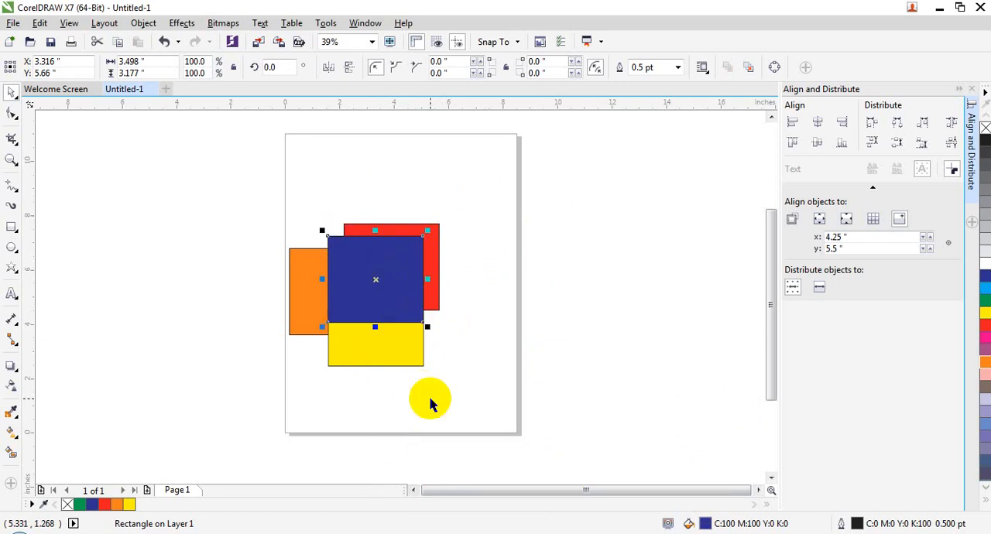
key(ctrl+z)
right_click(387, 322)
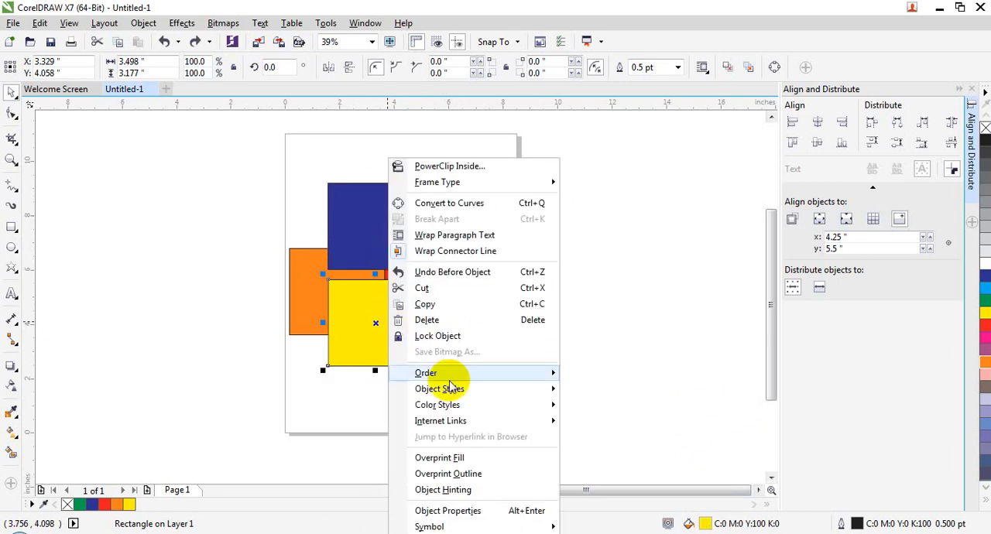
mouse_move(503, 380)
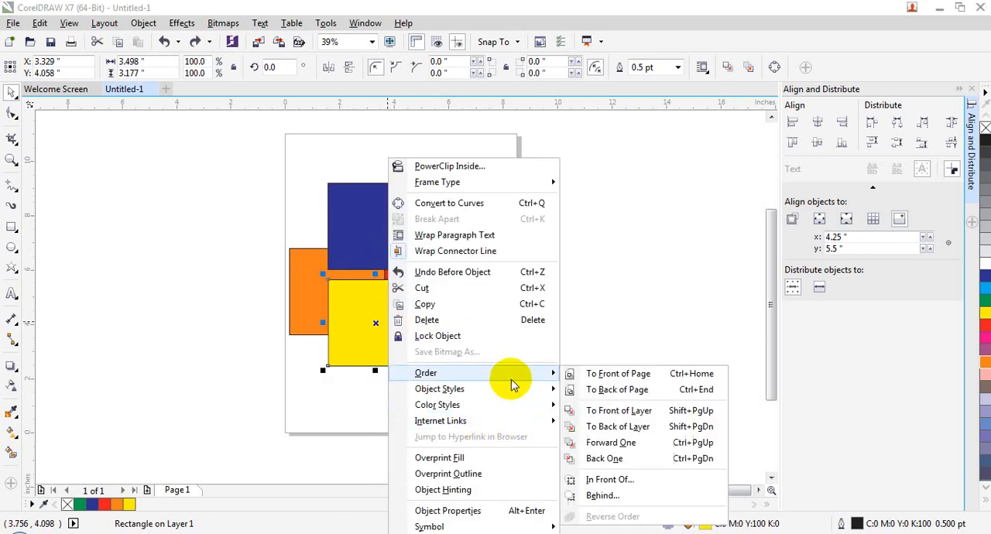
click(588, 496)
click(320, 216)
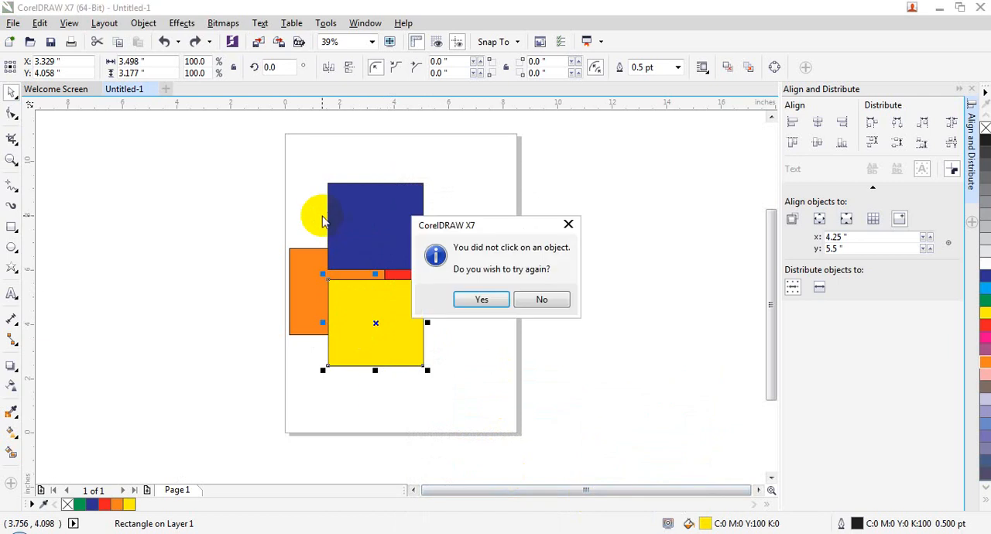
click(518, 297)
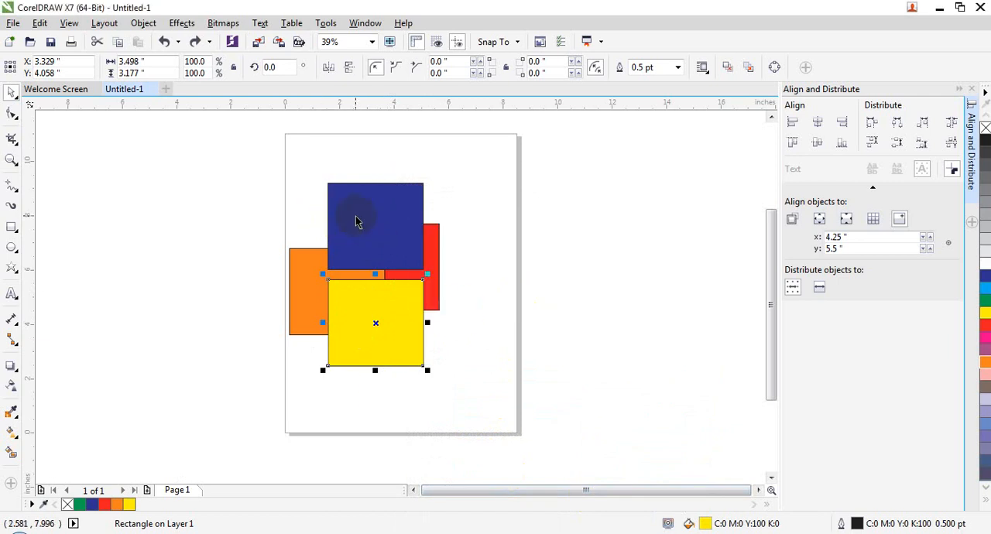
- Place the yellow rectangle behind the blue one, and shift the blue rectangle slightly down and to the left
right_click(370, 306)
mouse_move(500, 378)
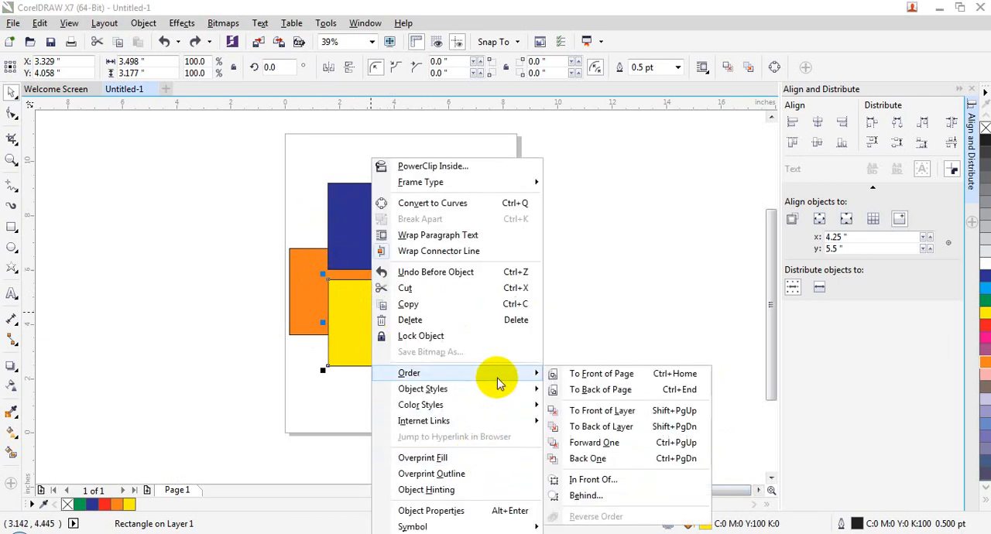
click(582, 495)
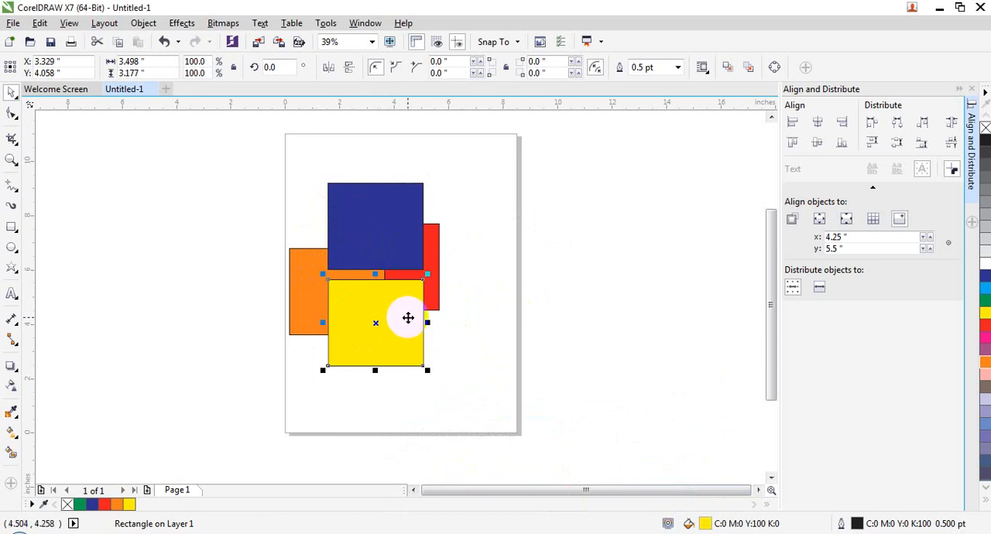
drag(384, 240, 376, 261)
- Place the yellow rectangle behind the blue rectangle using the Behind order command
click(391, 311)
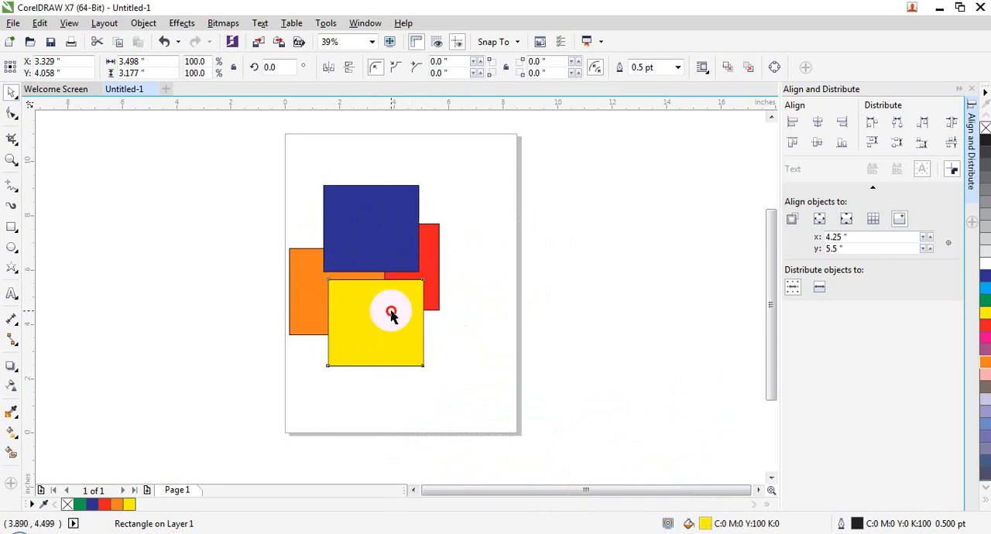
right_click(390, 310)
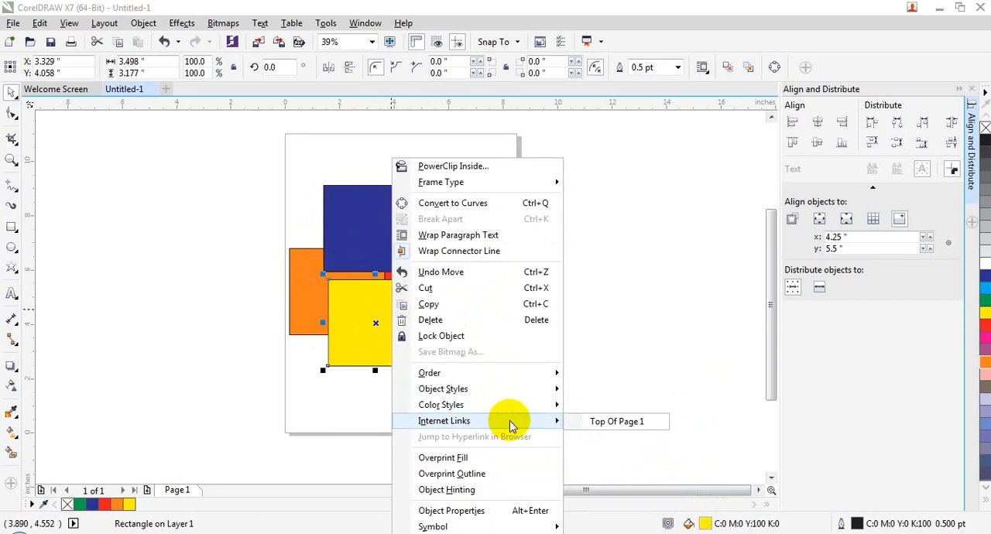
mouse_move(520, 381)
click(605, 495)
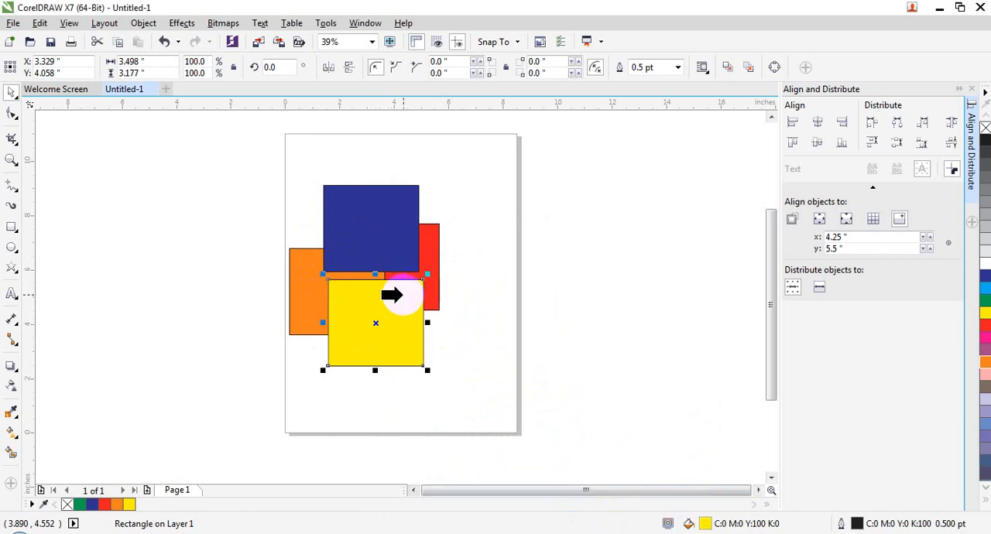
click(360, 233)
- Move the blue rectangle down and left over the yellow one, and shift the yellow rectangle slightly left so the two overlap
drag(364, 248, 364, 276)
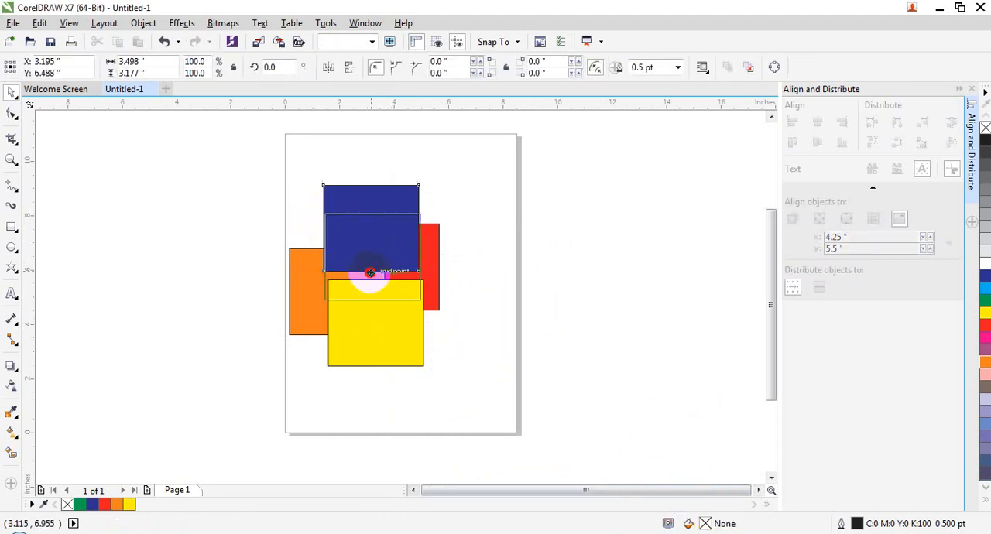
drag(380, 325, 386, 362)
drag(381, 271, 353, 275)
click(370, 352)
drag(369, 352, 351, 314)
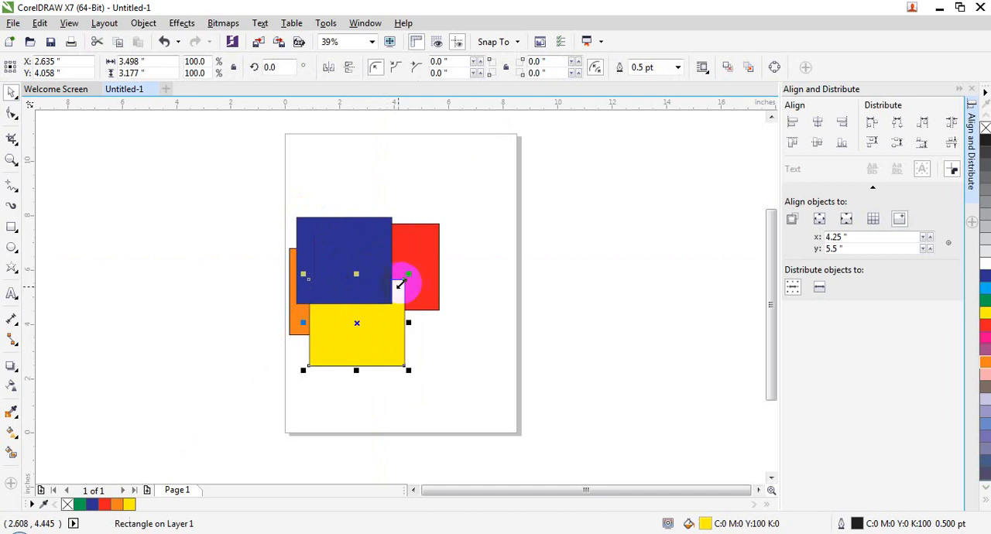
- Place the red rectangle in front of the blue rectangle using the In Front Of order command
click(413, 255)
right_click(414, 254)
mouse_move(495, 372)
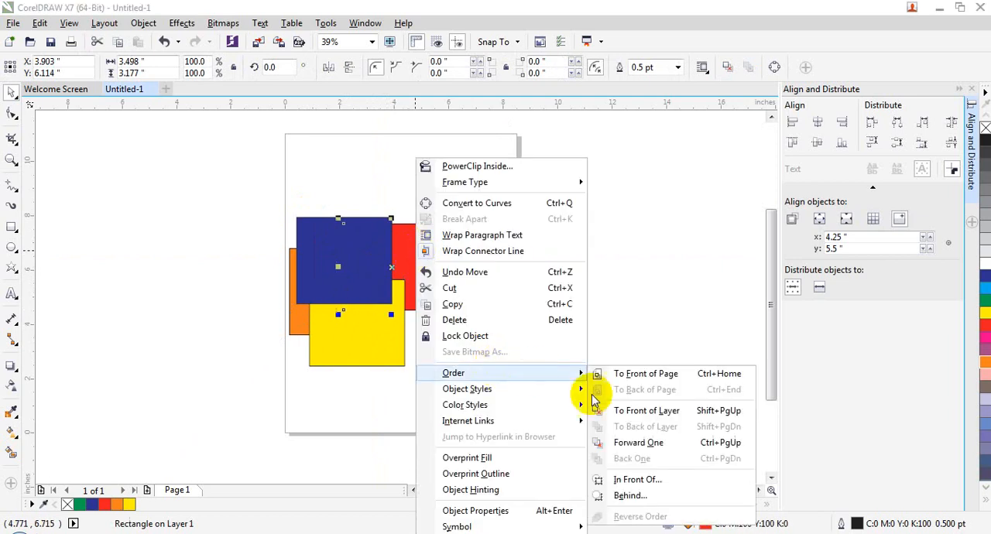
click(627, 479)
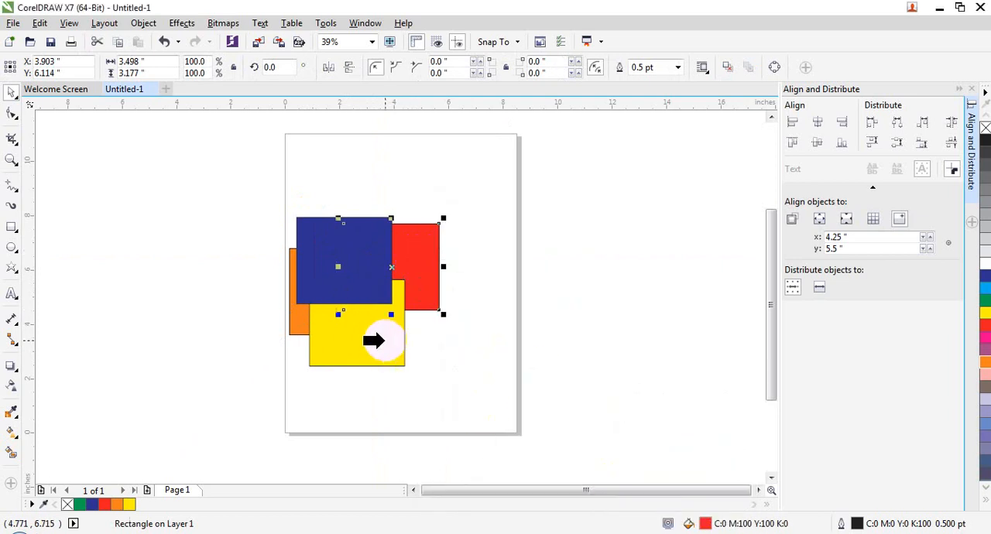
click(332, 272)
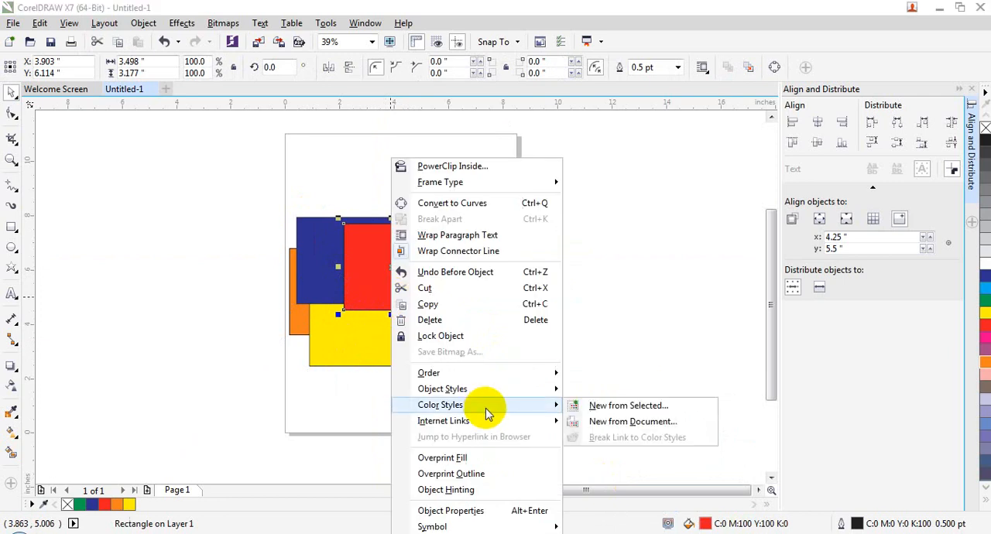
- Place the red rectangle behind the orange one, and check the stacking by moving the blue rectangle aside and undoing the move
mouse_move(480, 373)
click(588, 488)
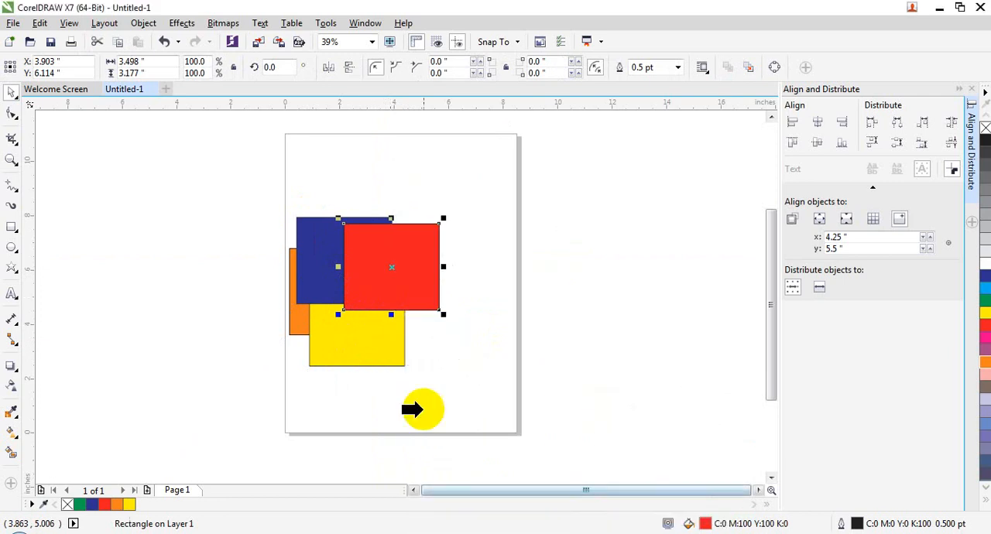
click(298, 314)
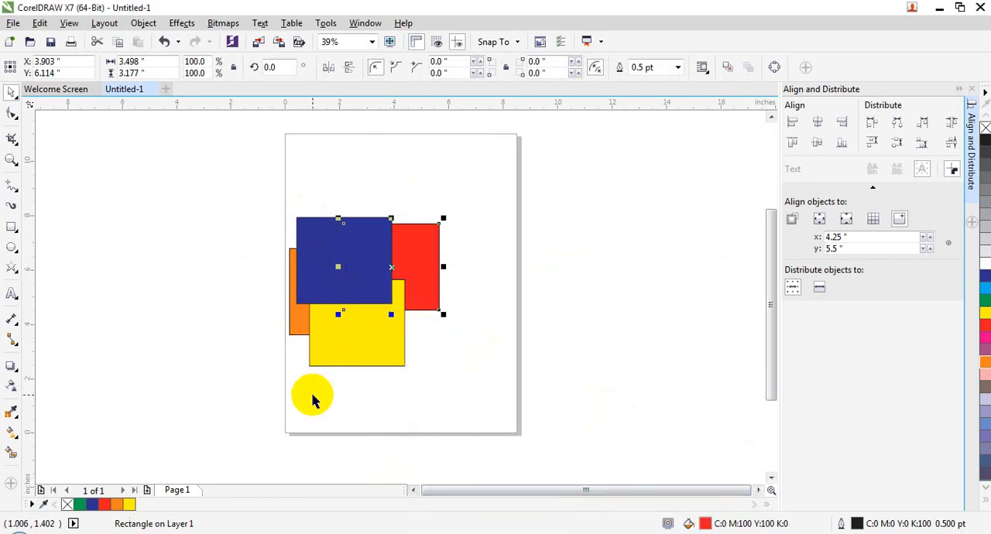
drag(367, 270, 523, 417)
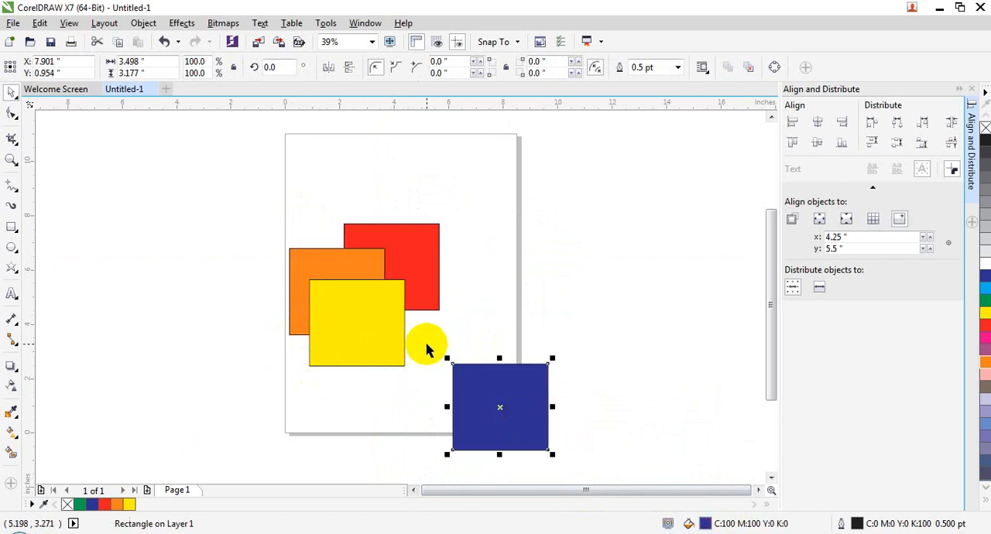
key(ctrl+z)
- Examine the Order options offered for the blue rectangle, including Reverse Order, and for the red rectangle without applying any
right_click(361, 257)
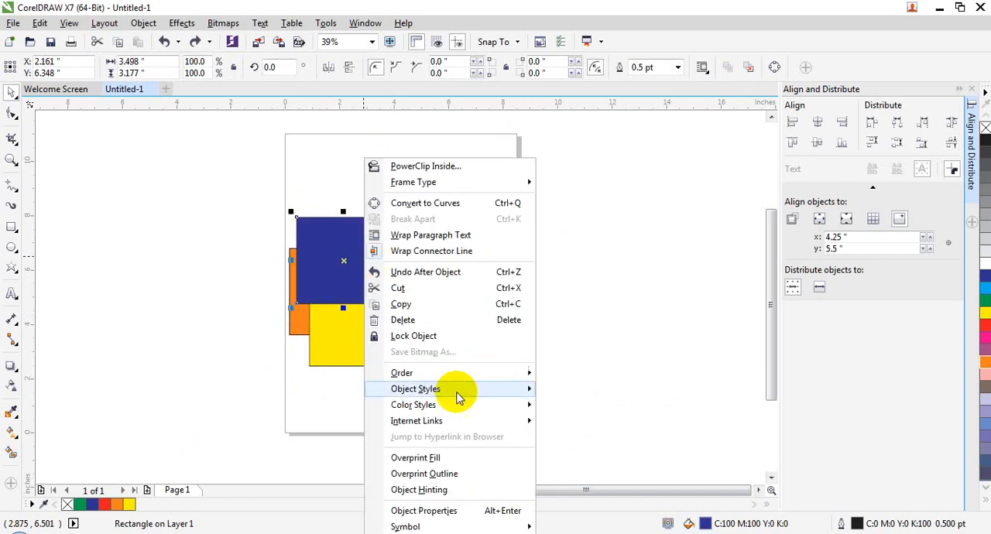
mouse_move(496, 373)
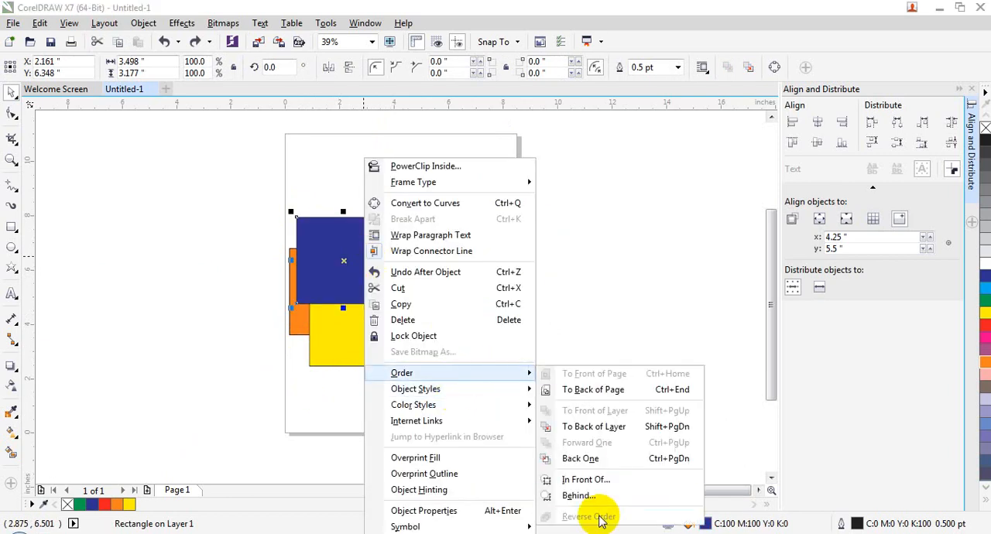
click(340, 291)
click(413, 279)
right_click(416, 274)
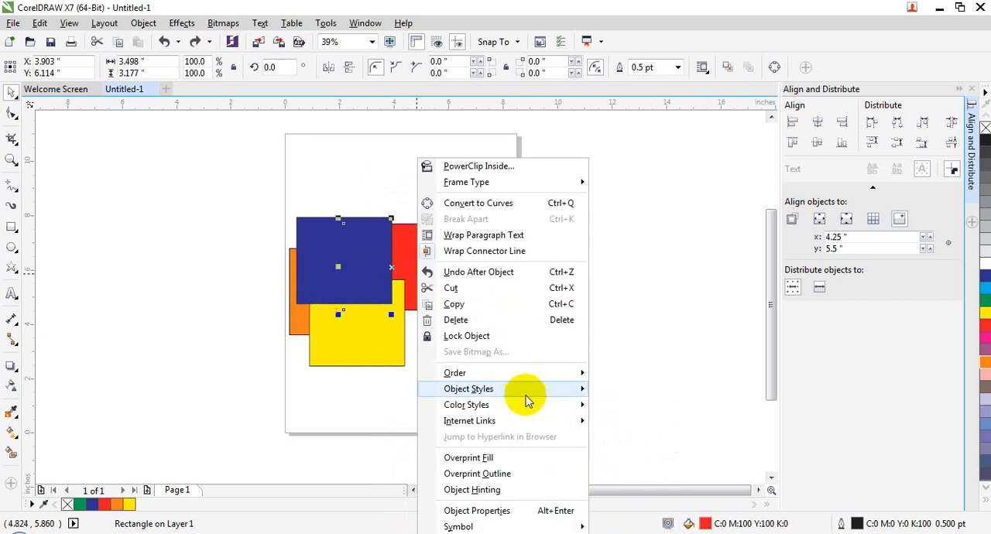
mouse_move(529, 375)
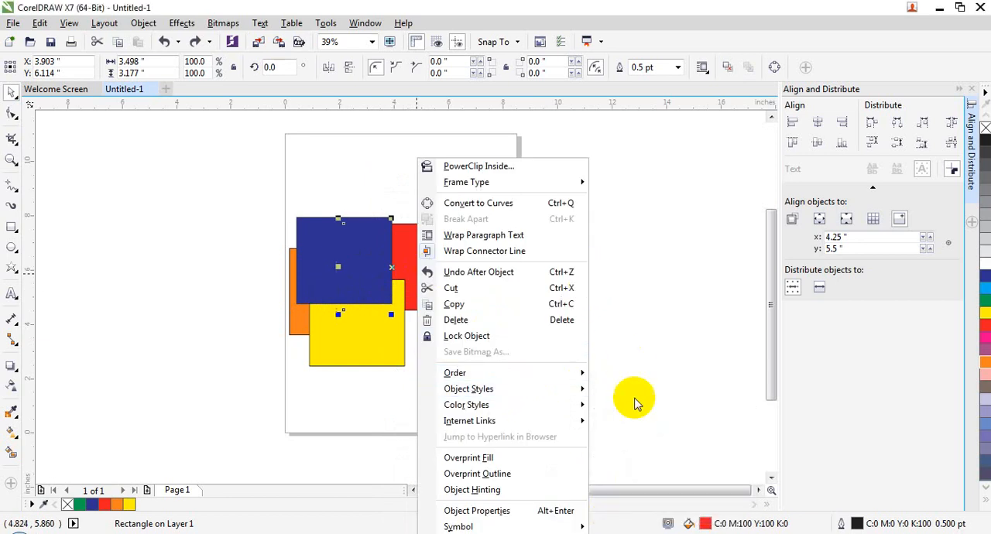
click(301, 246)
- Delete the red, blue, yellow and orange rectangles to clear the page
click(415, 249)
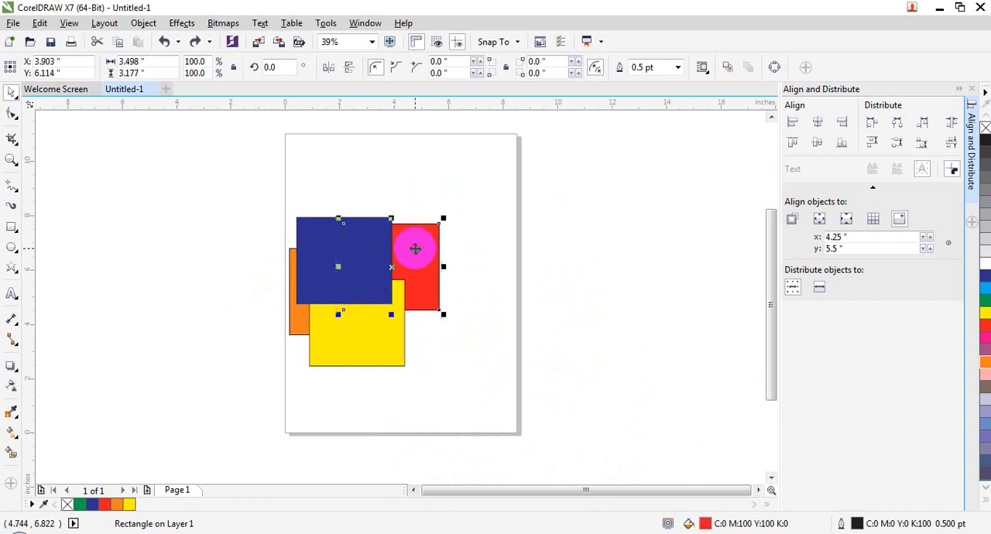
key(Delete)
click(358, 248)
key(Delete)
click(358, 314)
key(Delete)
click(342, 281)
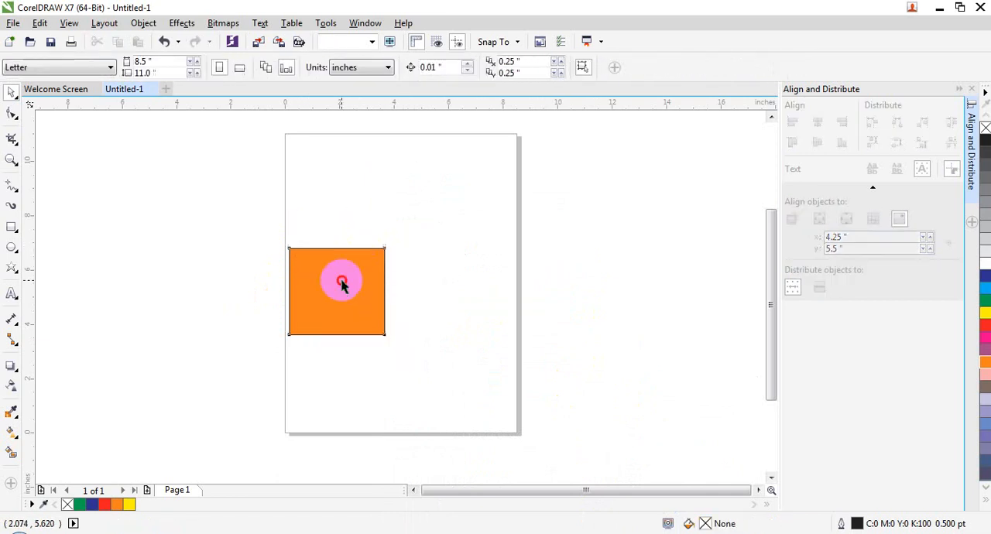
key(Delete)
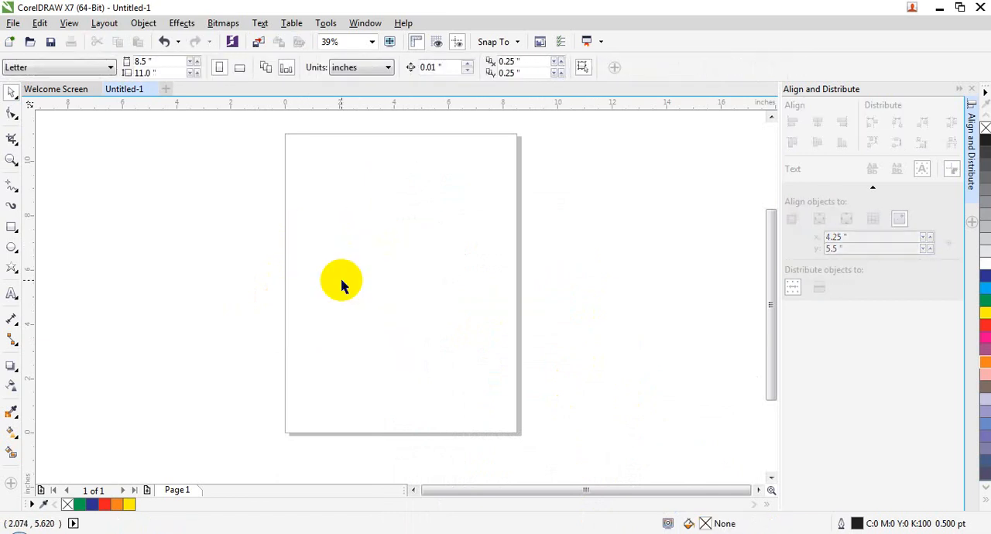
- Draw a rectangle about 4.85 by 4.34 inches in the page's top-right corner and fill it green
click(12, 227)
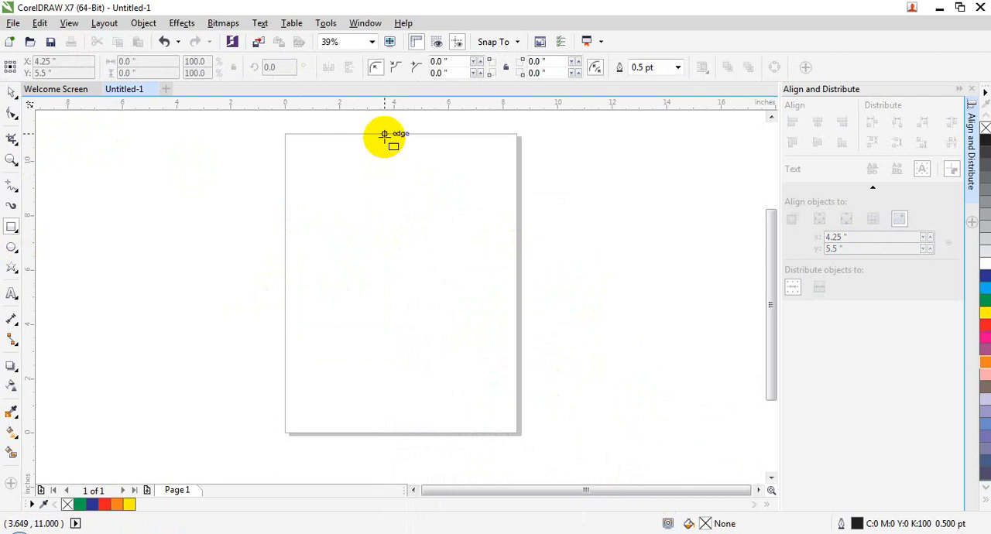
mouse_move(383, 135)
mouse_down()
mouse_move(496, 199)
mouse_move(517, 252)
mouse_up()
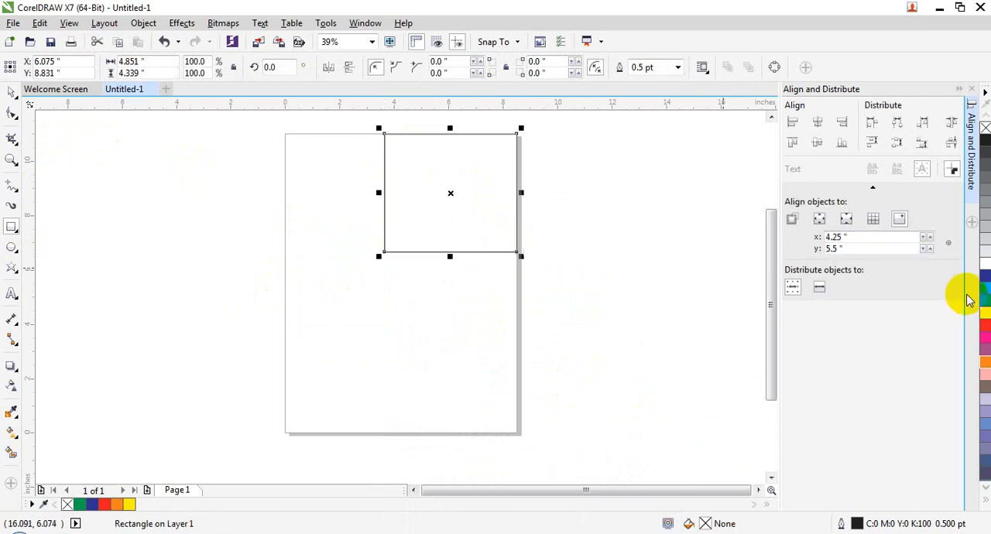
click(981, 297)
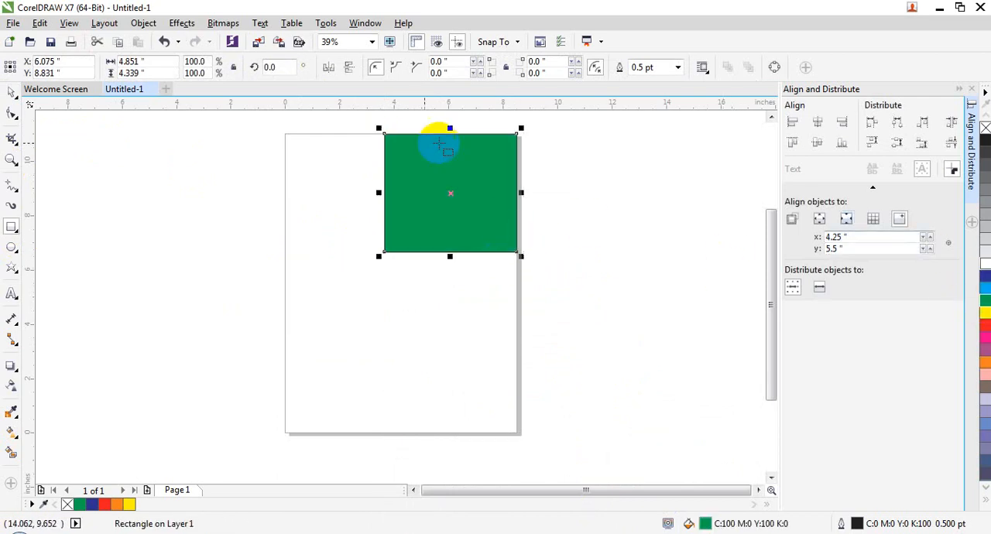
- Convert the green rectangle to curves and delete its lower-left node to form a corner triangle
click(381, 249)
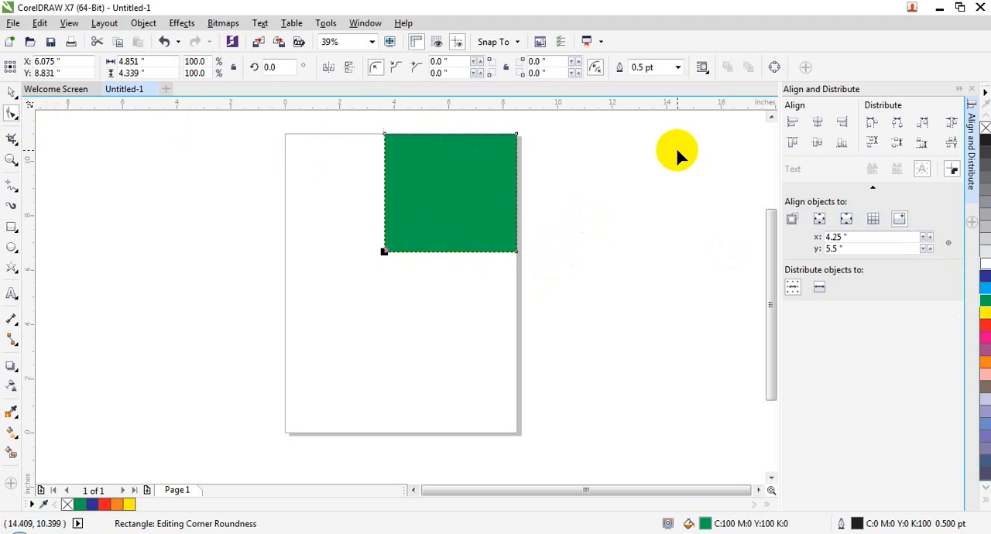
key(ctrl+q)
key(Delete)
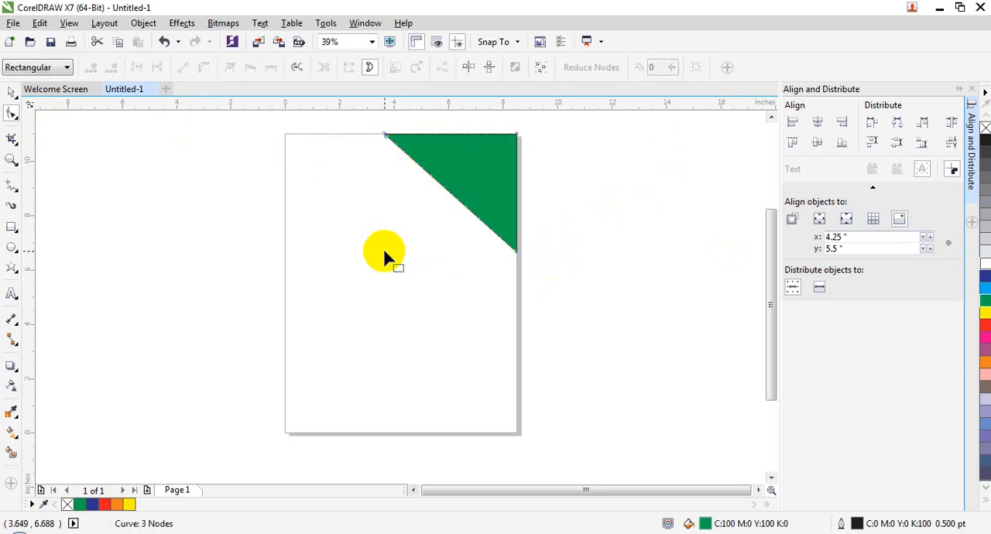
click(12, 93)
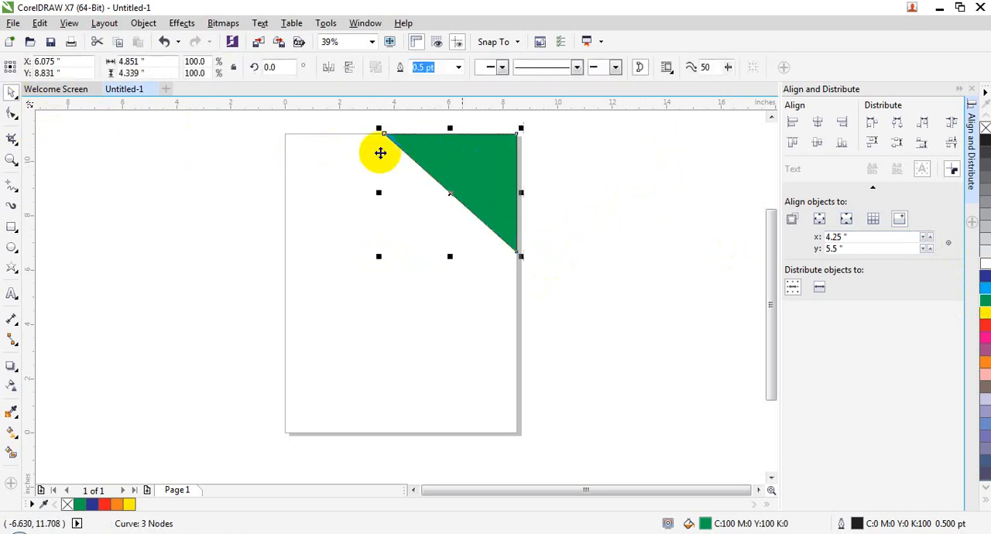
click(464, 222)
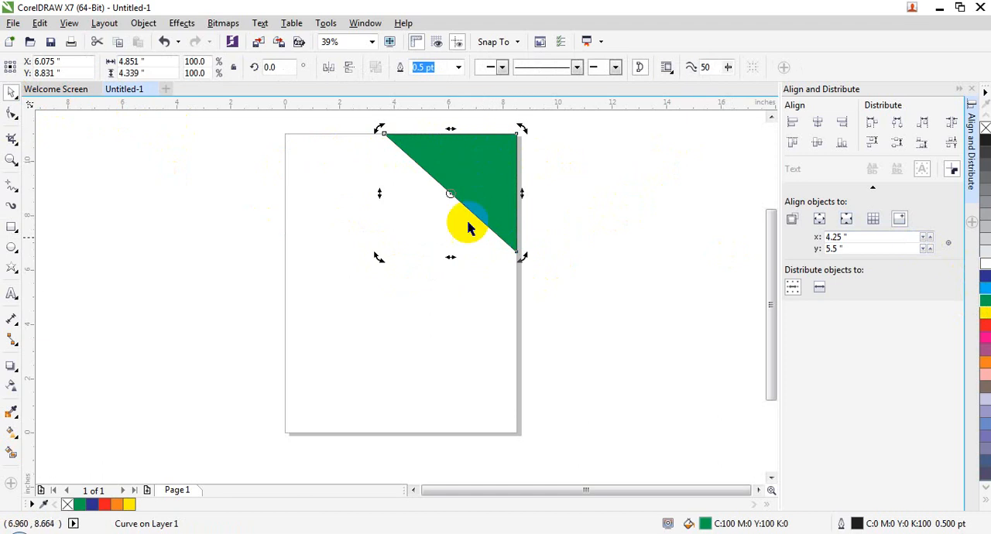
- Duplicate the green triangle slightly down and left, and stretch the copy to the page's top and right edges, about 5.12 by 4.63 inches
click(483, 161)
drag(485, 162, 478, 167)
right_click(478, 168)
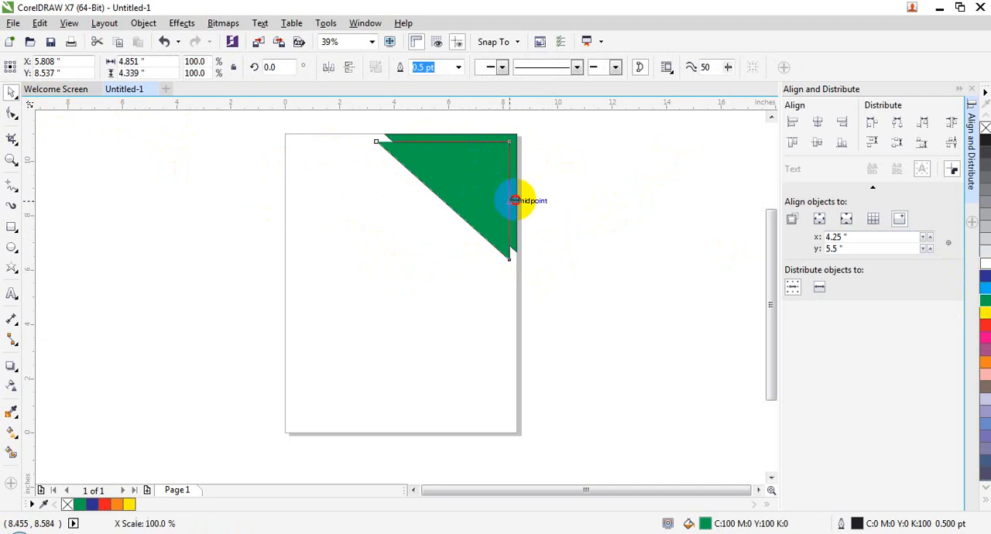
drag(518, 201, 518, 201)
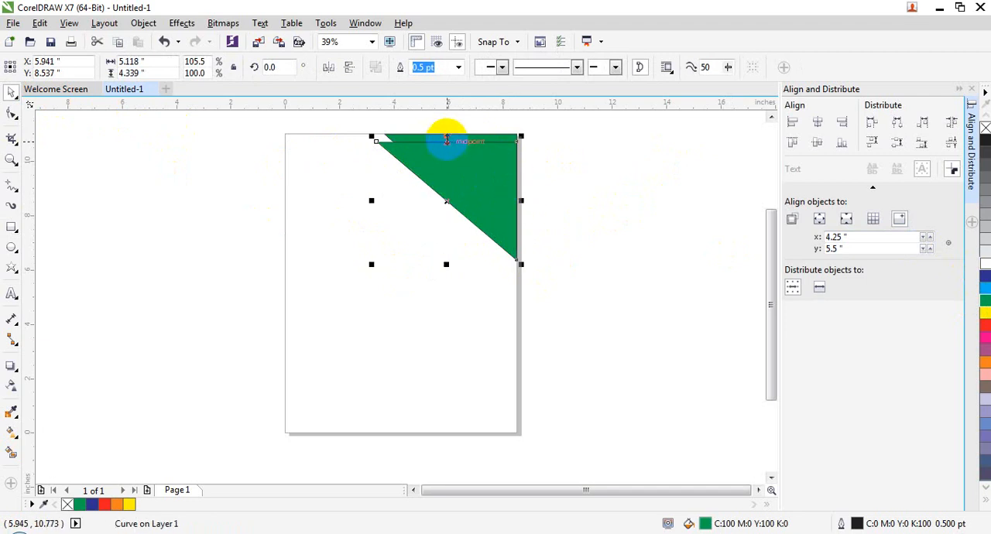
drag(445, 134, 445, 133)
click(405, 215)
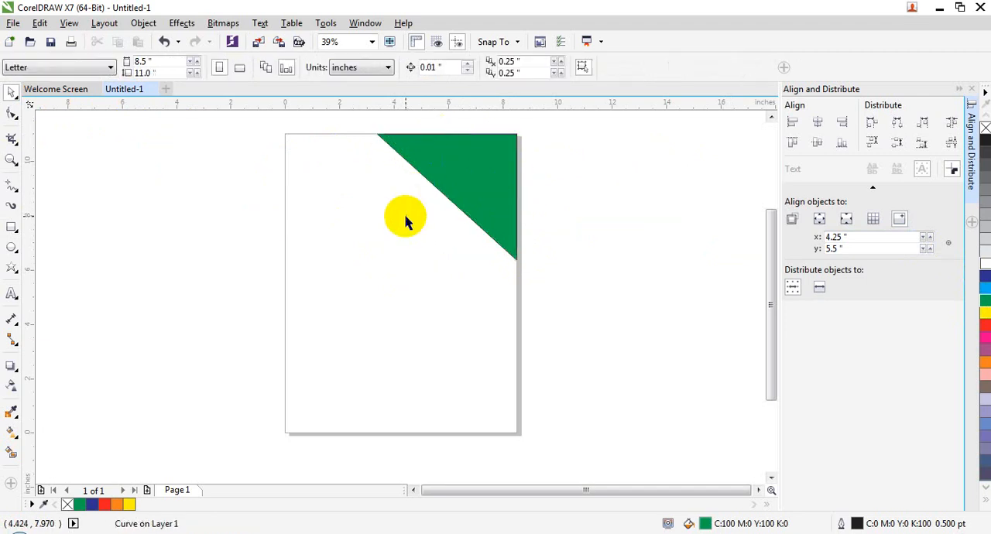
- Fill the larger front triangle with red after trying yellow
click(479, 172)
click(983, 315)
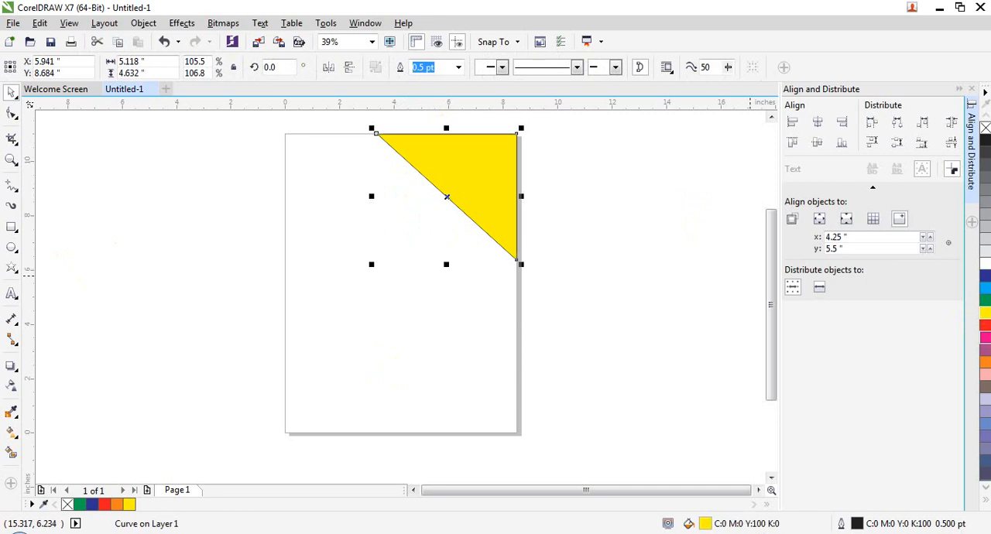
click(984, 331)
click(398, 266)
- Send the red triangle to the back of the layer and check the green triangle on top by selecting and deselecting it
click(455, 198)
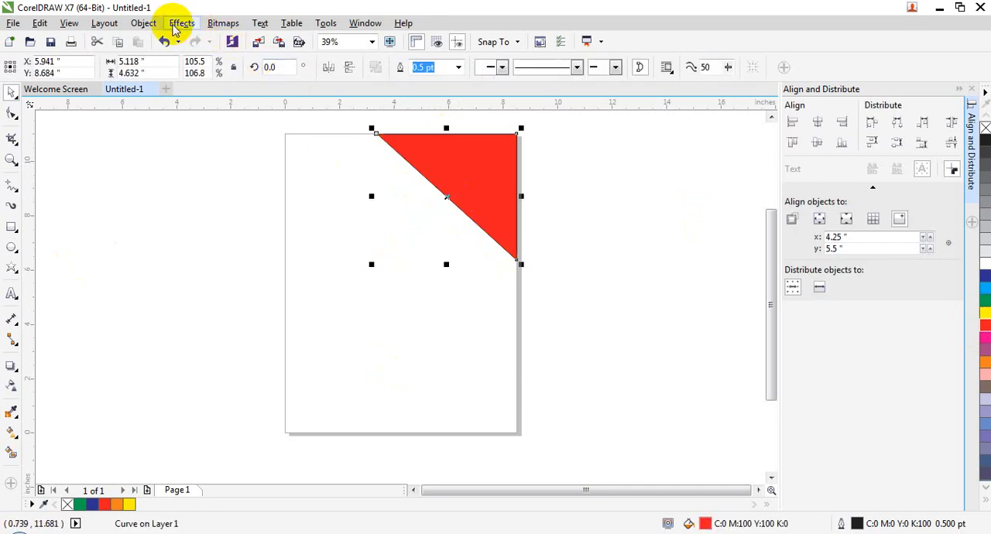
click(144, 23)
mouse_move(281, 264)
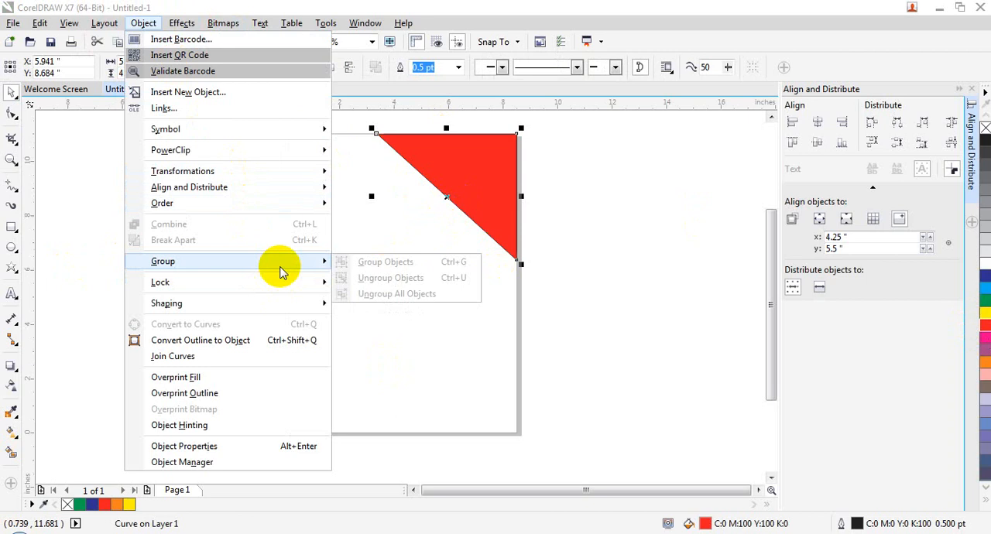
mouse_move(295, 205)
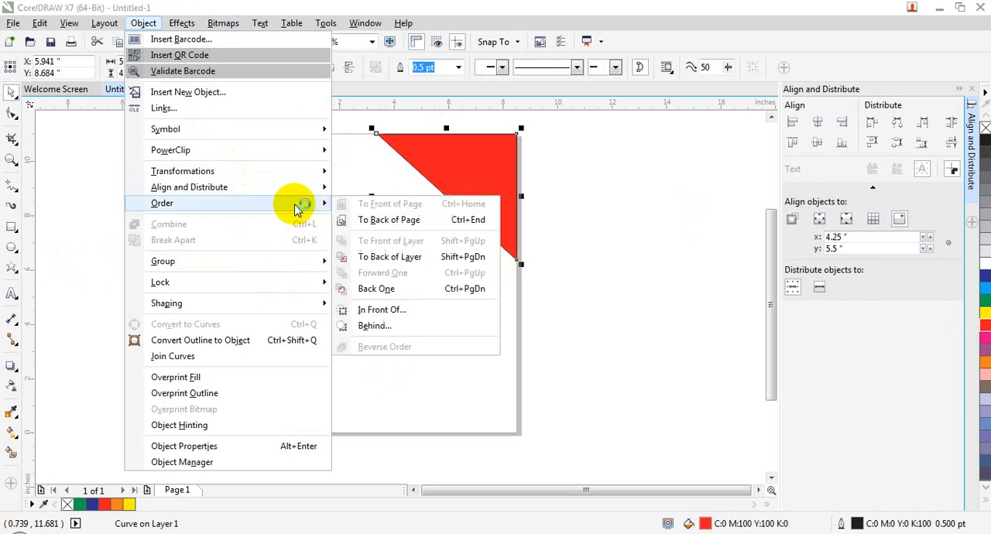
click(389, 257)
click(395, 321)
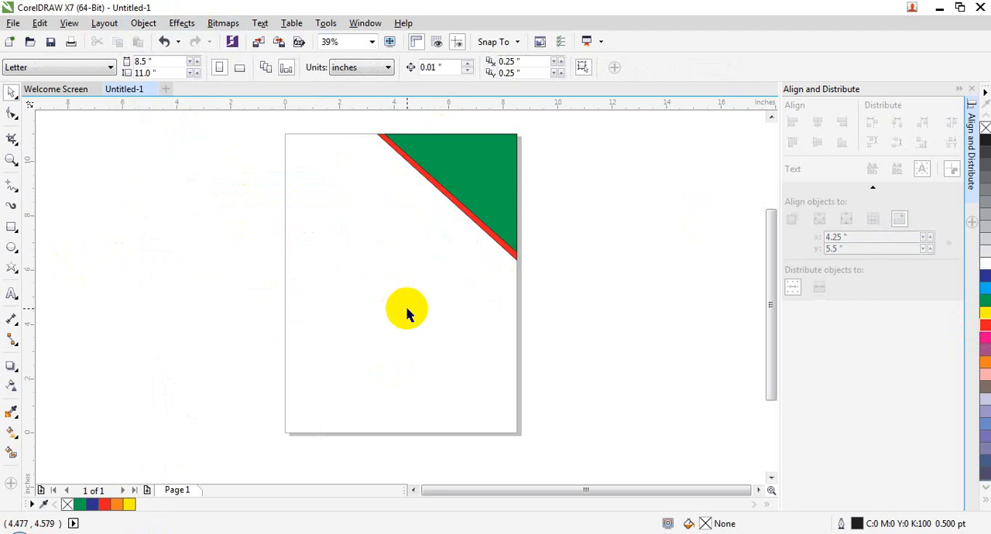
click(461, 171)
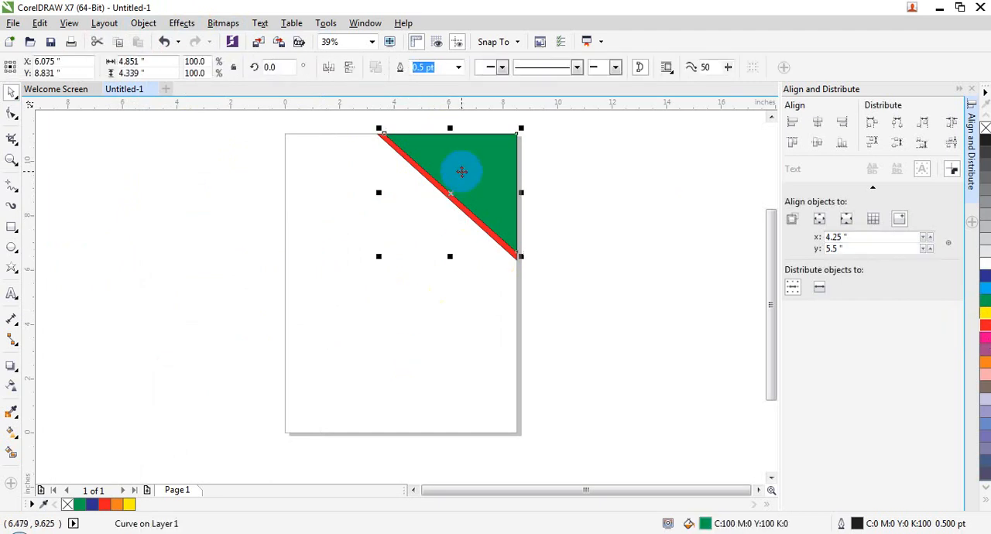
click(438, 297)
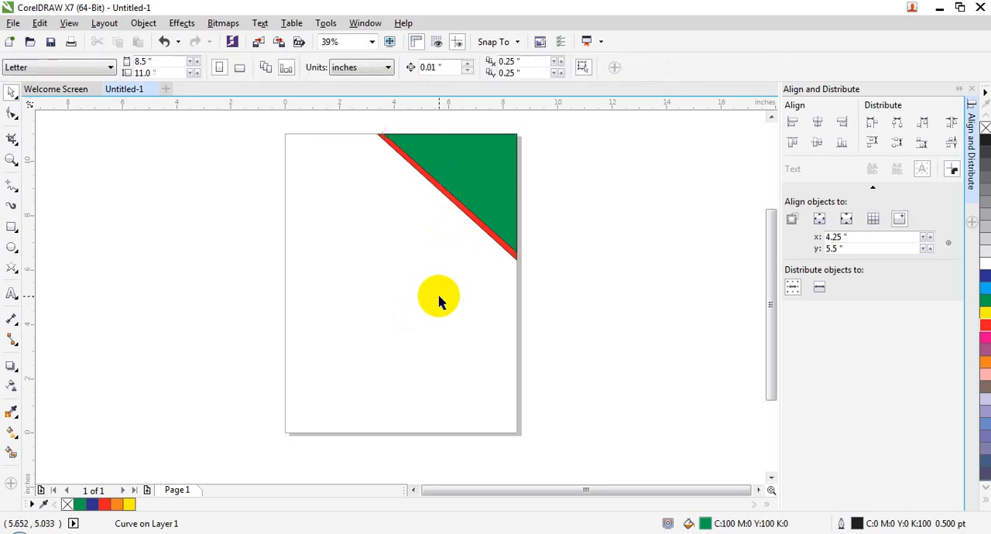
- Import the mosque photo from the Picture for editing folder and place it mid-page at about 6.35 by 4.66 inches
click(473, 158)
click(369, 273)
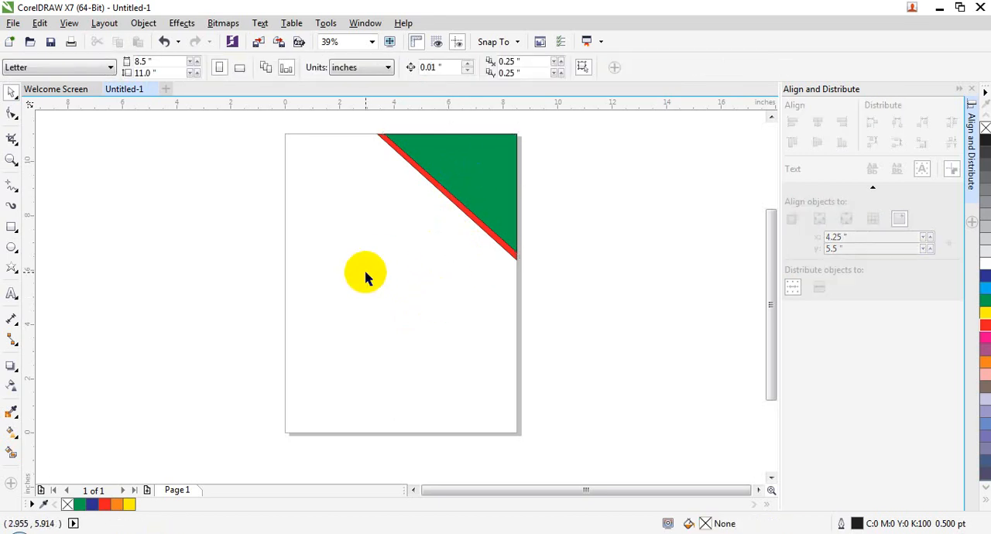
click(14, 23)
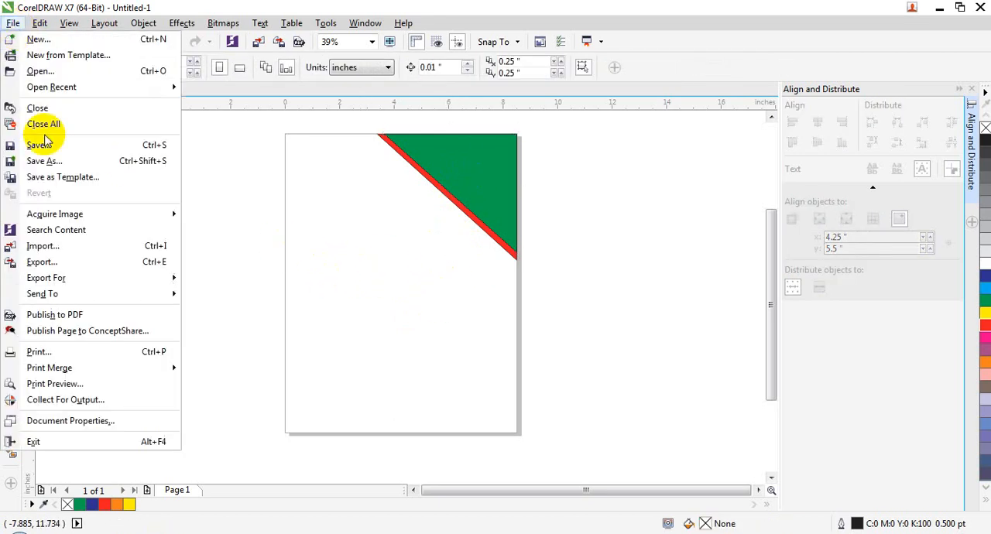
click(62, 246)
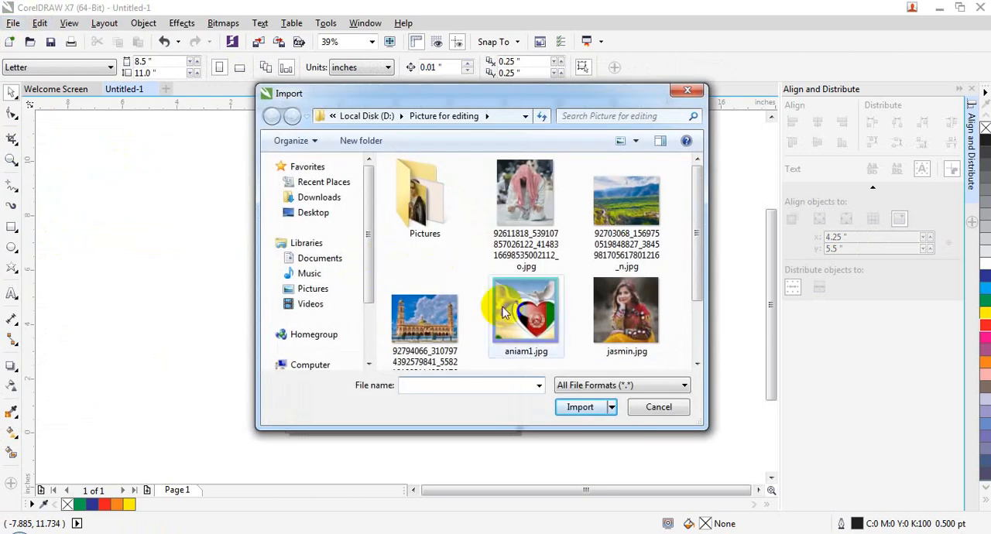
double_click(425, 290)
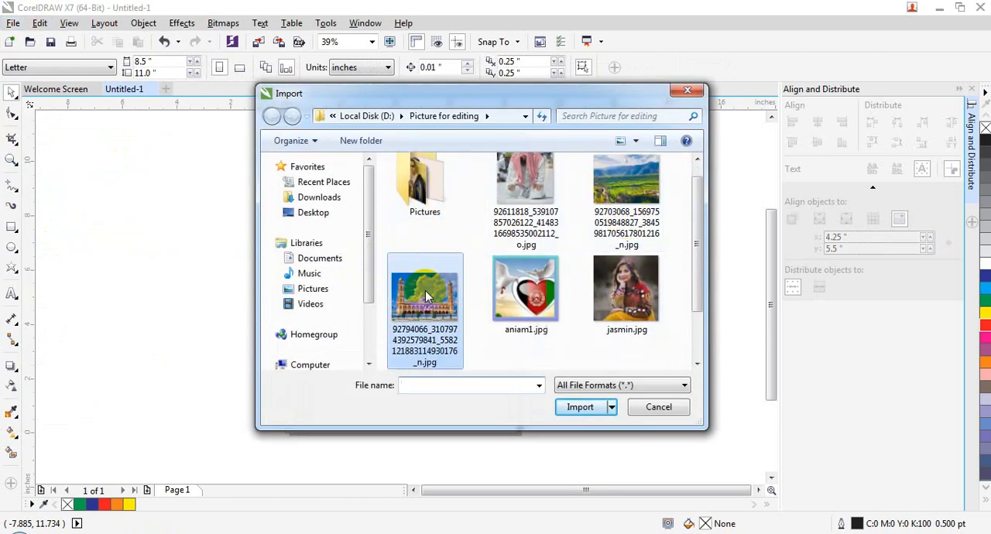
drag(312, 212, 484, 418)
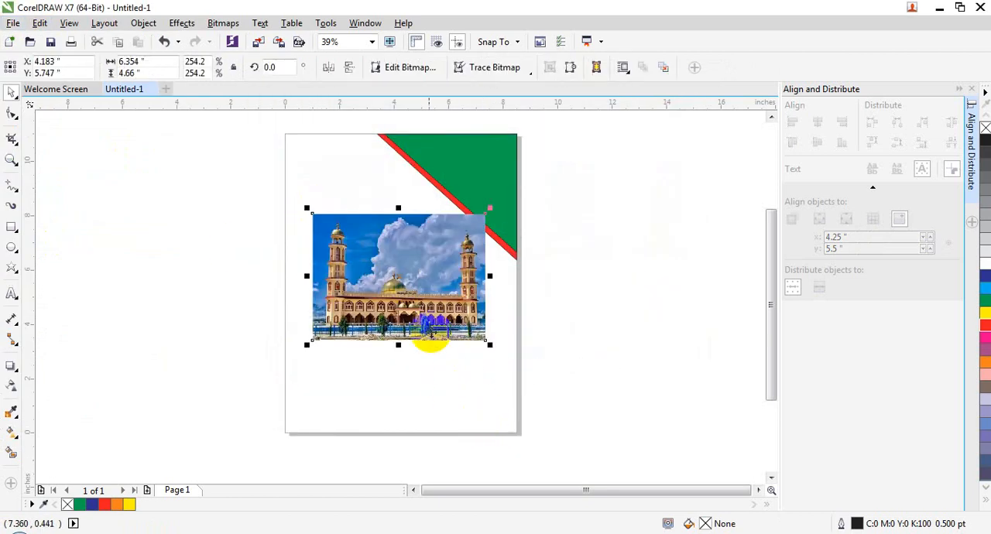
- Send the mosque photo to the back of the page, behind both corner triangles
right_click(403, 333)
mouse_move(552, 388)
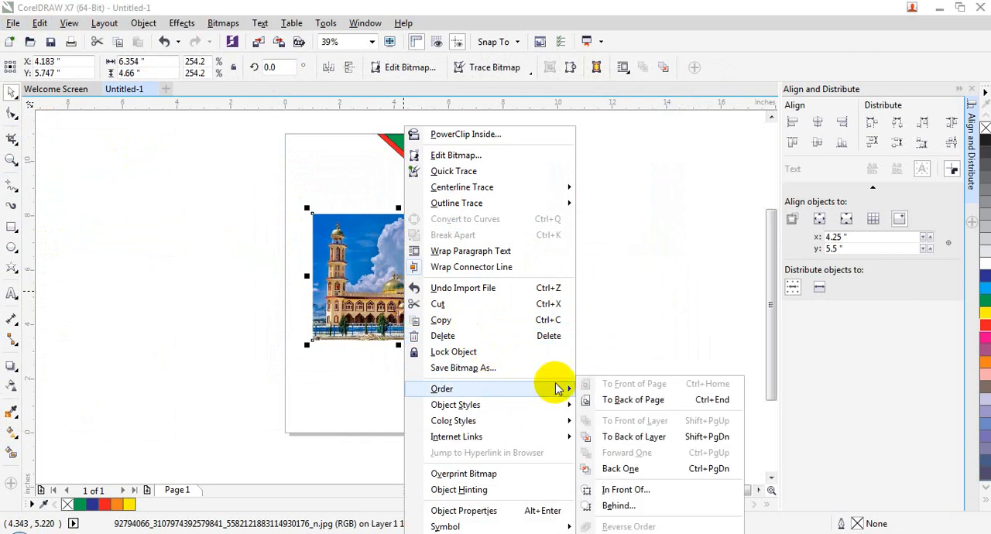
click(619, 409)
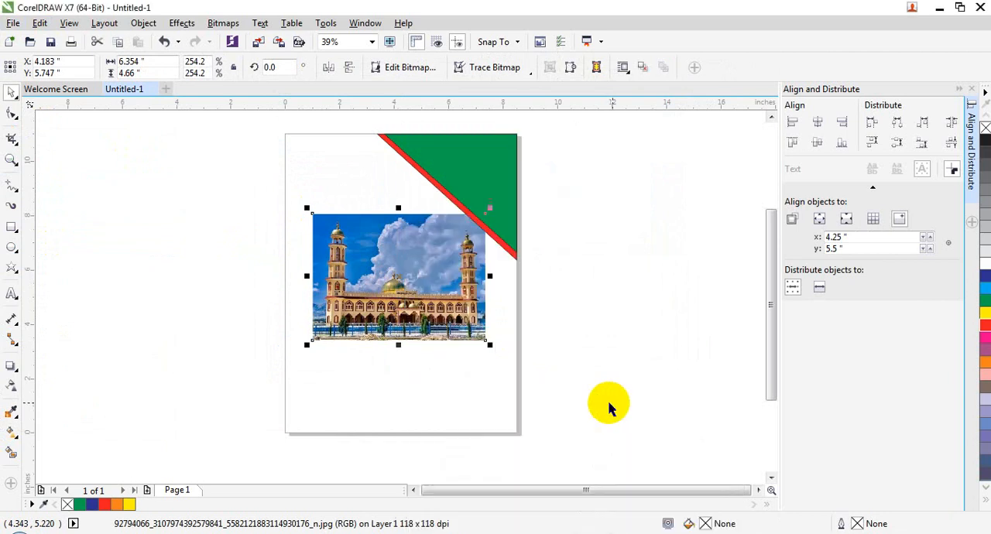
- Stretch the mosque photo across the page's full width and most of its height, about 8.5 by 10.31 inches
drag(488, 343, 507, 357)
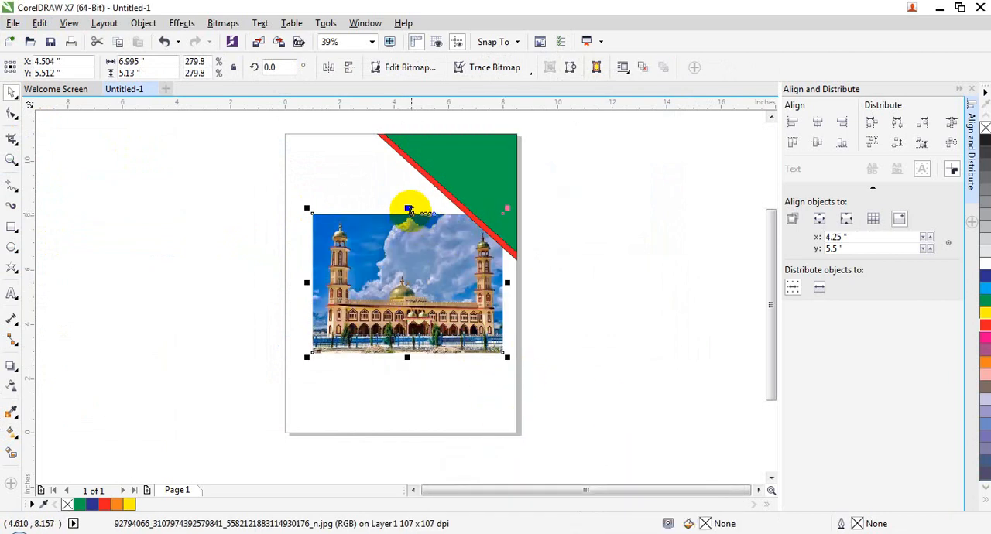
drag(408, 207, 388, 139)
mouse_move(308, 366)
mouse_down()
mouse_move(304, 389)
mouse_move(304, 371)
mouse_up()
drag(404, 360, 403, 428)
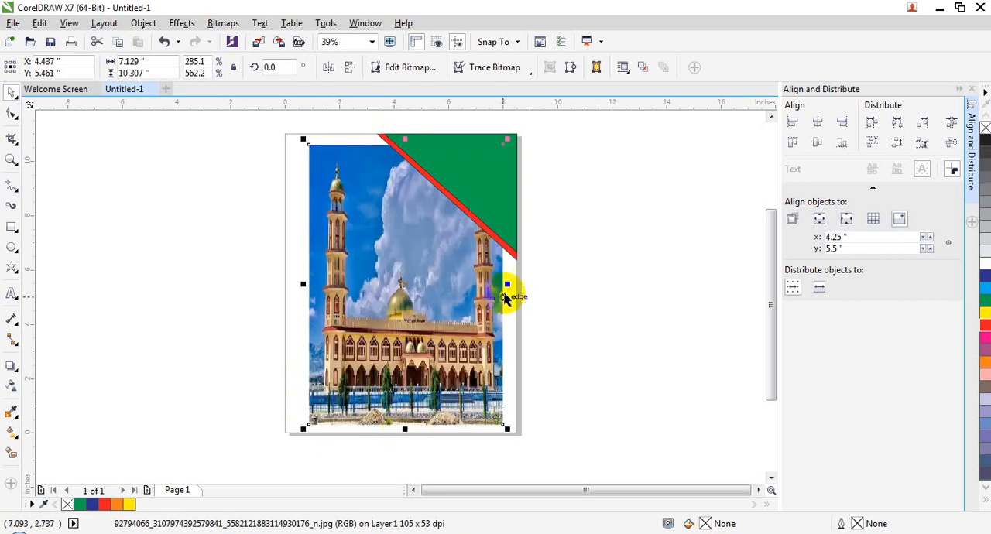
drag(508, 282, 522, 282)
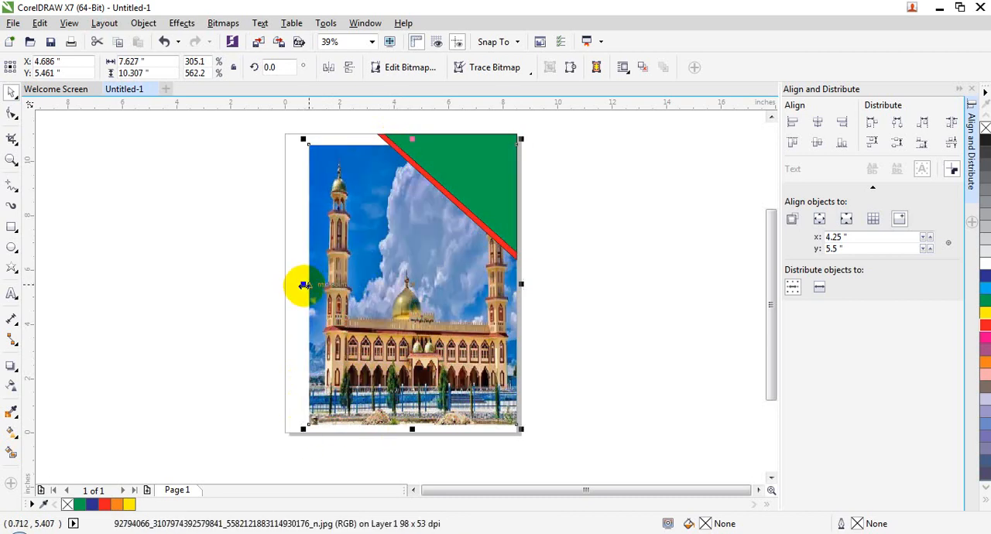
drag(303, 285, 279, 285)
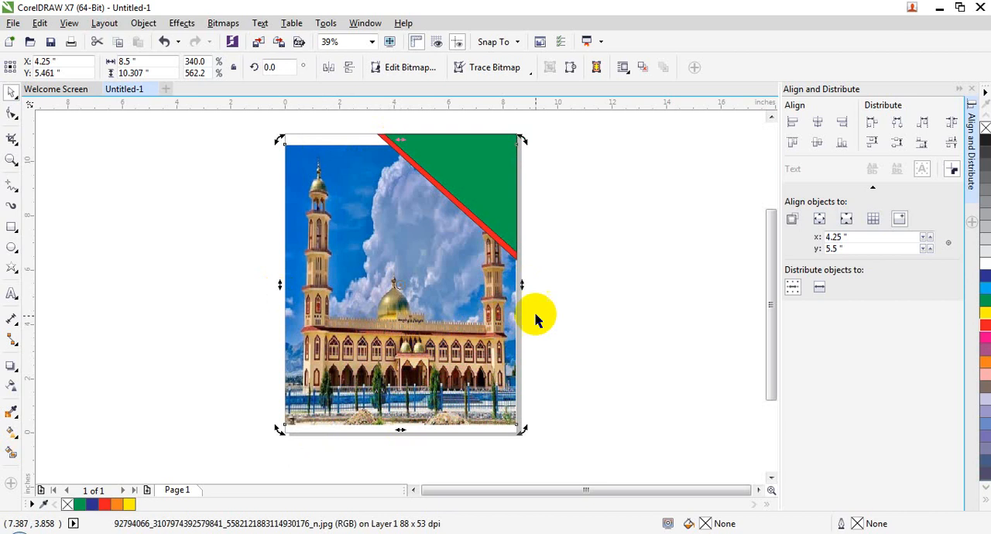
key(Delete)
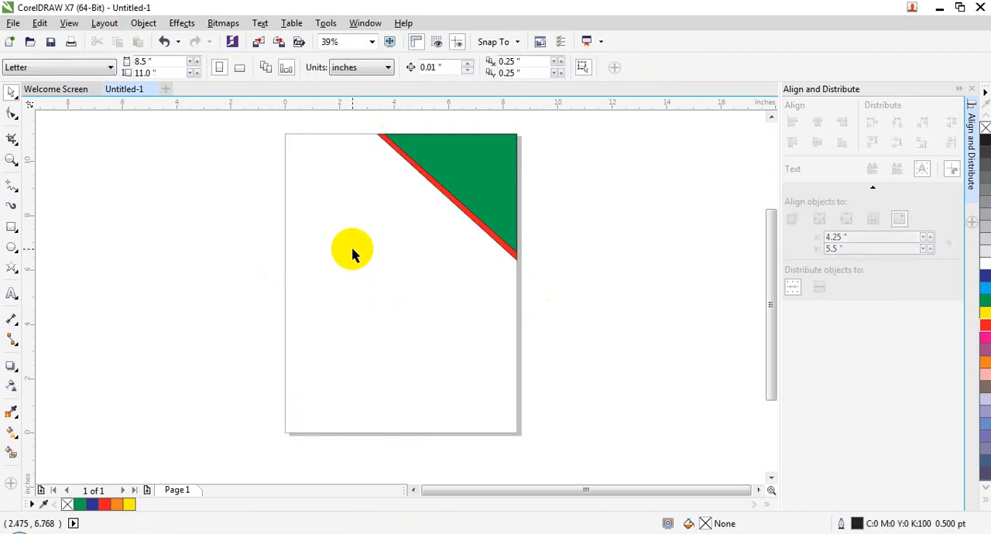
key(ctrl+z)
click(49, 265)
- Add the artistic text "DGSDFSD" over the photo in 150 pt Arial, filled with 10% black
click(12, 293)
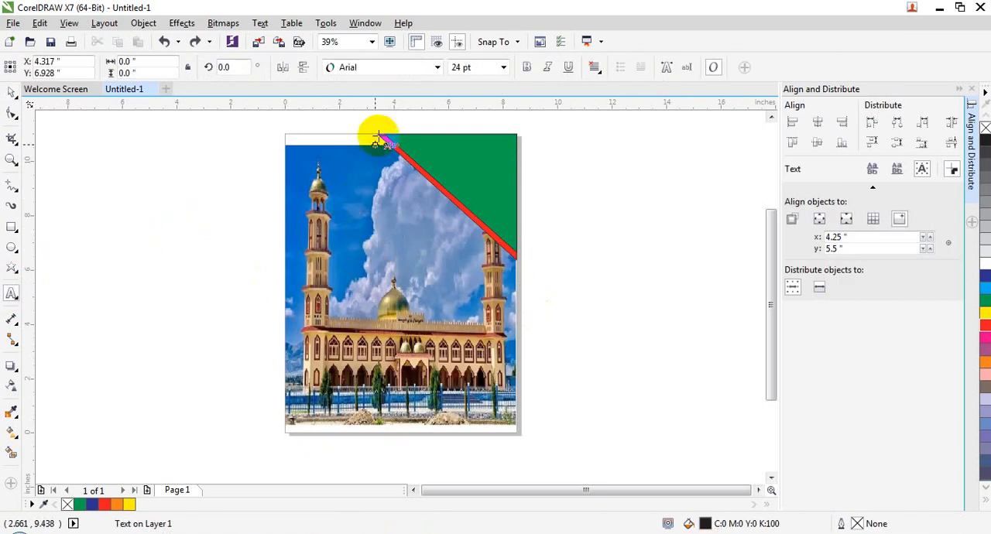
click(503, 67)
click(482, 267)
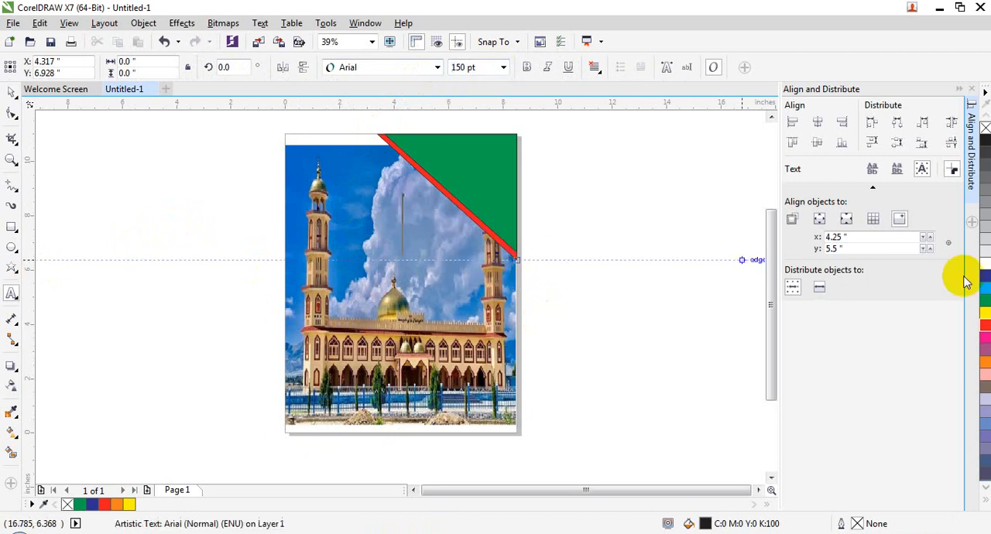
text(DGSDFSD)
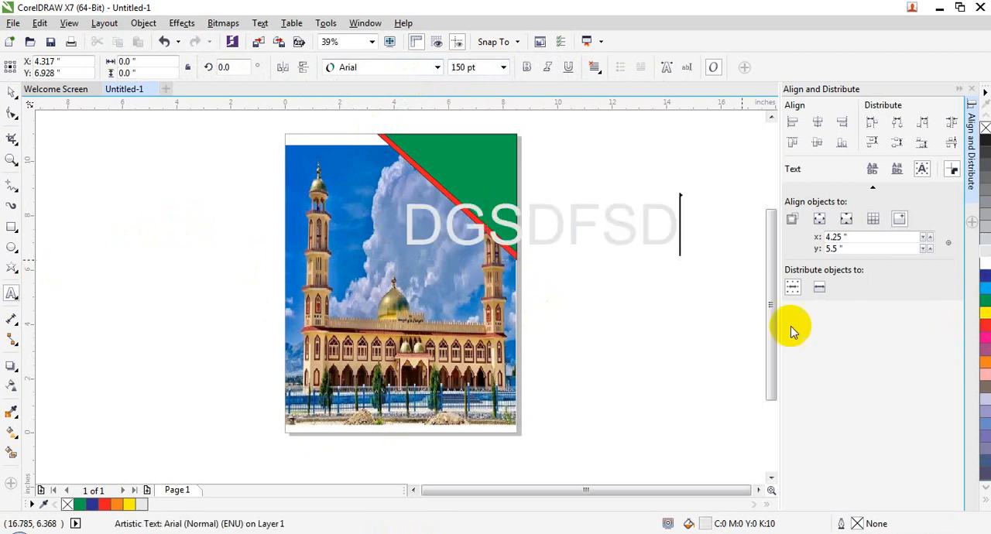
- Move the DGSDFSD text across the upper half of the photo, centered at about X 2.77, Y 7.43 inches
click(12, 92)
drag(580, 216, 496, 234)
click(563, 232)
click(570, 232)
drag(540, 207, 431, 233)
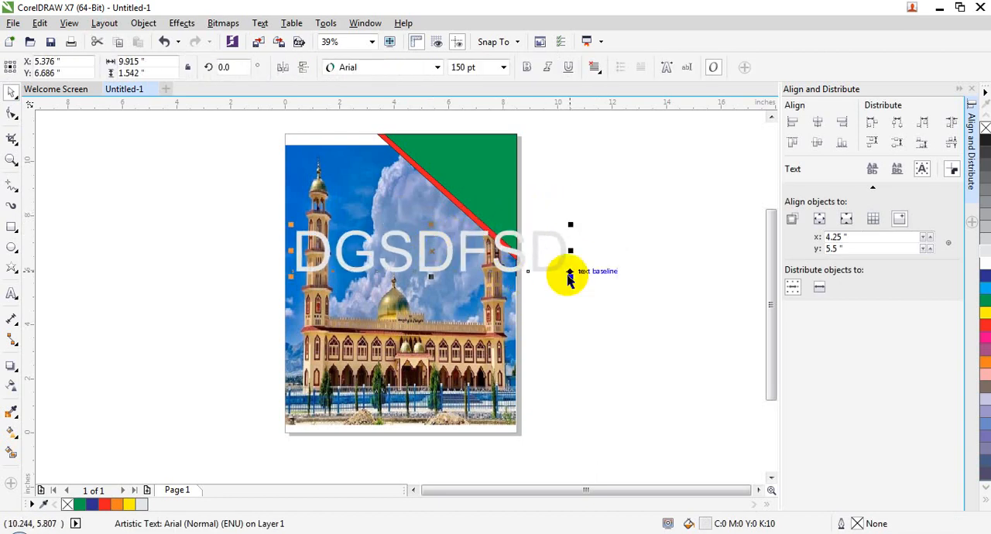
drag(567, 278, 494, 259)
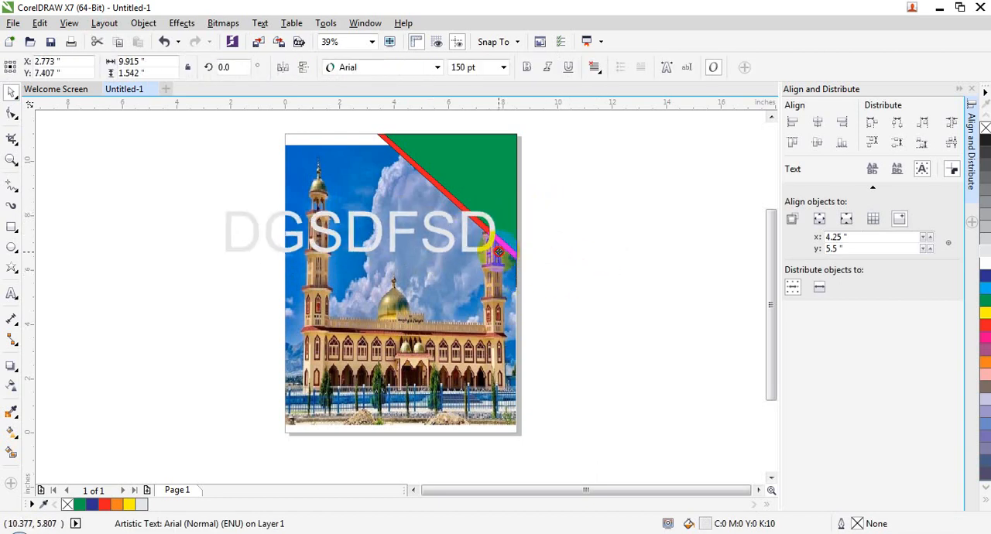
click(495, 208)
- Apply a uniform transparency of 96 to the mosque photo to fade it into the background
click(416, 292)
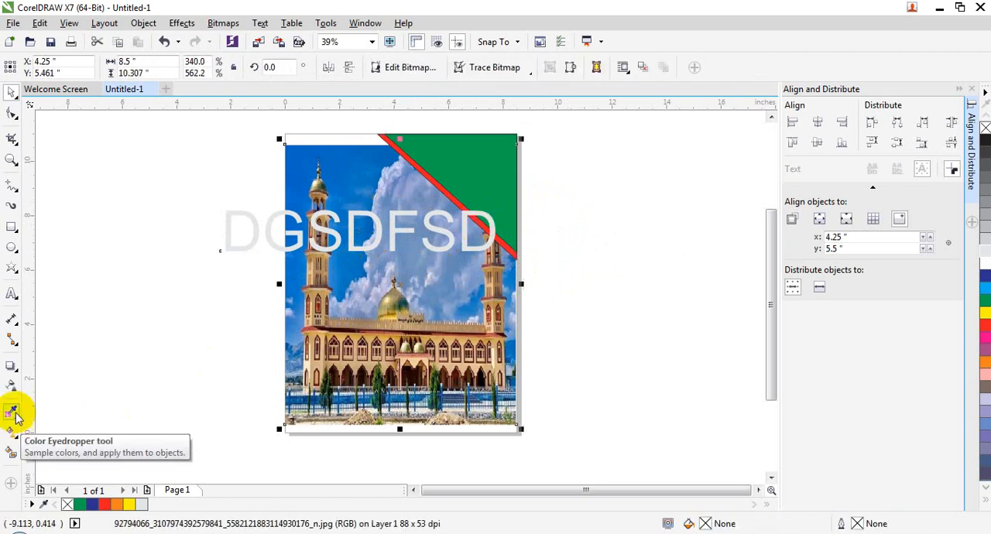
click(12, 386)
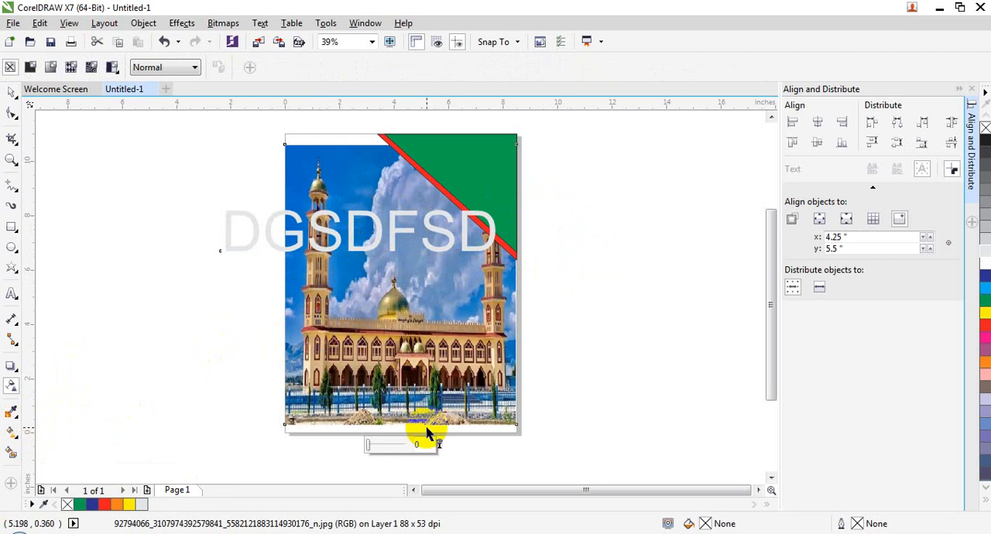
mouse_move(408, 445)
mouse_down()
mouse_move(394, 444)
mouse_move(405, 448)
mouse_up()
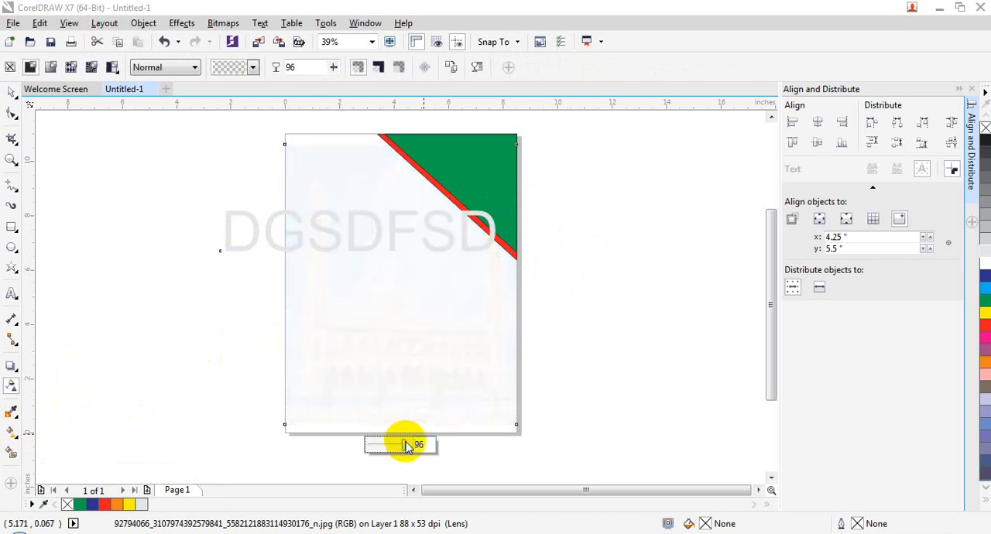
click(637, 266)
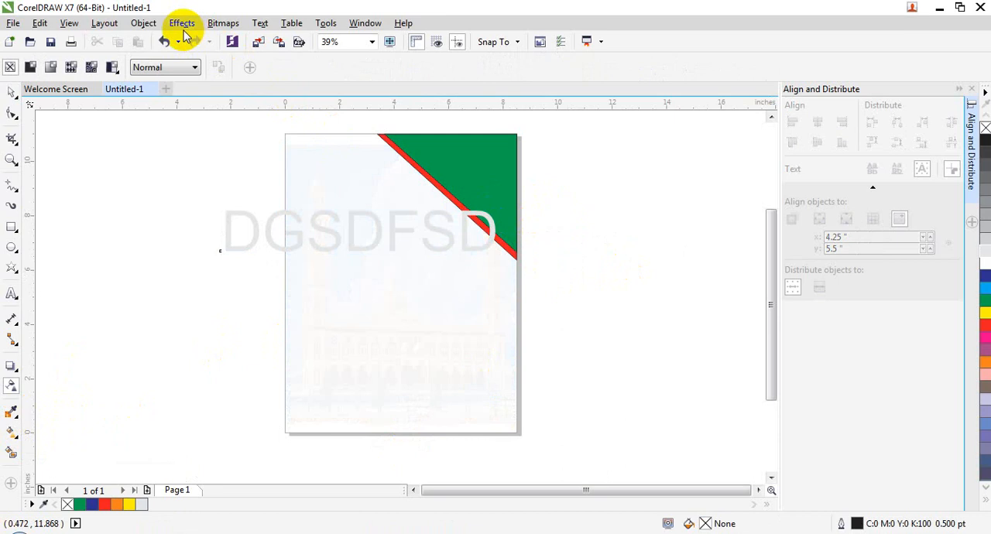
- Select the green corner triangle and examine the Order commands available for it
click(145, 23)
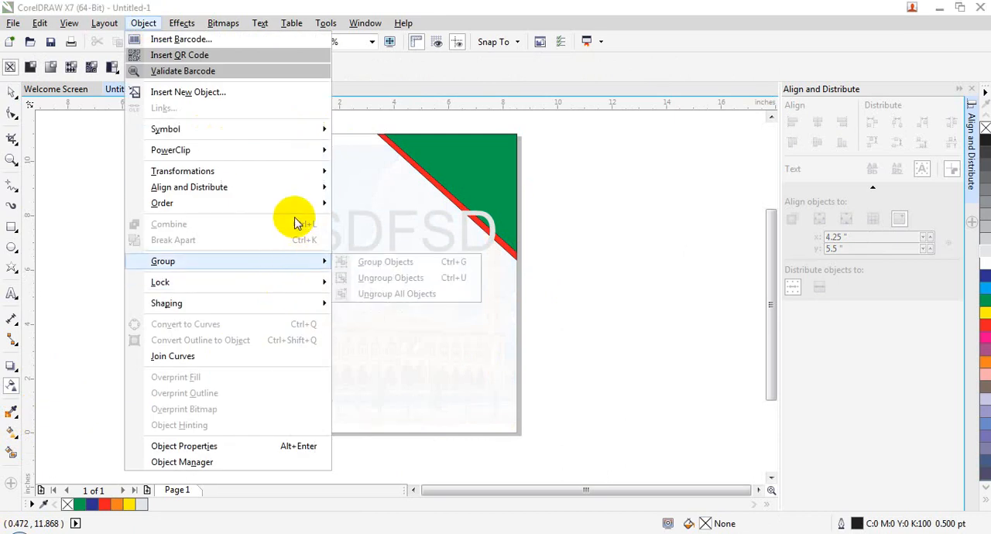
mouse_move(295, 210)
click(629, 282)
click(500, 178)
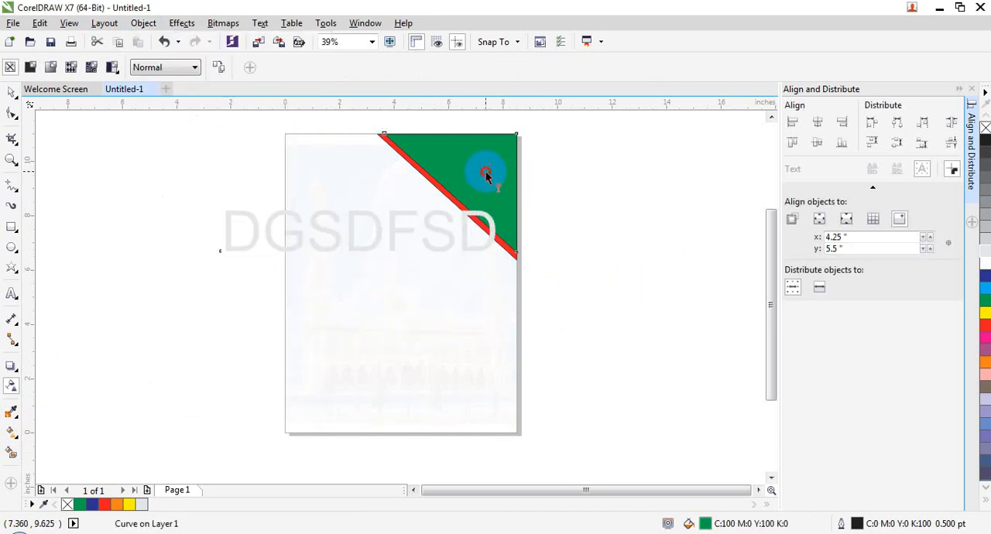
click(11, 92)
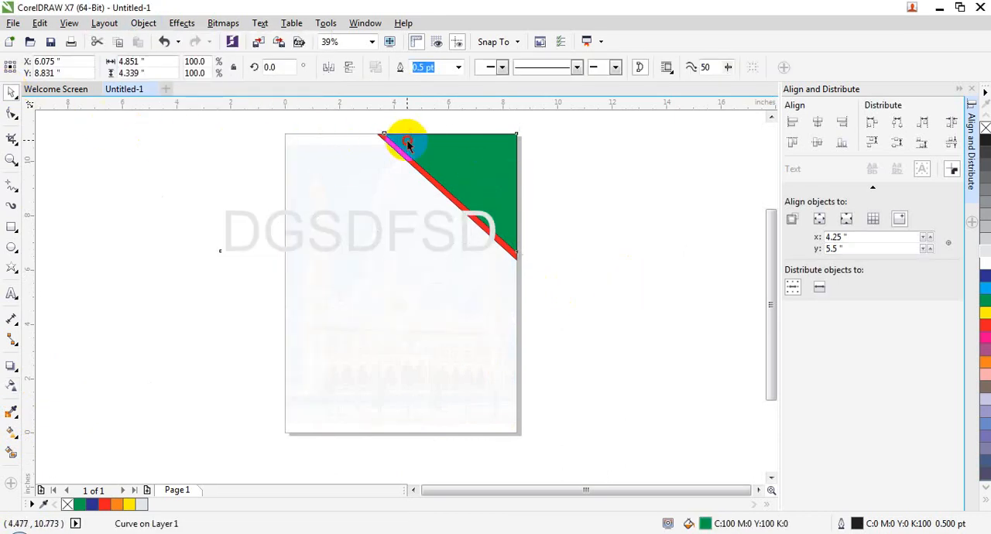
click(482, 177)
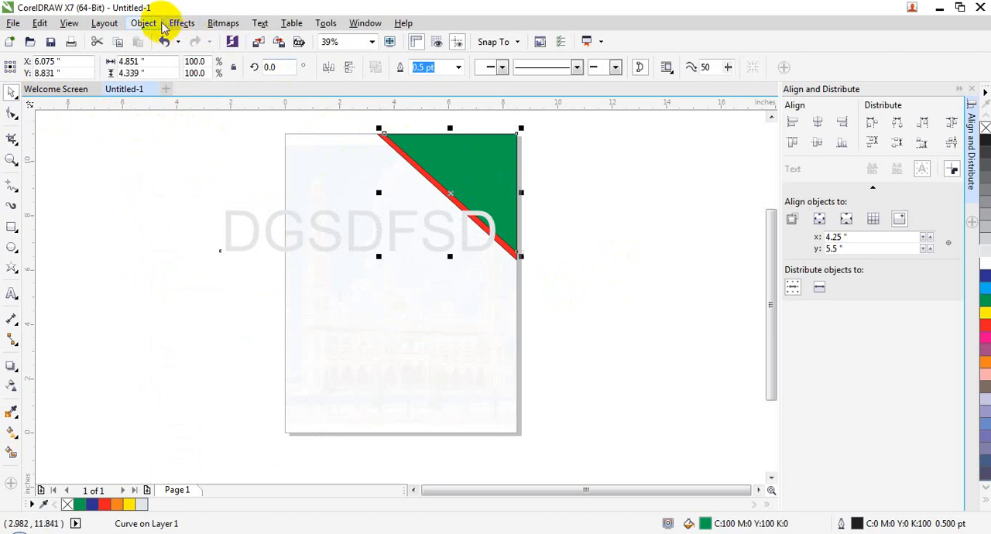
click(145, 22)
mouse_move(258, 205)
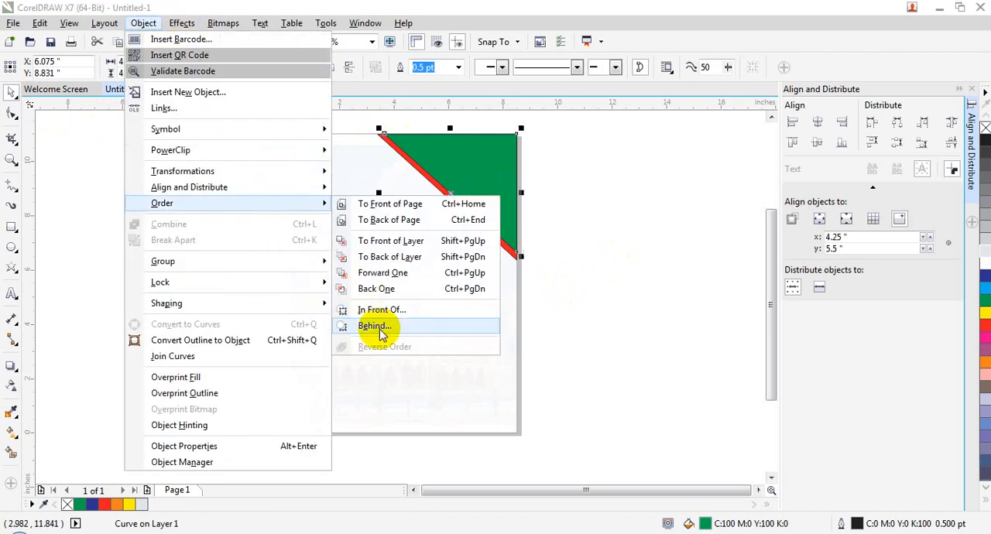
click(434, 255)
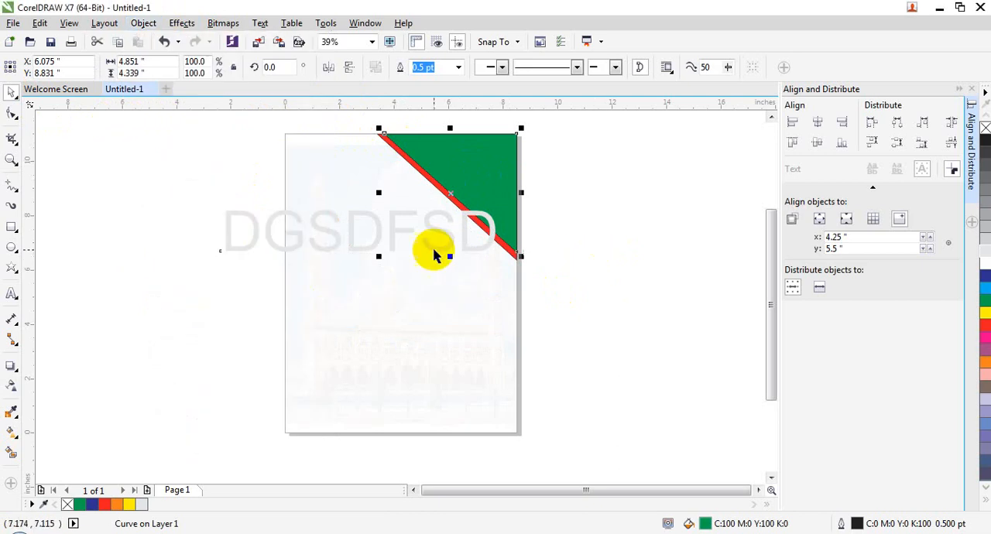
- Close the page-corner design document without saving its changes
click(434, 255)
click(152, 89)
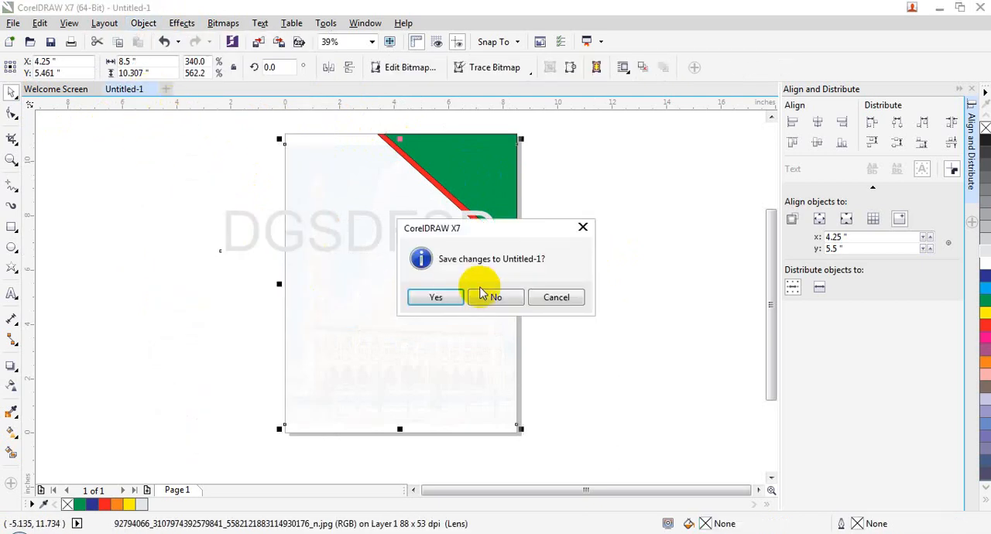
click(493, 297)
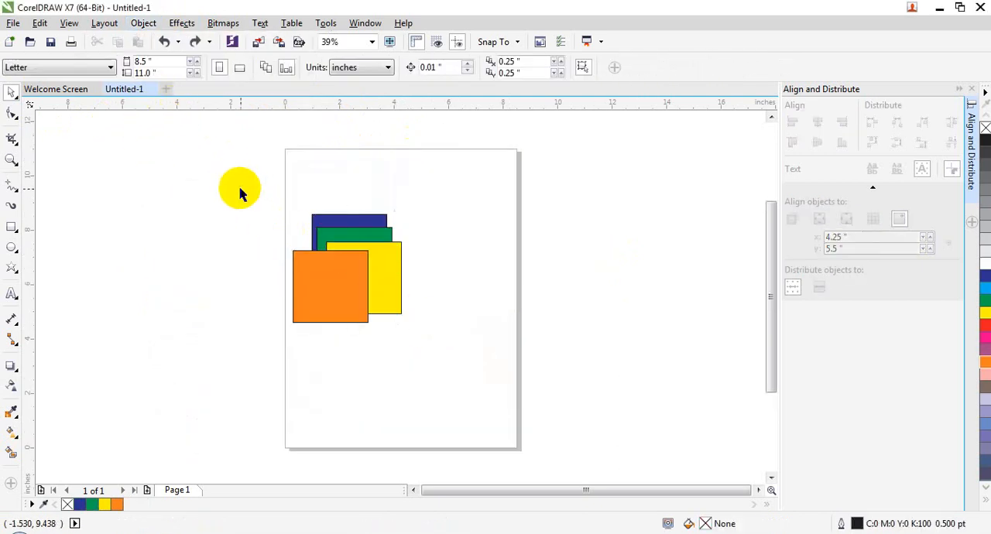
- Select all four overlapping colored rectangles and reverse their stacking order
mouse_move(239, 189)
mouse_down()
mouse_move(418, 415)
mouse_move(410, 407)
mouse_up()
click(347, 287)
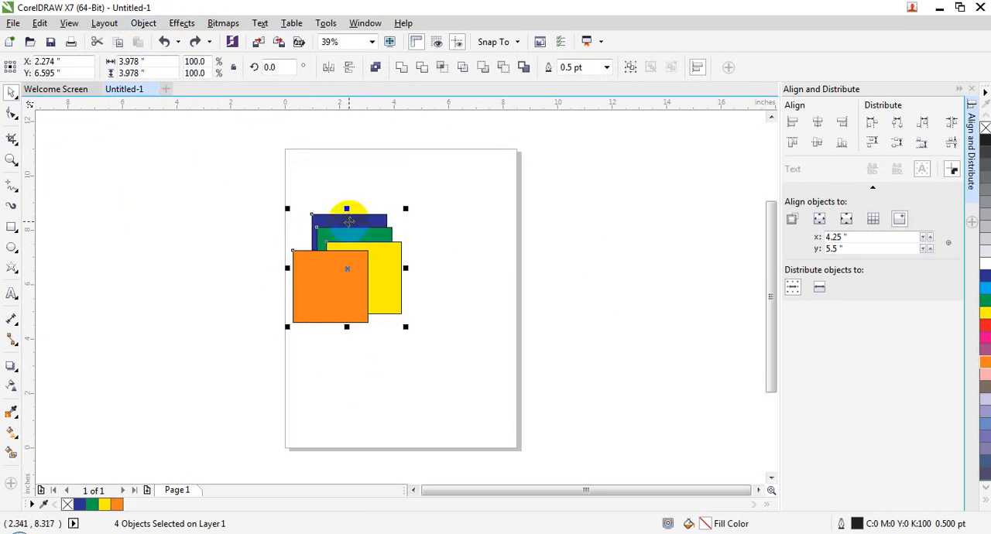
click(144, 23)
mouse_move(280, 210)
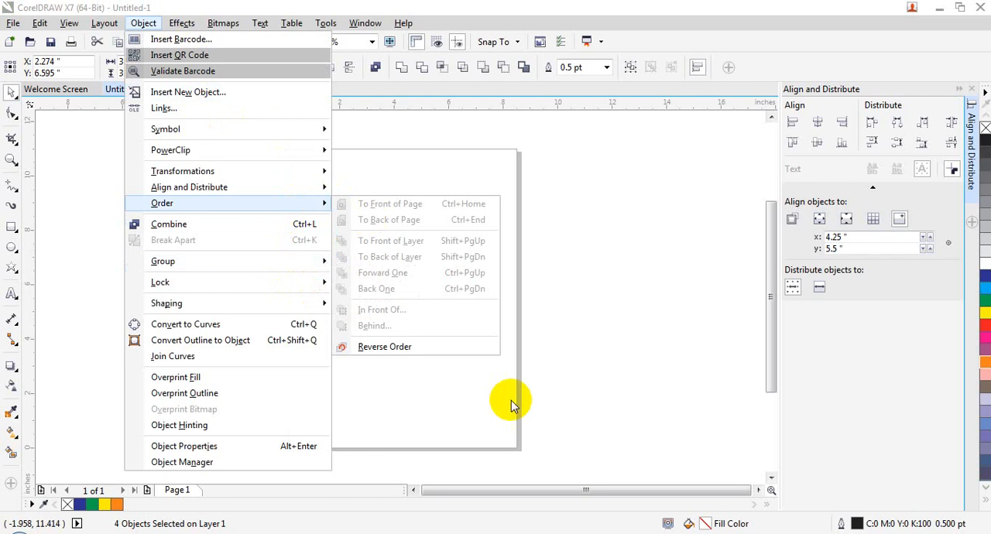
click(413, 348)
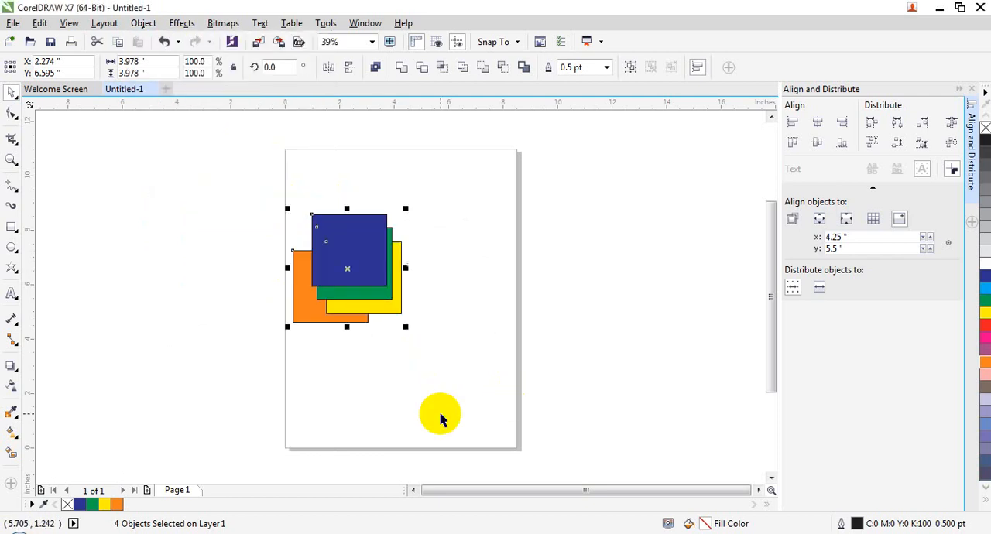
click(143, 22)
mouse_move(166, 204)
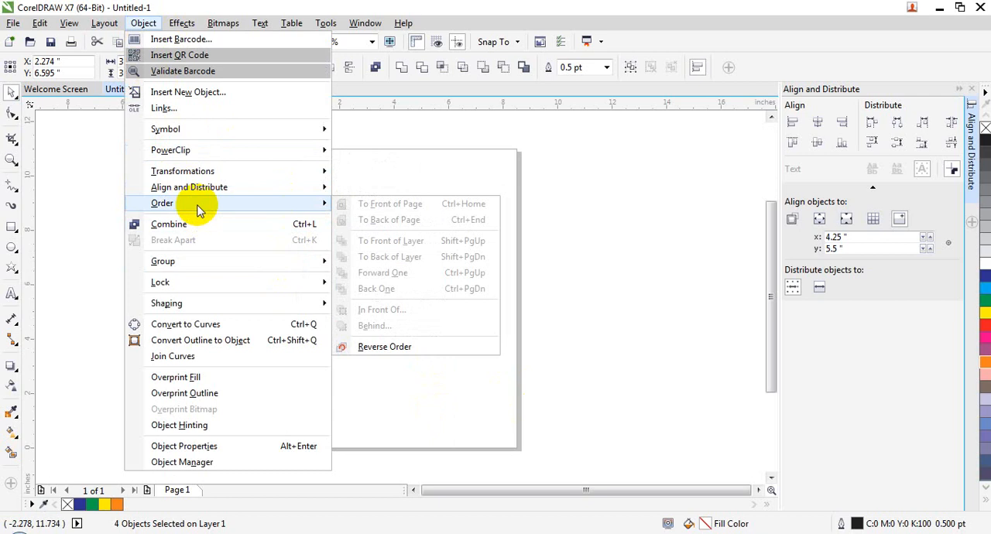
mouse_move(205, 190)
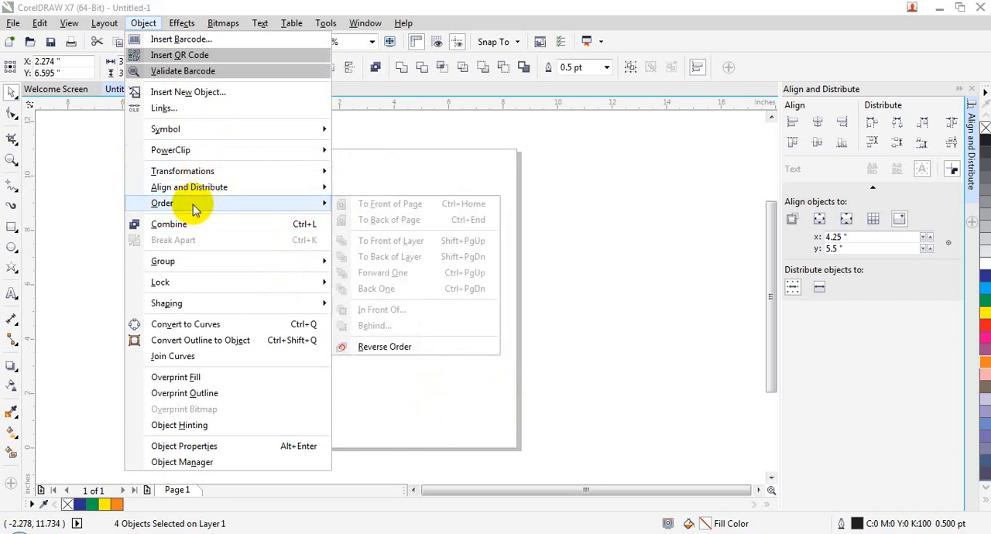
click(583, 346)
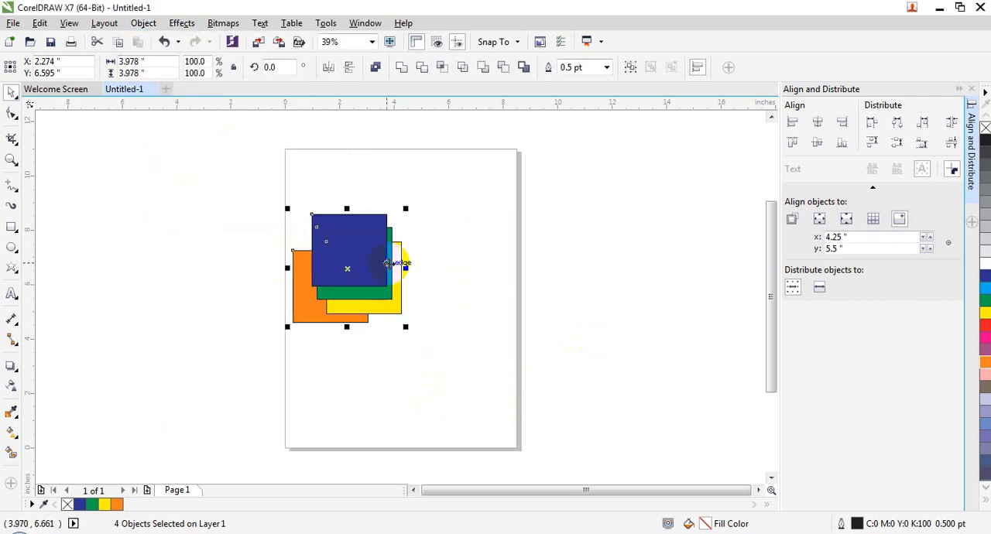
- Browse the context commands for the four selected rectangles and open their object properties
right_click(373, 256)
mouse_move(464, 410)
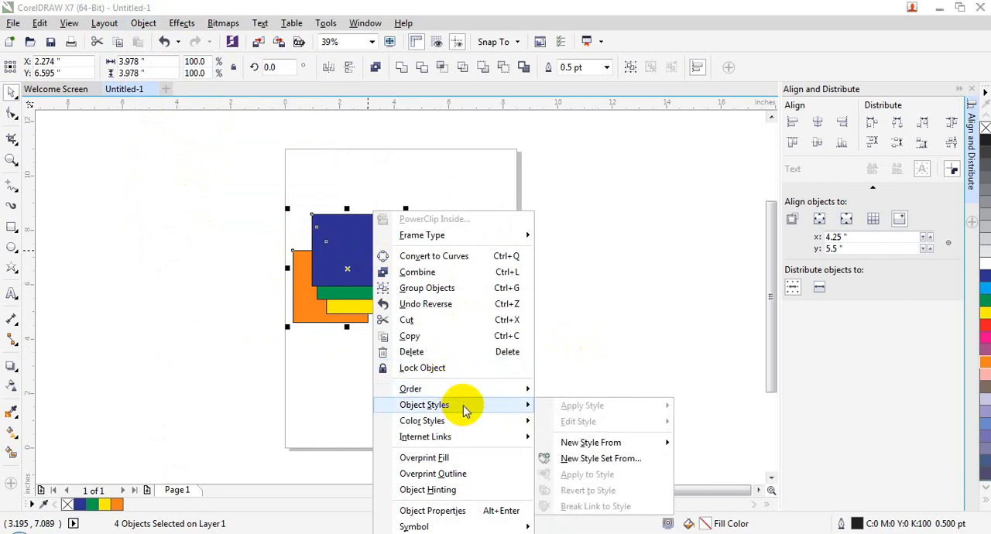
mouse_move(465, 427)
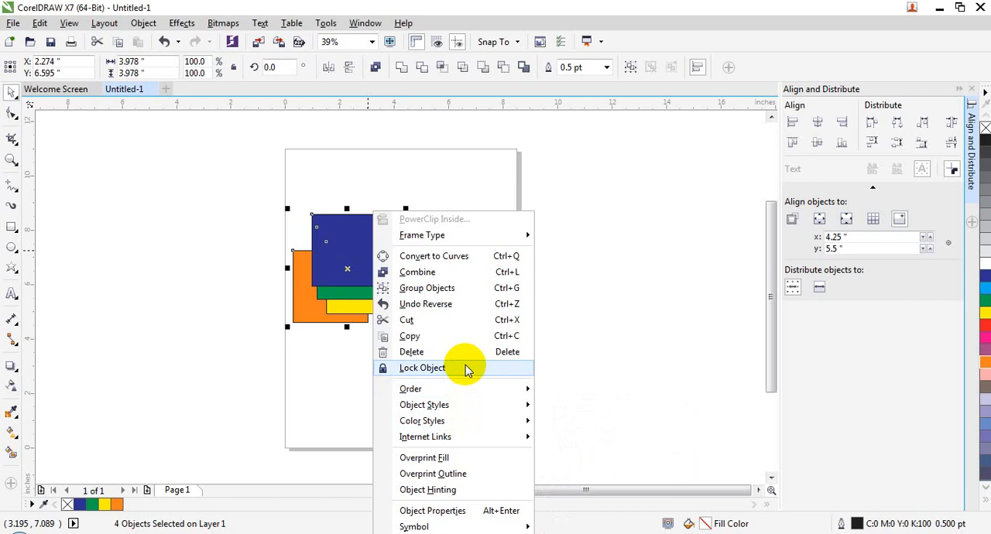
mouse_move(427, 426)
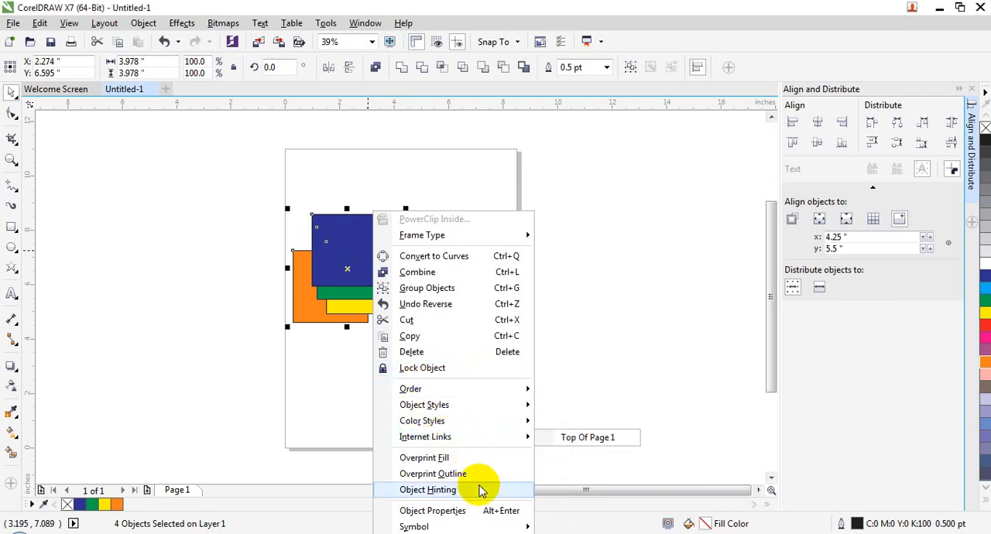
mouse_move(474, 524)
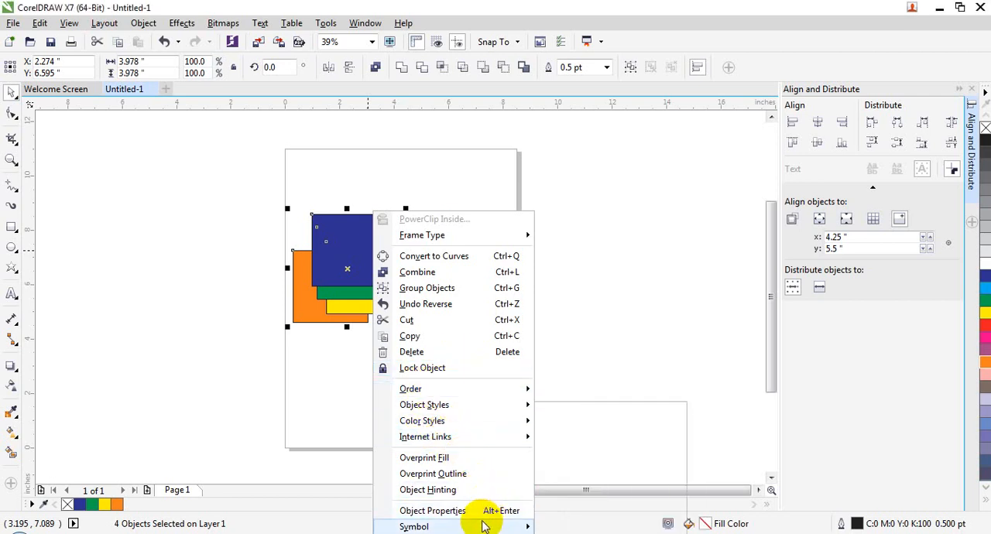
click(431, 511)
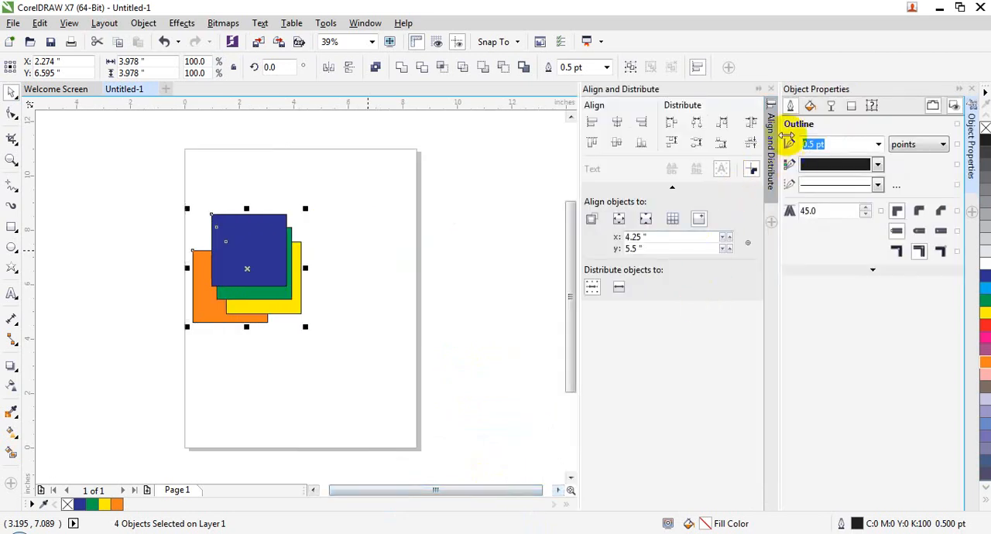
- Close the Align and Distribute and Object Properties dockers to clear the workspace
click(769, 90)
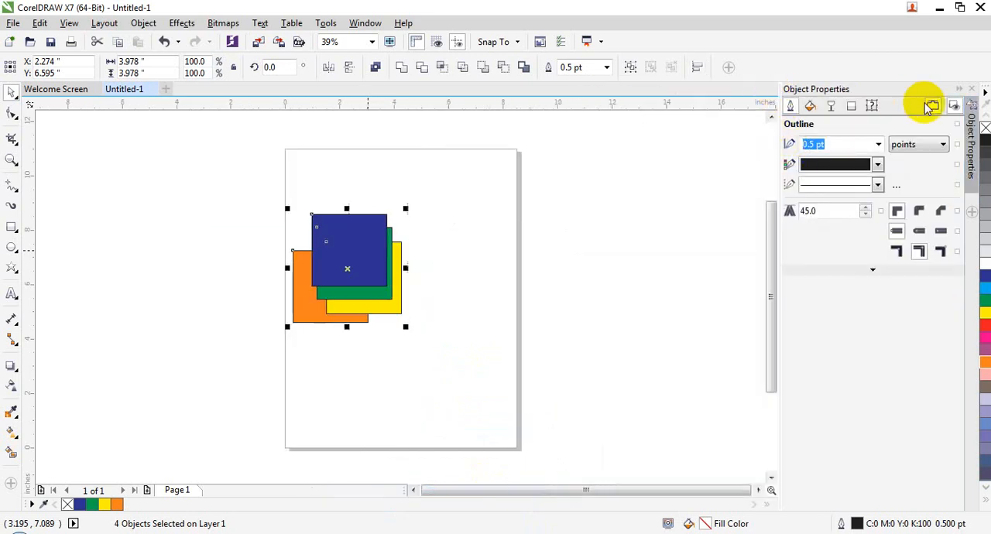
click(970, 89)
click(145, 25)
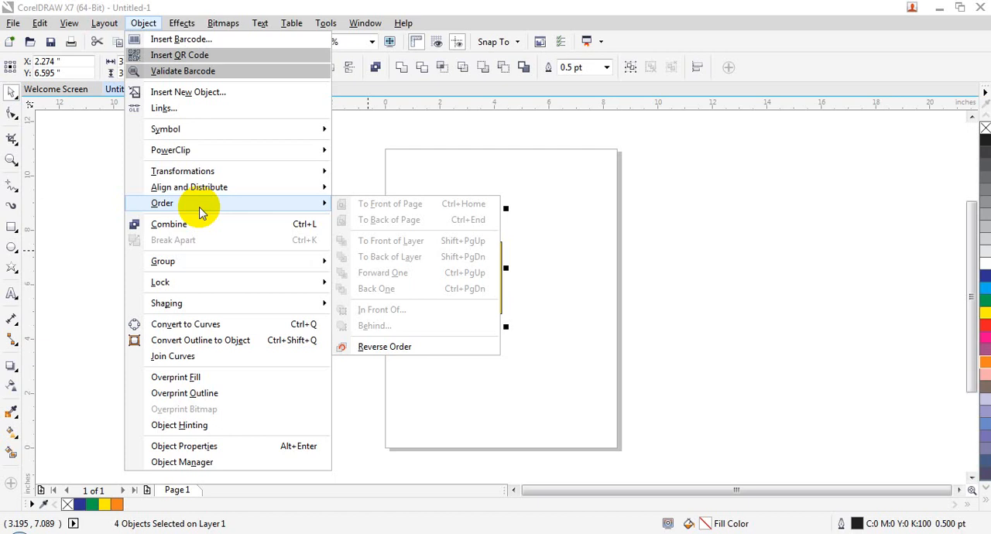
click(480, 467)
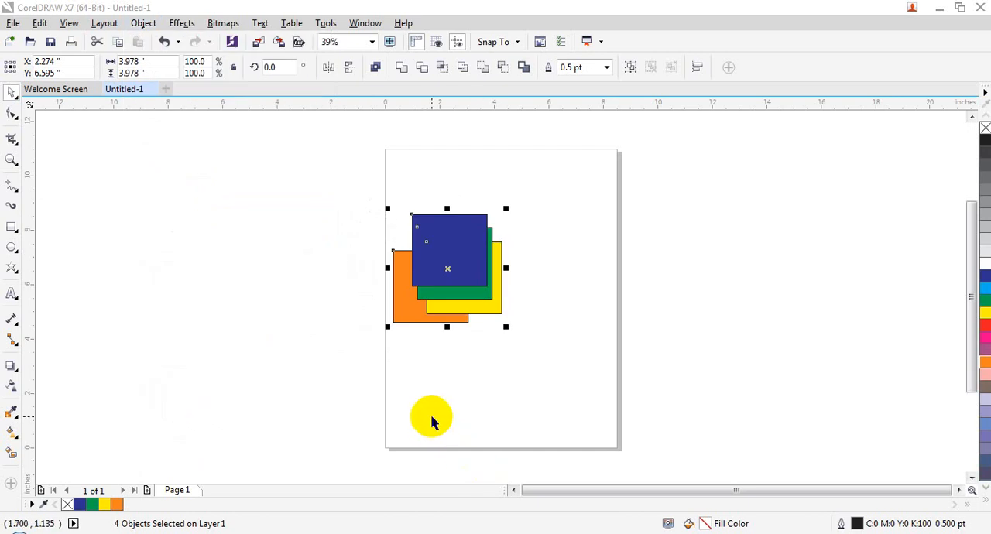